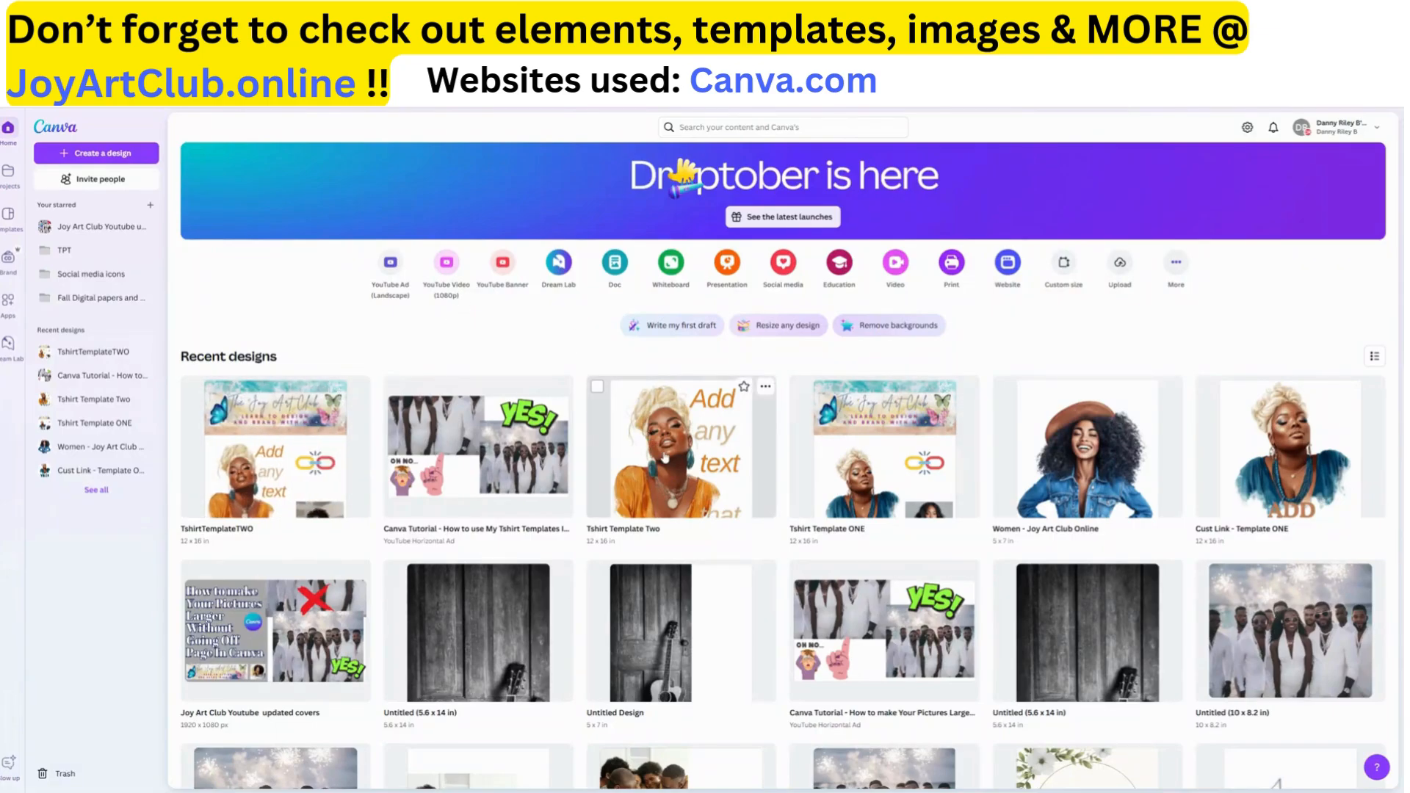
# Open the Tshirt Template Two design for editing and select its separate text lines one after another
pyautogui.click(665, 459)
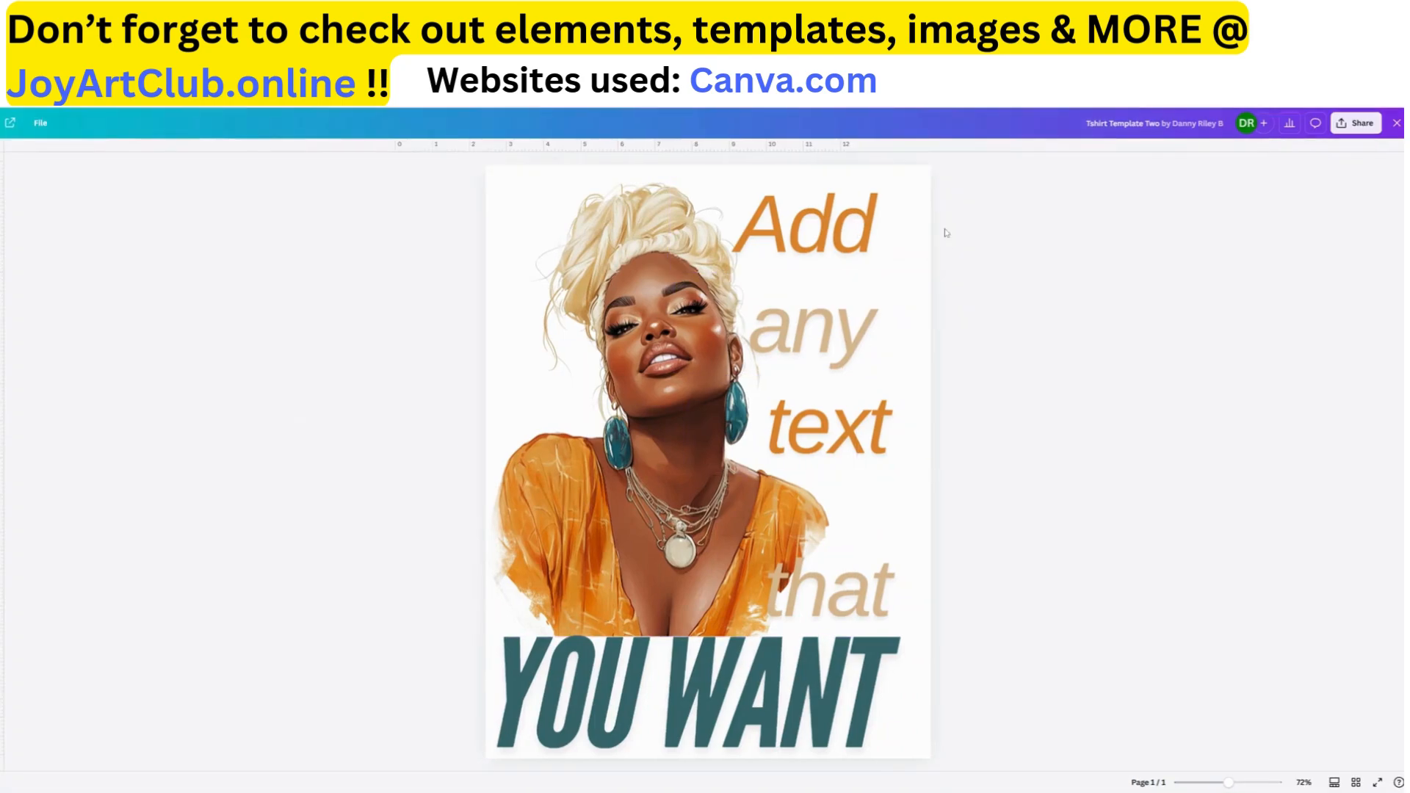
pyautogui.click(856, 266)
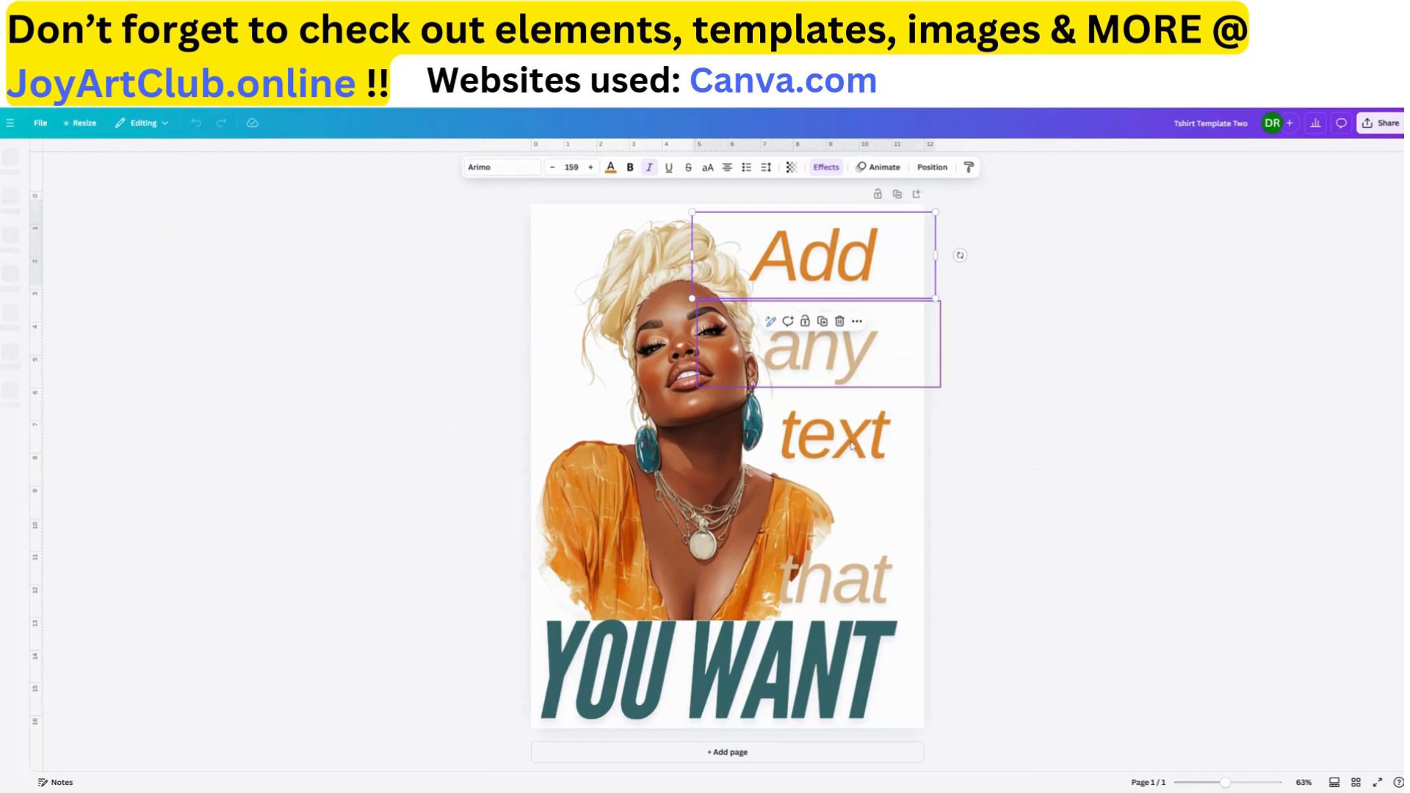
pyautogui.click(892, 458)
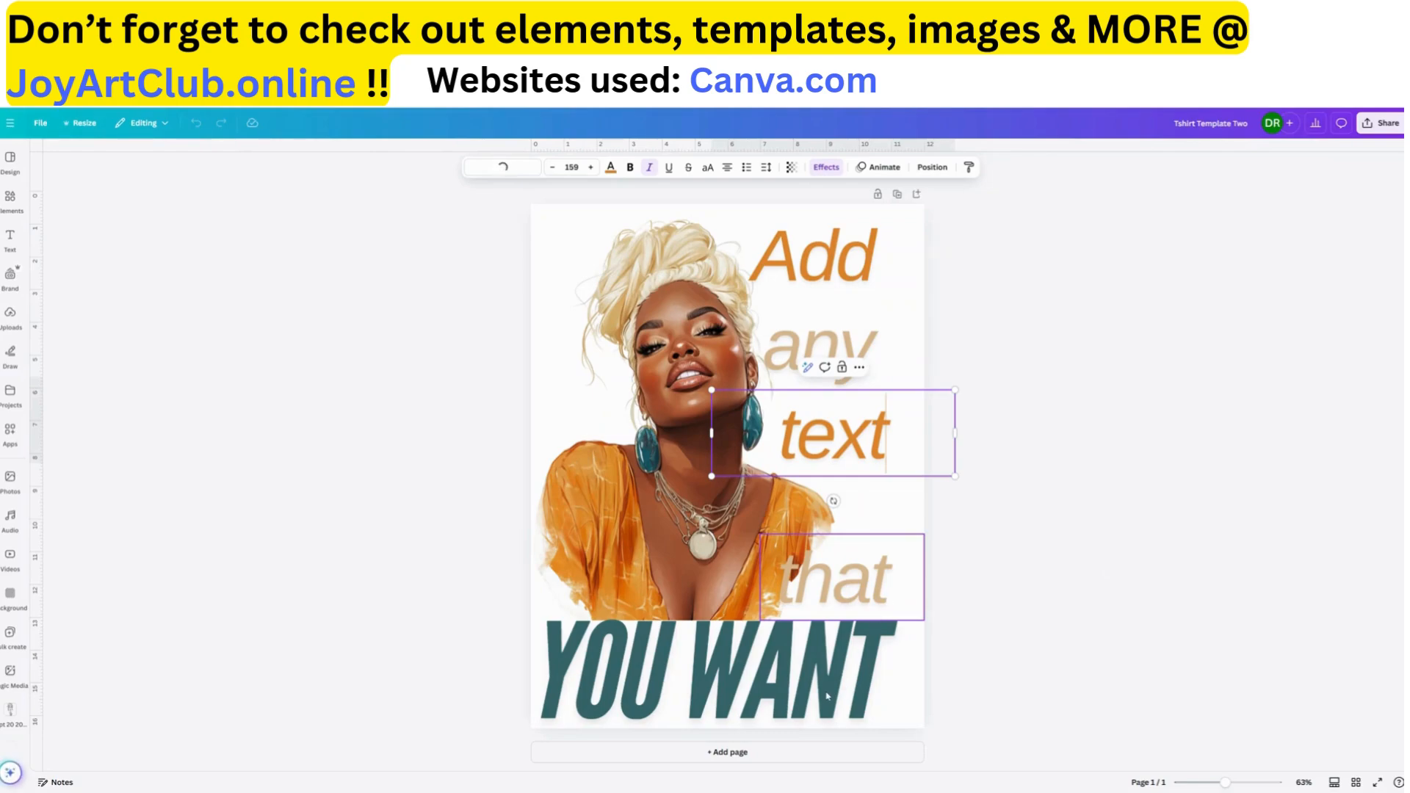
pyautogui.click(873, 674)
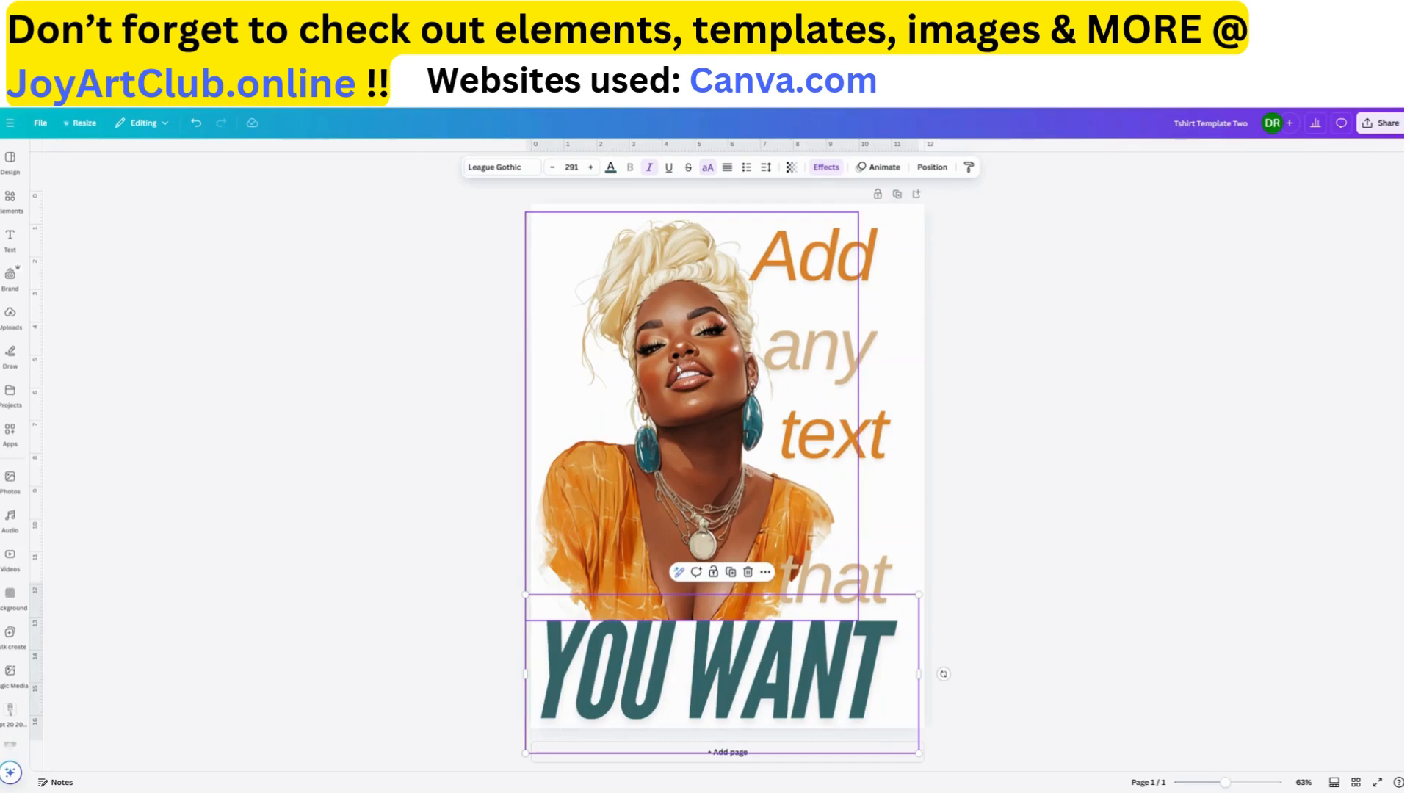
# Flip the woman's portrait horizontally and nudge the "Add" text line slightly to the right
pyautogui.click(682, 371)
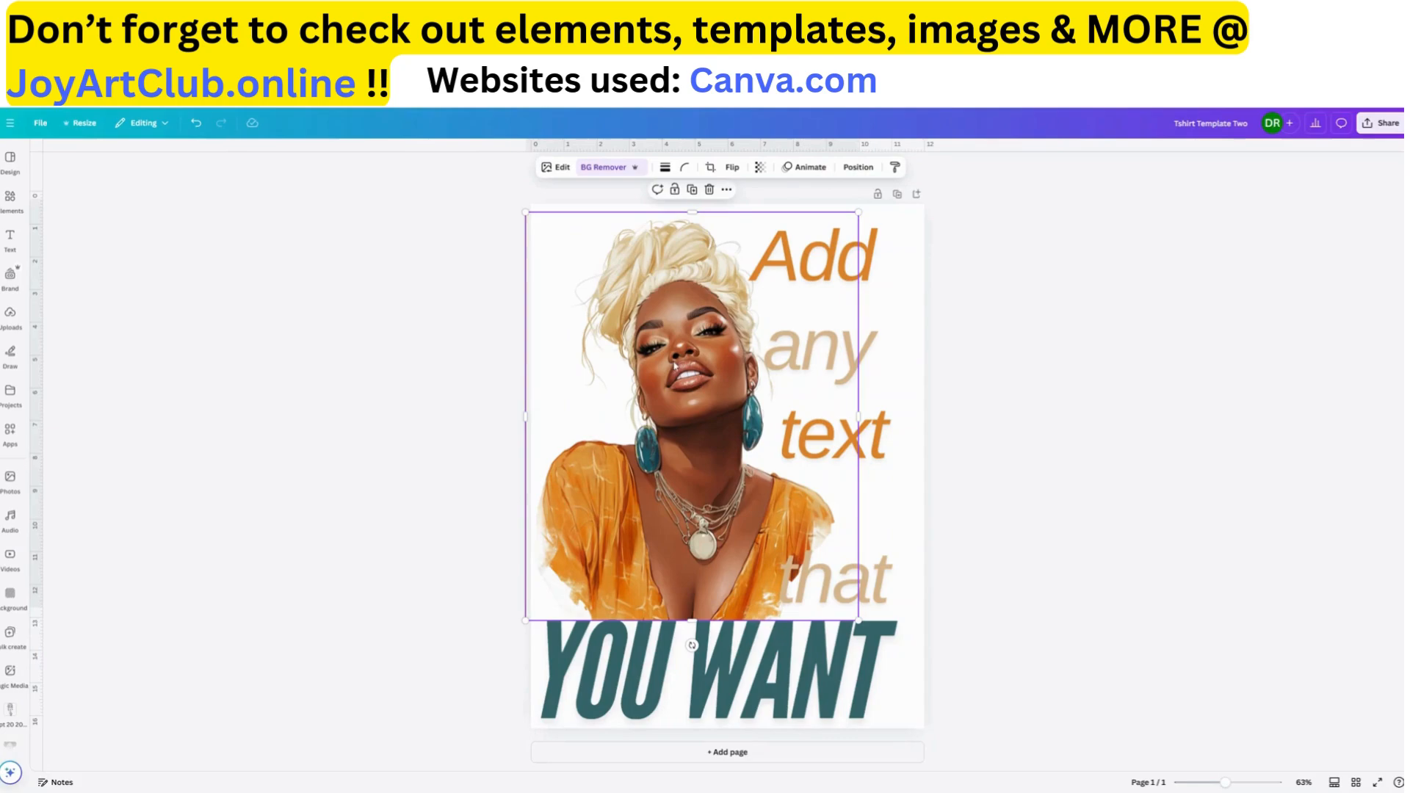
pyautogui.click(732, 168)
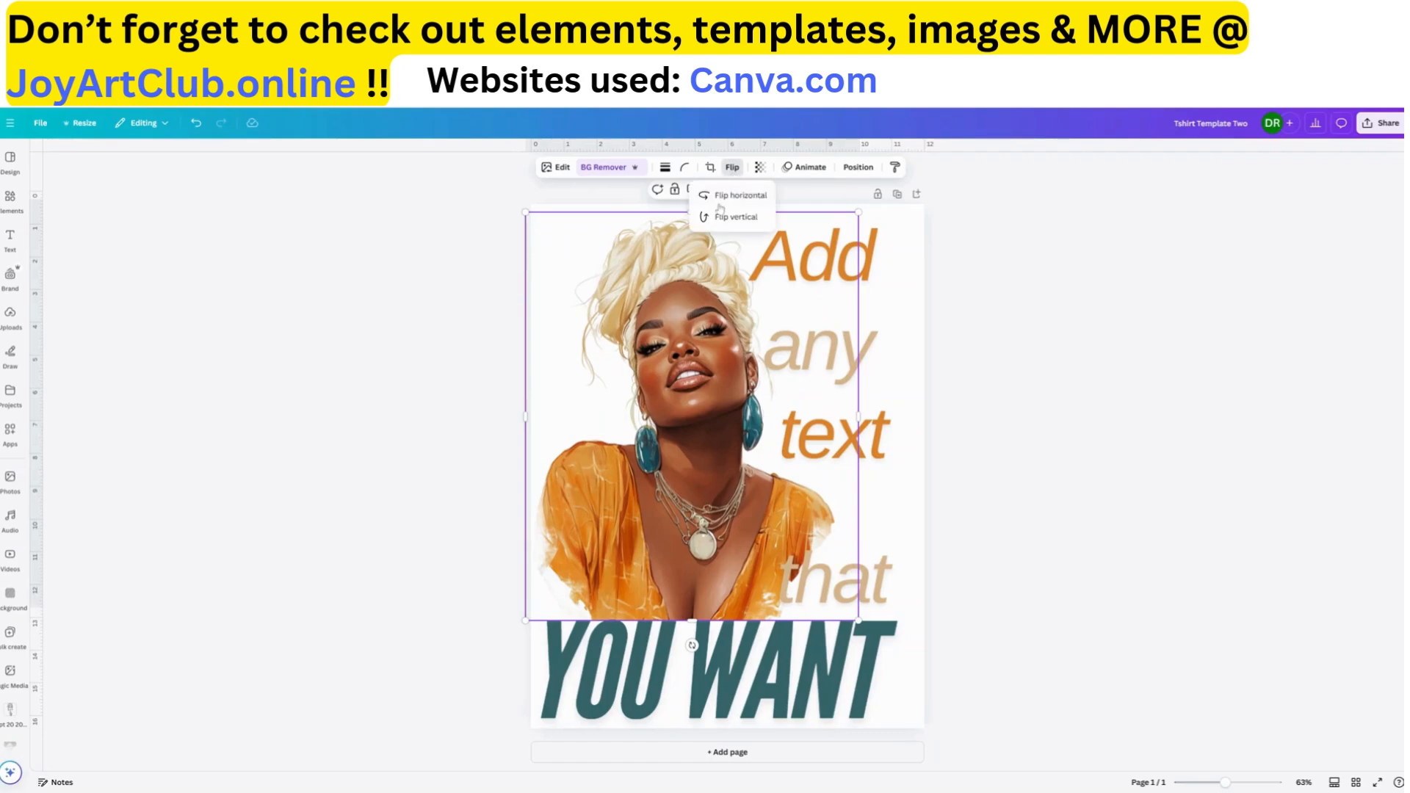
pyautogui.click(737, 196)
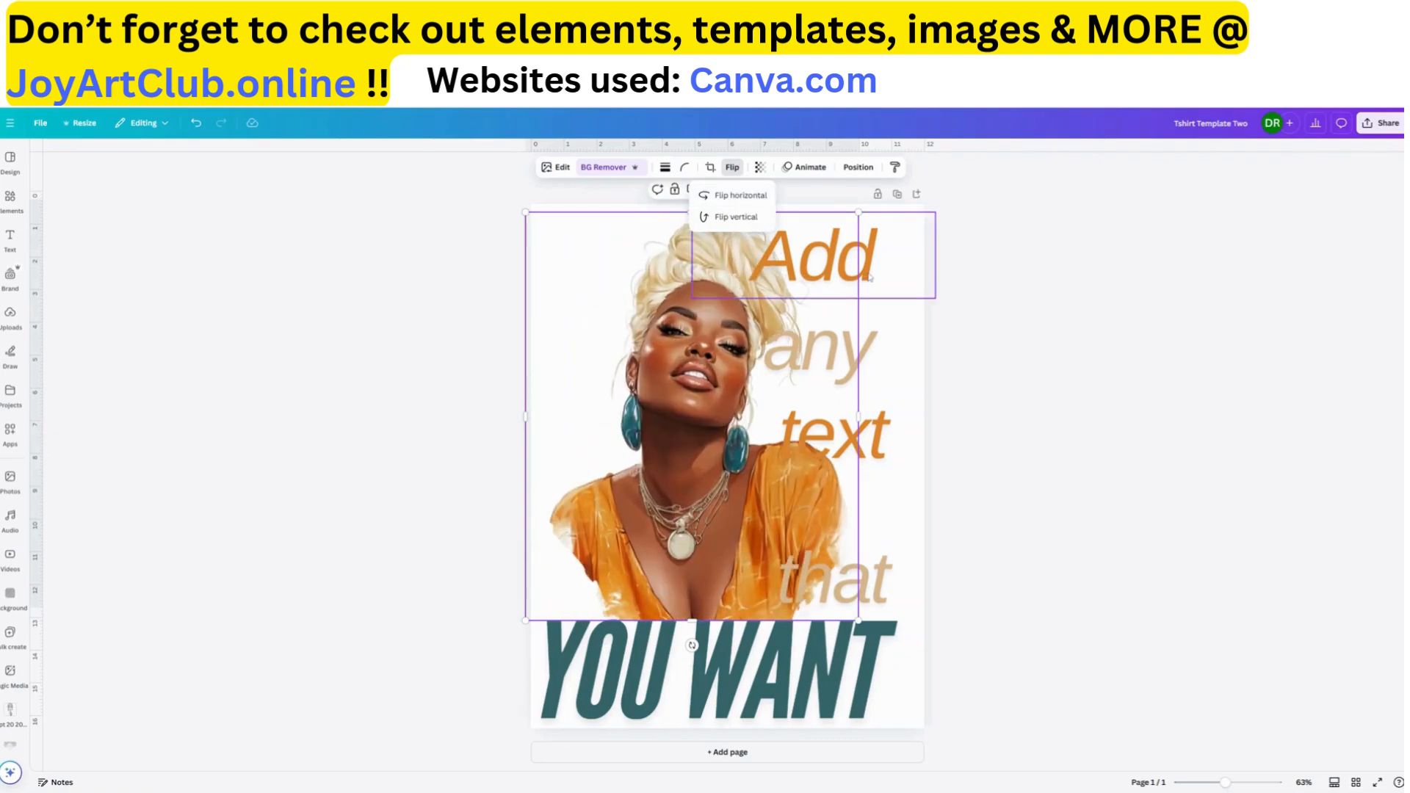
pyautogui.click(829, 271)
pyautogui.moveTo(856, 267); pyautogui.dragTo(896, 272)
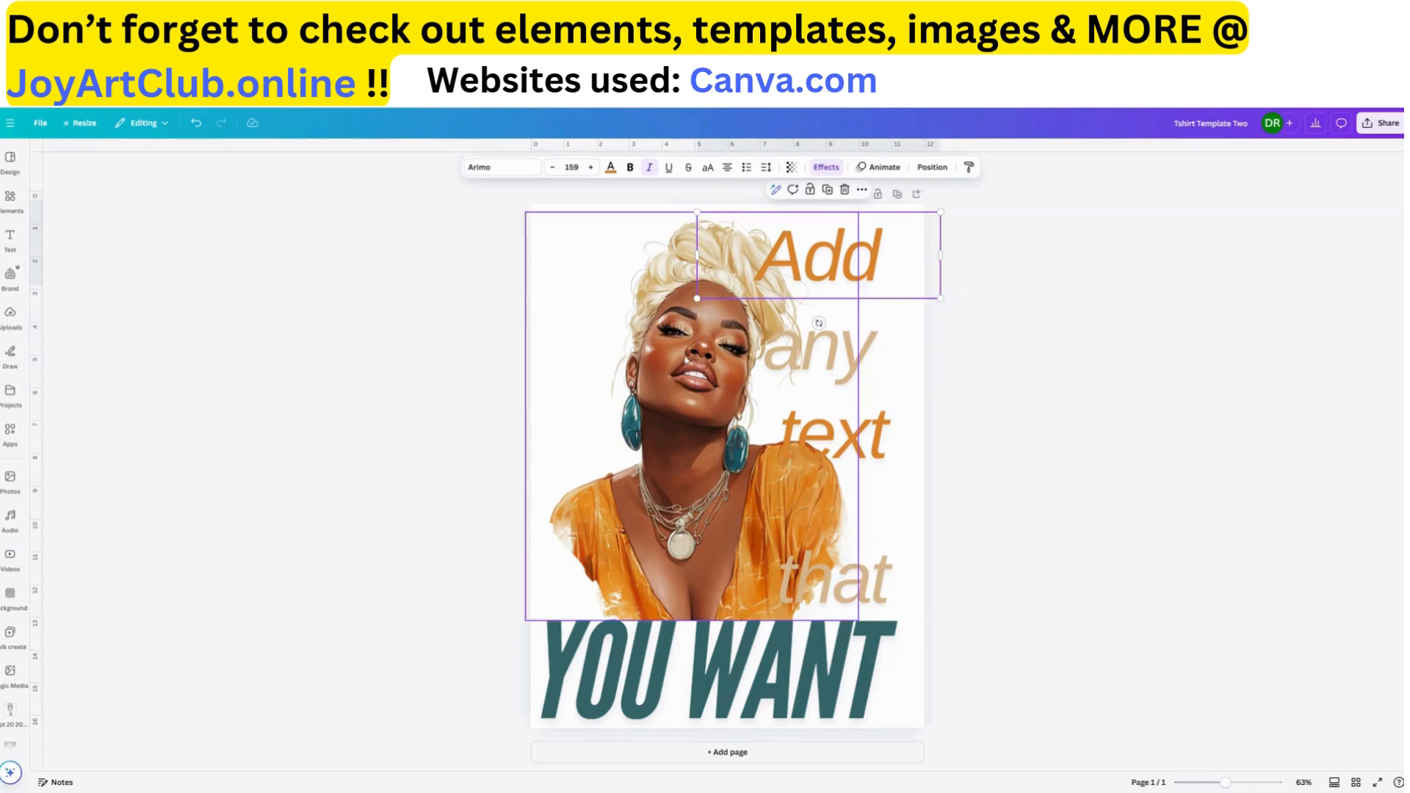
# Flip the woman's portrait horizontally again to restore its original orientation
pyautogui.click(706, 418)
pyautogui.click(732, 167)
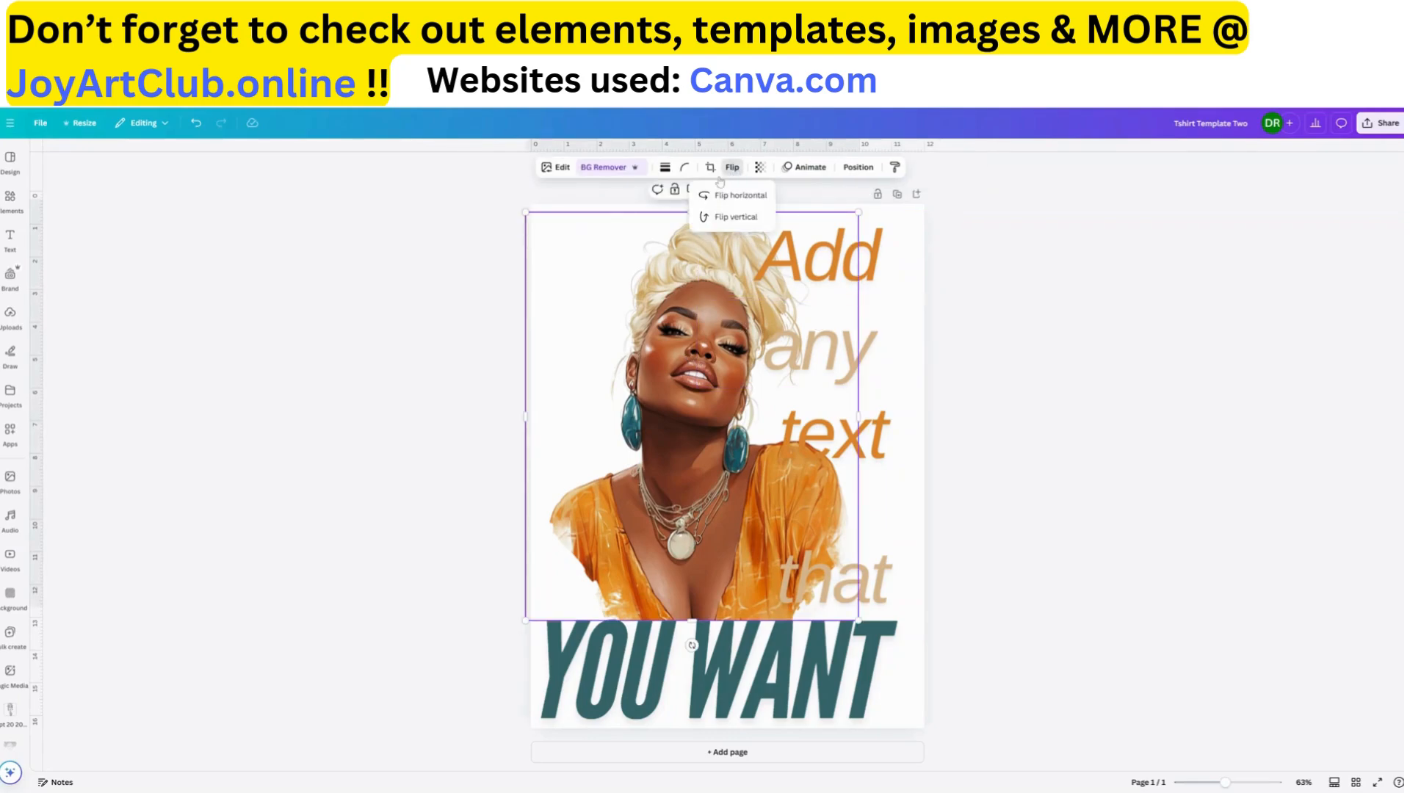
pyautogui.click(710, 203)
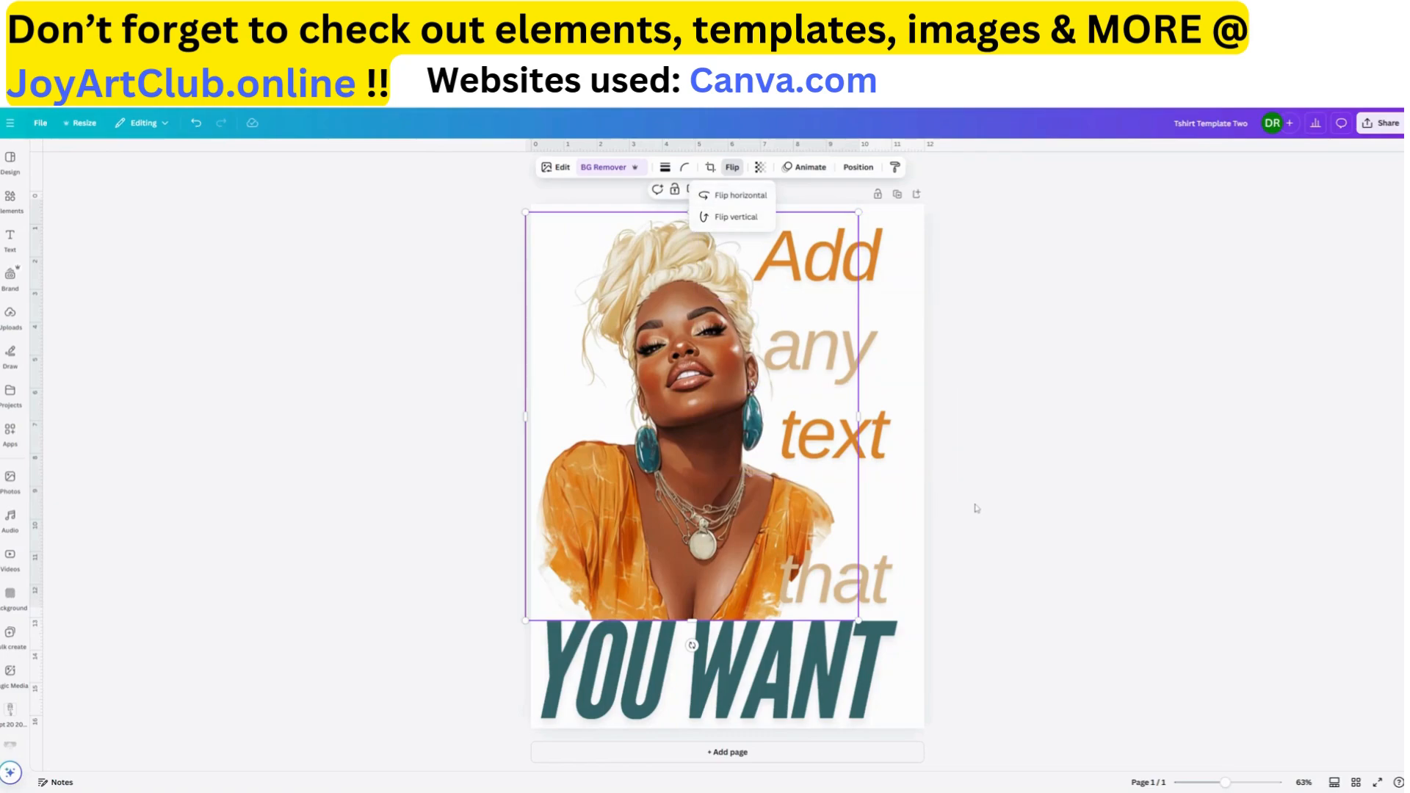
# Nudge the woman's portrait slightly up and back down so its lower edge meets the "YOU WANT" text
pyautogui.click(747, 690)
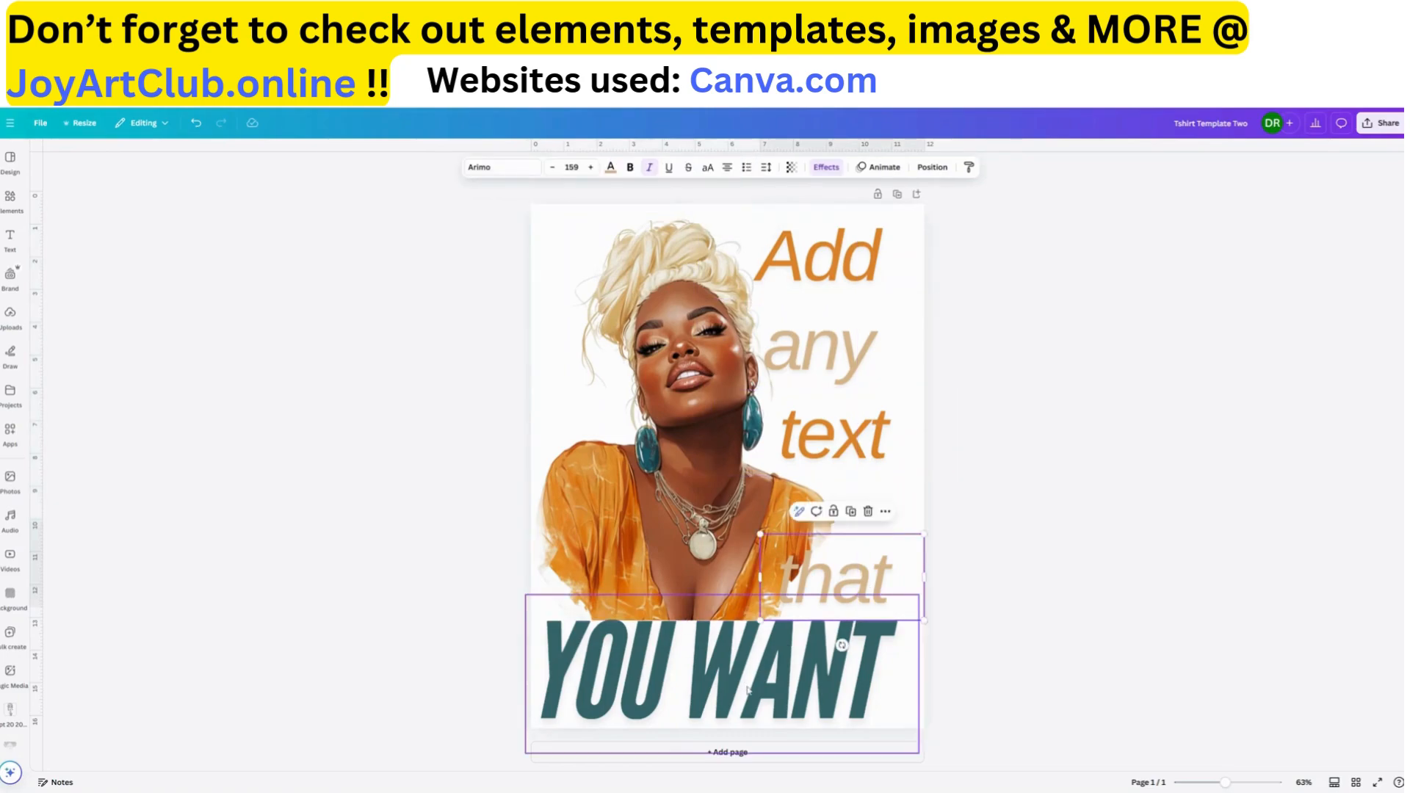
pyautogui.click(694, 473)
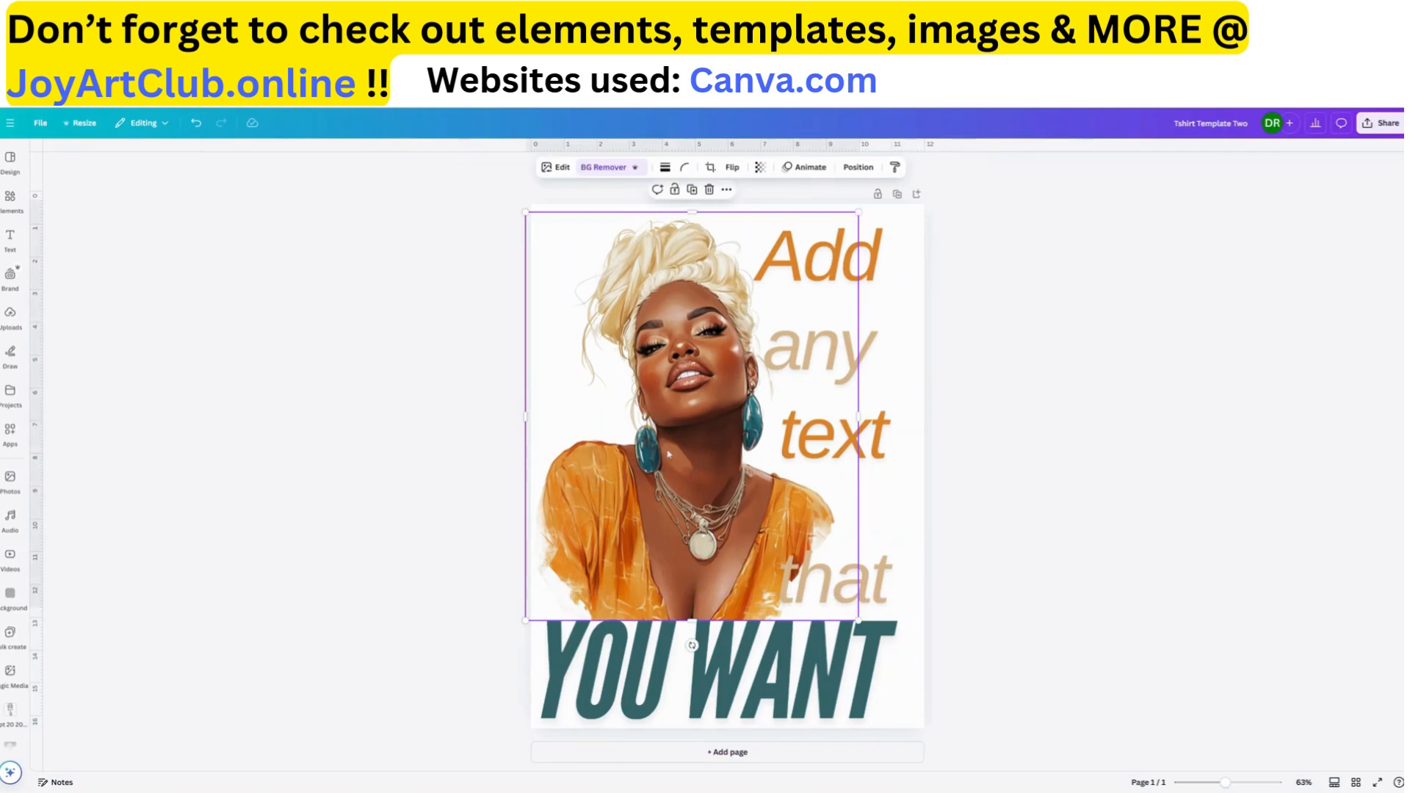
pyautogui.moveTo(721, 571); pyautogui.dragTo(720, 562)
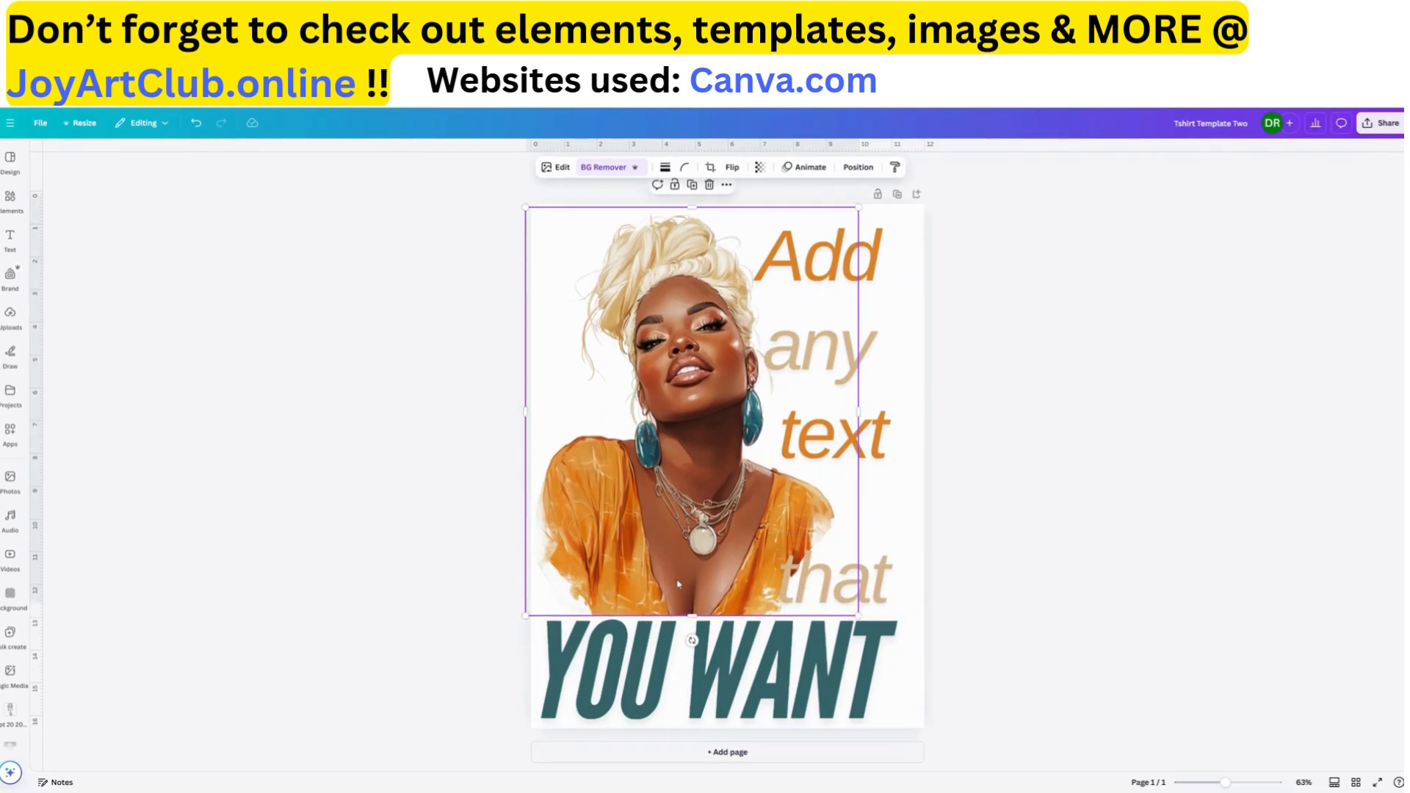
pyautogui.moveTo(683, 580); pyautogui.dragTo(682, 586)
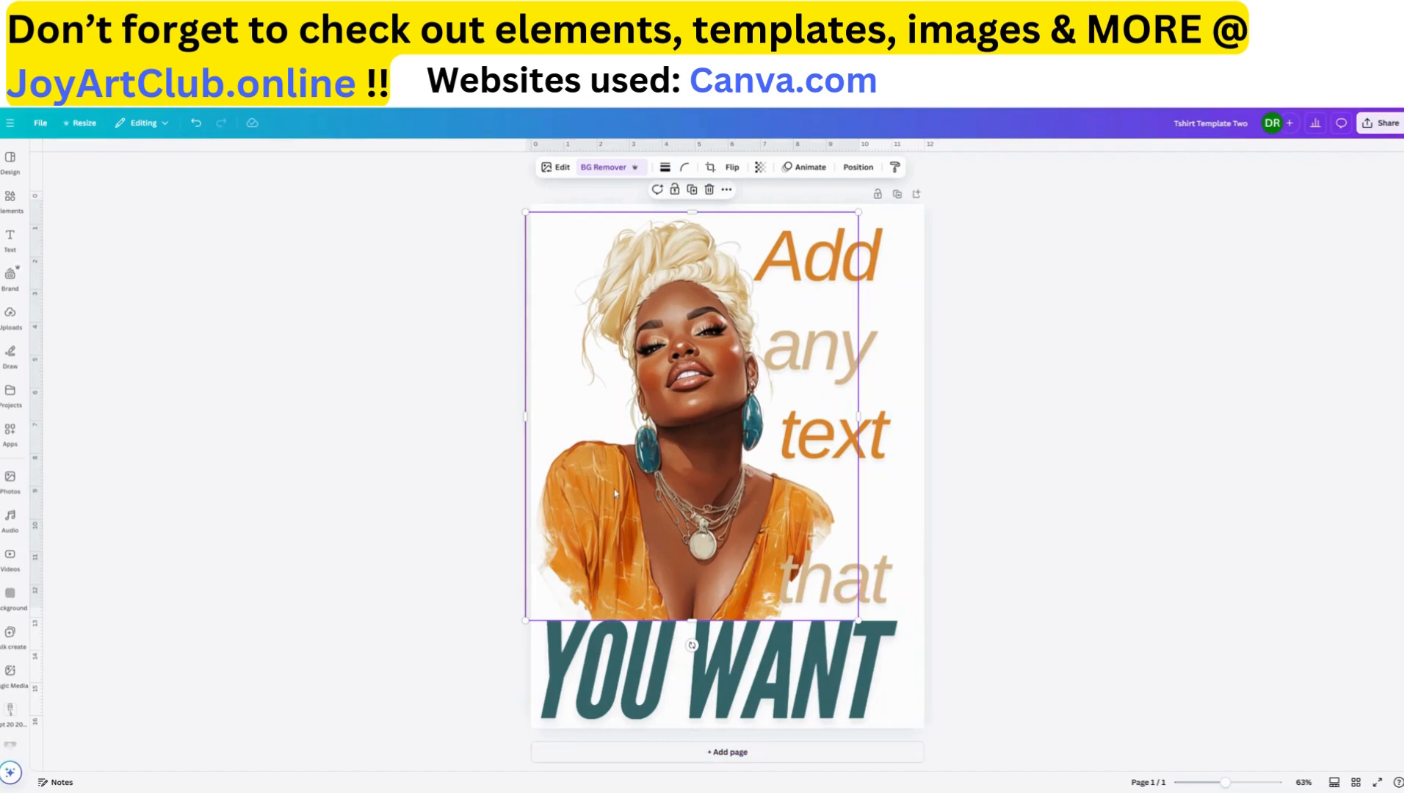
# Search the elements for "gold" and add the first gold glitter swirl graphic to the page
pyautogui.click(10, 200)
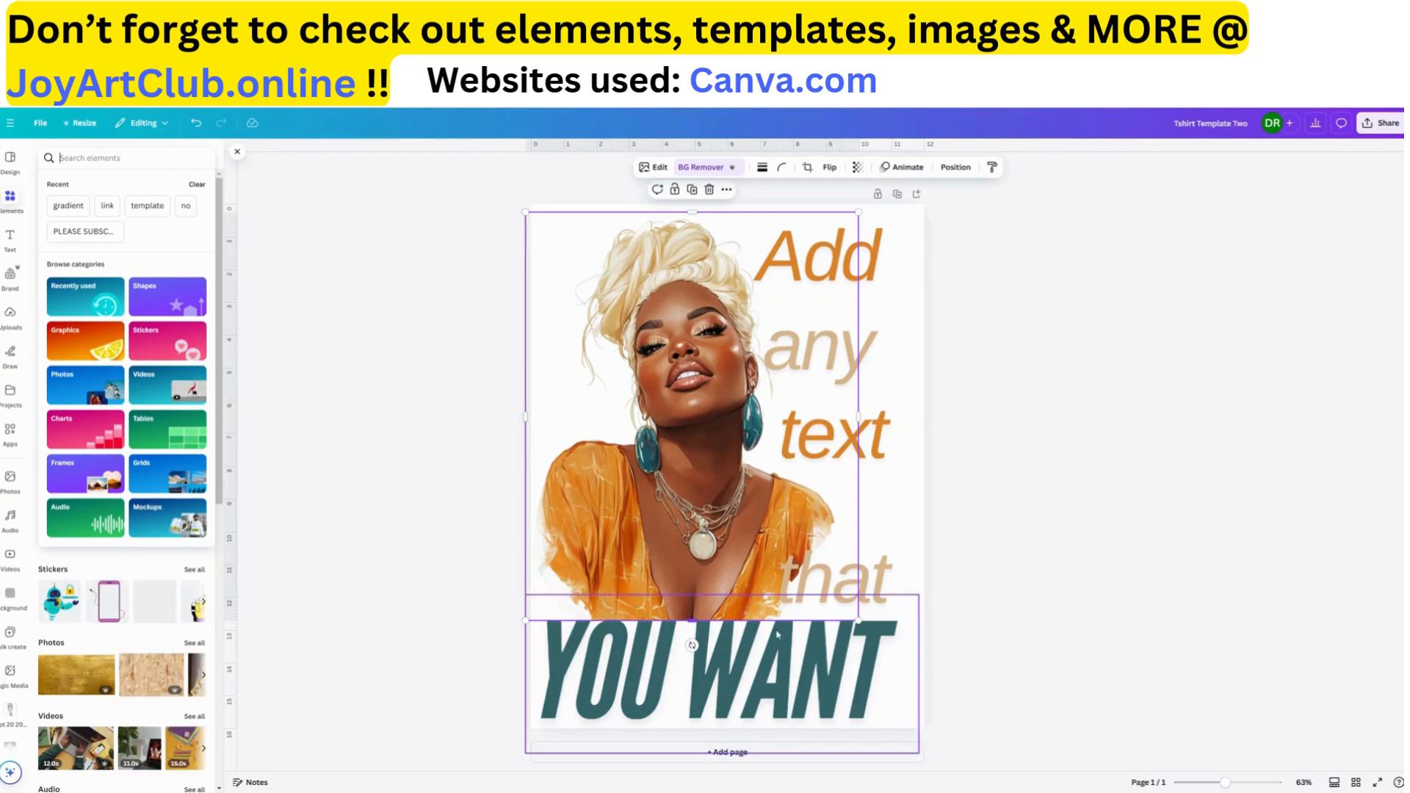
pyautogui.write('gold')
pyautogui.press('Return')
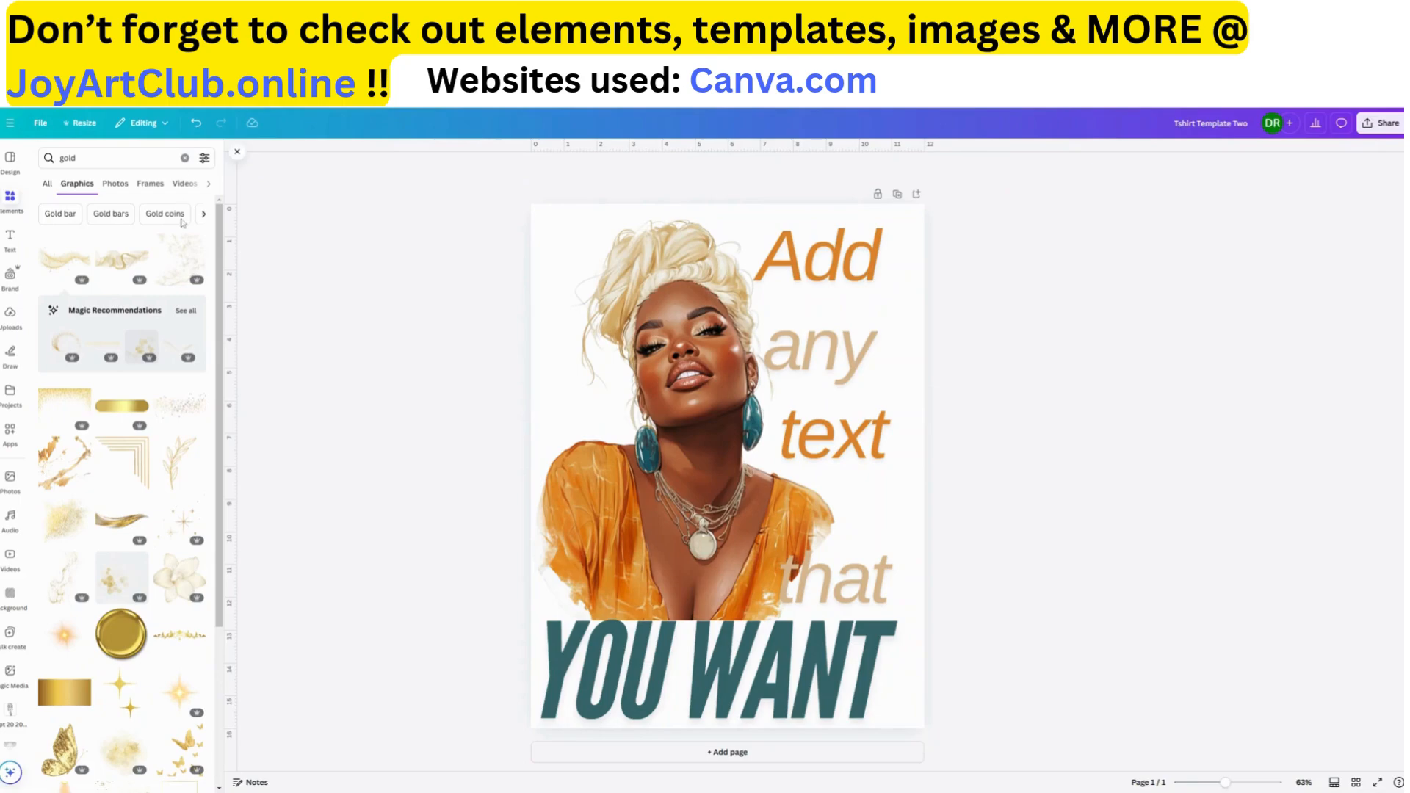
pyautogui.click(59, 262)
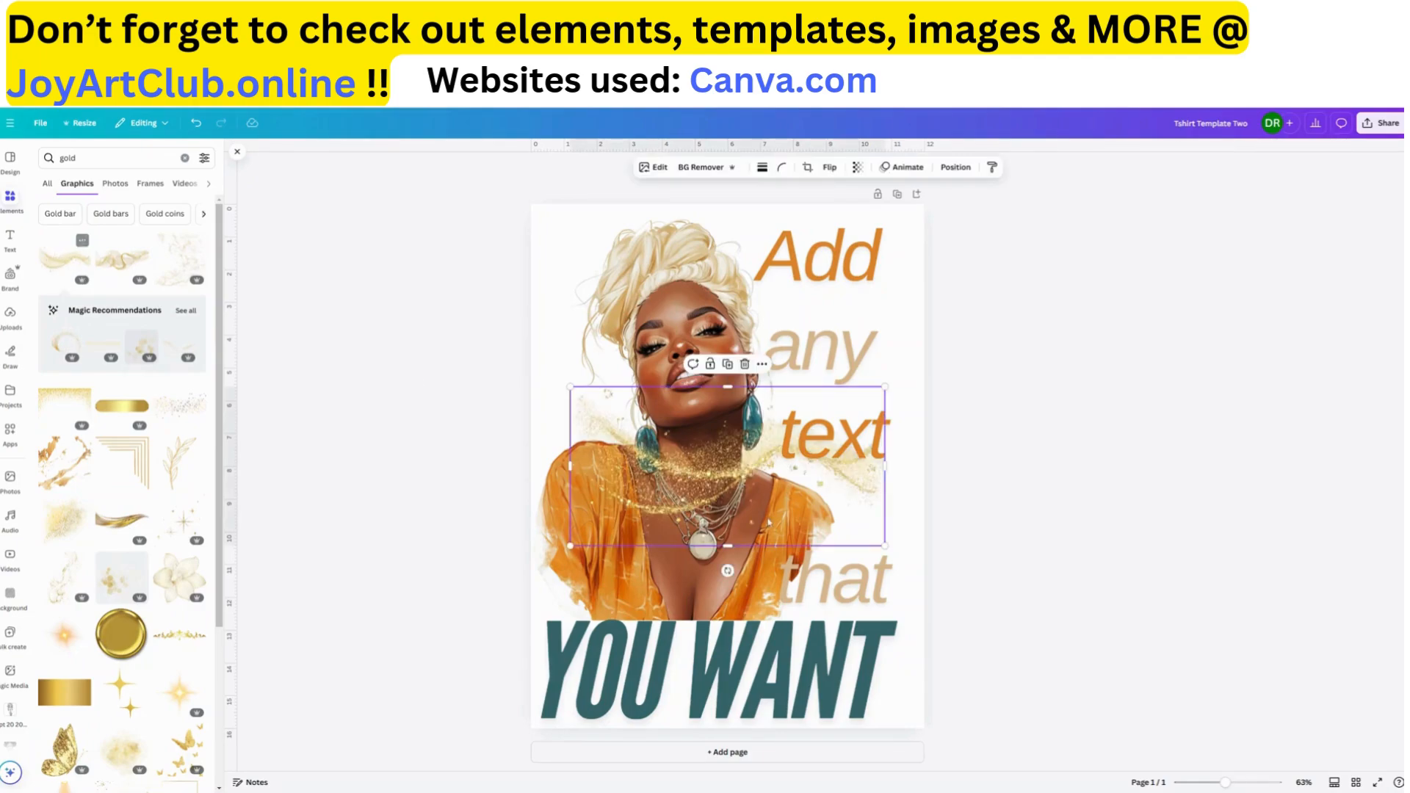
# Shrink the gold swirl and place it at the page's left edge, over the seam between the portrait and "YOU WANT"
pyautogui.moveTo(738, 487); pyautogui.dragTo(700, 623)
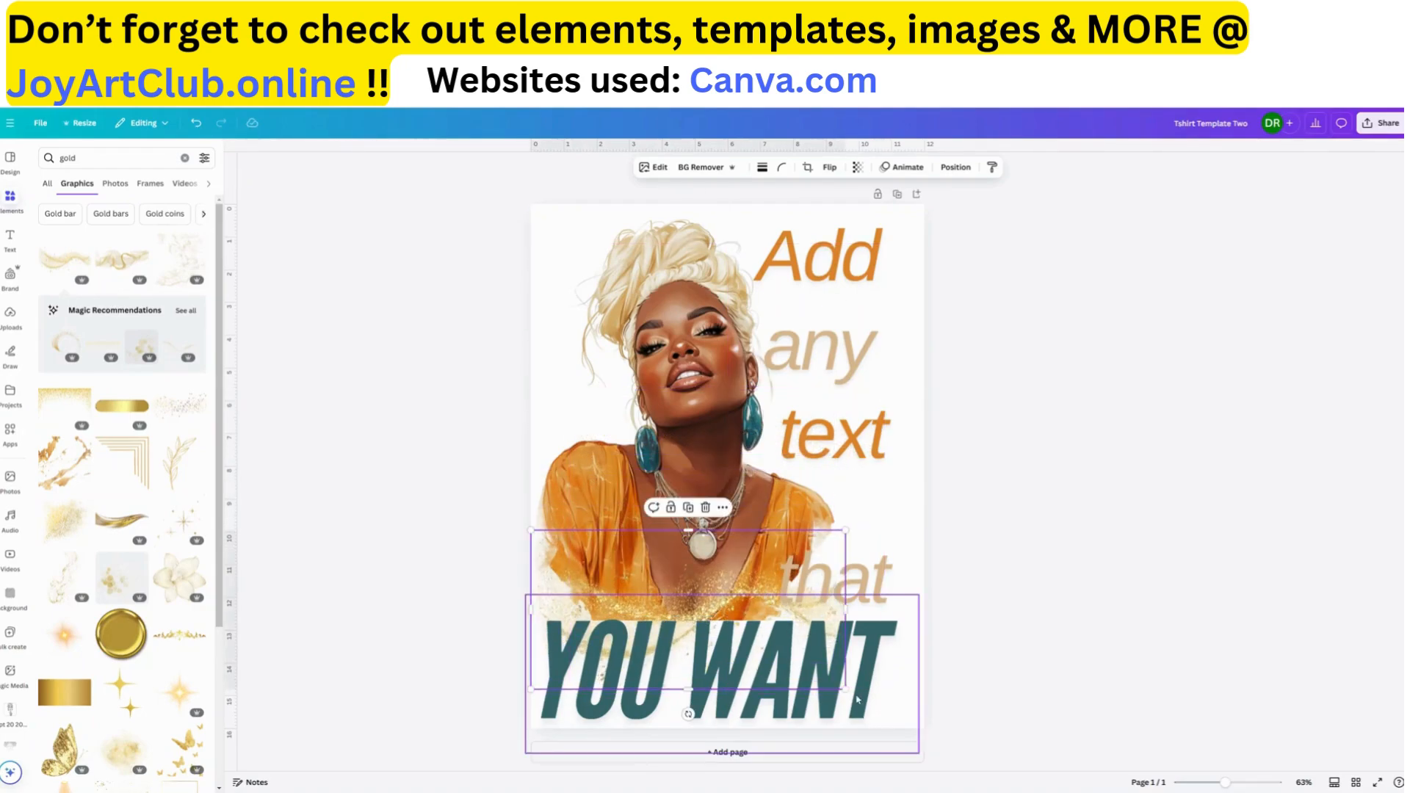
pyautogui.moveTo(845, 689); pyautogui.dragTo(779, 646)
pyautogui.moveTo(685, 596); pyautogui.dragTo(690, 619)
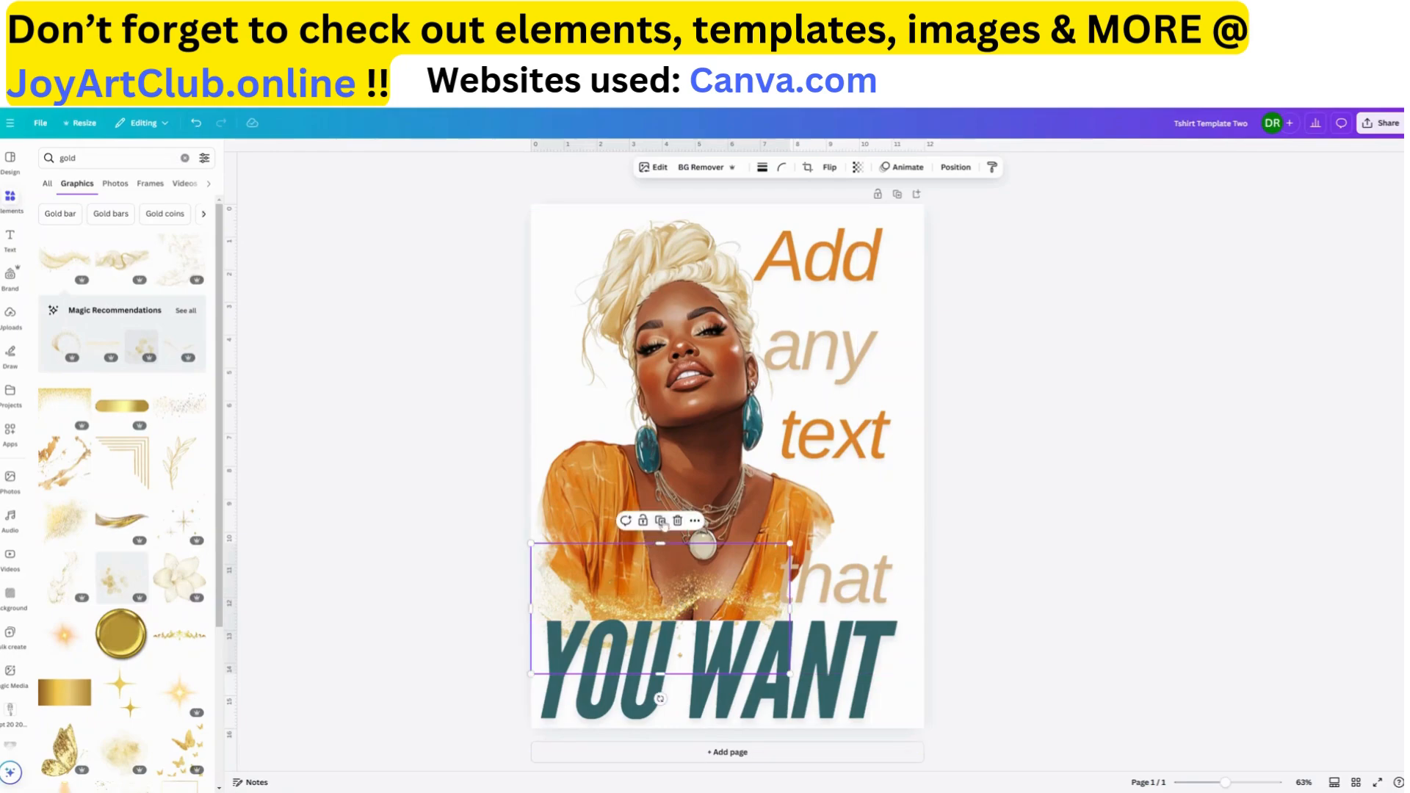
# Duplicate the gold swirl and arrange both swirls side by side across the page along the portrait's lower edge
pyautogui.click(661, 521)
pyautogui.moveTo(661, 612); pyautogui.dragTo(754, 582)
pyautogui.click(746, 528)
pyautogui.click(795, 534)
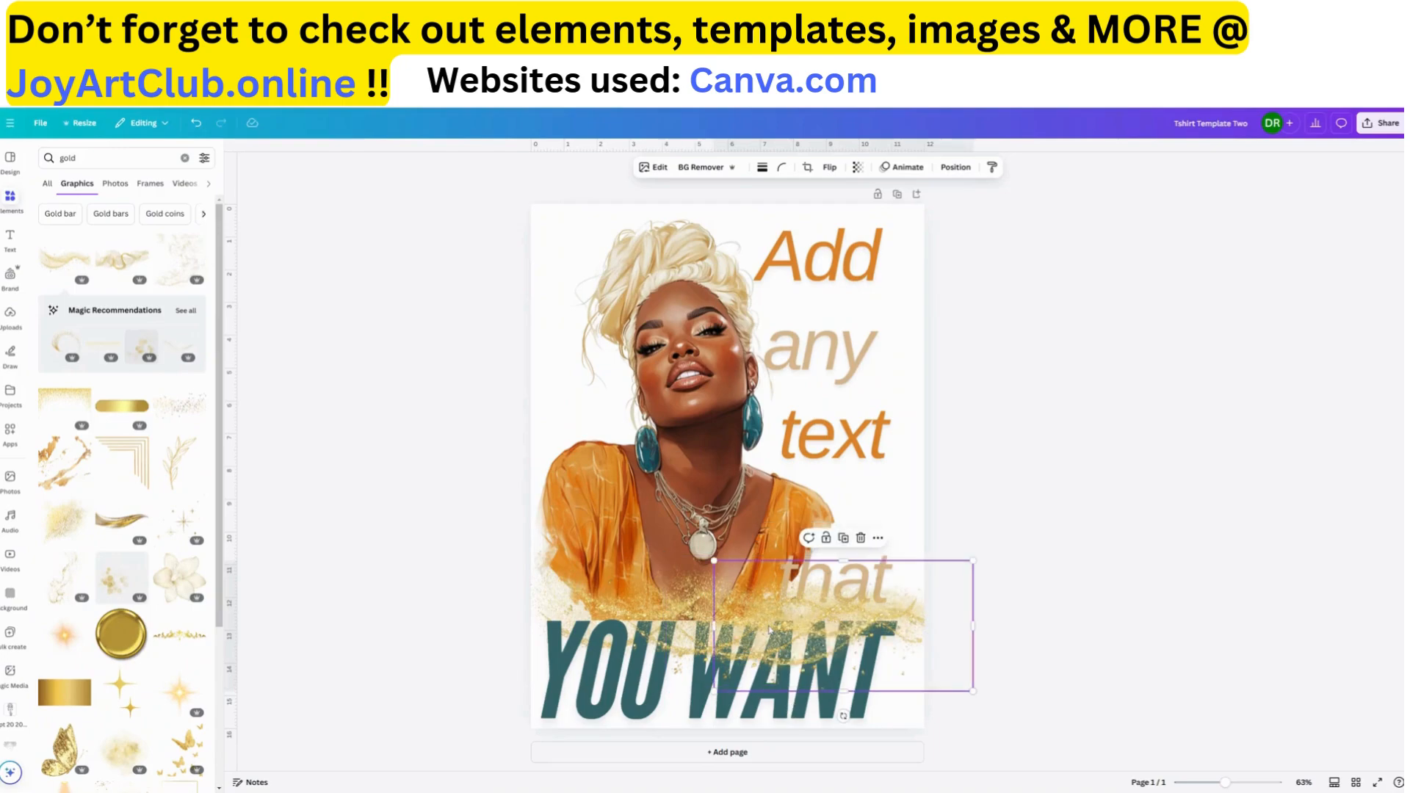
pyautogui.moveTo(768, 629); pyautogui.dragTo(586, 622)
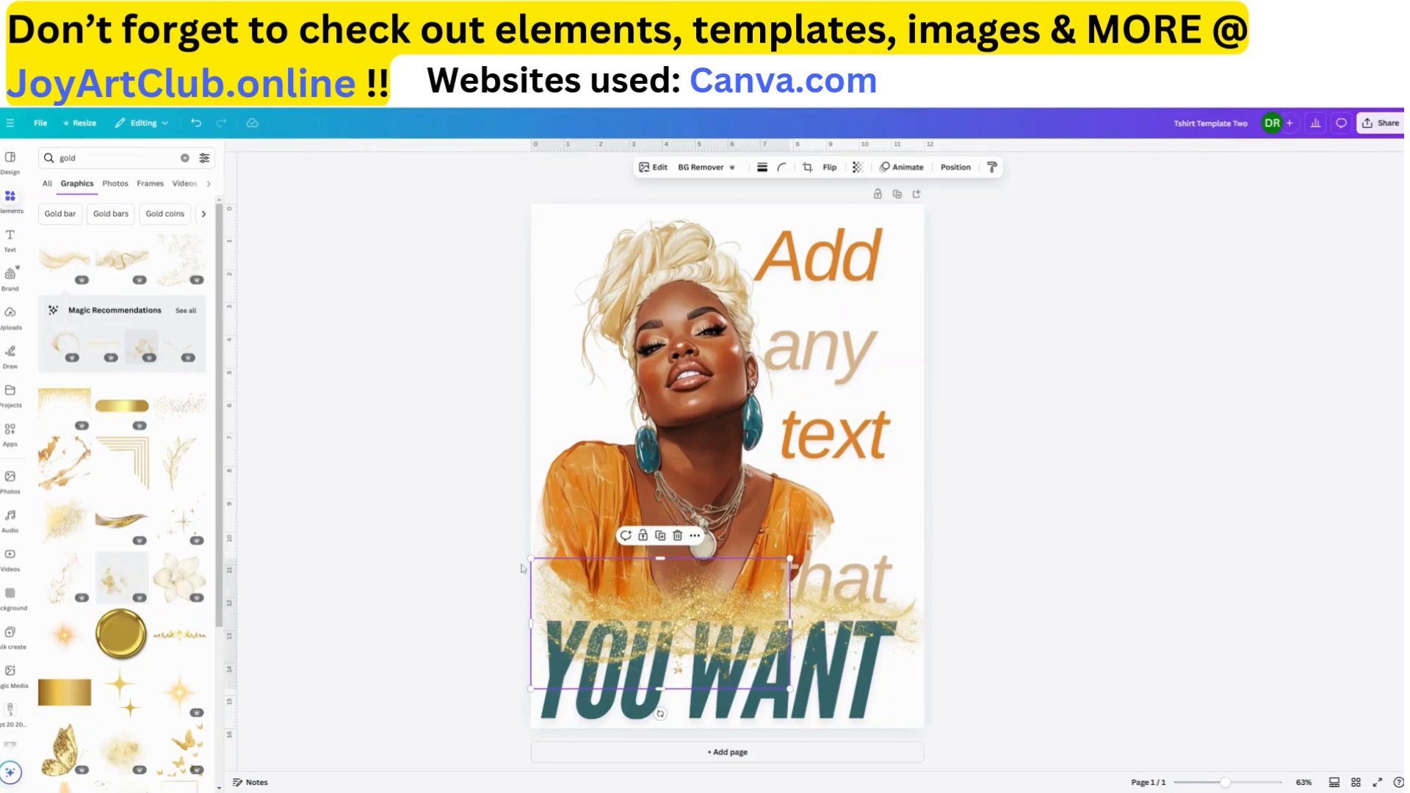
# Bring the "YOU WANT" text in front of the gold swirls and centre it horizontally on the page
pyautogui.click(641, 715)
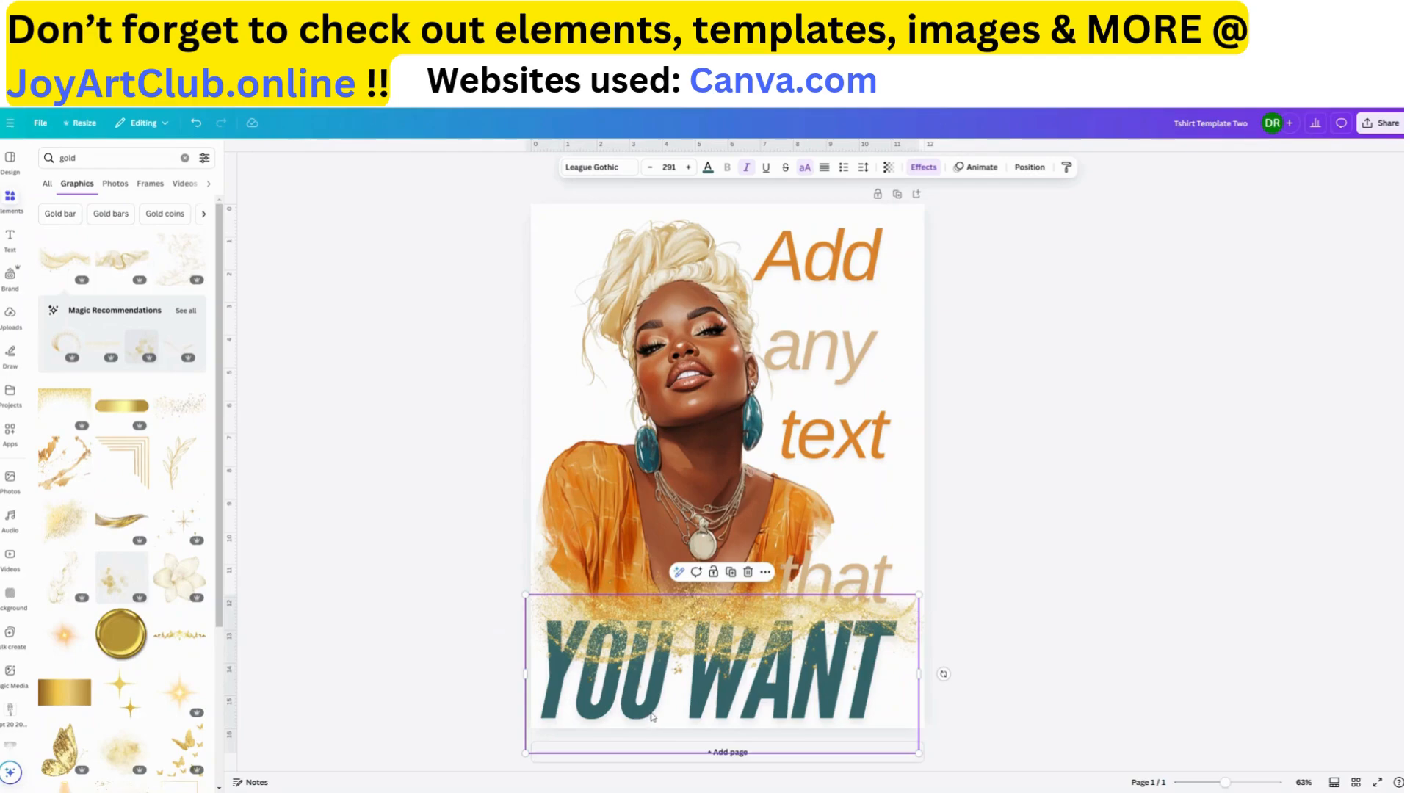
pyautogui.click(1029, 167)
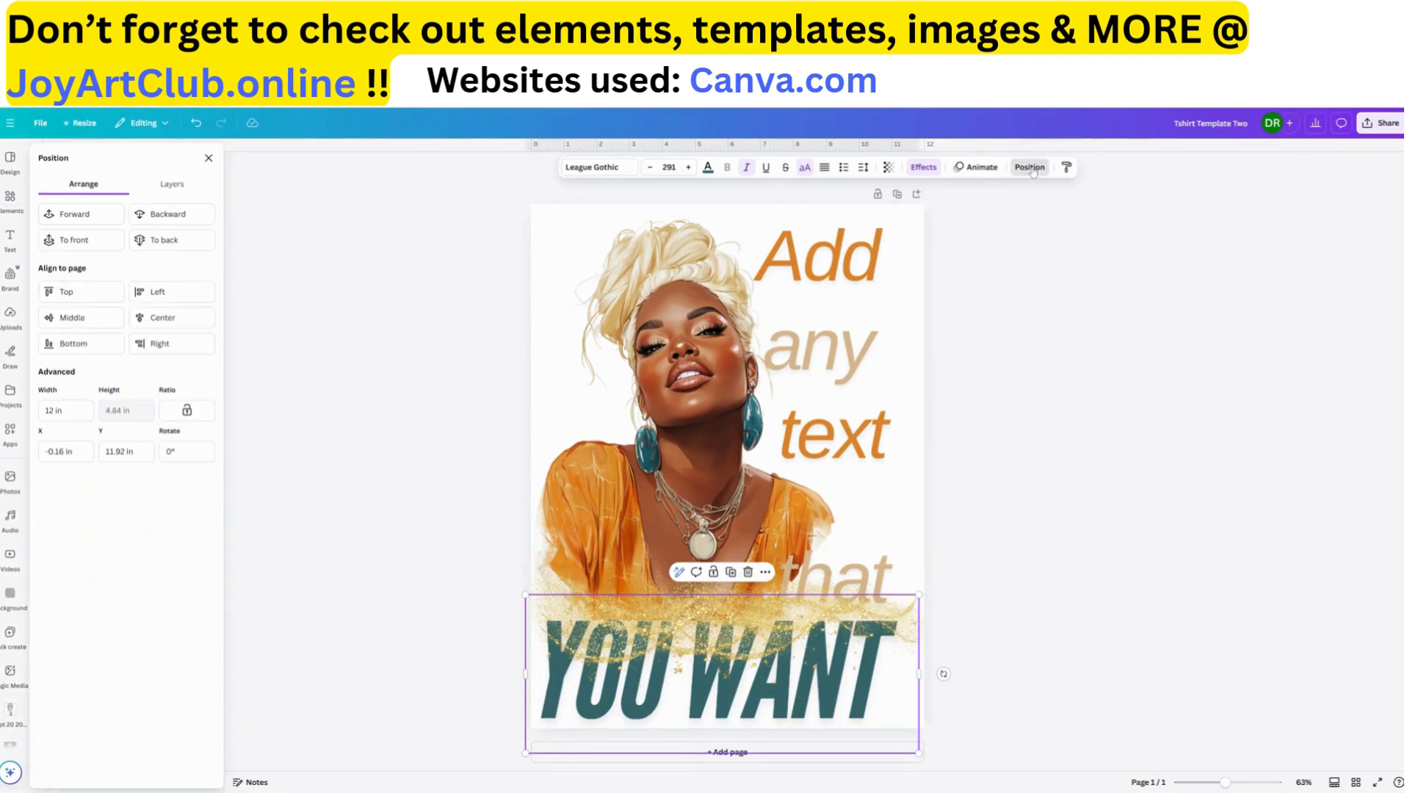
pyautogui.click(79, 240)
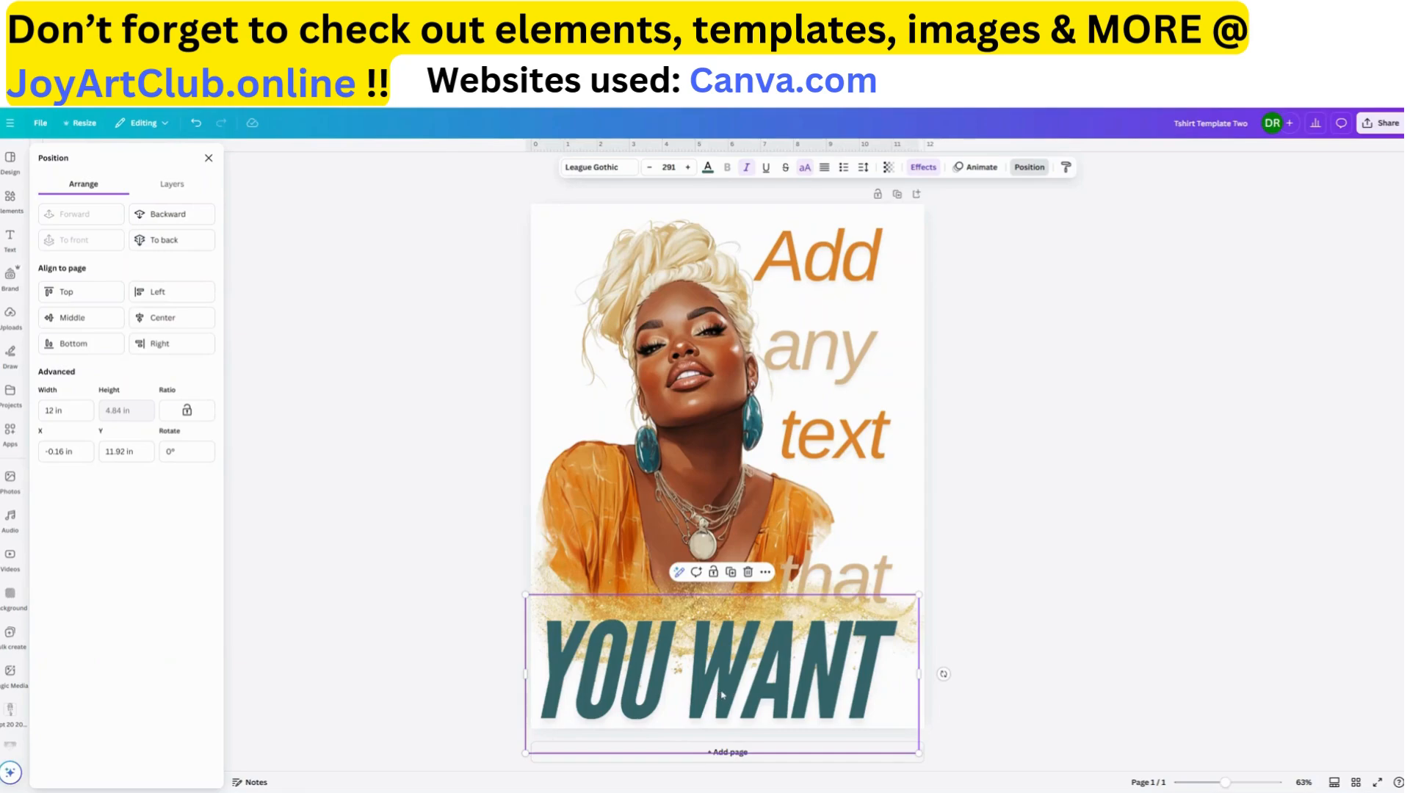
pyautogui.moveTo(716, 690); pyautogui.dragTo(719, 690)
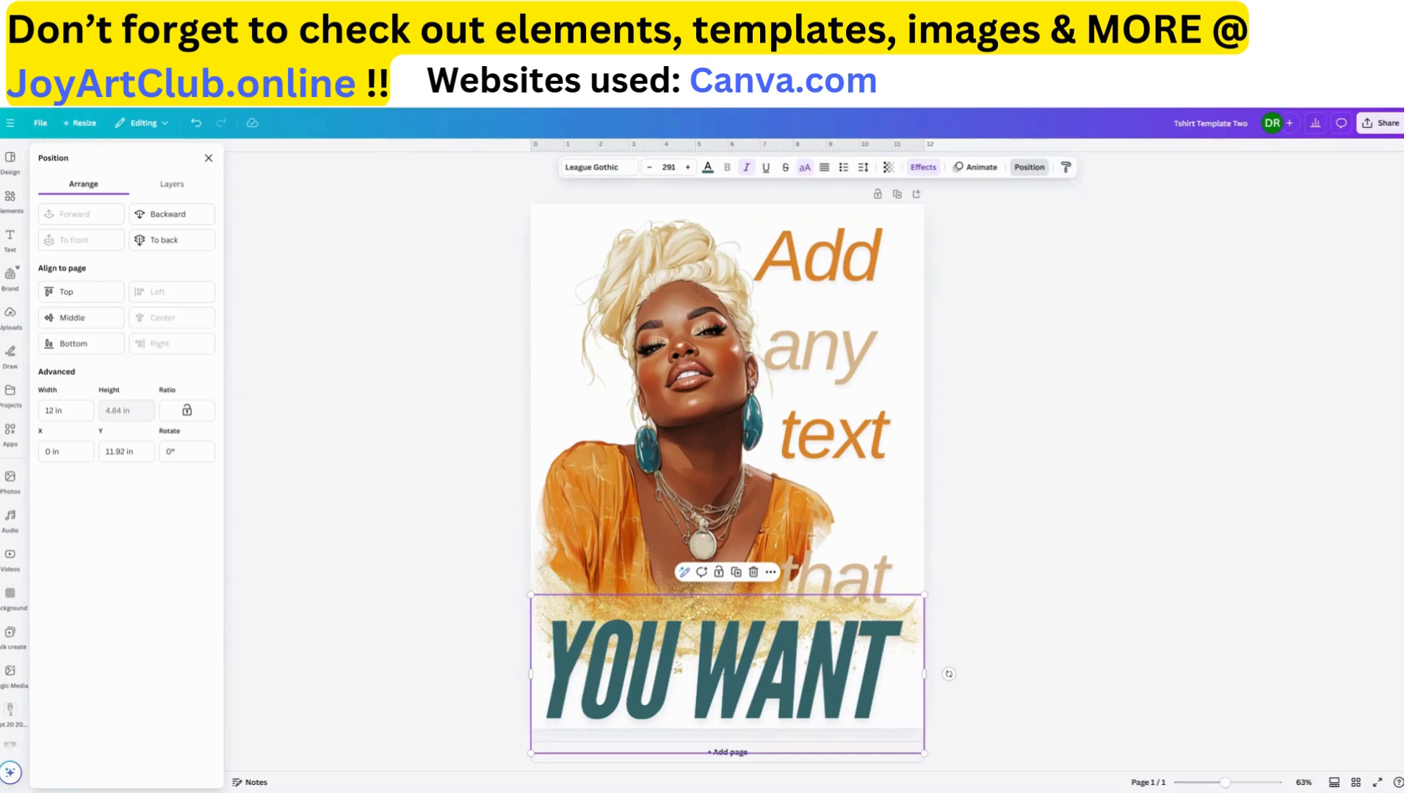
# Replace the "Add" text with "Always" and move it slightly left and down to fit within the page
pyautogui.click(824, 271)
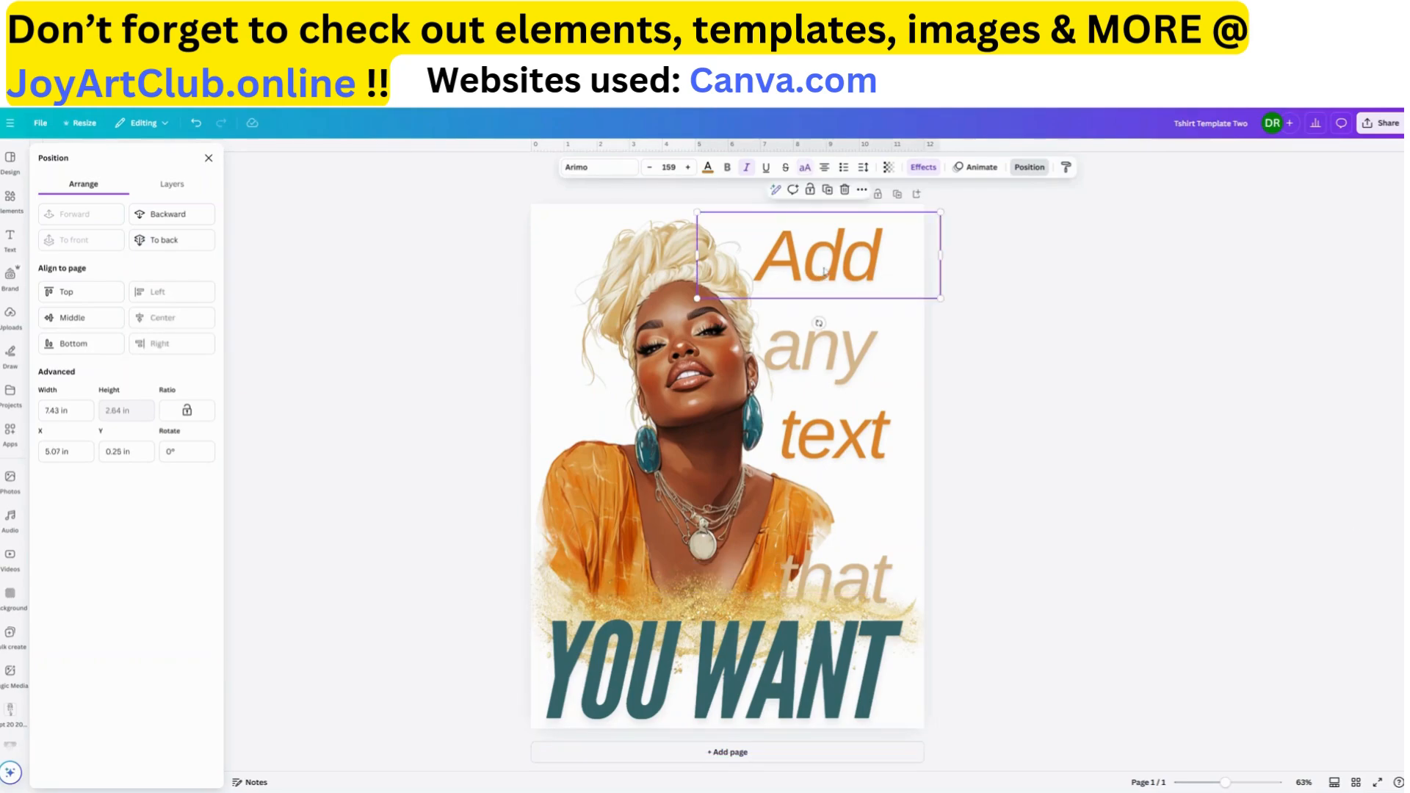
pyautogui.doubleClick(824, 271)
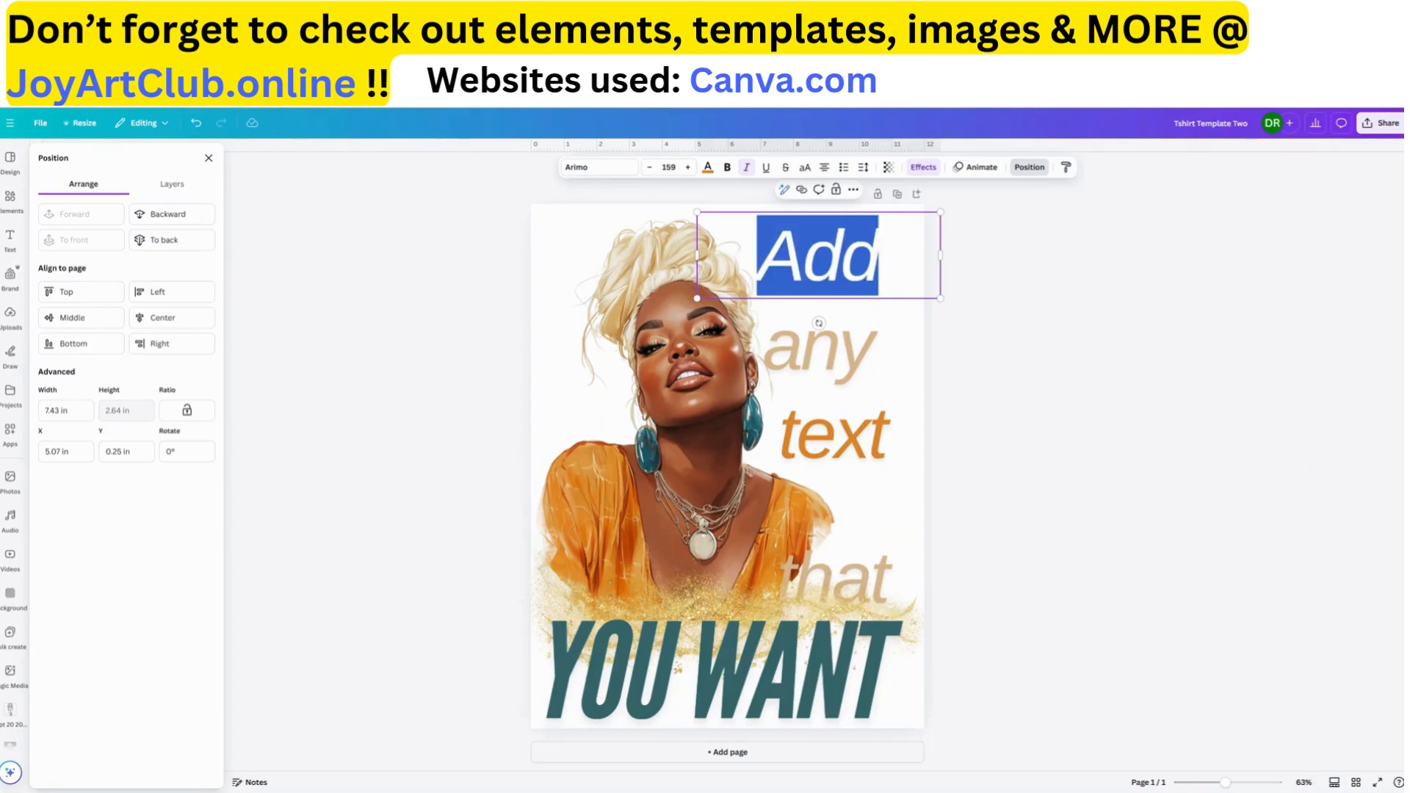
pyautogui.write('Always')
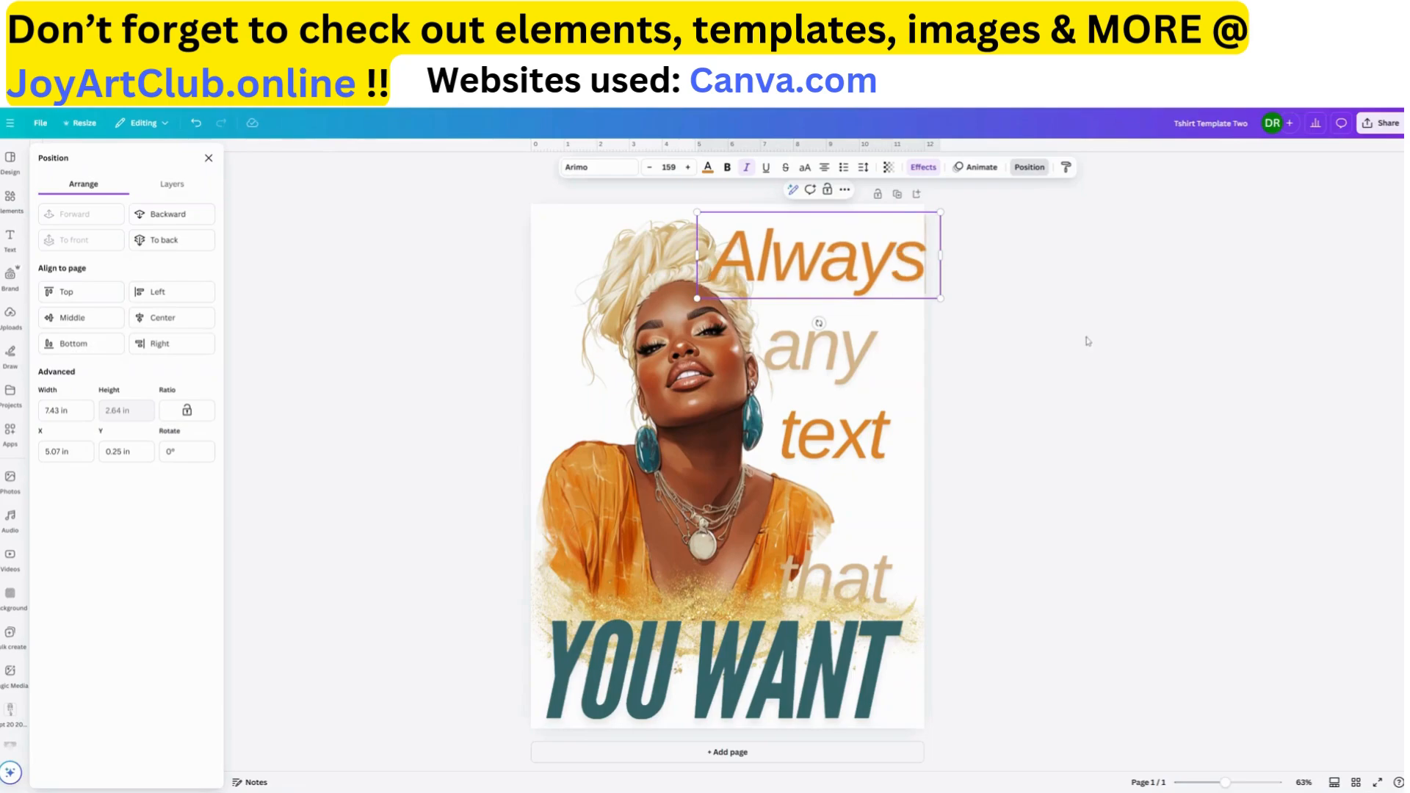
pyautogui.moveTo(858, 269)
pyautogui.mouseDown()
pyautogui.moveTo(889, 275)
pyautogui.moveTo(855, 279)
pyautogui.mouseUp()
pyautogui.click(1049, 289)
# Replace the "any" text on the second line with "100"
pyautogui.click(851, 345)
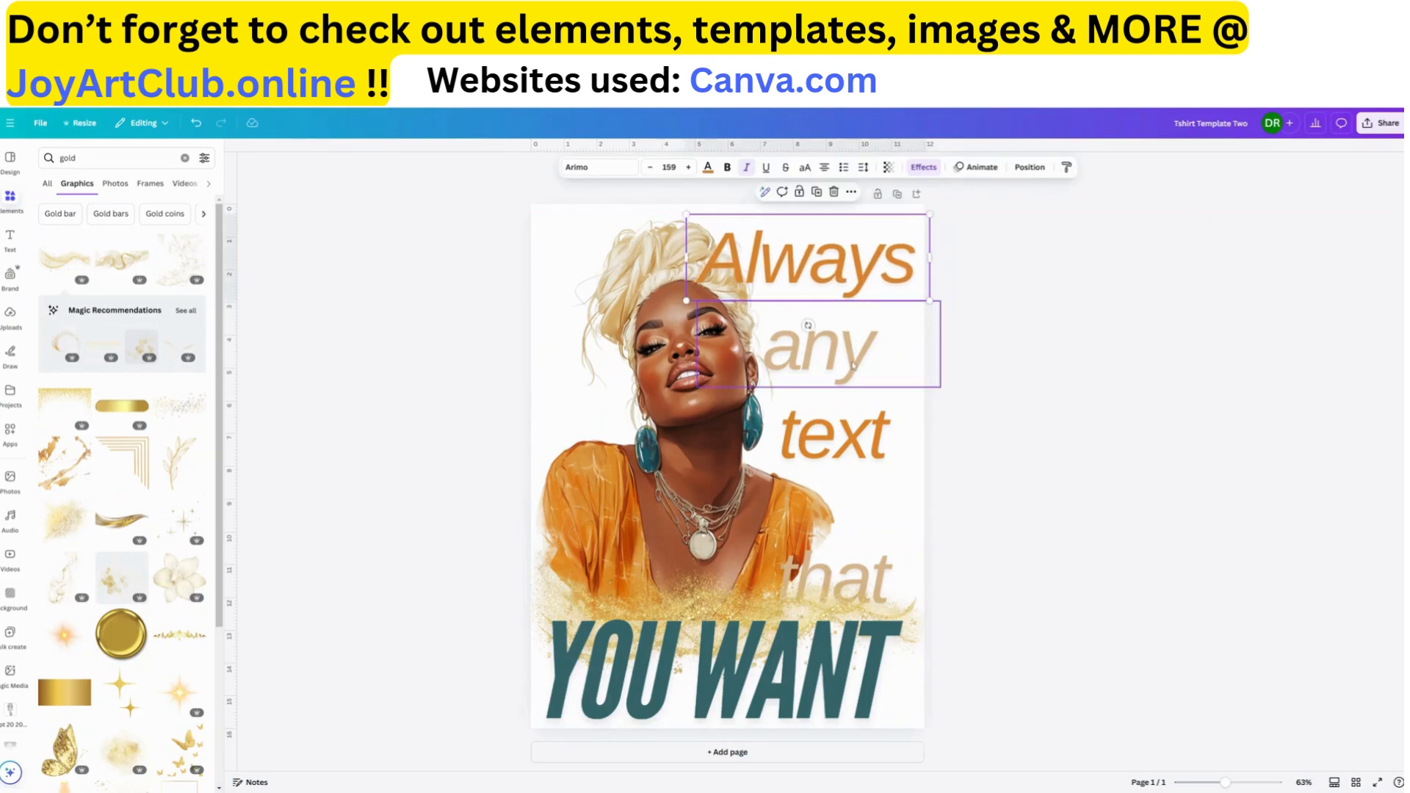
pyautogui.doubleClick(853, 362)
pyautogui.write('100')
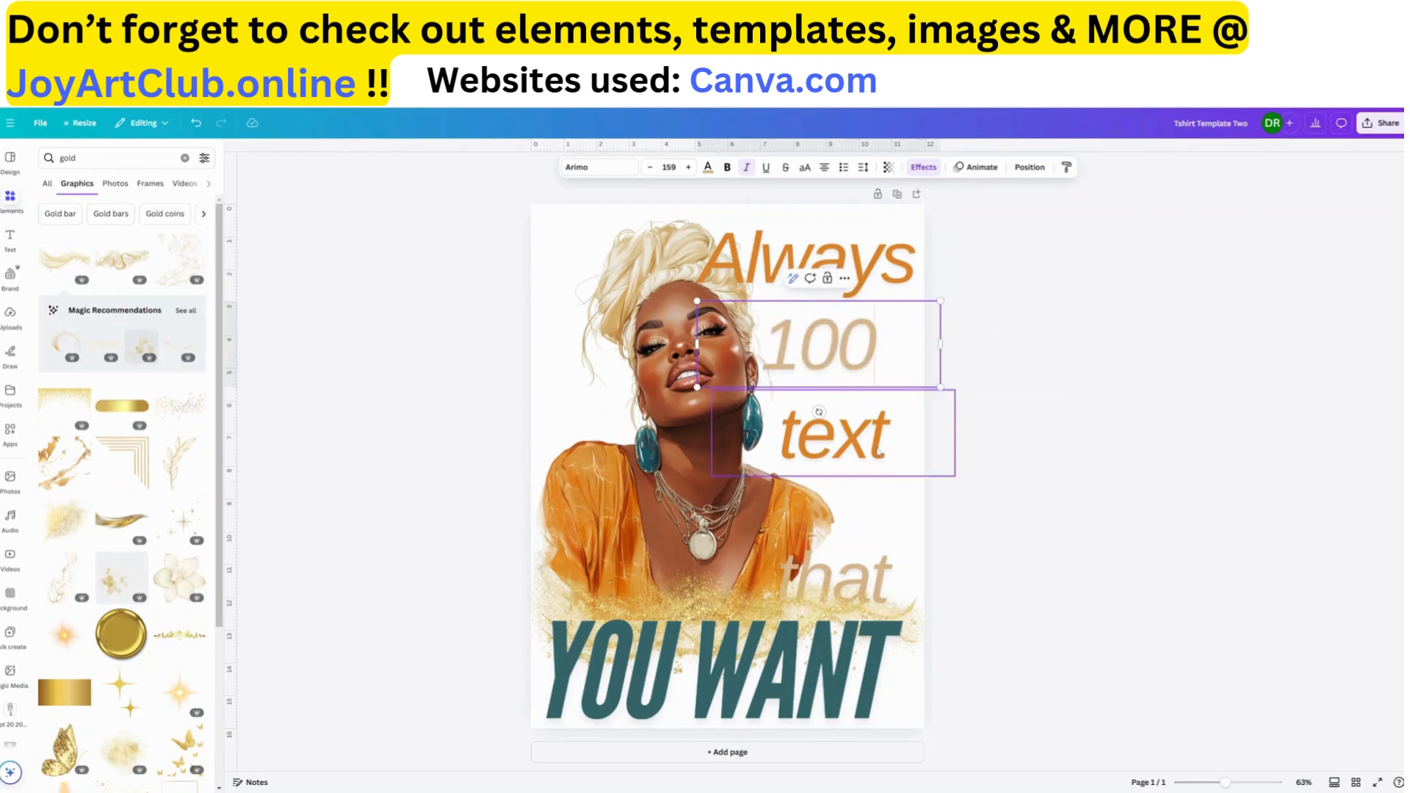
# Replace the "text" wording on the third line with "Always" and shift it left to fit within the page
pyautogui.click(837, 440)
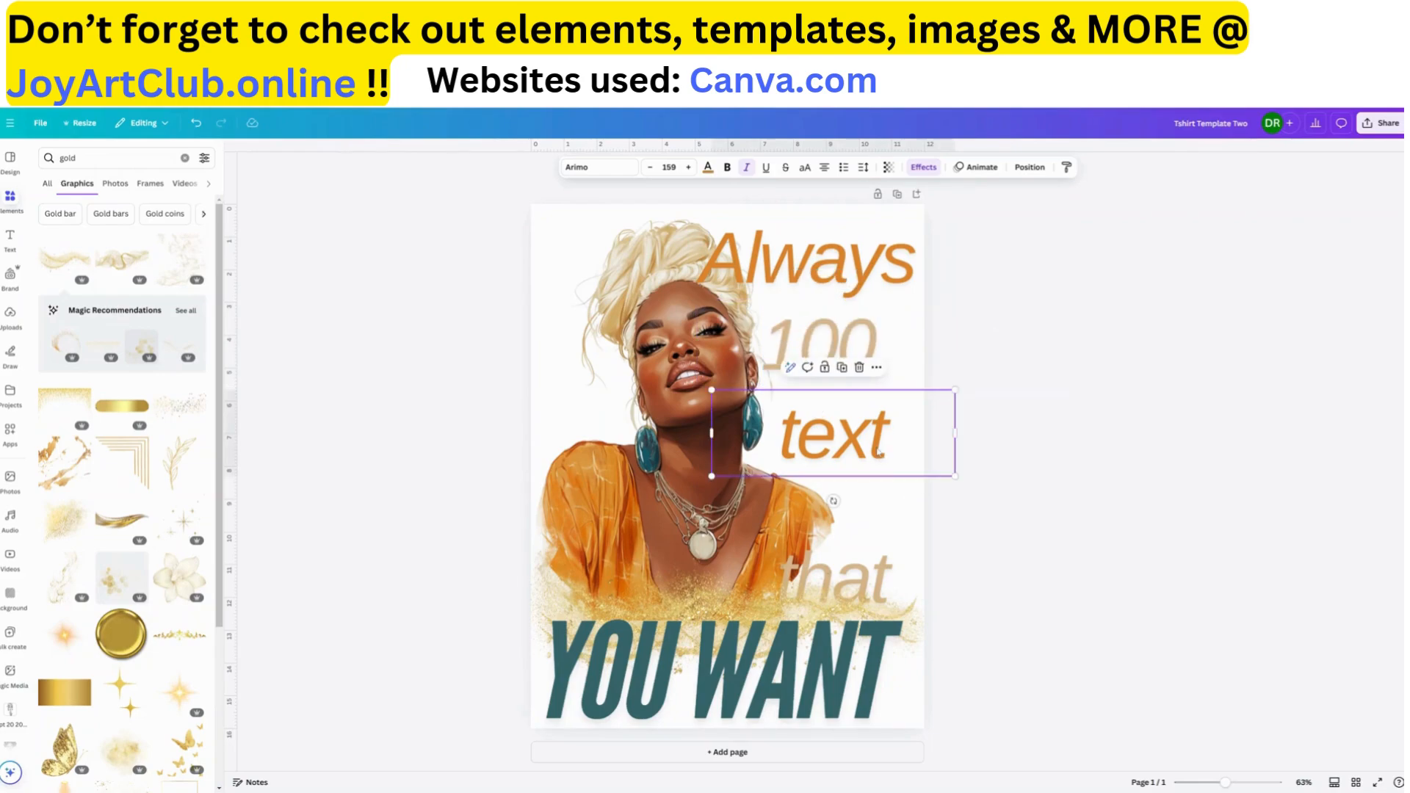
pyautogui.doubleClick(837, 441)
pyautogui.write('Always')
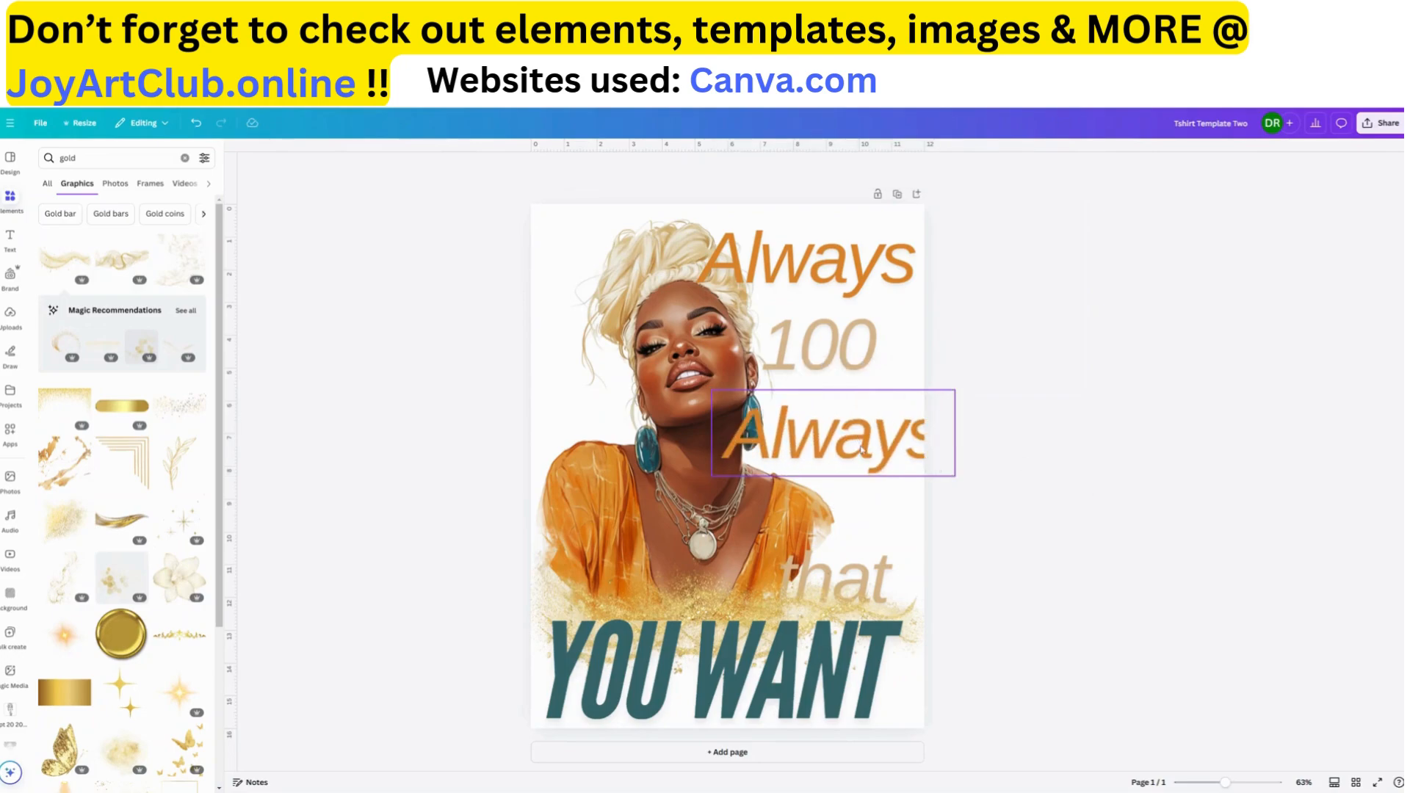
pyautogui.moveTo(861, 445); pyautogui.dragTo(833, 447)
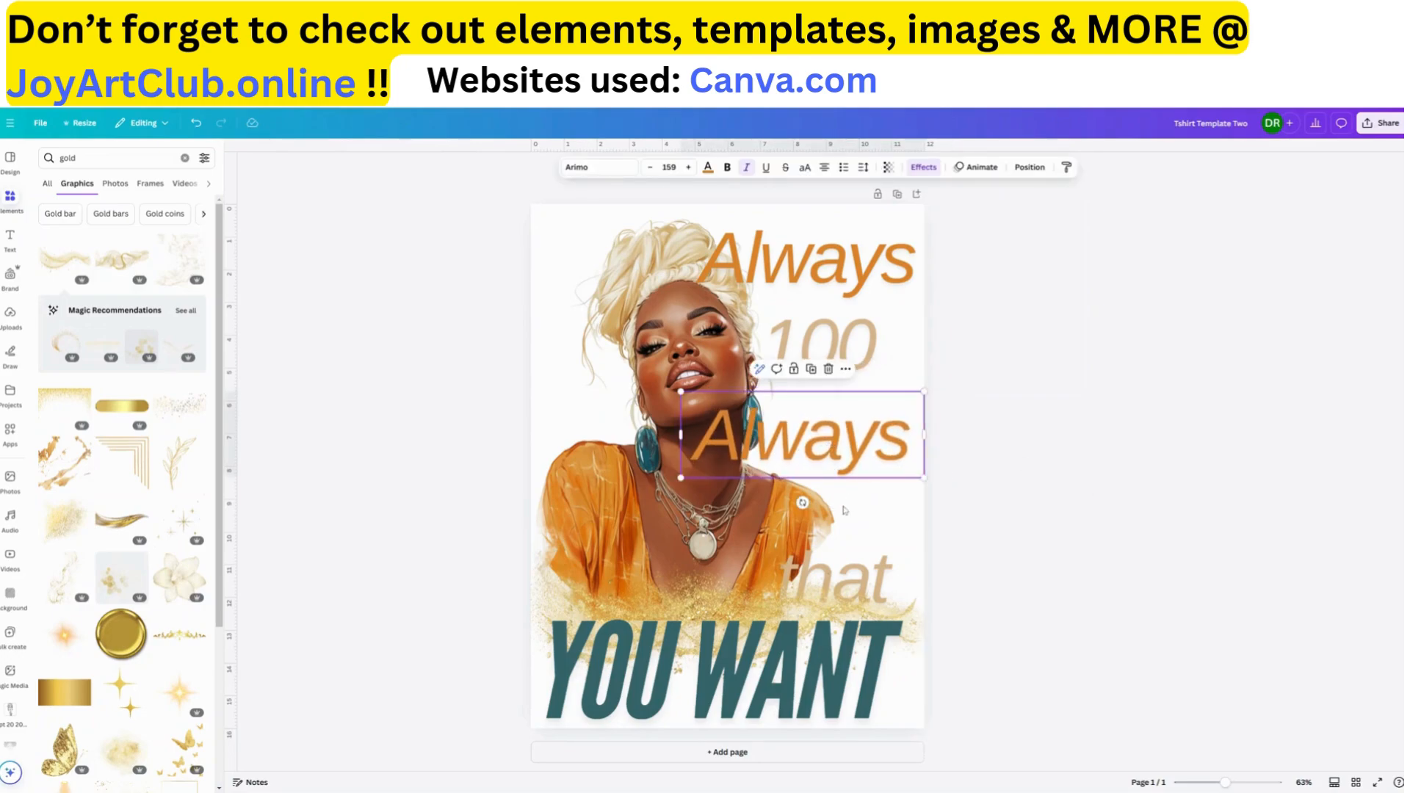
# Move the "that" text up to sit just below the second "Always" line
pyautogui.click(870, 581)
pyautogui.moveTo(870, 551); pyautogui.dragTo(887, 524)
pyautogui.click(873, 577)
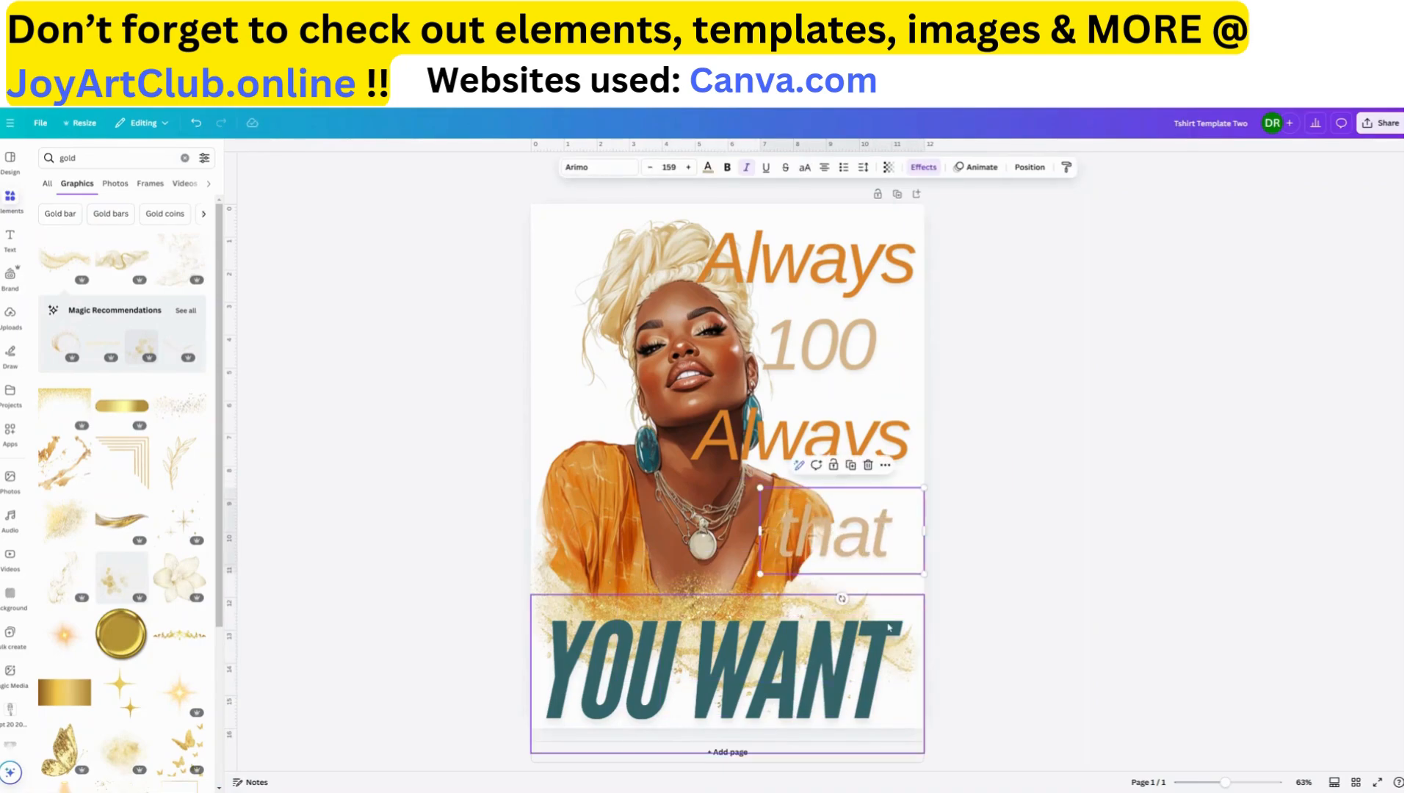
# Nudge the right-hand gold swirl slightly up and left, moving the "YOU WANT" text aside and back over the swirls
pyautogui.moveTo(910, 630); pyautogui.dragTo(814, 633)
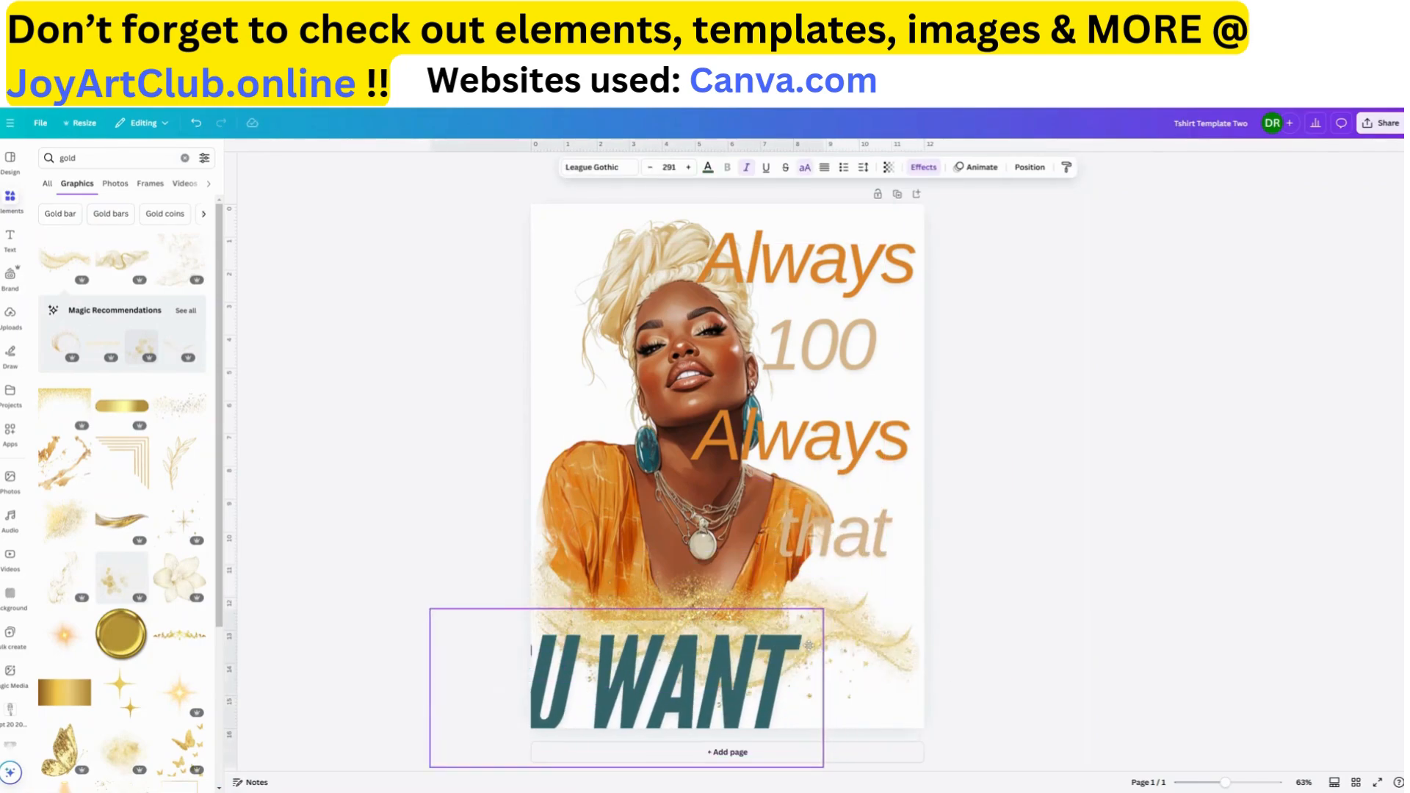
pyautogui.click(897, 624)
pyautogui.moveTo(897, 624); pyautogui.dragTo(897, 592)
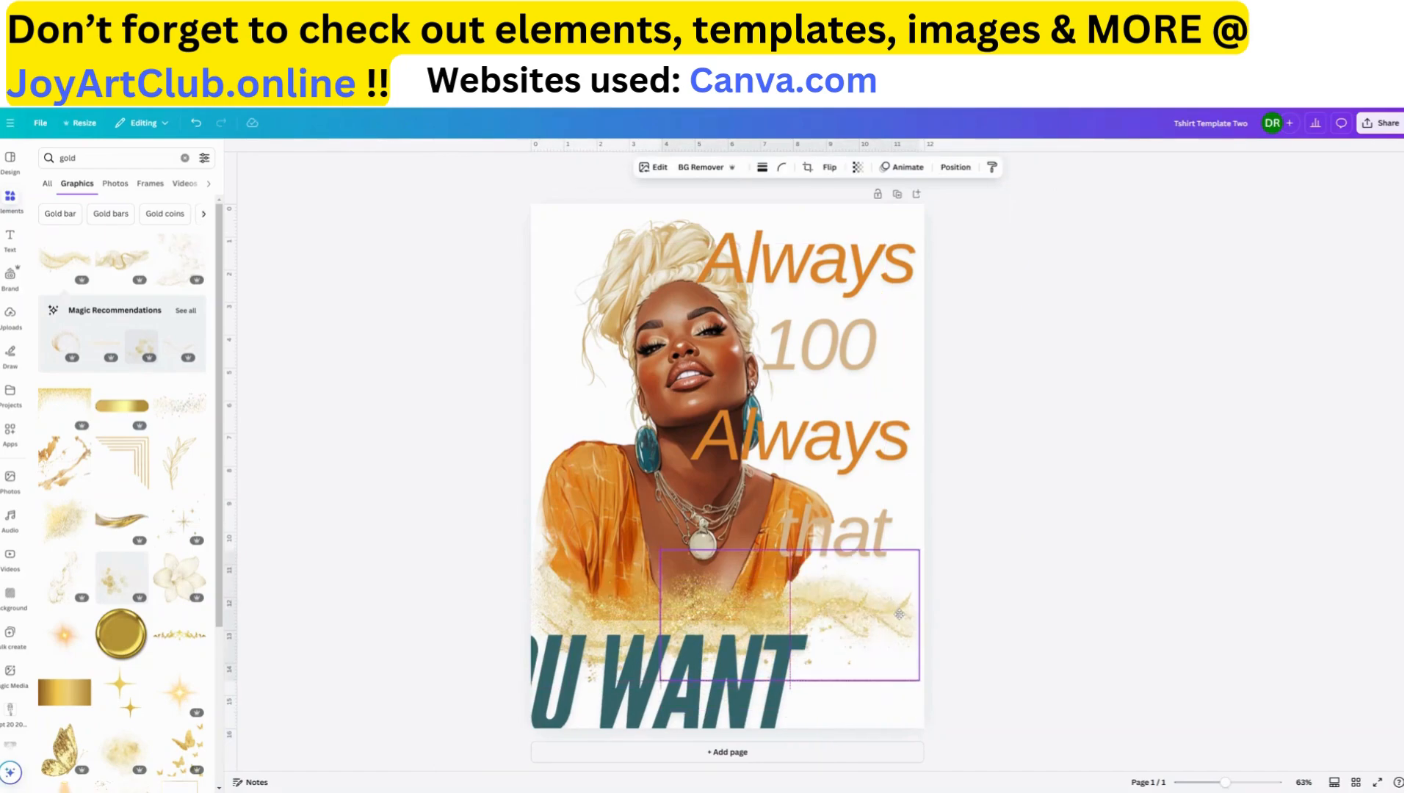
pyautogui.click(685, 685)
pyautogui.moveTo(685, 685); pyautogui.dragTo(785, 667)
# Replace the "that" text with "REAL" and widen its text box so the word fits on one line
pyautogui.click(843, 540)
pyautogui.doubleClick(843, 540)
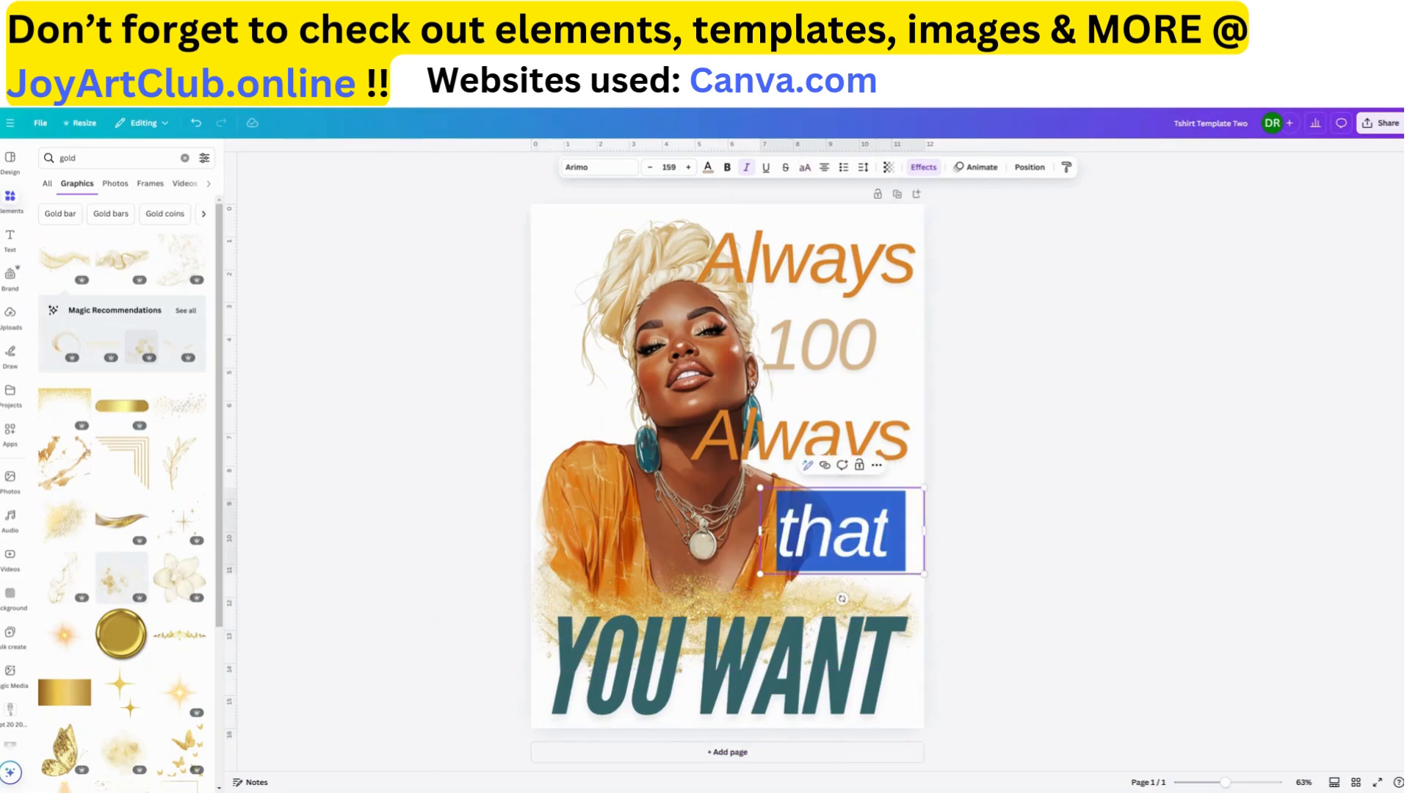
pyautogui.write('REAL')
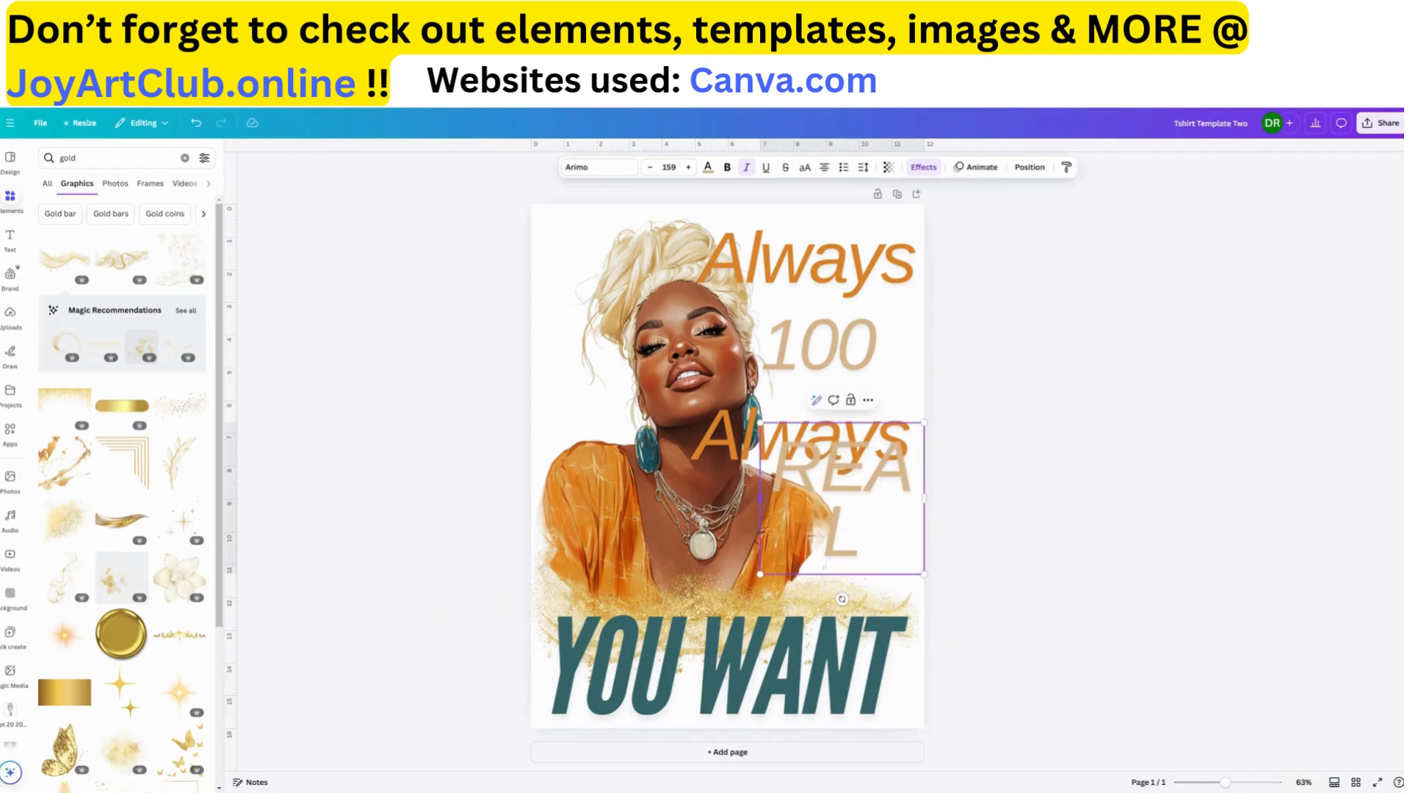
pyautogui.moveTo(760, 498); pyautogui.dragTo(674, 508)
pyautogui.click(1083, 552)
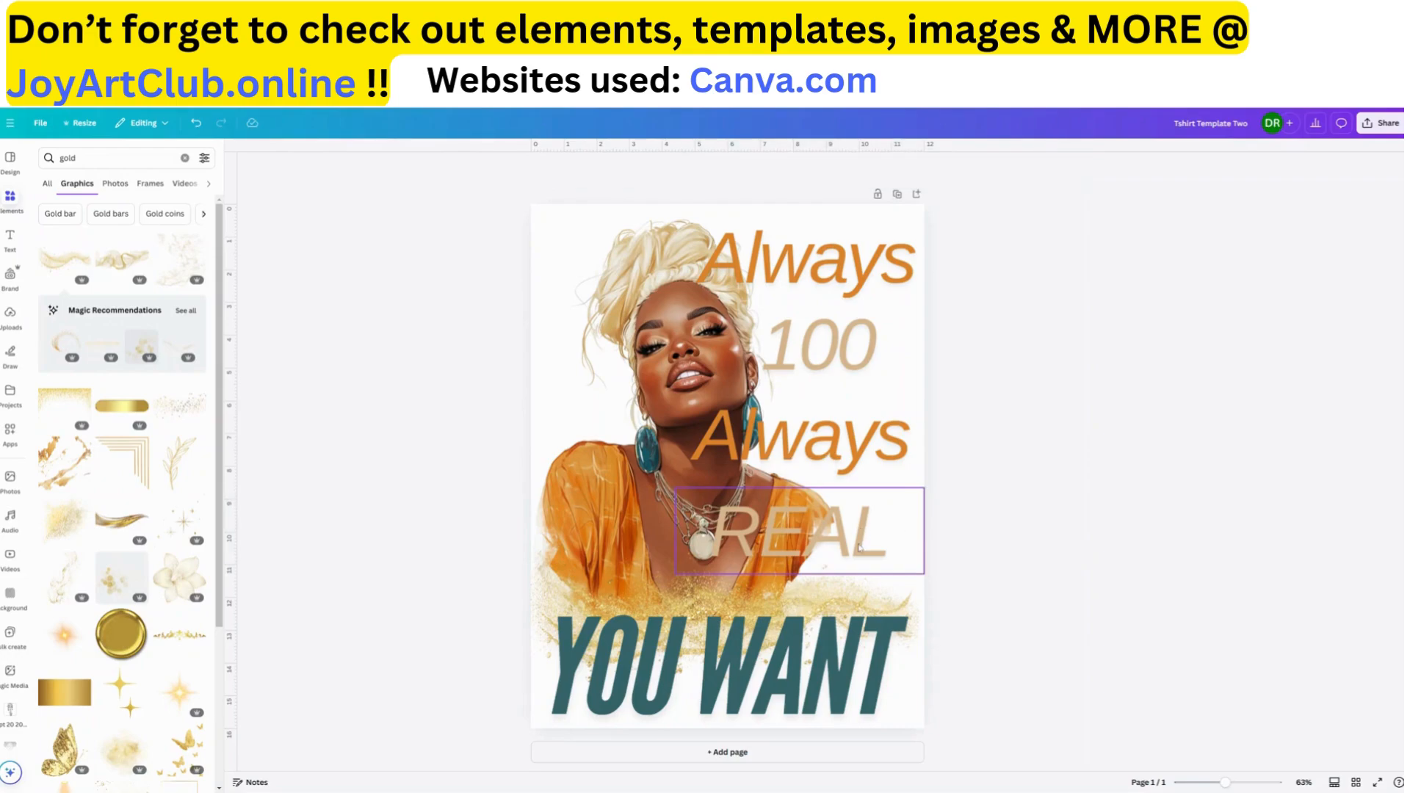
# Shift the "REAL" text slightly right and down, and nudge the woman image slightly up
pyautogui.moveTo(859, 547); pyautogui.dragTo(867, 546)
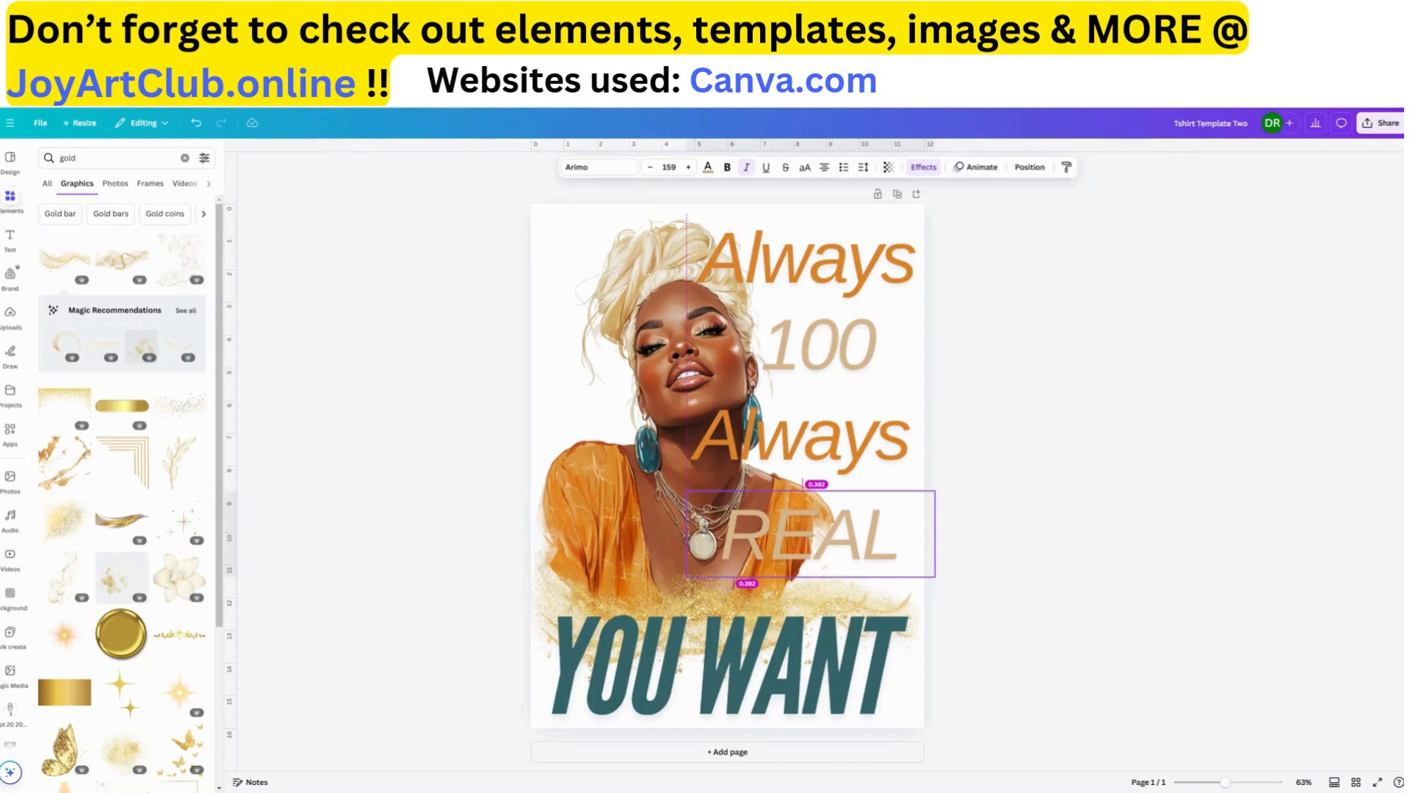
pyautogui.moveTo(868, 546); pyautogui.dragTo(869, 545)
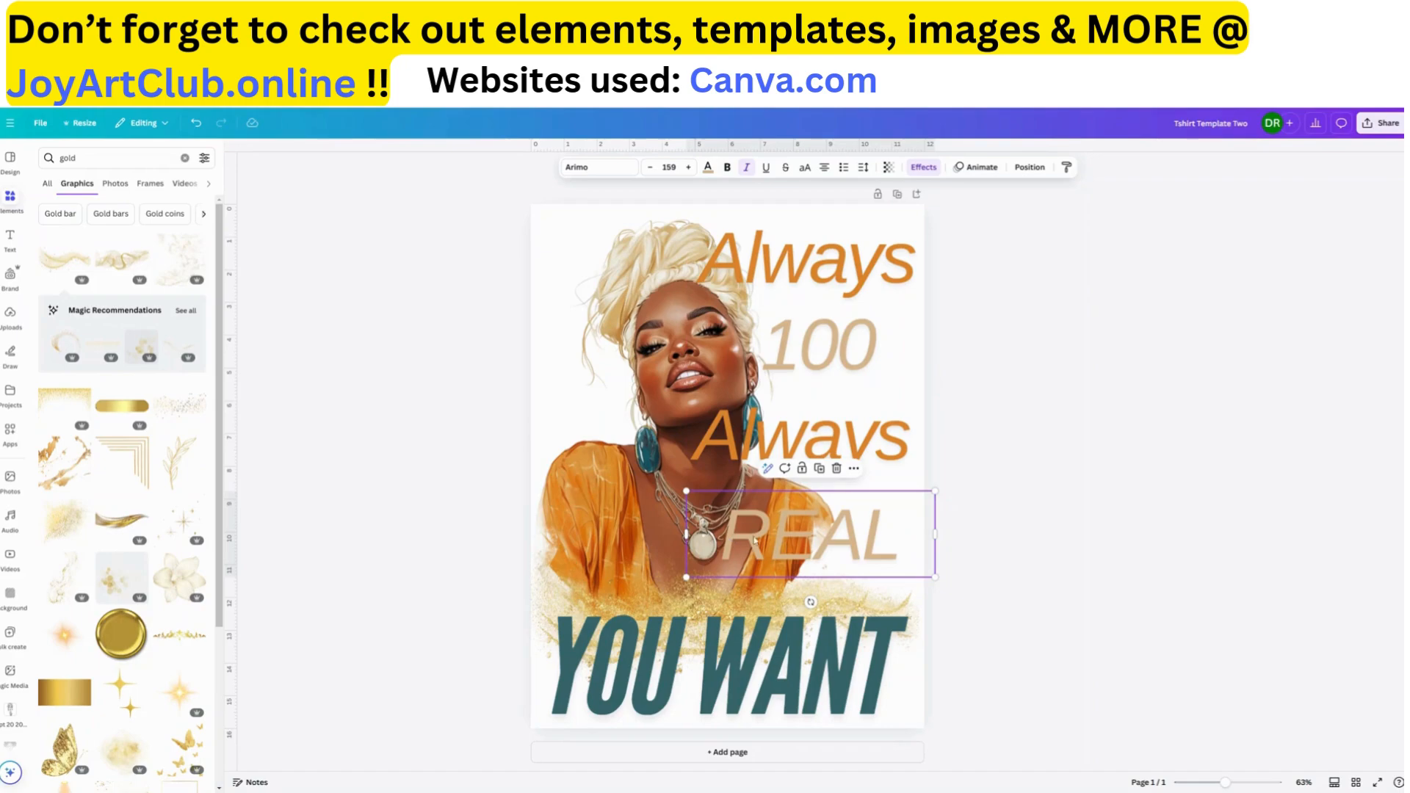
pyautogui.click(663, 335)
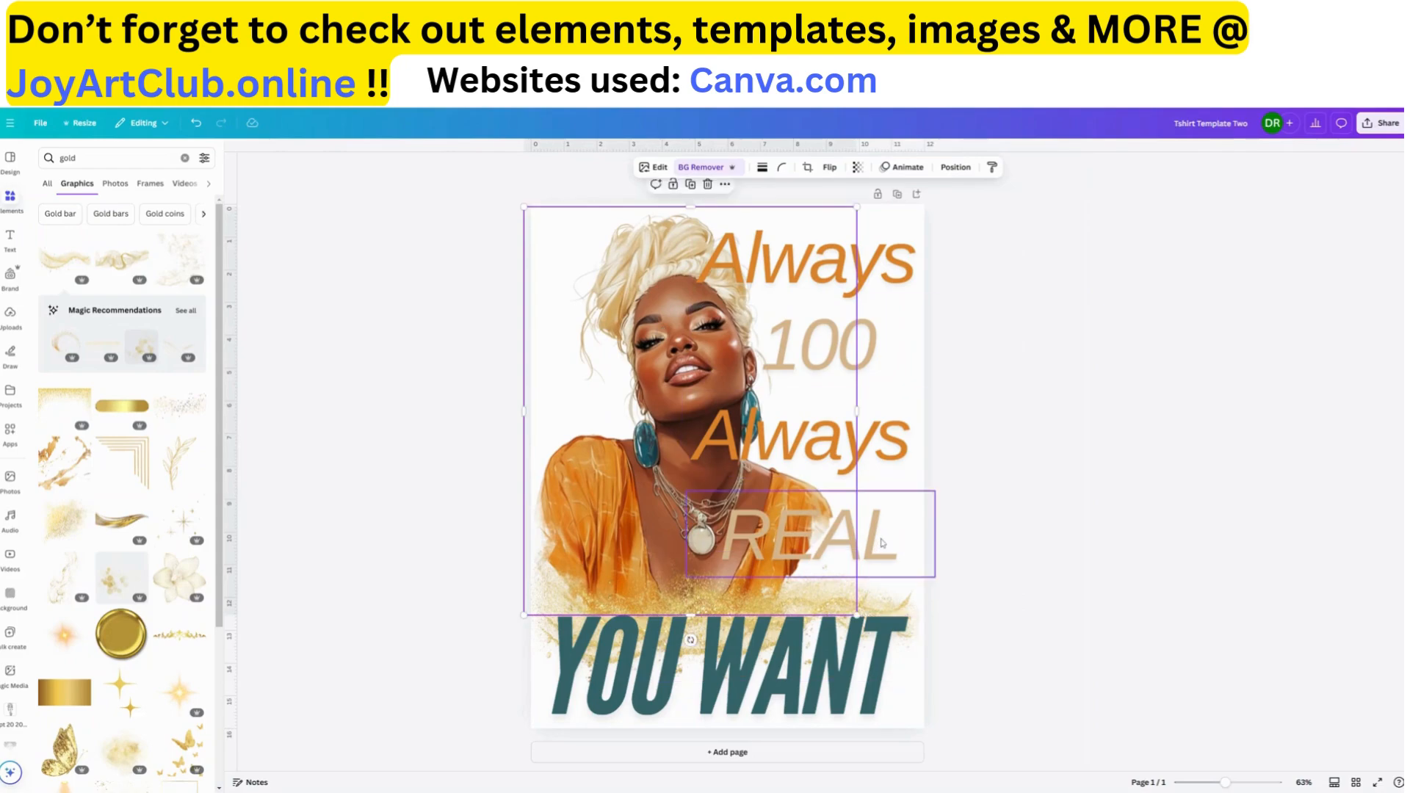
# Replace the "YOU WANT" text with "FACTS"
pyautogui.click(830, 674)
pyautogui.click(831, 674)
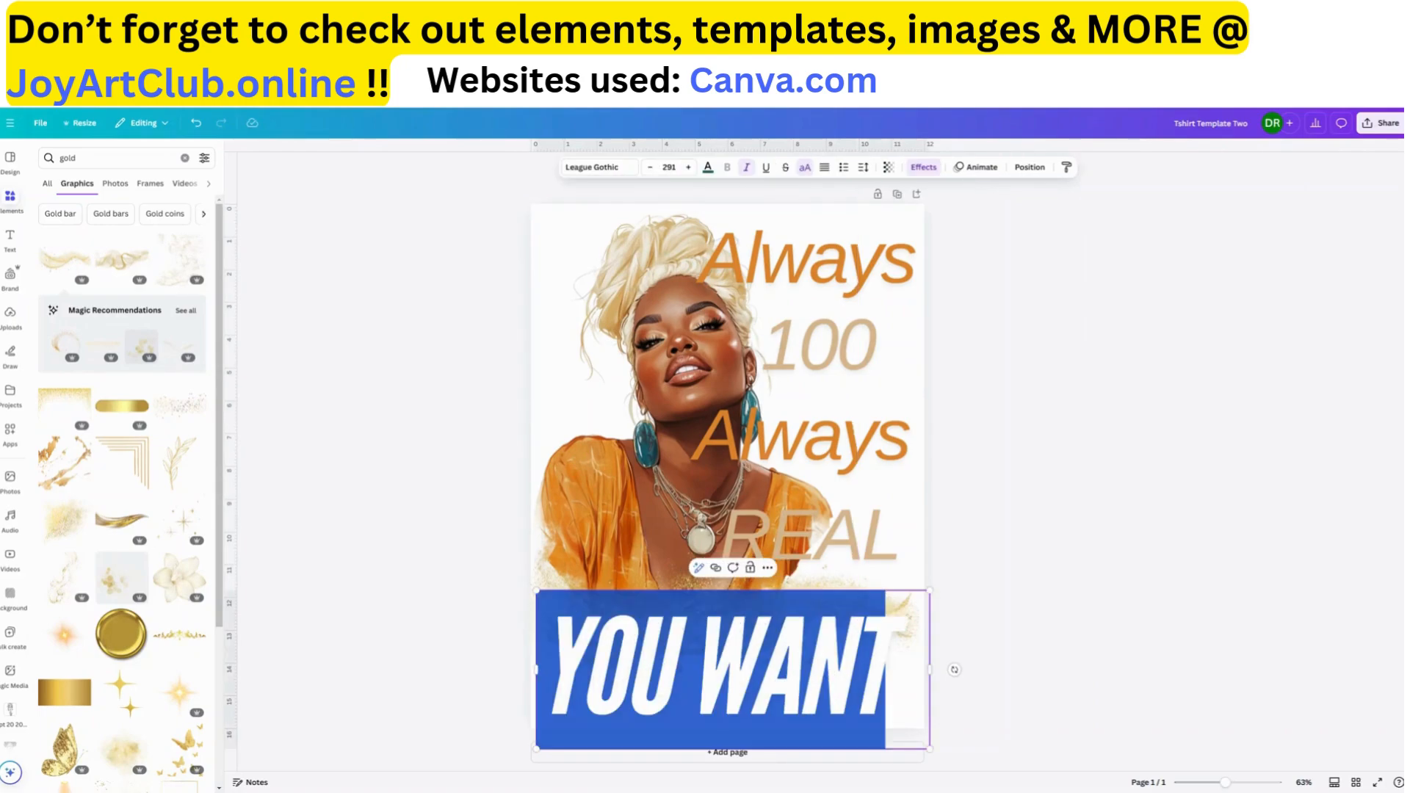
pyautogui.write('FACTS')
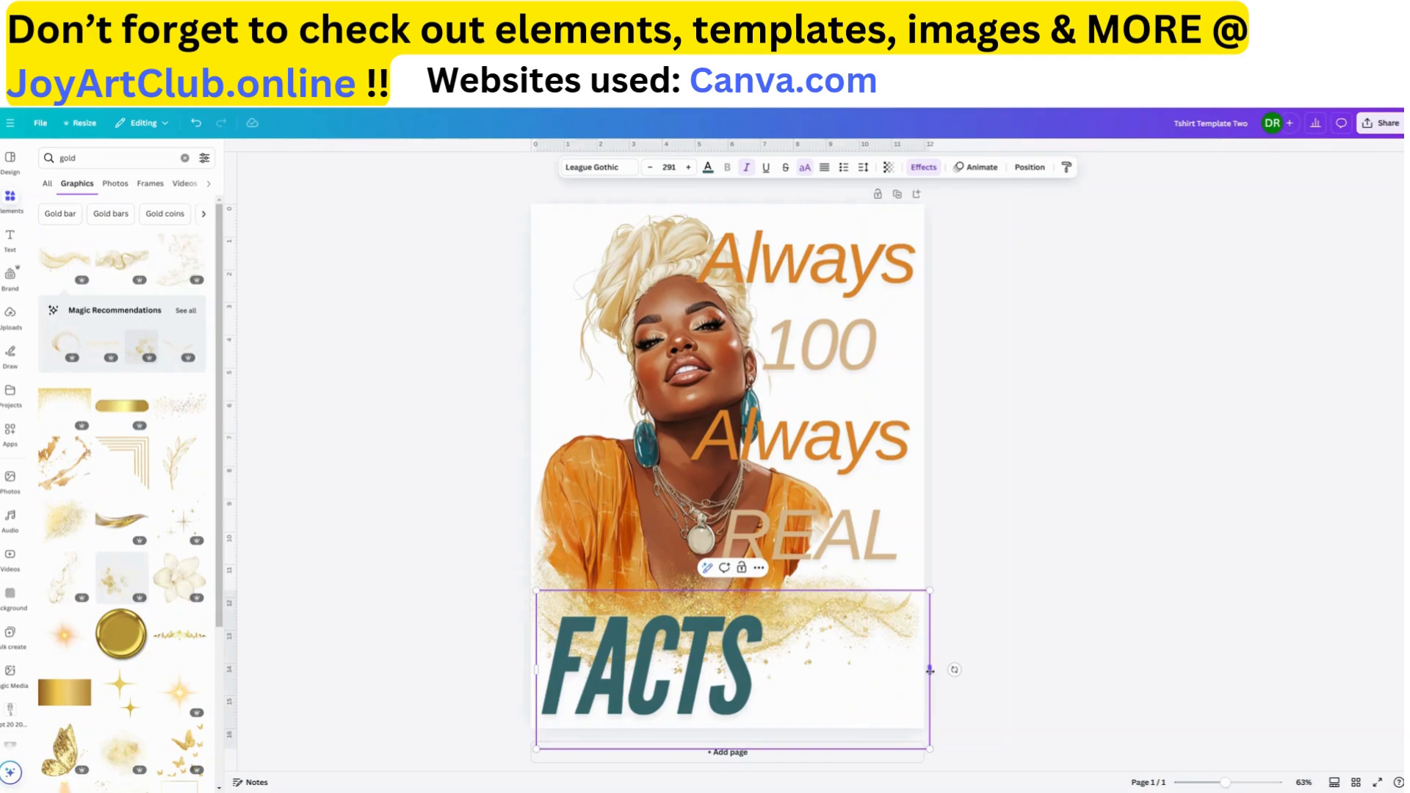
# Fit the "FACTS" text box to the full page width and centre-align its text
pyautogui.moveTo(930, 669)
pyautogui.mouseDown()
pyautogui.moveTo(884, 678)
pyautogui.moveTo(919, 685)
pyautogui.mouseUp()
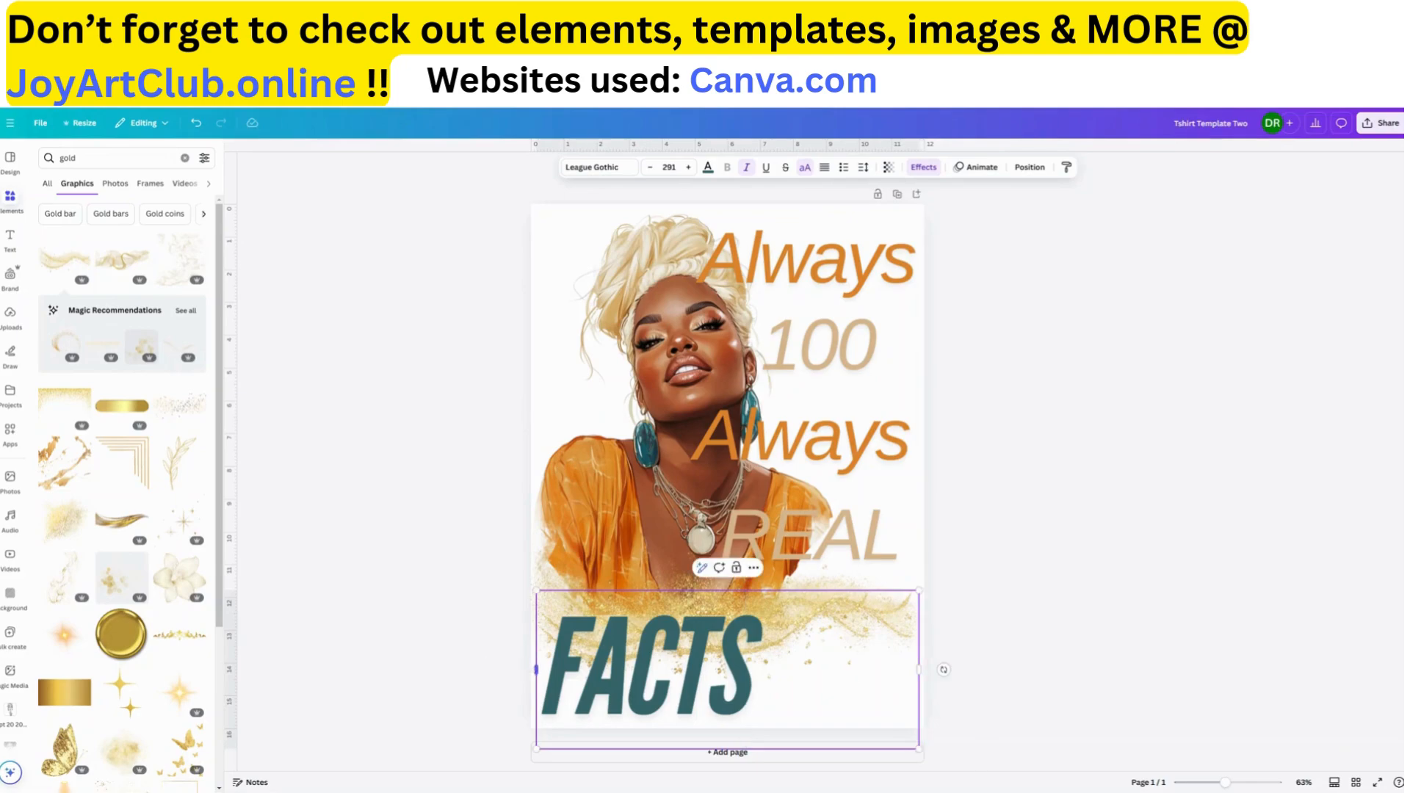
pyautogui.moveTo(536, 669); pyautogui.dragTo(530, 669)
pyautogui.moveTo(920, 669); pyautogui.dragTo(924, 669)
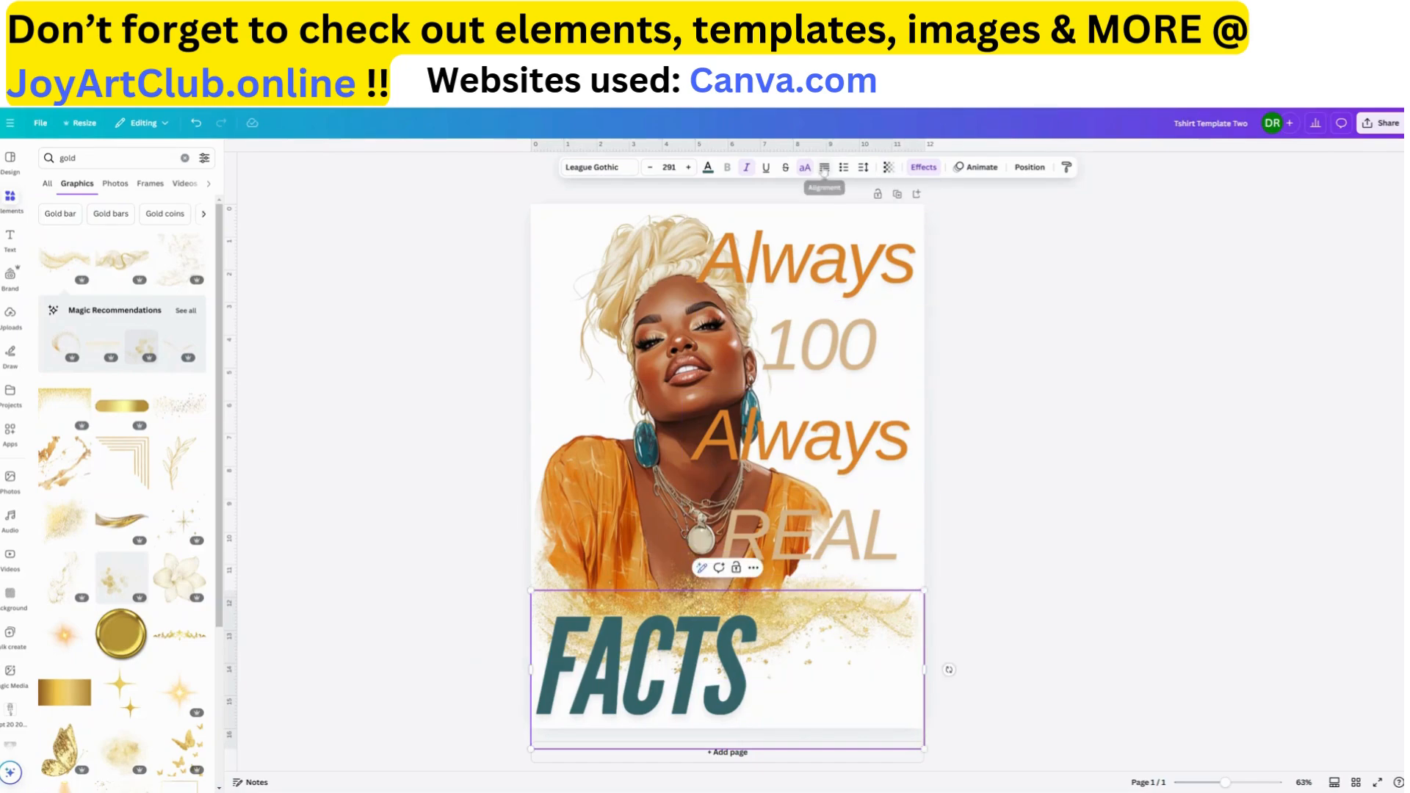
pyautogui.click(825, 169)
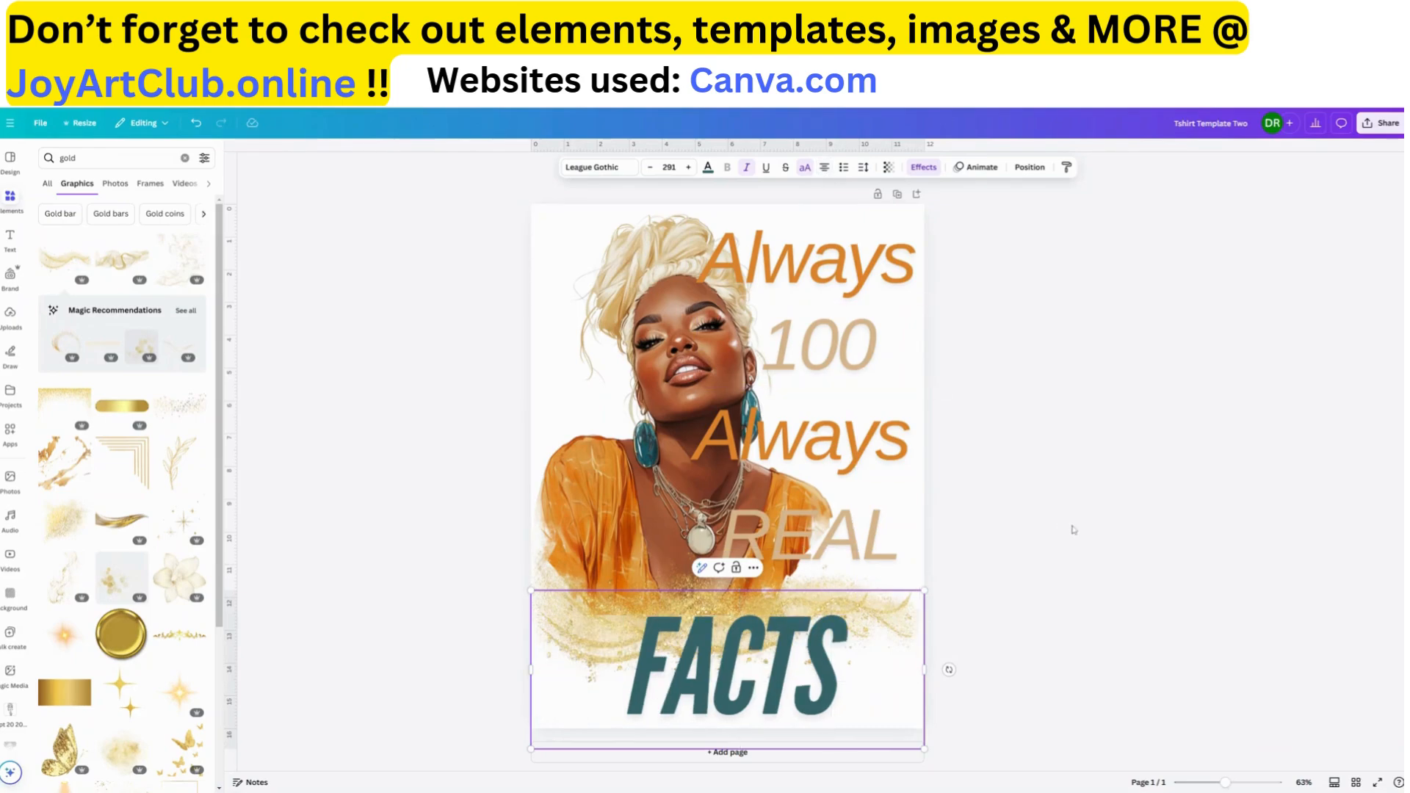
pyautogui.click(1055, 571)
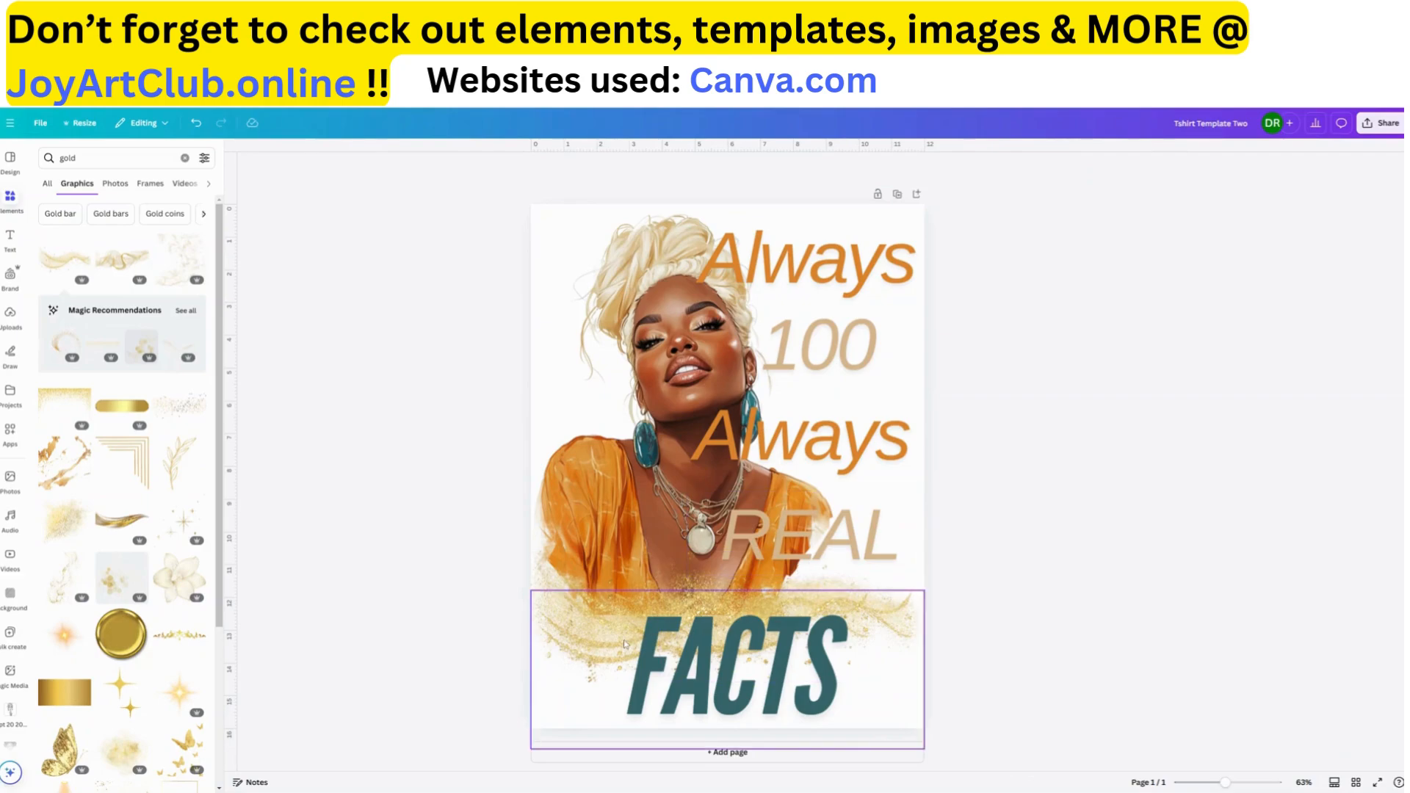
# Move the "FACTS" text down and left off the swirls, and shift the right-hand gold swirl to the page's right edge
pyautogui.click(804, 714)
pyautogui.moveTo(804, 713); pyautogui.dragTo(715, 702)
pyautogui.click(909, 628)
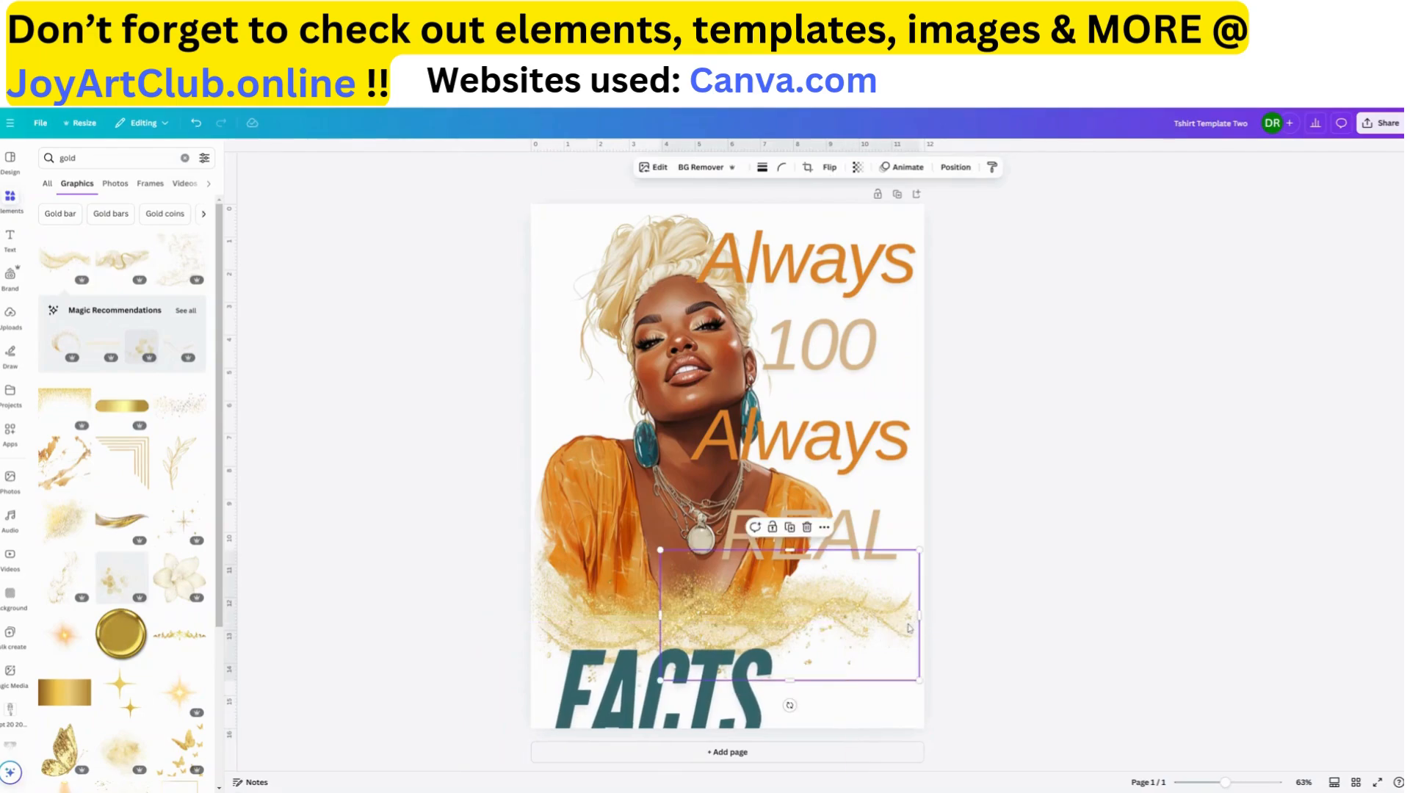
pyautogui.moveTo(897, 628); pyautogui.dragTo(904, 629)
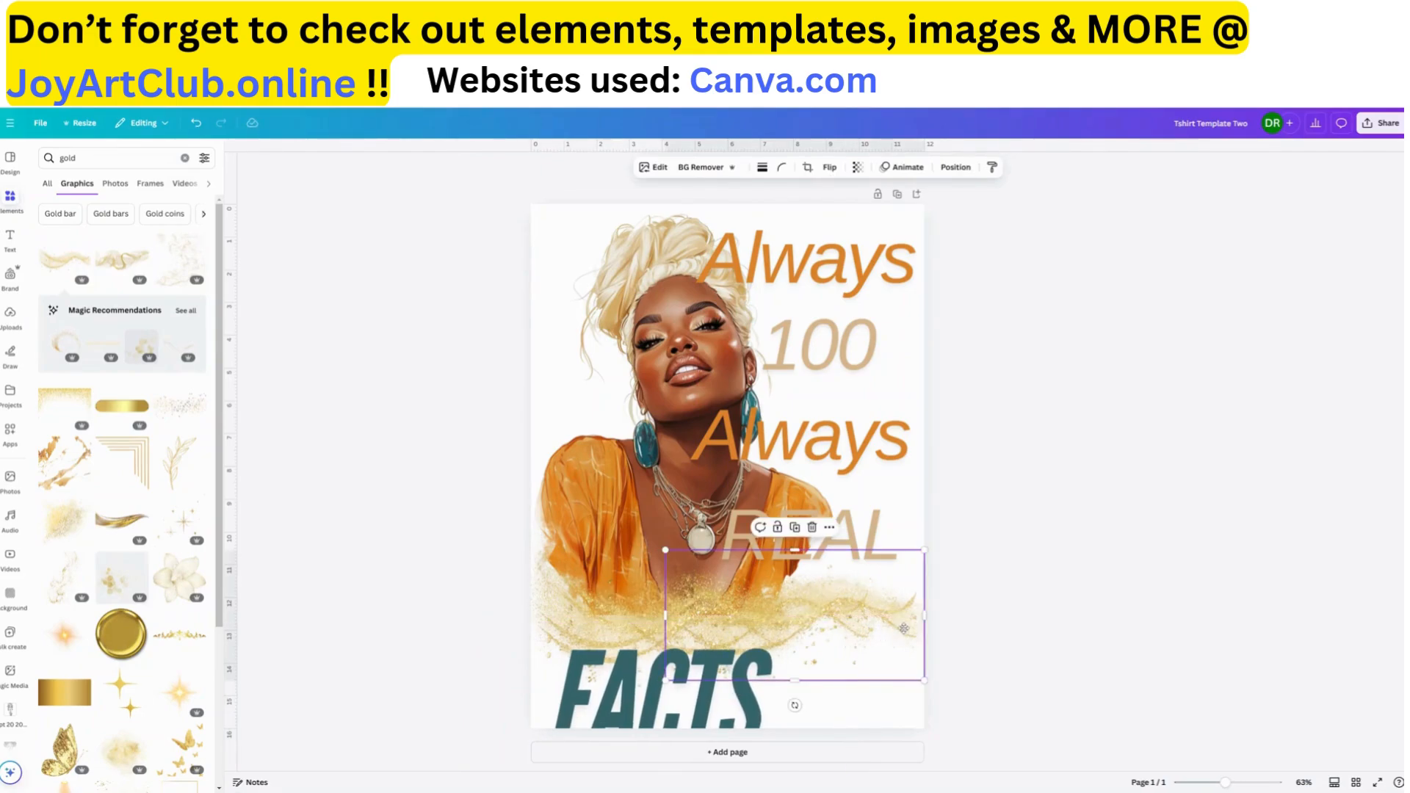
# Flip the right-hand gold swirl horizontally and move it slightly down
pyautogui.click(829, 168)
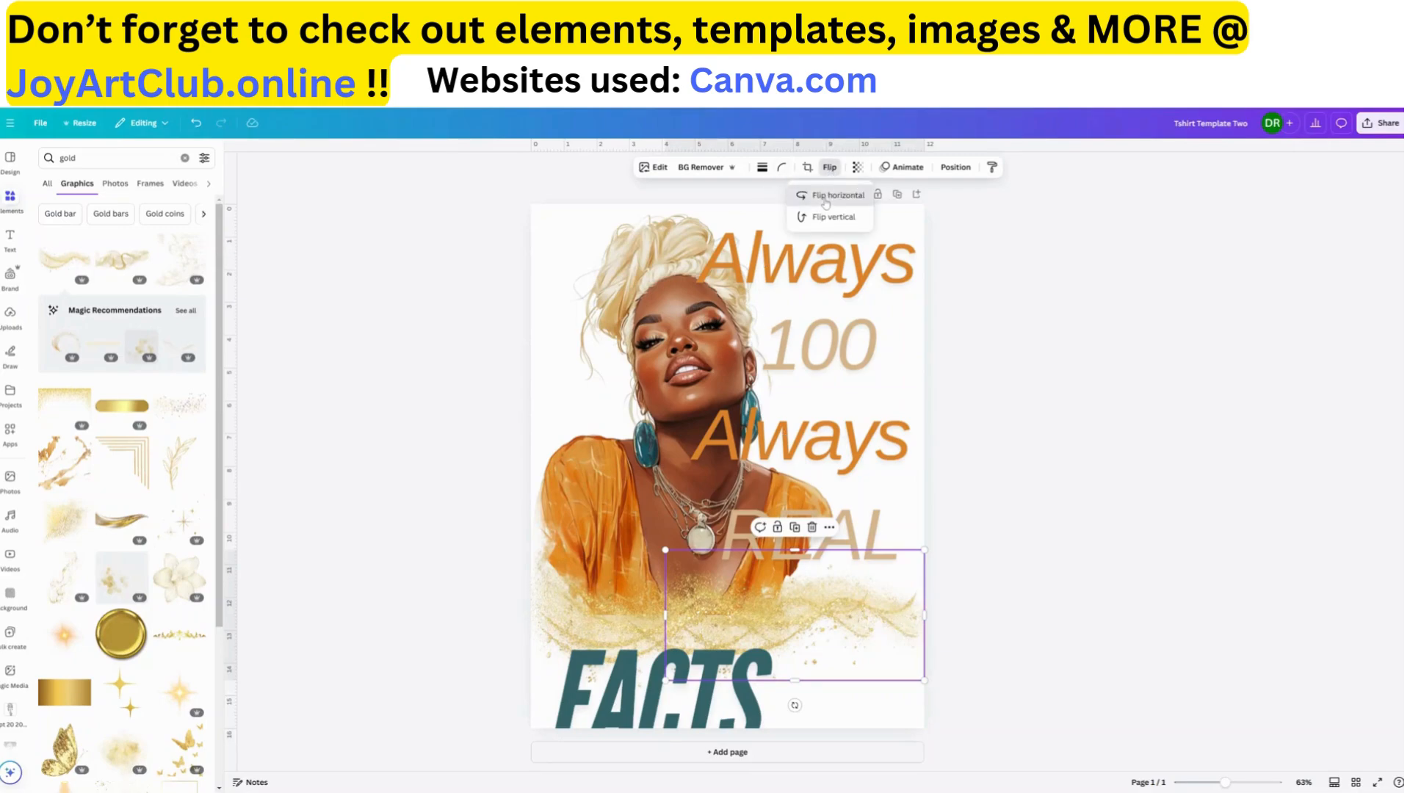
pyautogui.click(836, 195)
pyautogui.moveTo(890, 630); pyautogui.dragTo(888, 631)
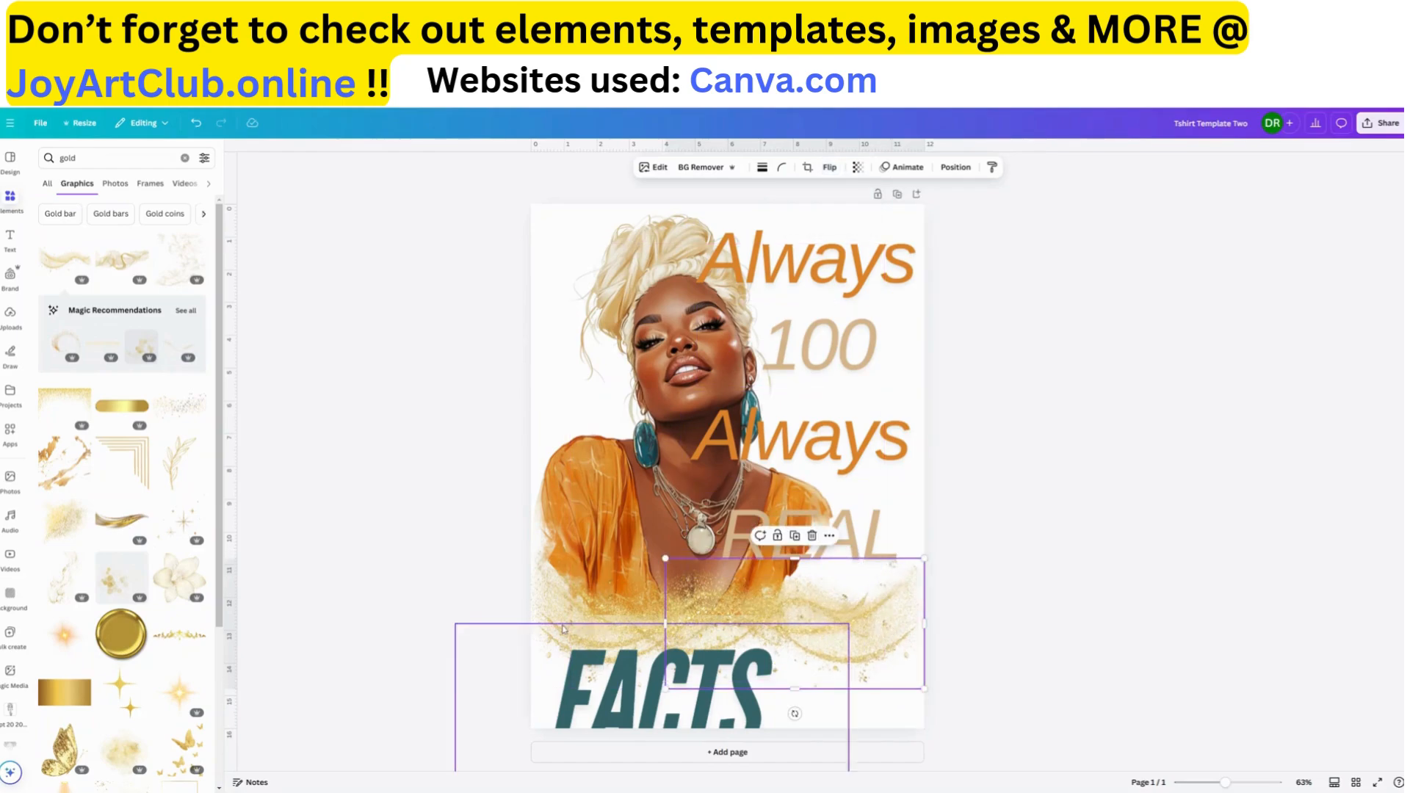
# Move the "FACTS" text back up and right so it sits over the lower part of the gold swirls
pyautogui.click(703, 720)
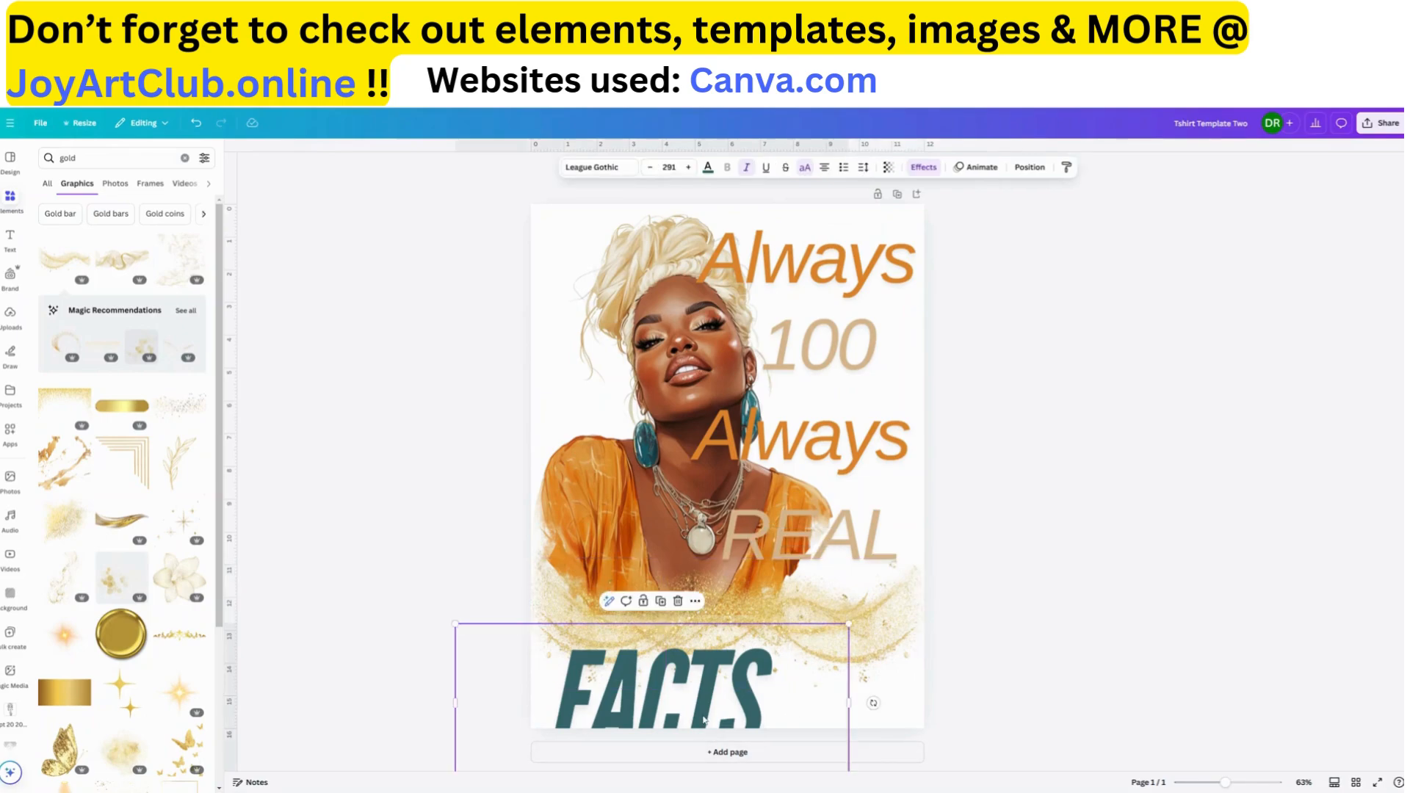
pyautogui.moveTo(725, 692); pyautogui.dragTo(761, 683)
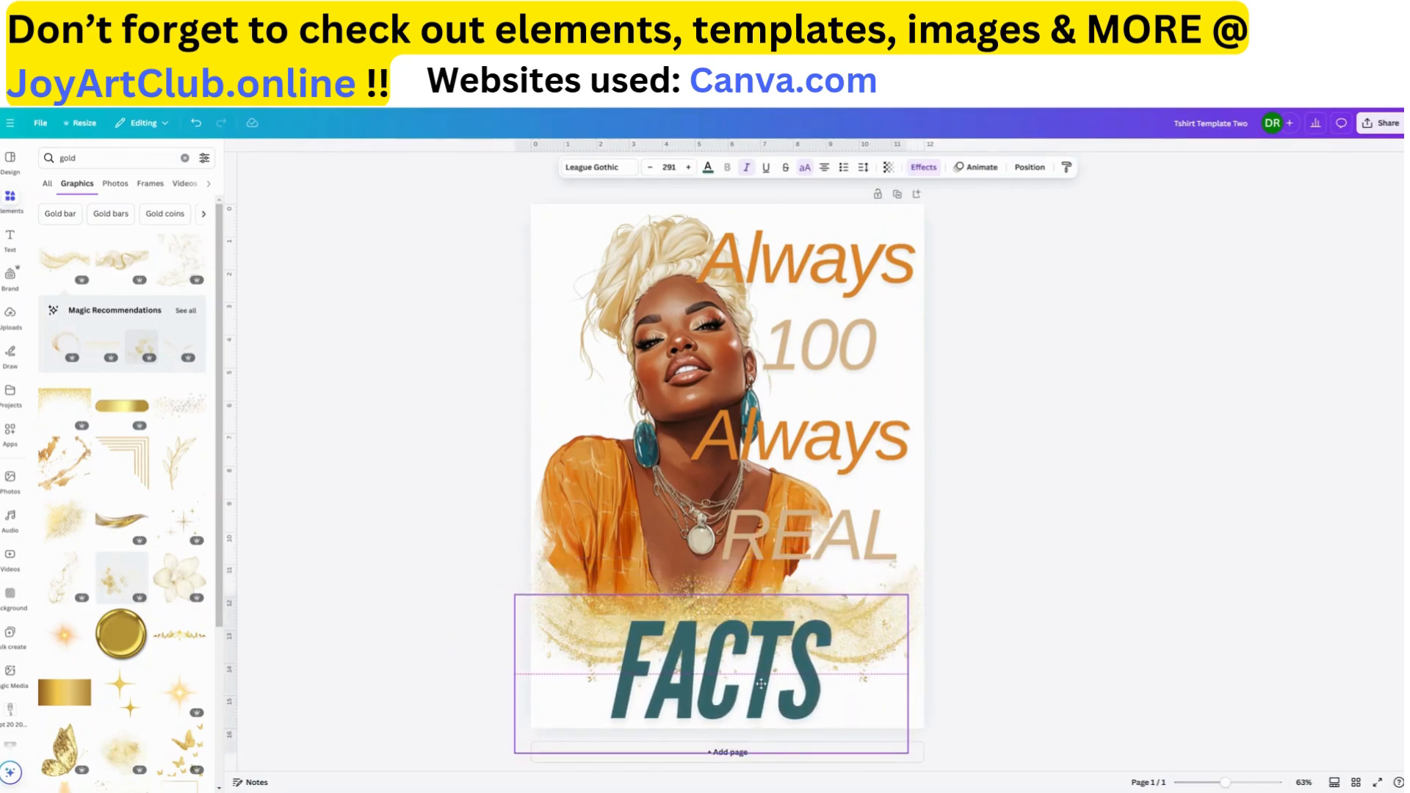
pyautogui.click(855, 525)
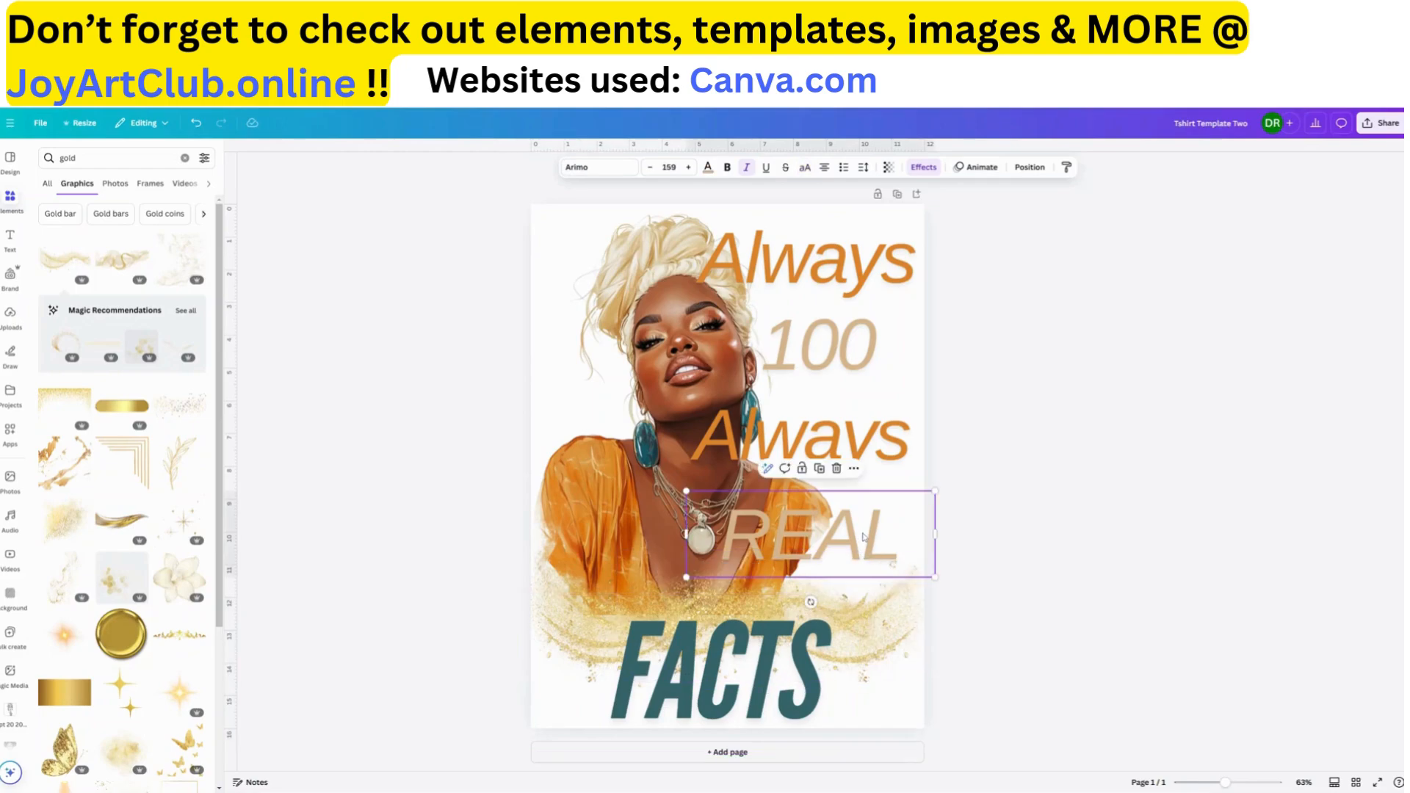
pyautogui.click(583, 340)
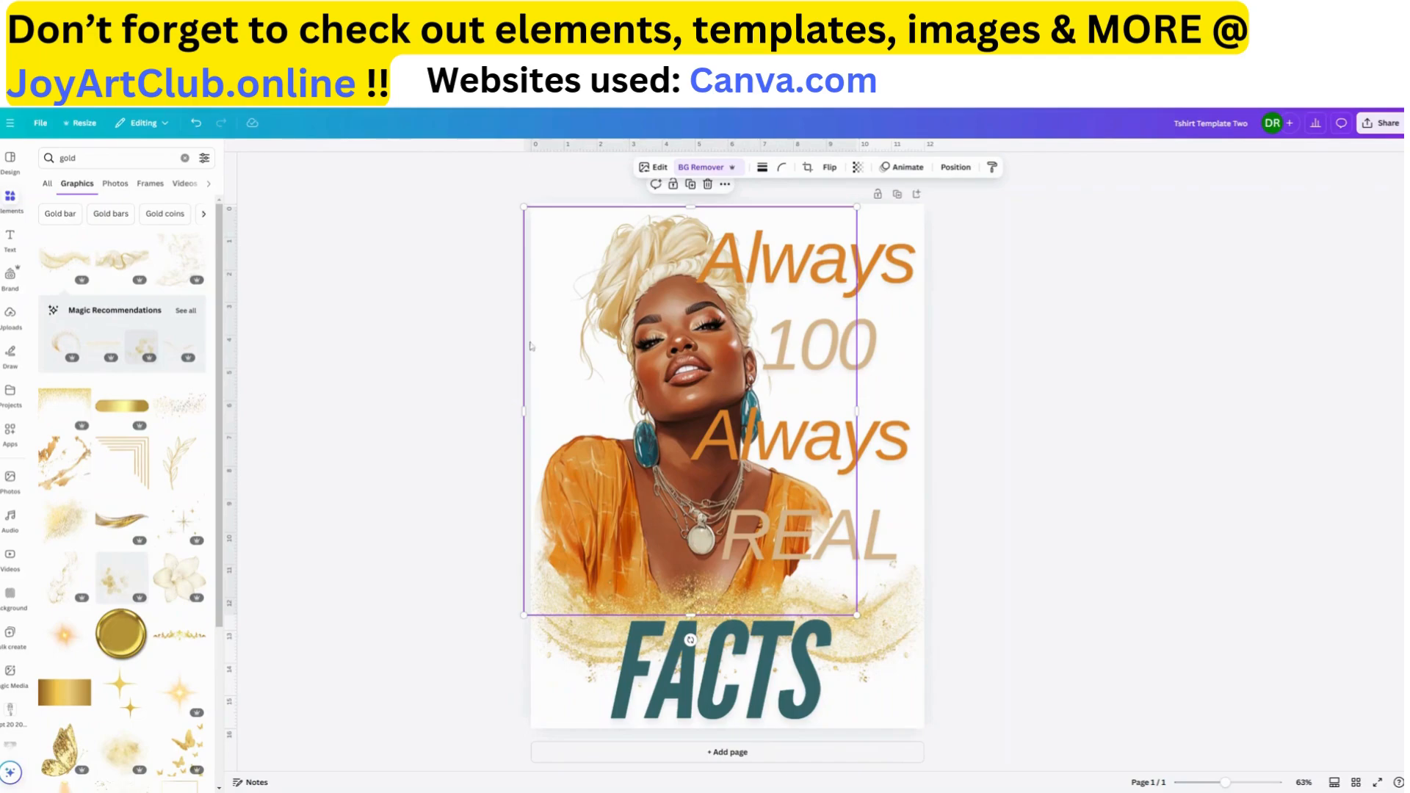
# Search the graphics for "ORANGE WATERcolor" in place of "gold"
pyautogui.click(11, 197)
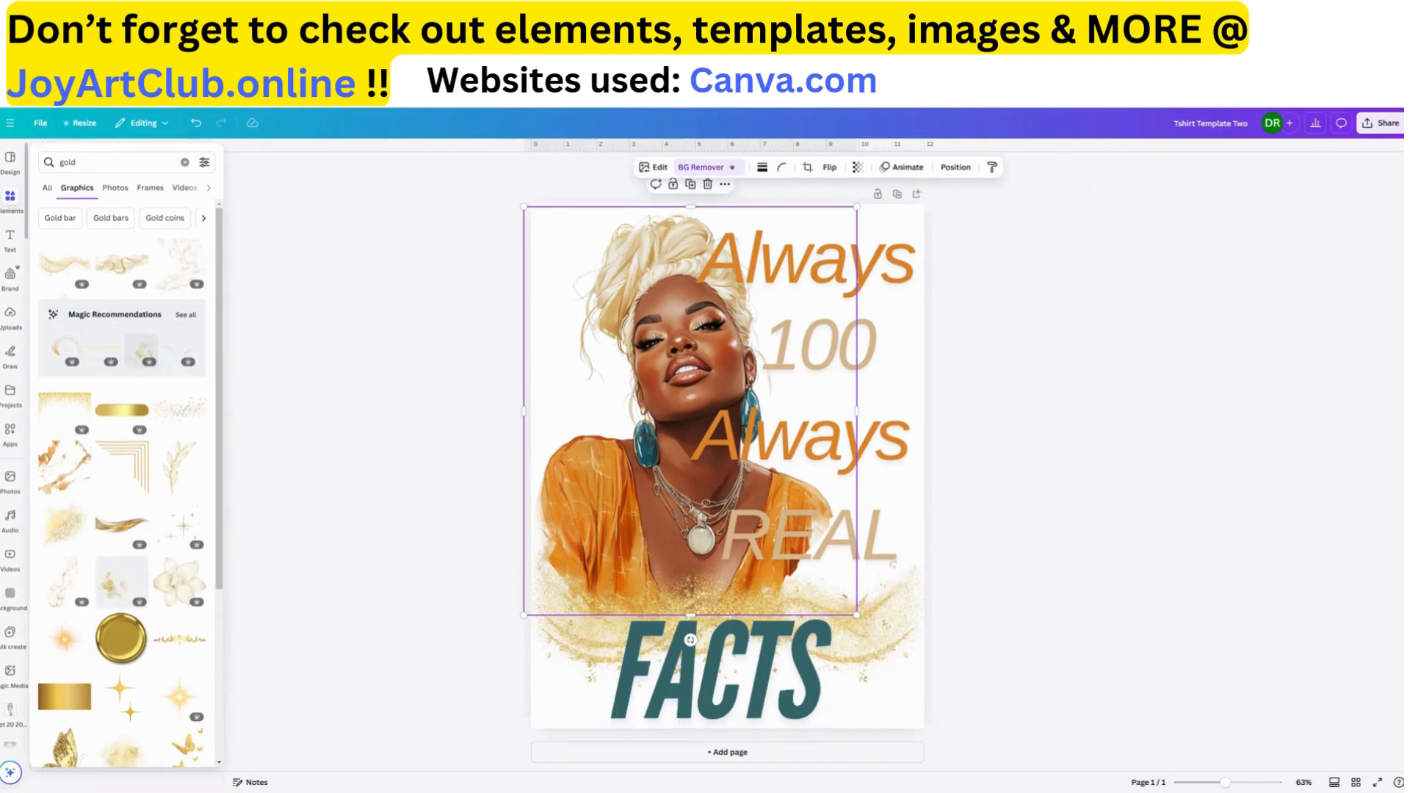
pyautogui.moveTo(82, 163); pyautogui.dragTo(34, 169)
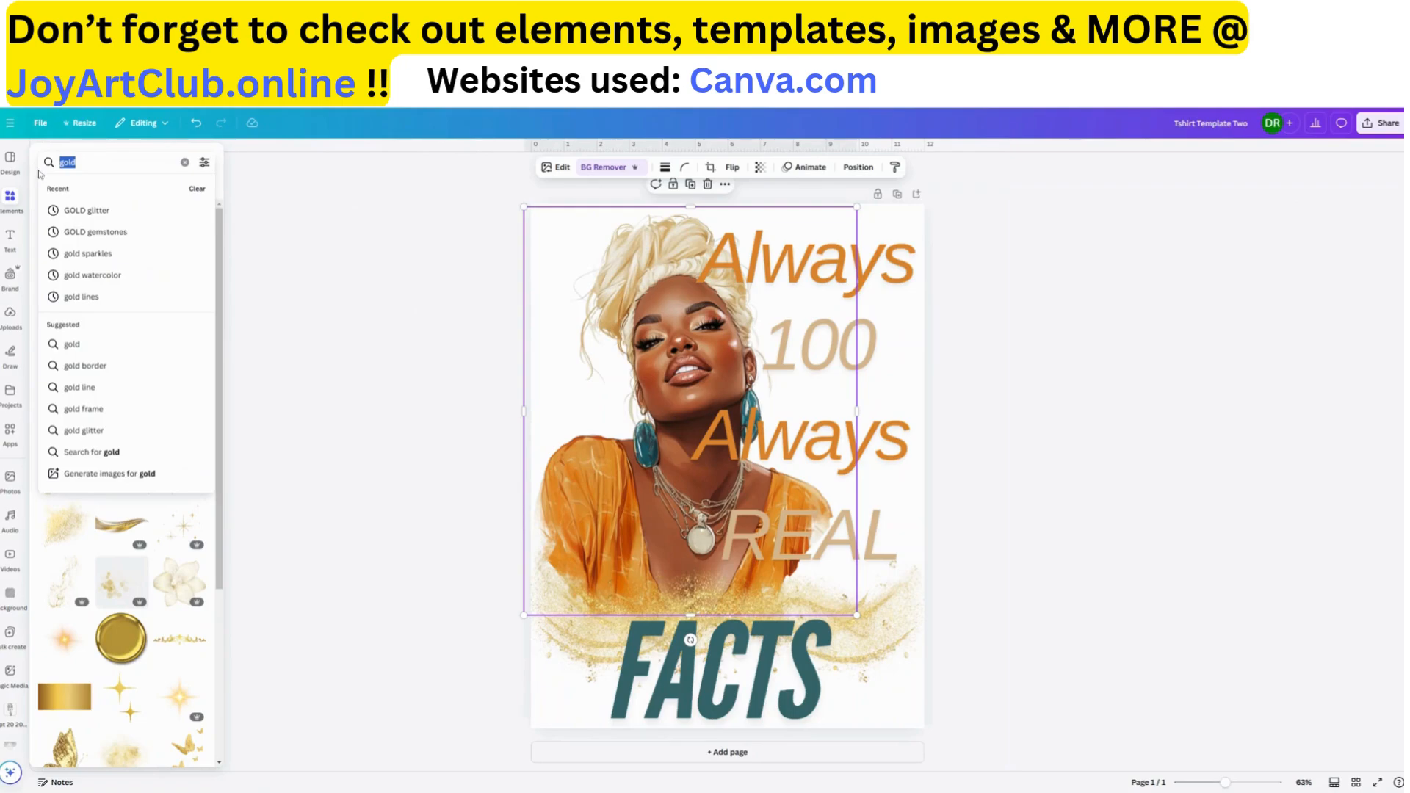
pyautogui.write('O')
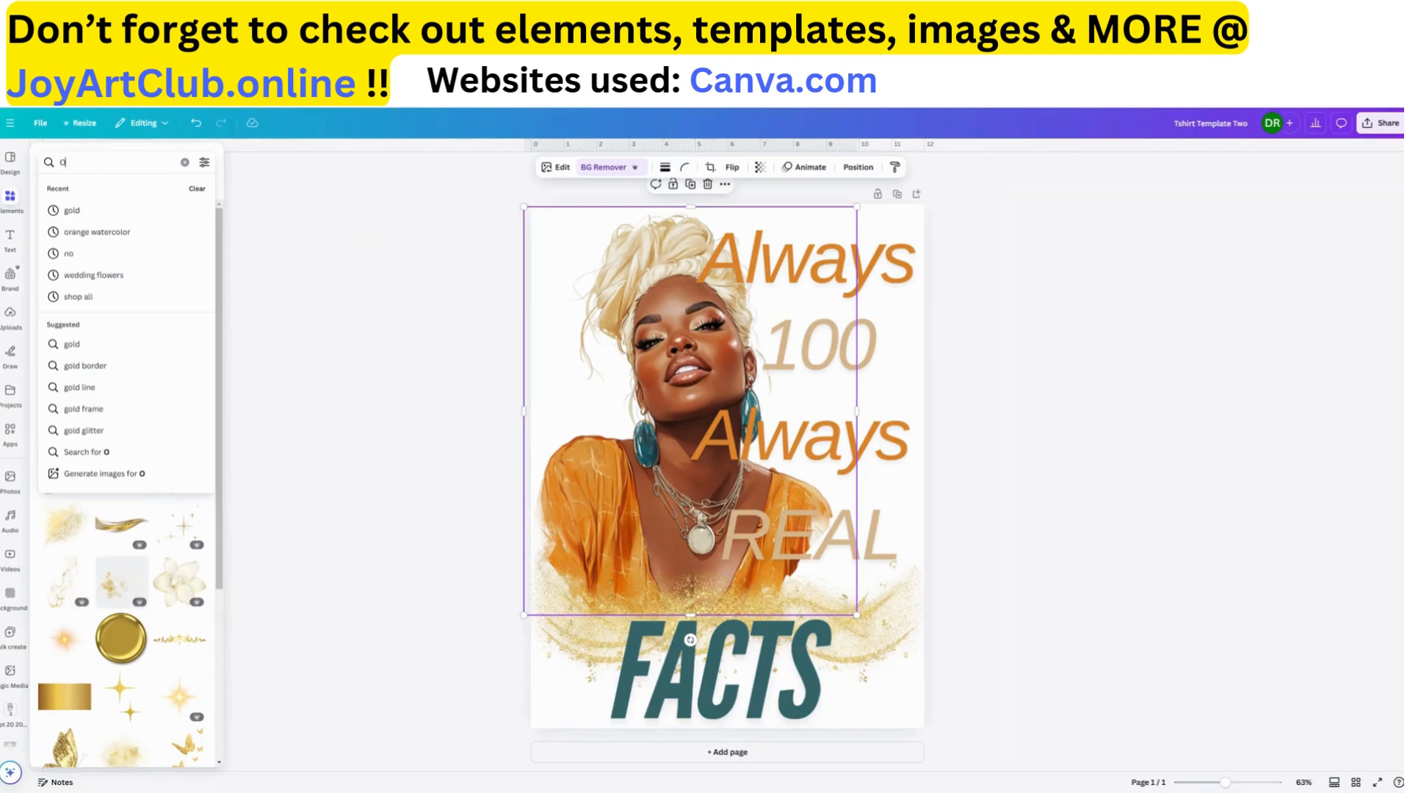
pyautogui.write('RANGE WATERcolor')
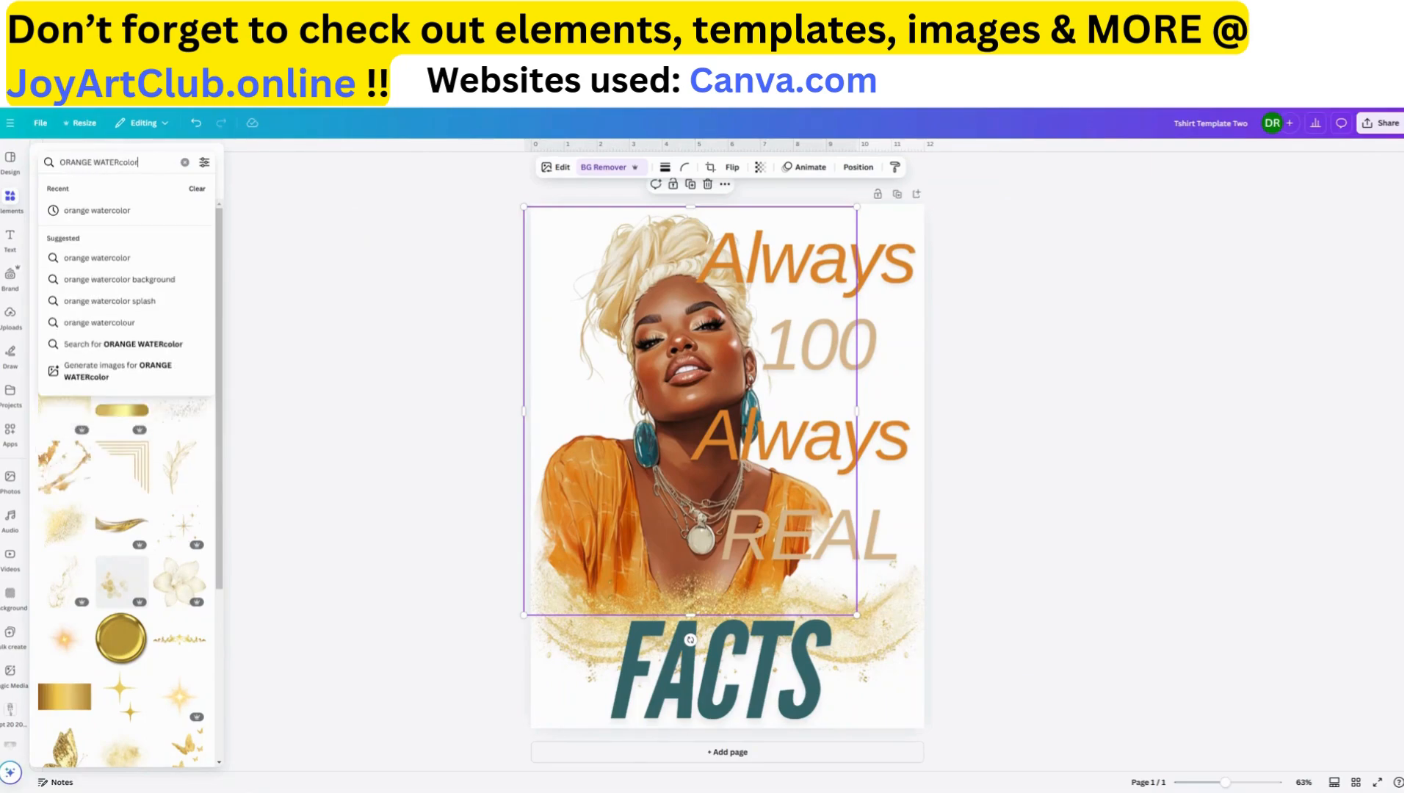
pyautogui.press('Return')
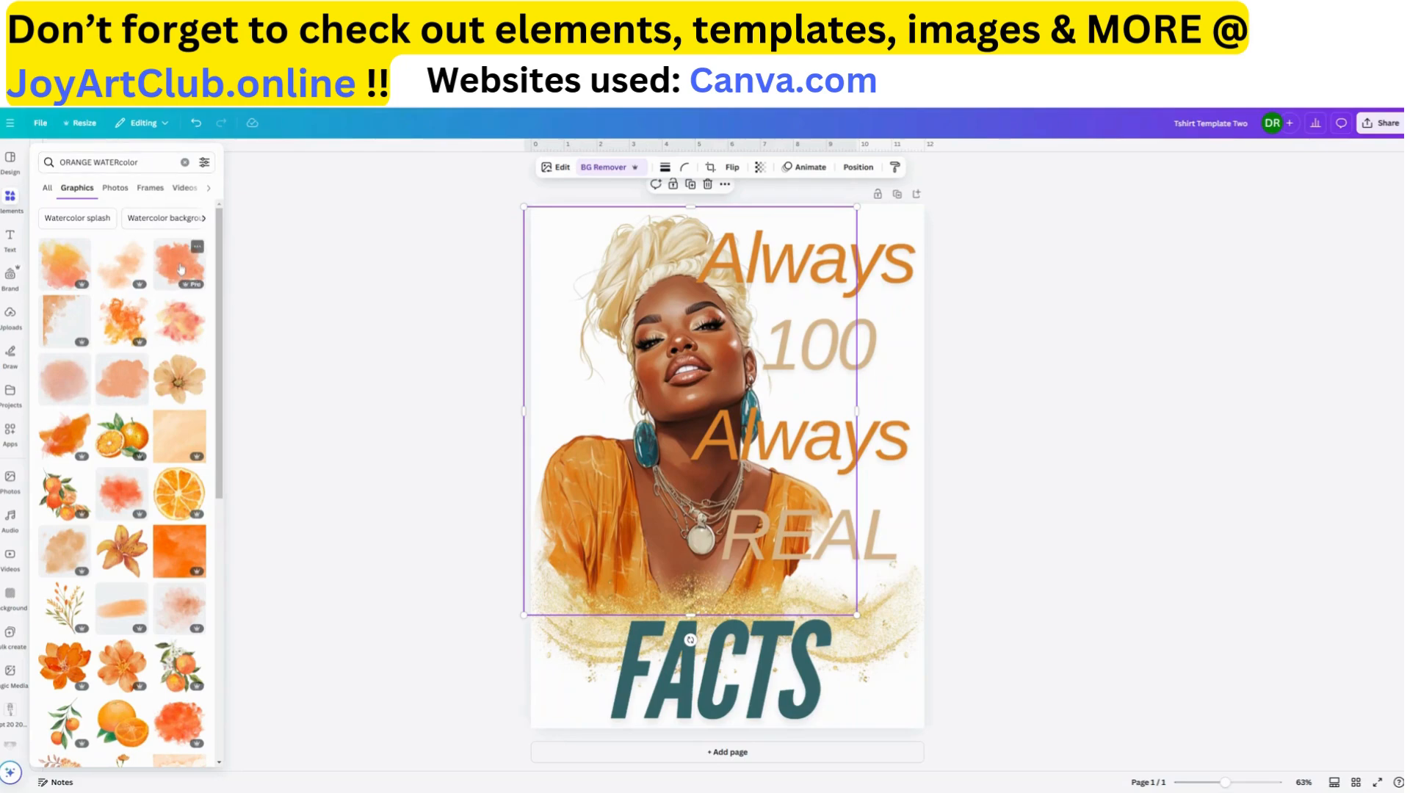
# Add the pale orange watercolor flower, move it over the woman's head, and enlarge it to about 11.44 by 10.74 in
pyautogui.click(174, 383)
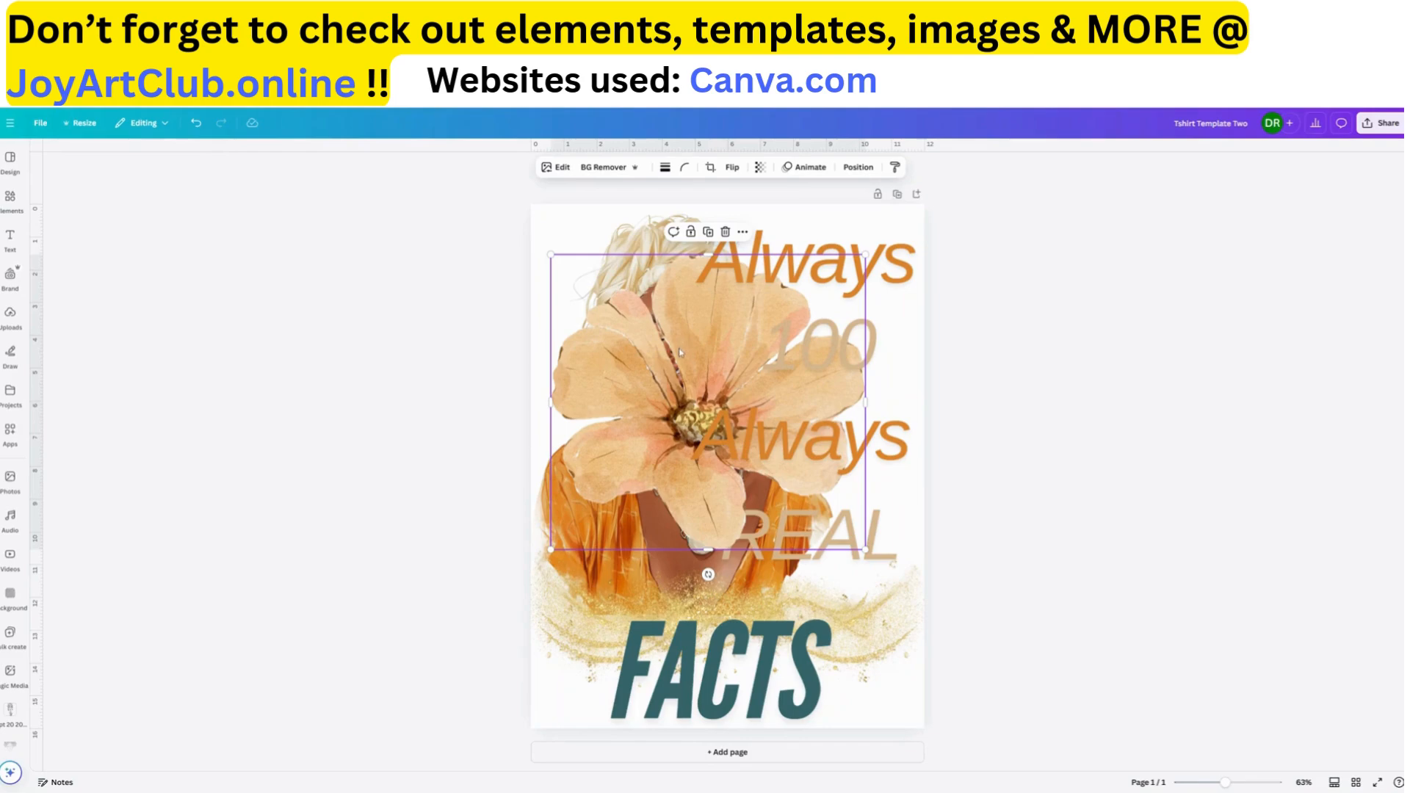
pyautogui.moveTo(681, 352); pyautogui.dragTo(670, 300)
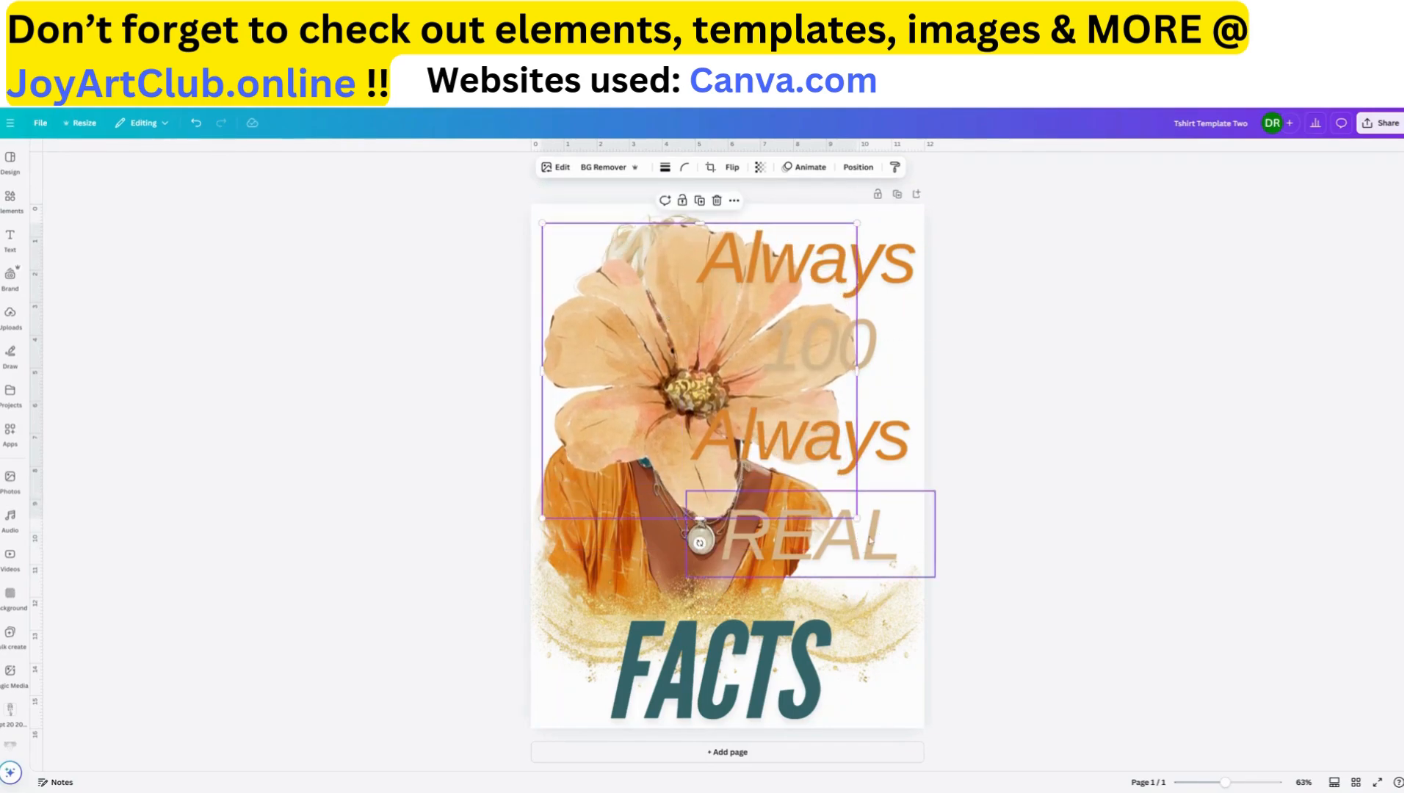
pyautogui.moveTo(857, 518); pyautogui.dragTo(917, 574)
# Send the orange flower to the back, behind the woman and the text
pyautogui.click(857, 167)
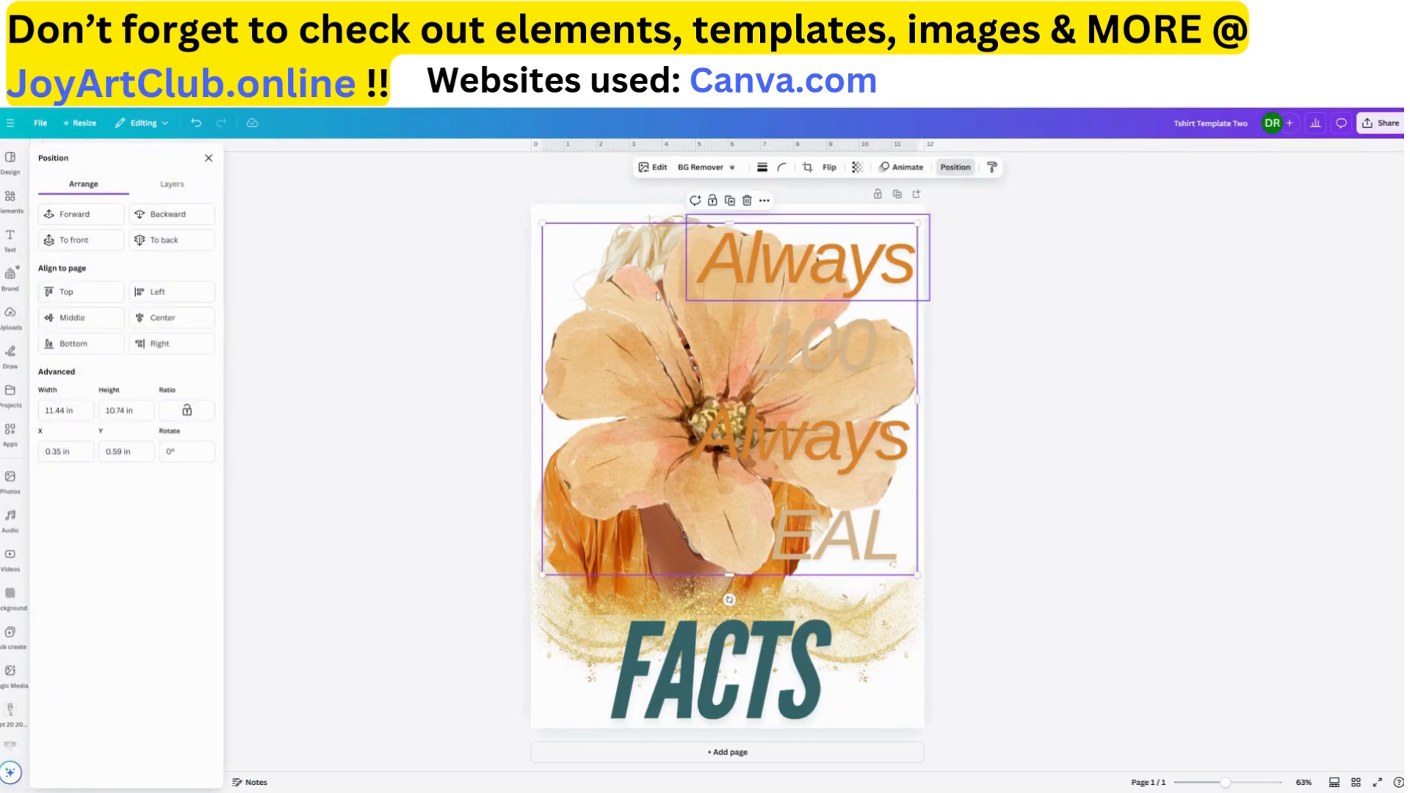
pyautogui.click(166, 242)
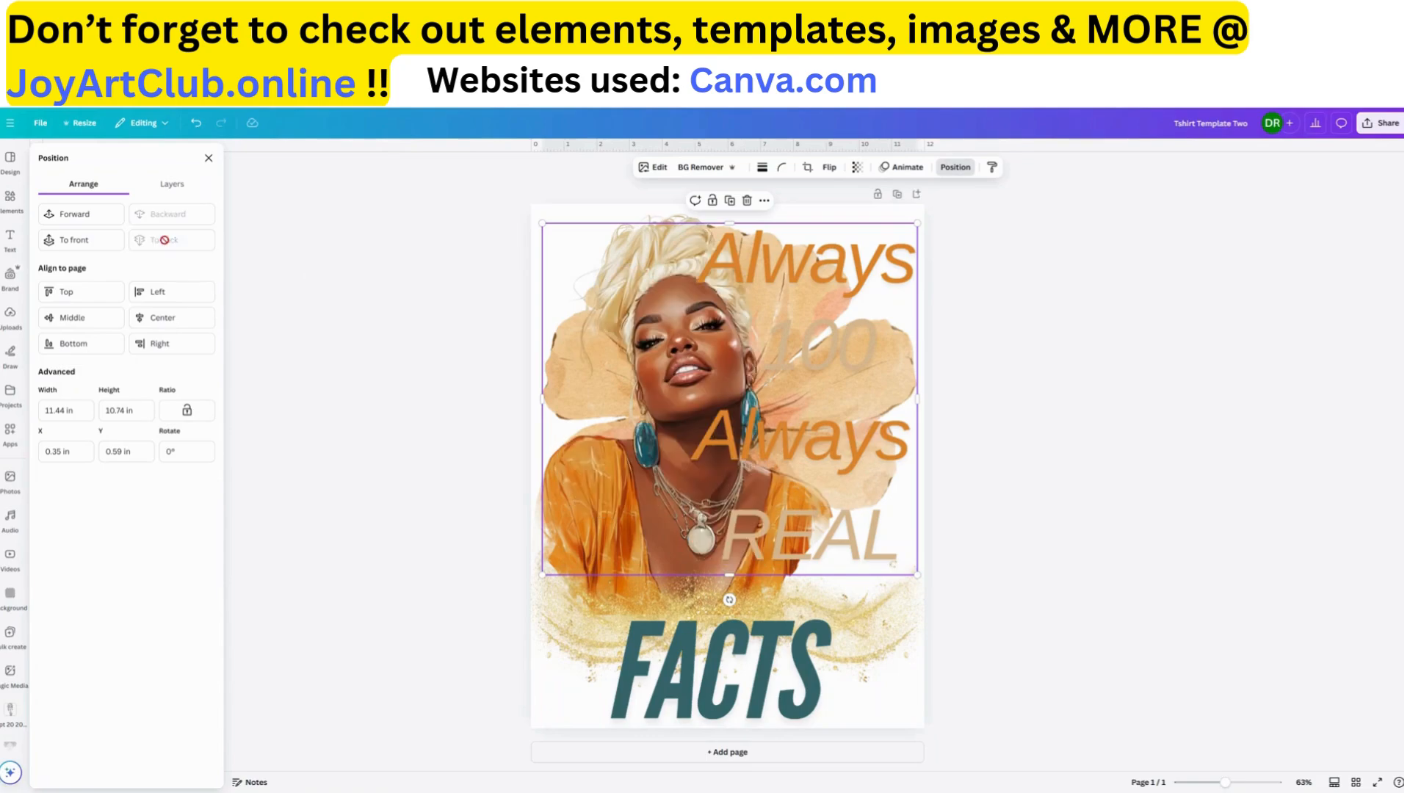
pyautogui.click(1046, 488)
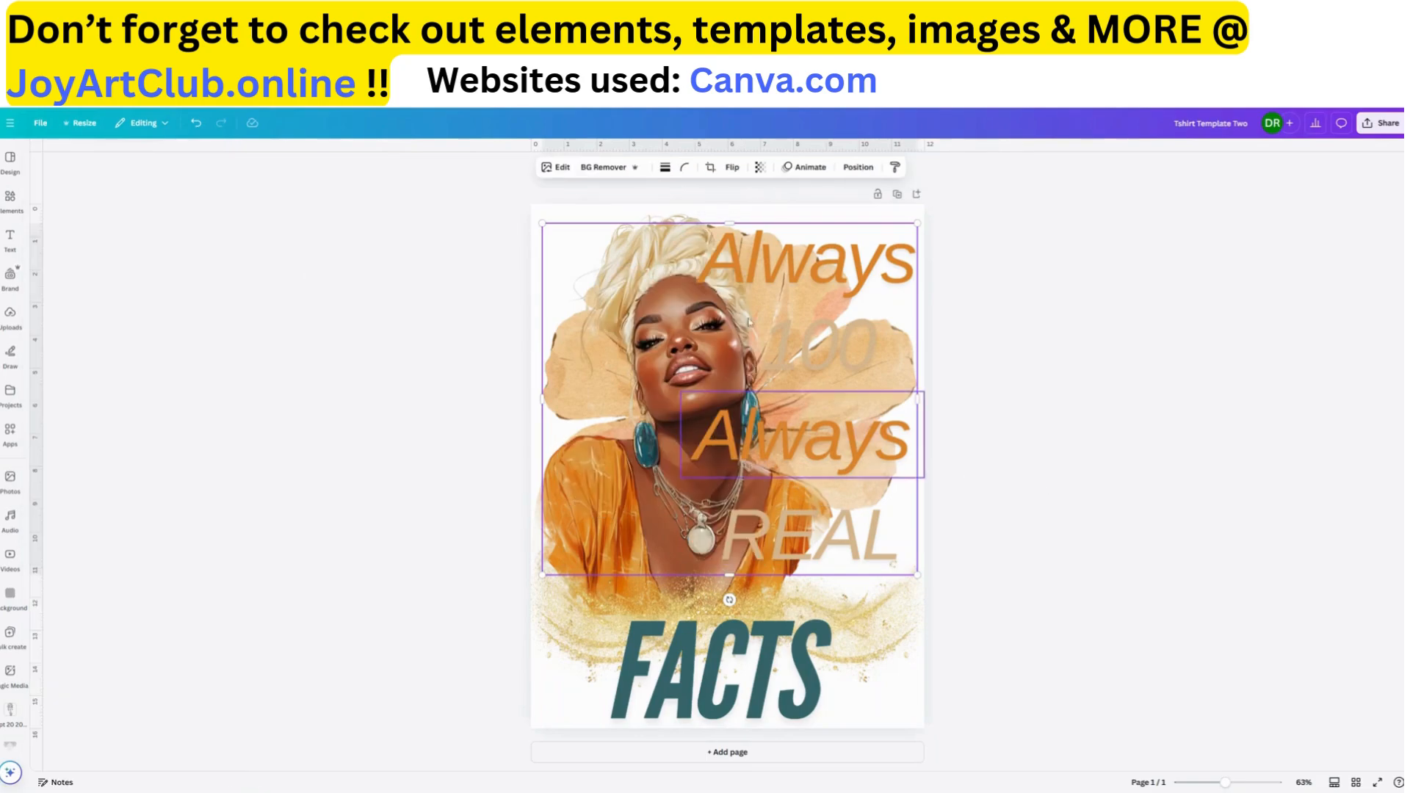
# Recolor the "REAL" and "100" texts to the dark teal used by the "FACTS" text
pyautogui.click(815, 341)
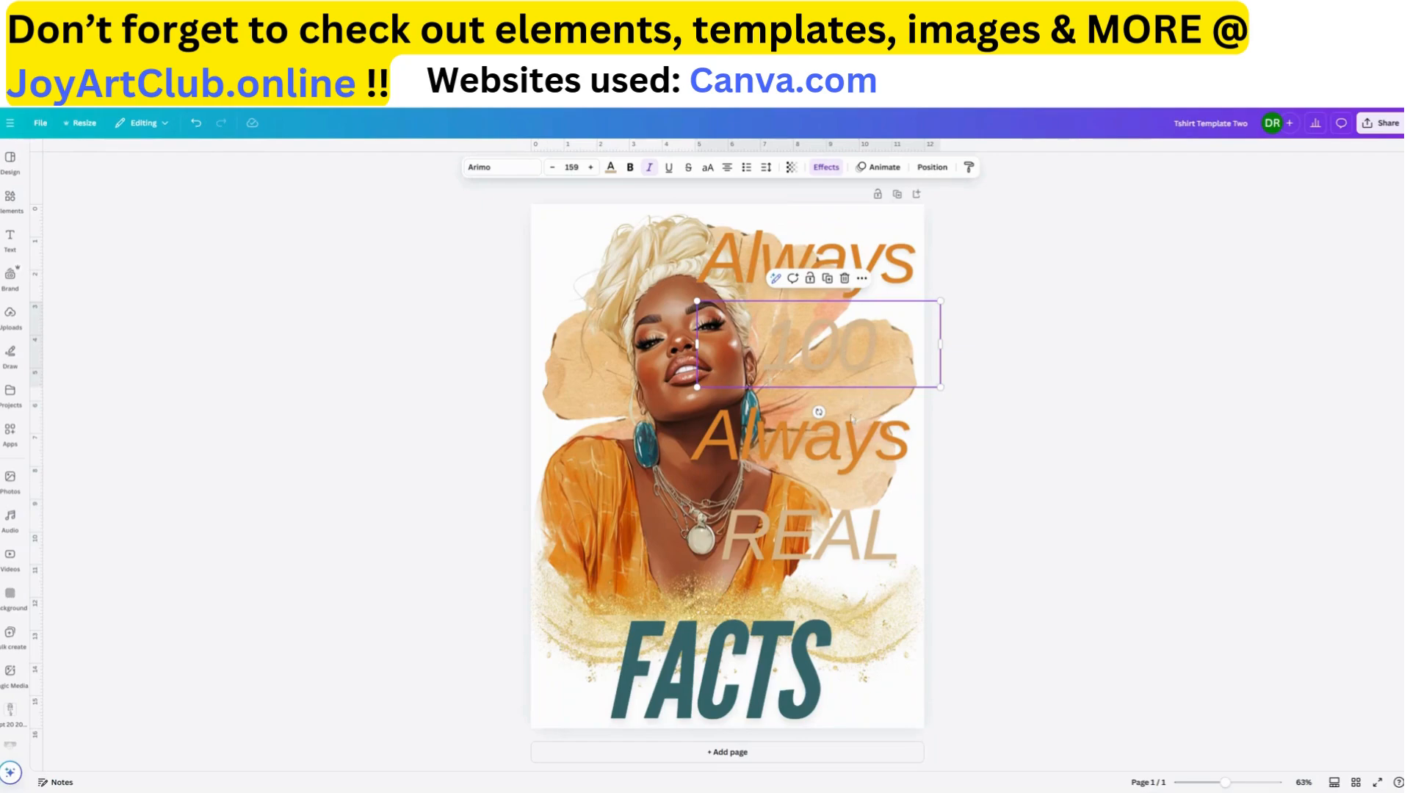
pyautogui.click(869, 553)
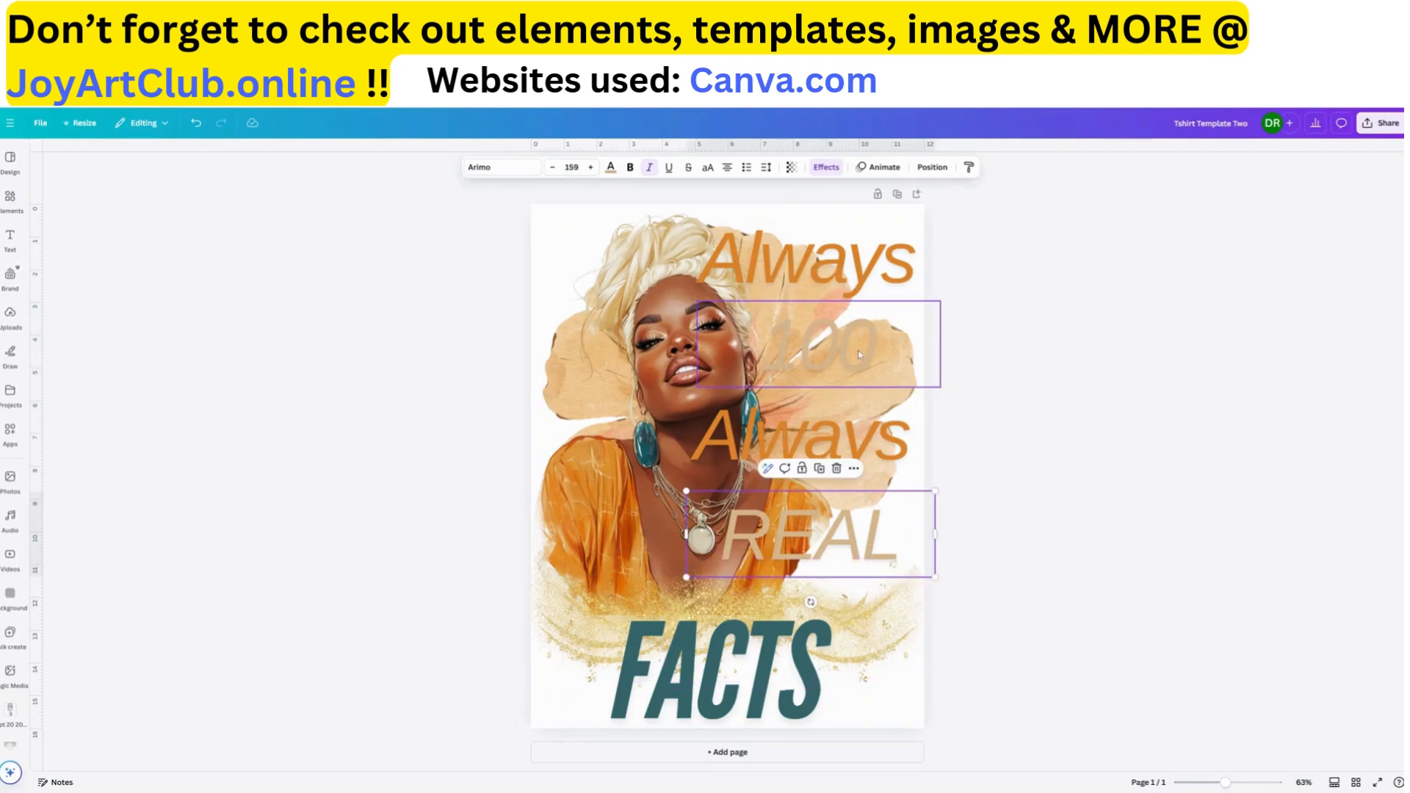
pyautogui.click(859, 354)
pyautogui.click(879, 540)
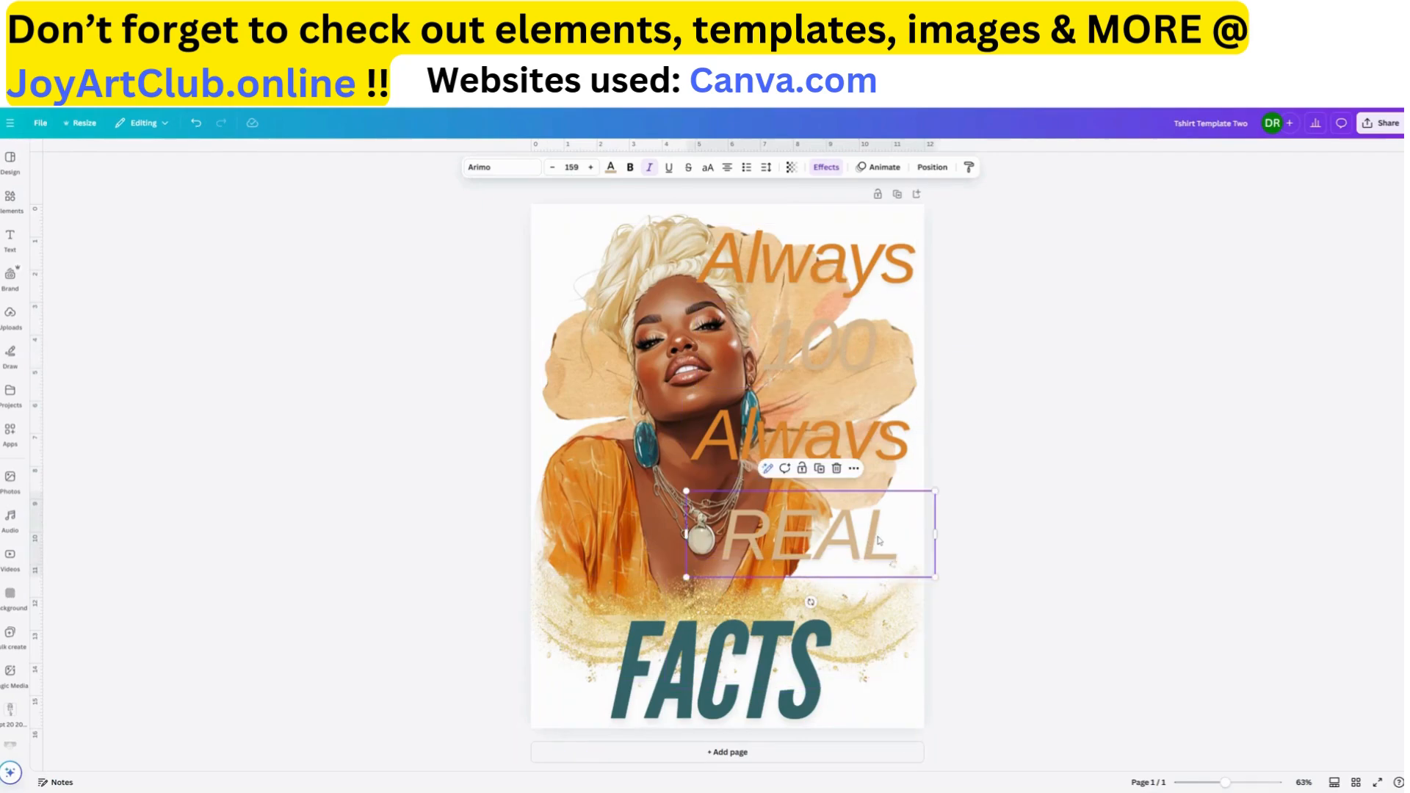
pyautogui.click(610, 167)
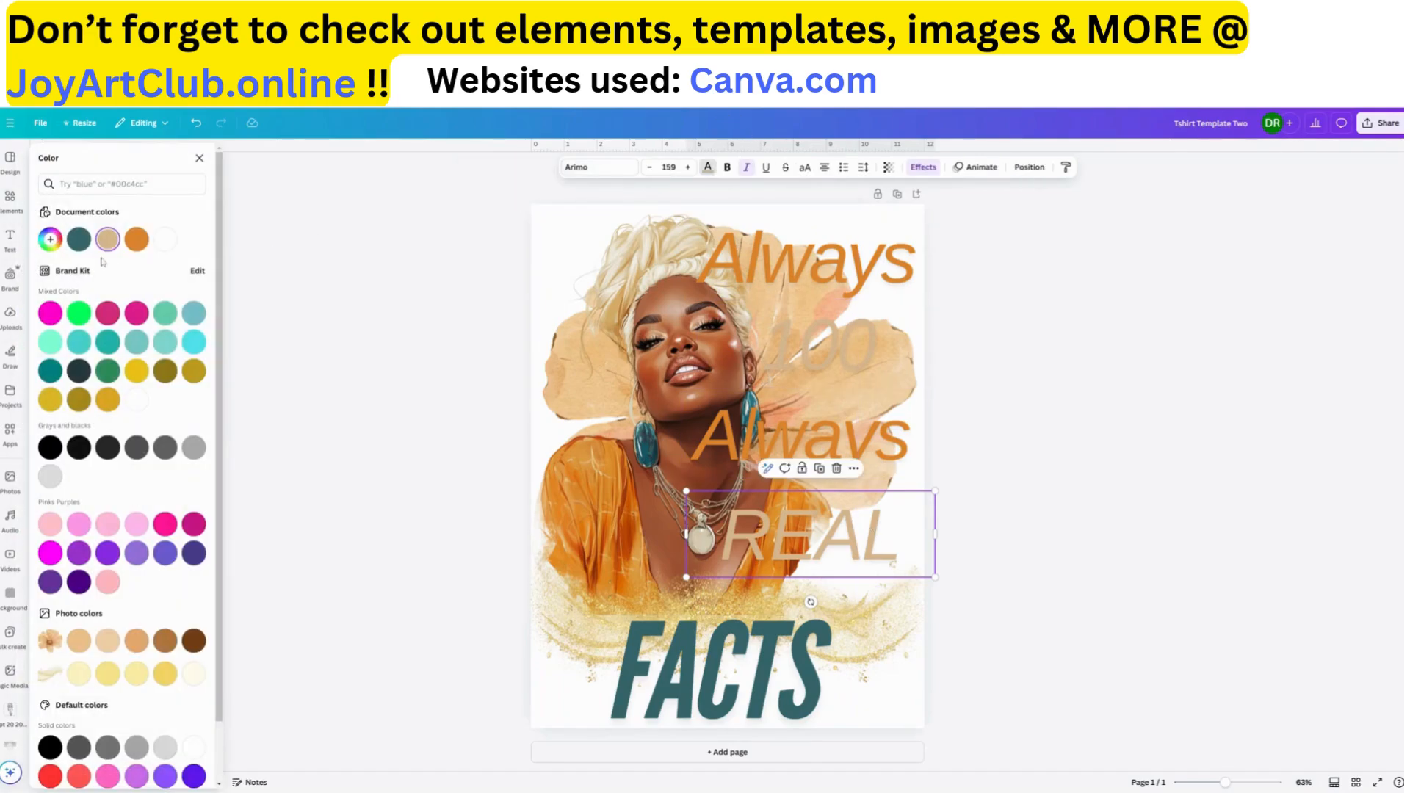
pyautogui.click(78, 239)
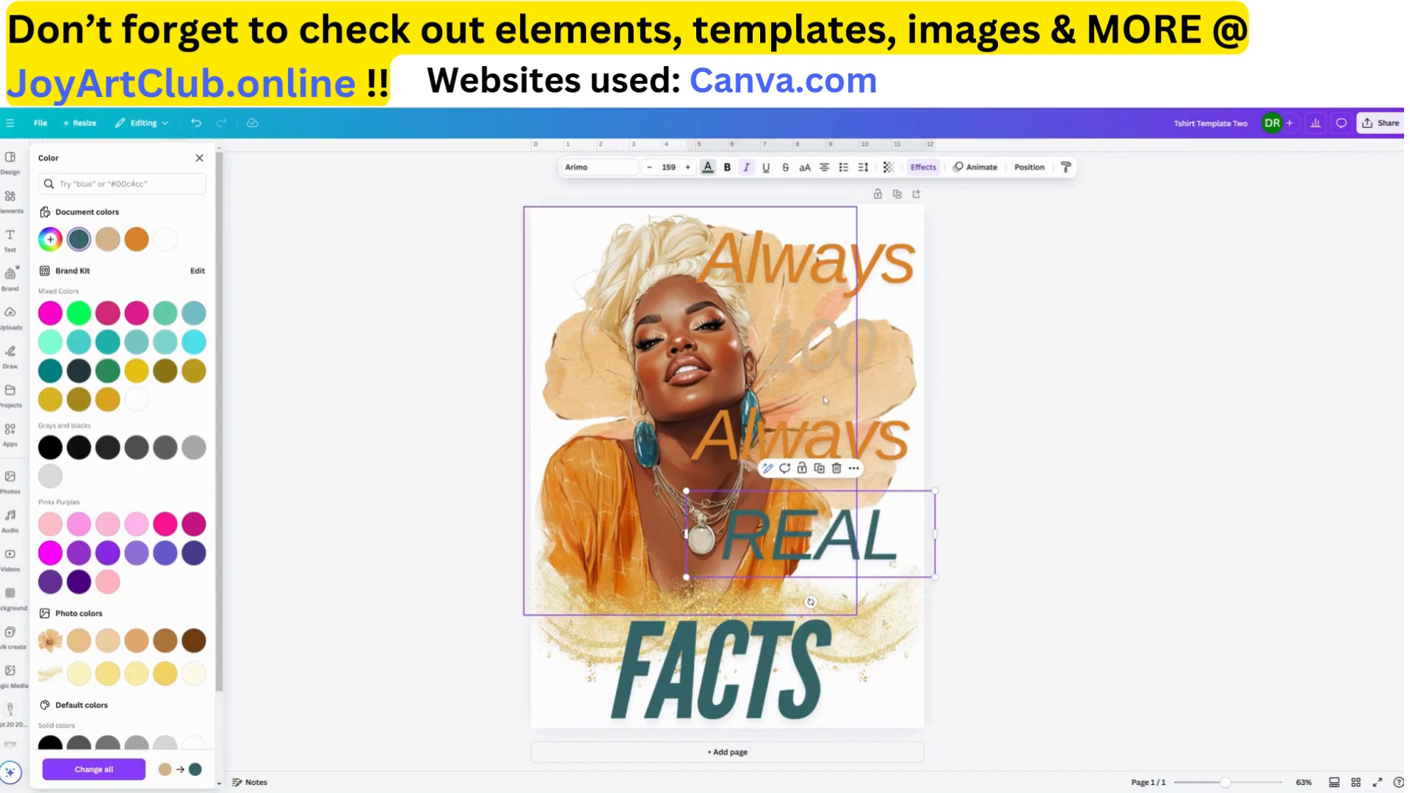
pyautogui.click(832, 352)
pyautogui.click(78, 240)
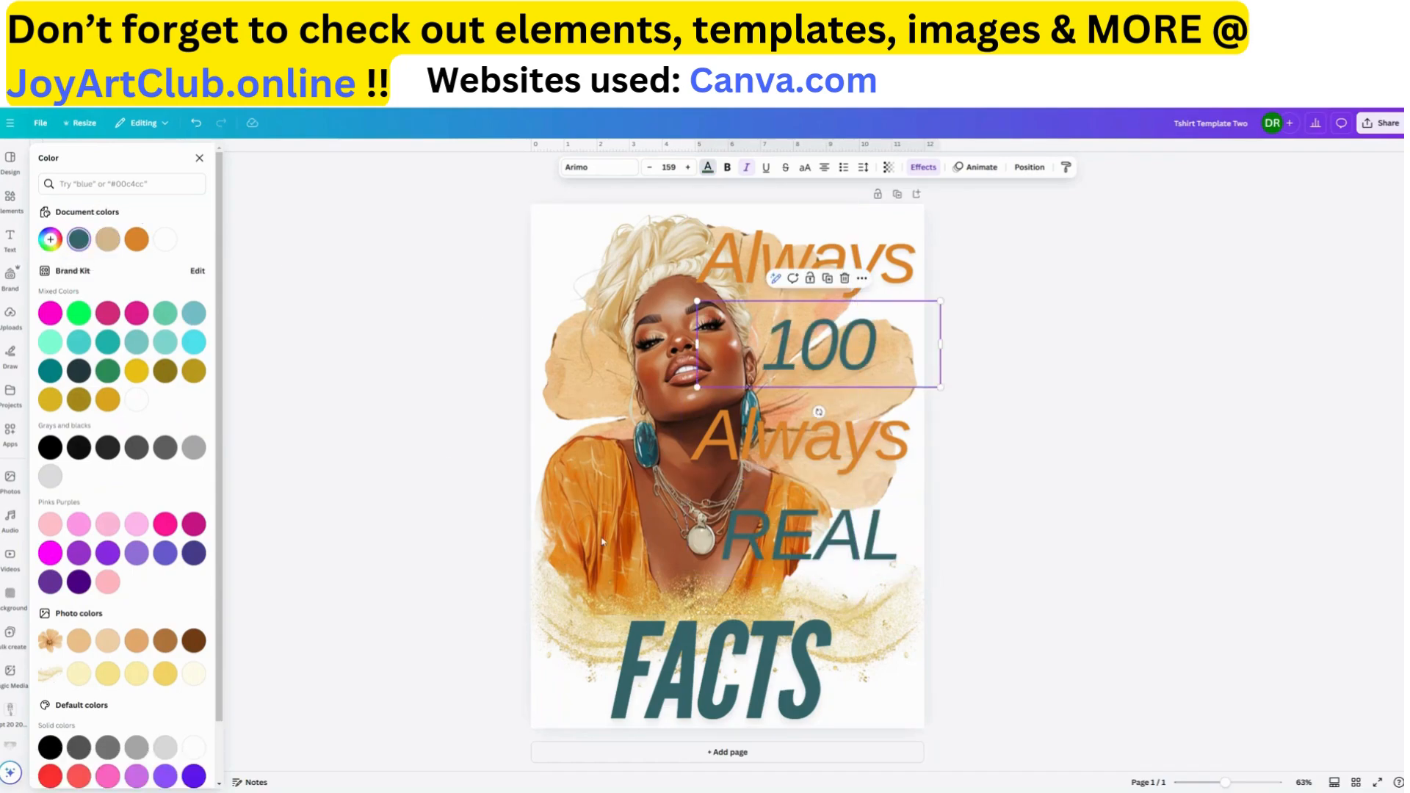
pyautogui.click(807, 672)
pyautogui.click(1143, 590)
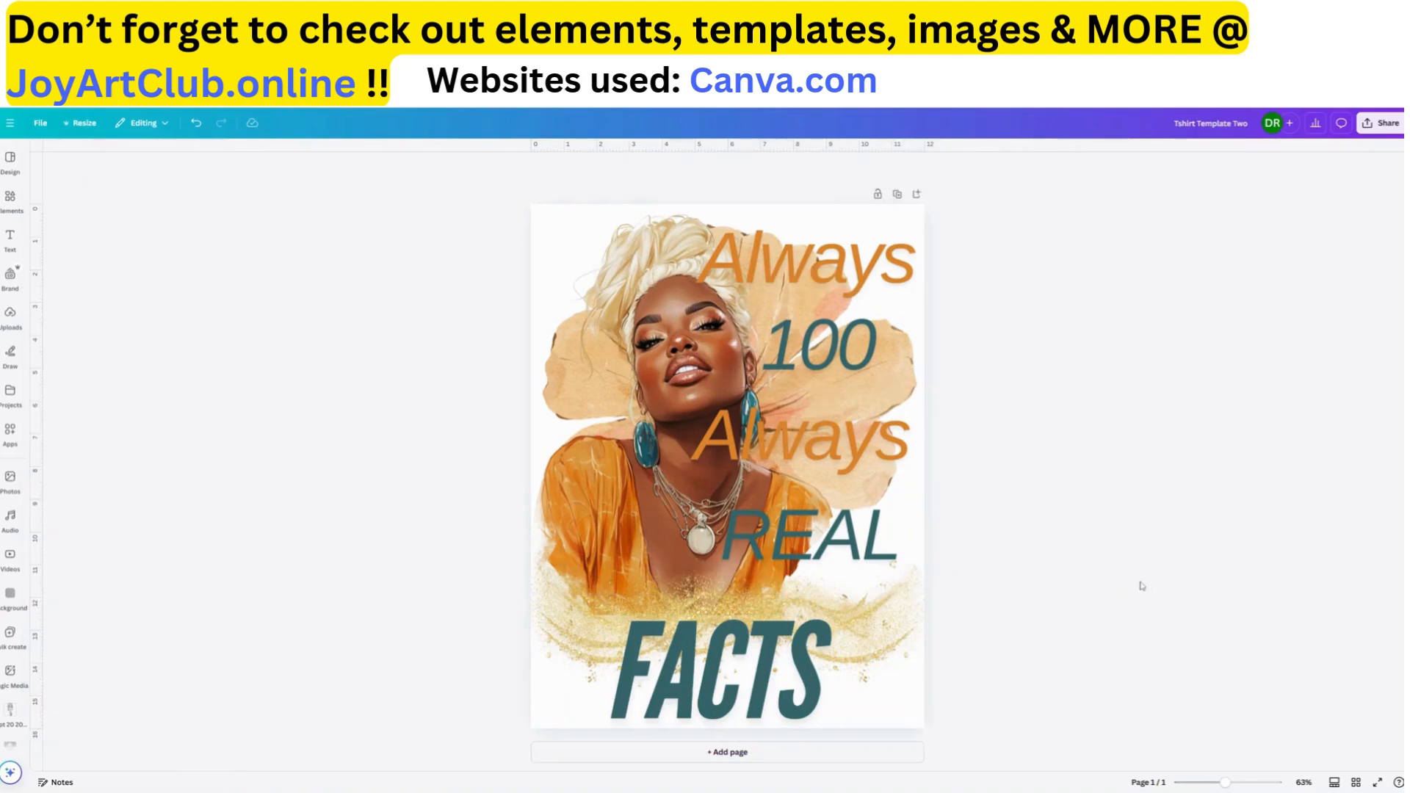
# Enlarge the "FACTS" text to font size 348 and position it a little higher over the gold swirls
pyautogui.click(851, 277)
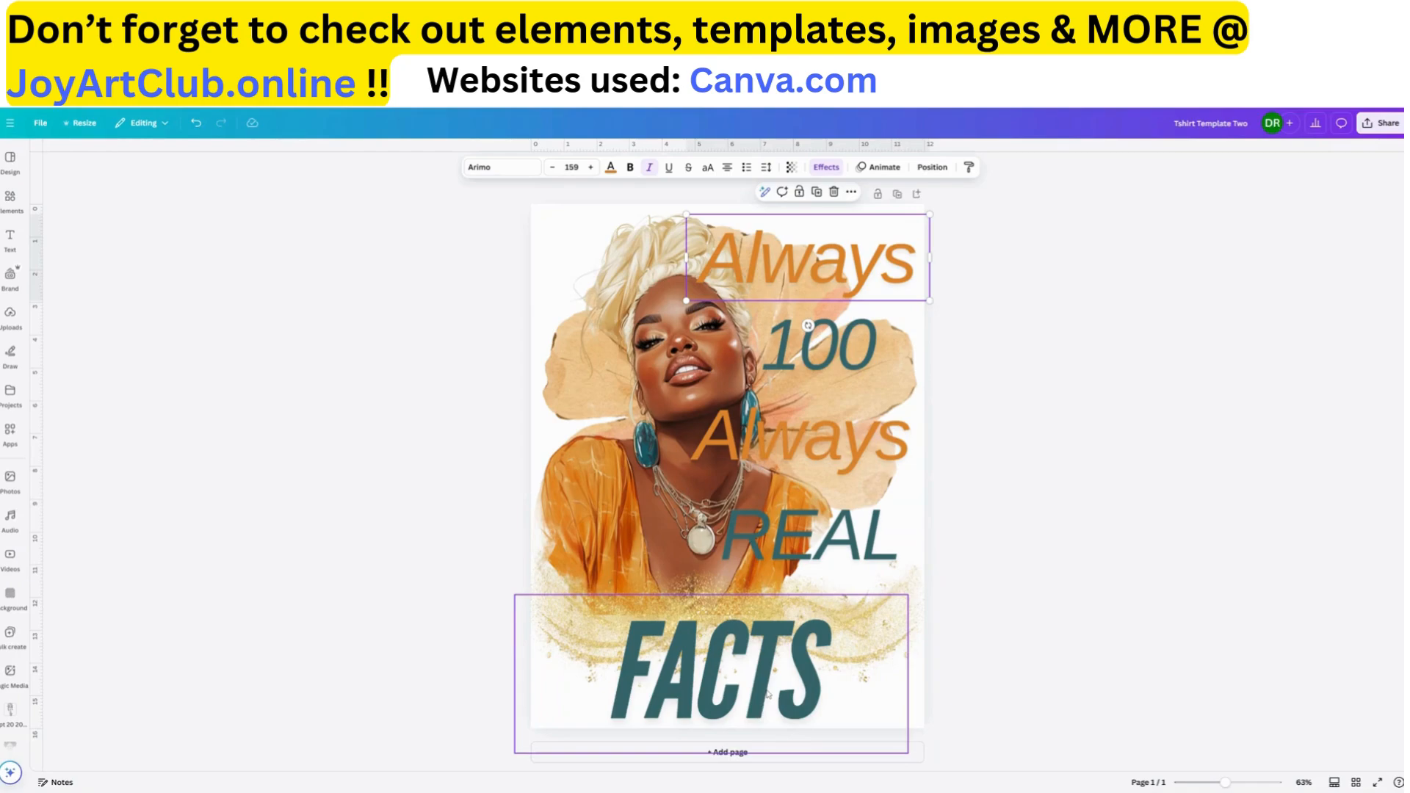
pyautogui.moveTo(767, 694); pyautogui.dragTo(784, 670)
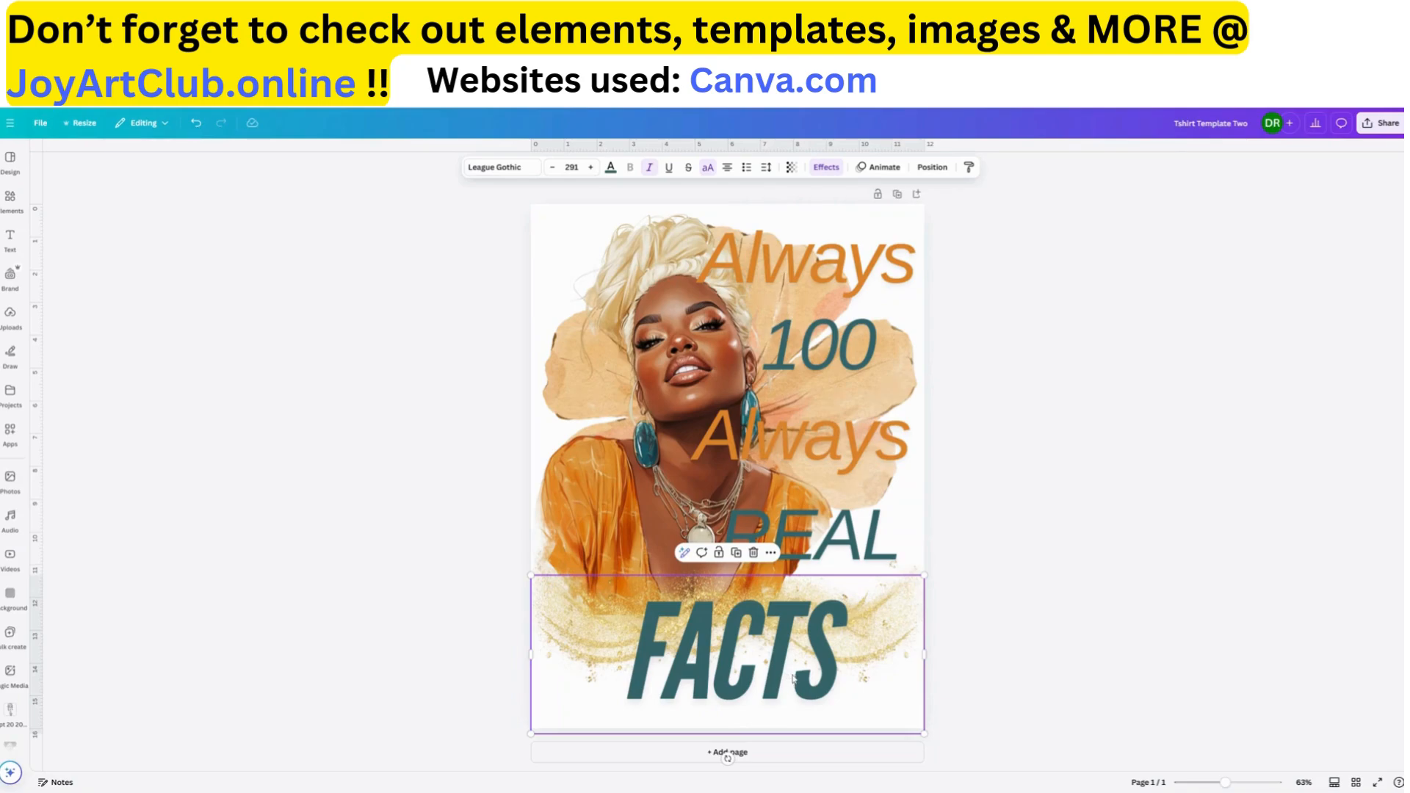
pyautogui.click(591, 169)
pyautogui.click(592, 168)
pyautogui.click(592, 168)
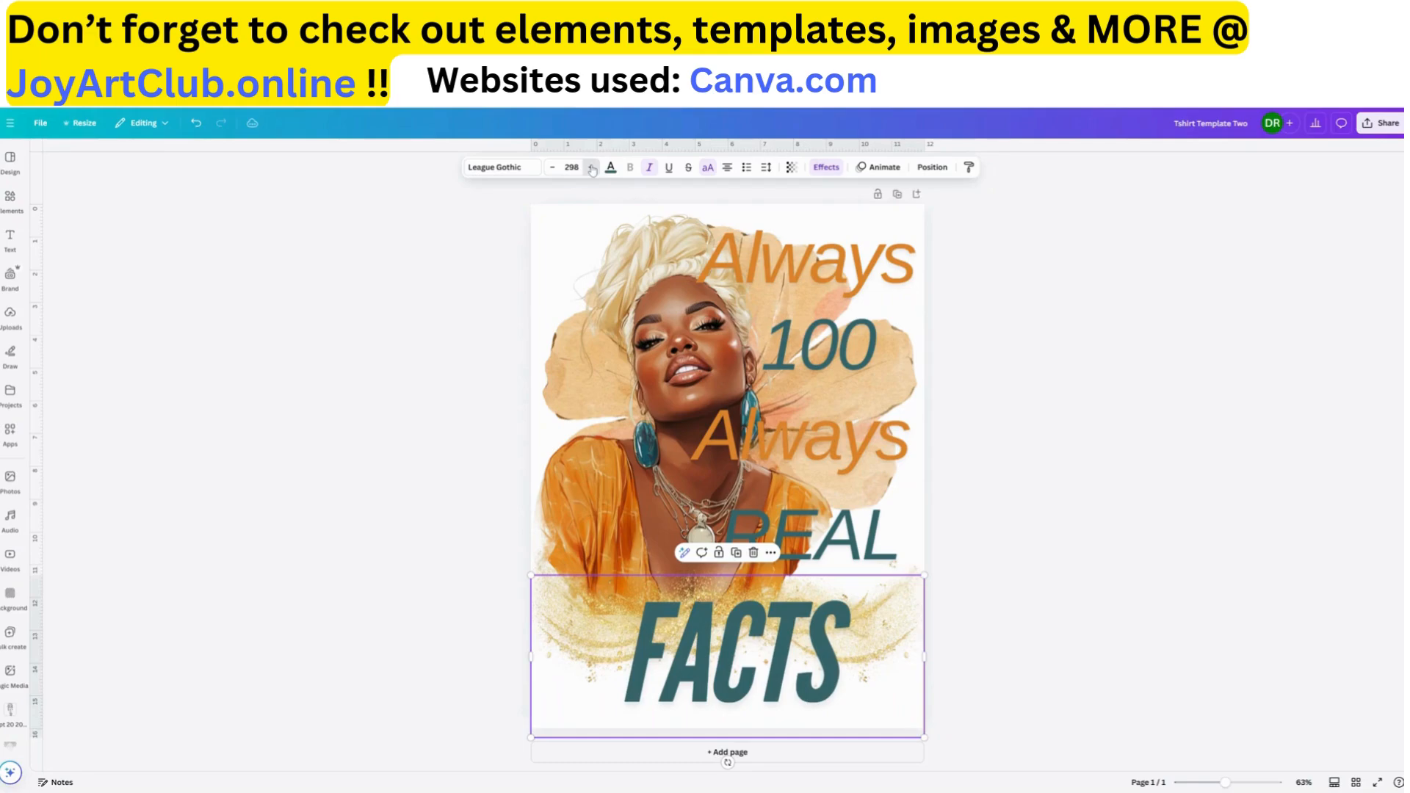
pyautogui.click(592, 168)
pyautogui.click(592, 168)
pyautogui.click(592, 168)
pyautogui.click(592, 168)
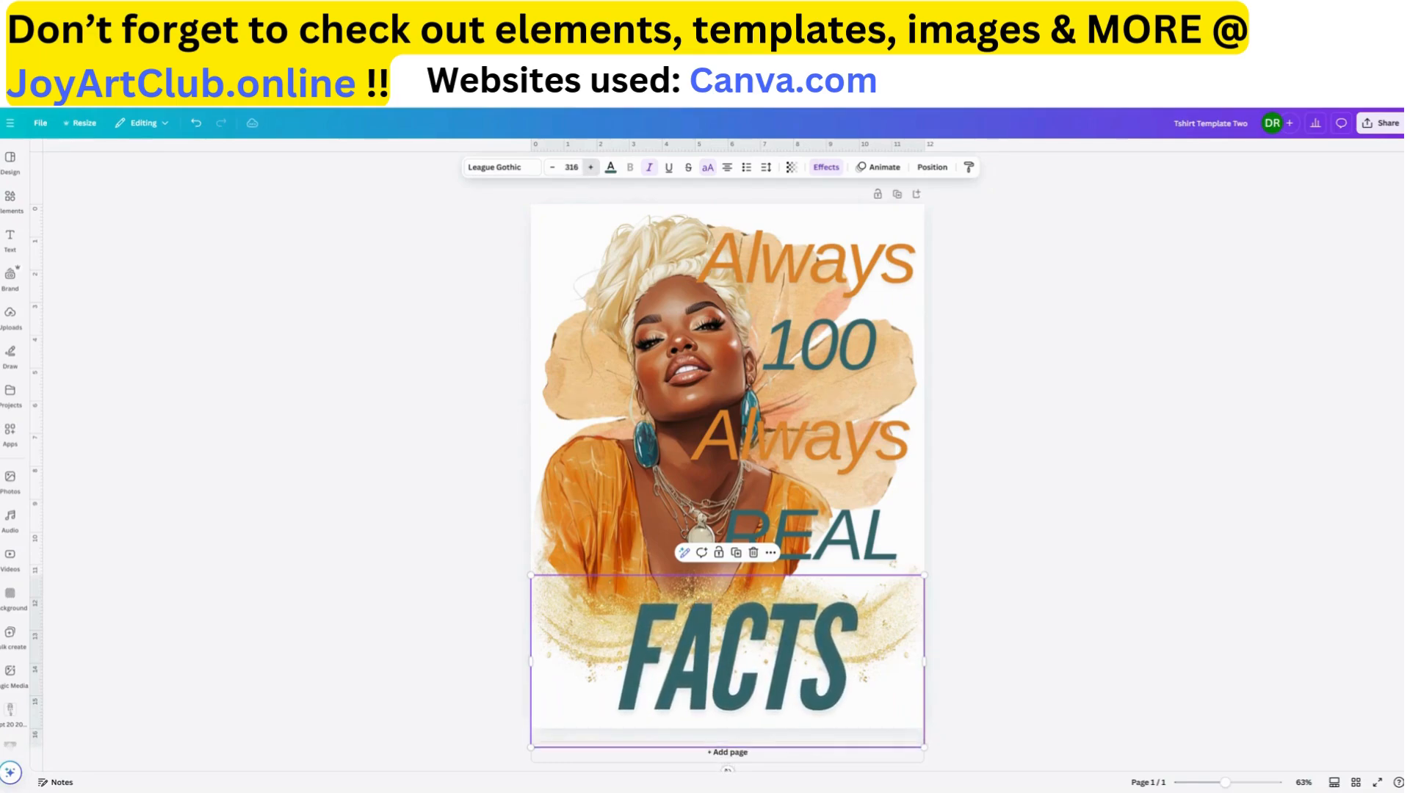
pyautogui.click(592, 168)
pyautogui.click(592, 168)
pyautogui.click(592, 168)
pyautogui.click(592, 168)
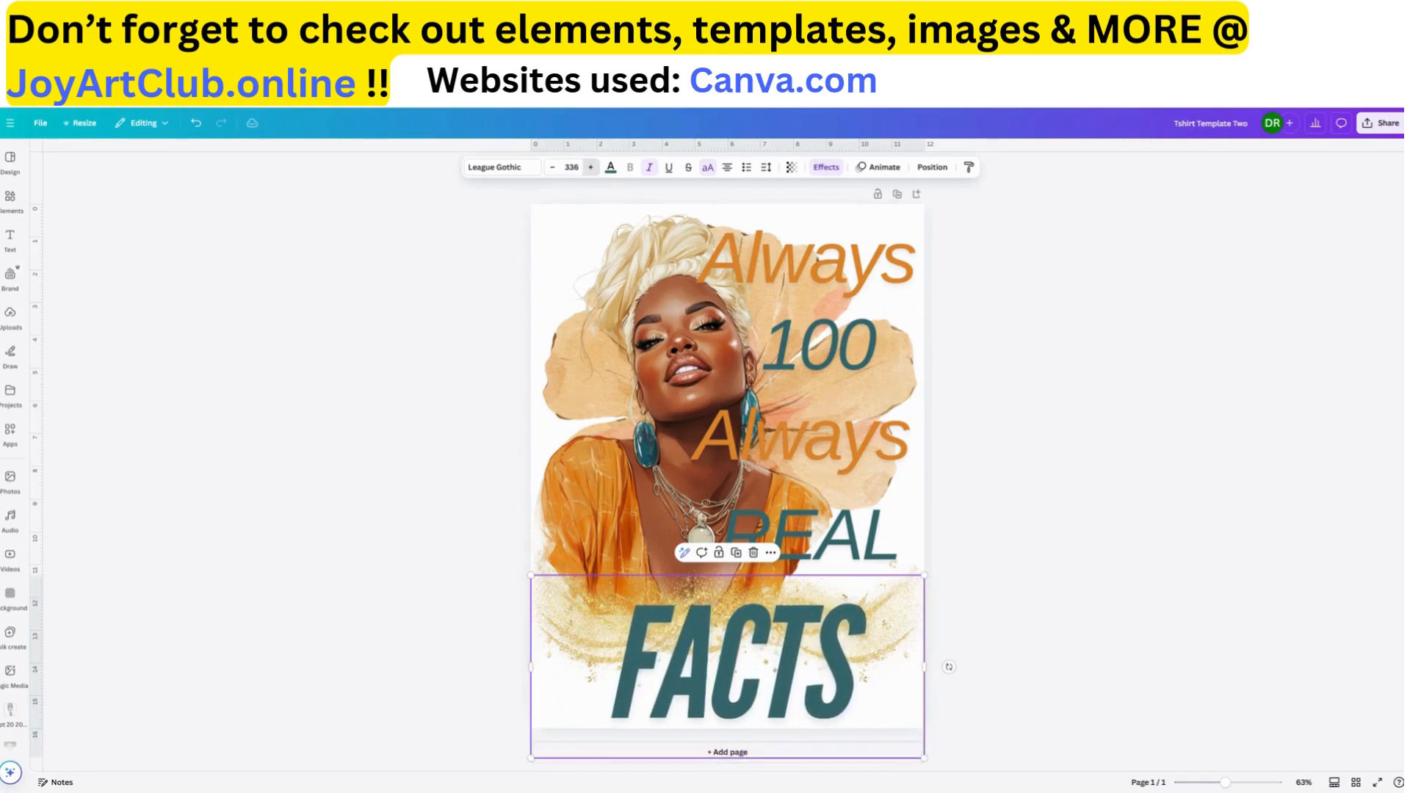
pyautogui.click(591, 168)
pyautogui.click(592, 168)
pyautogui.click(592, 168)
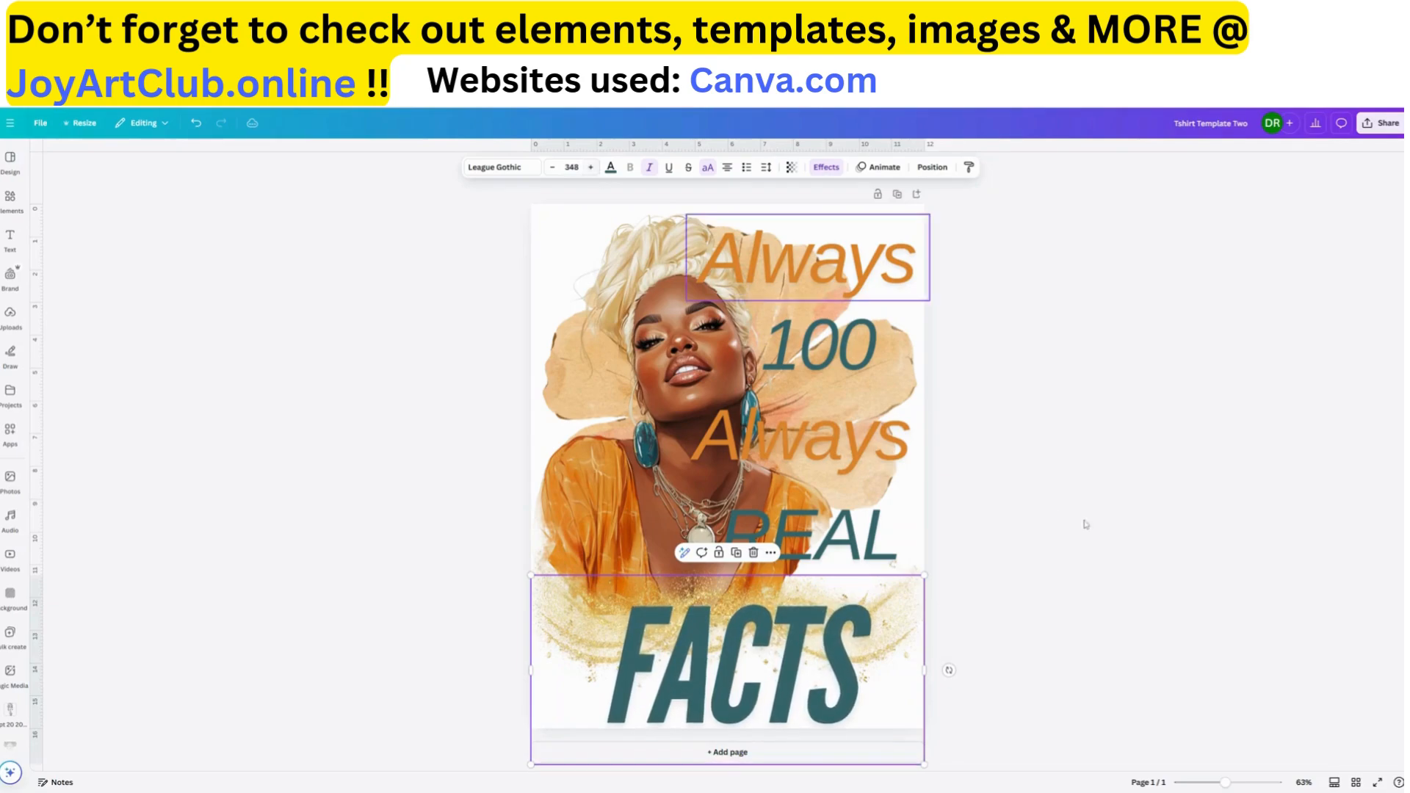
pyautogui.click(1064, 569)
pyautogui.moveTo(772, 704); pyautogui.dragTo(769, 680)
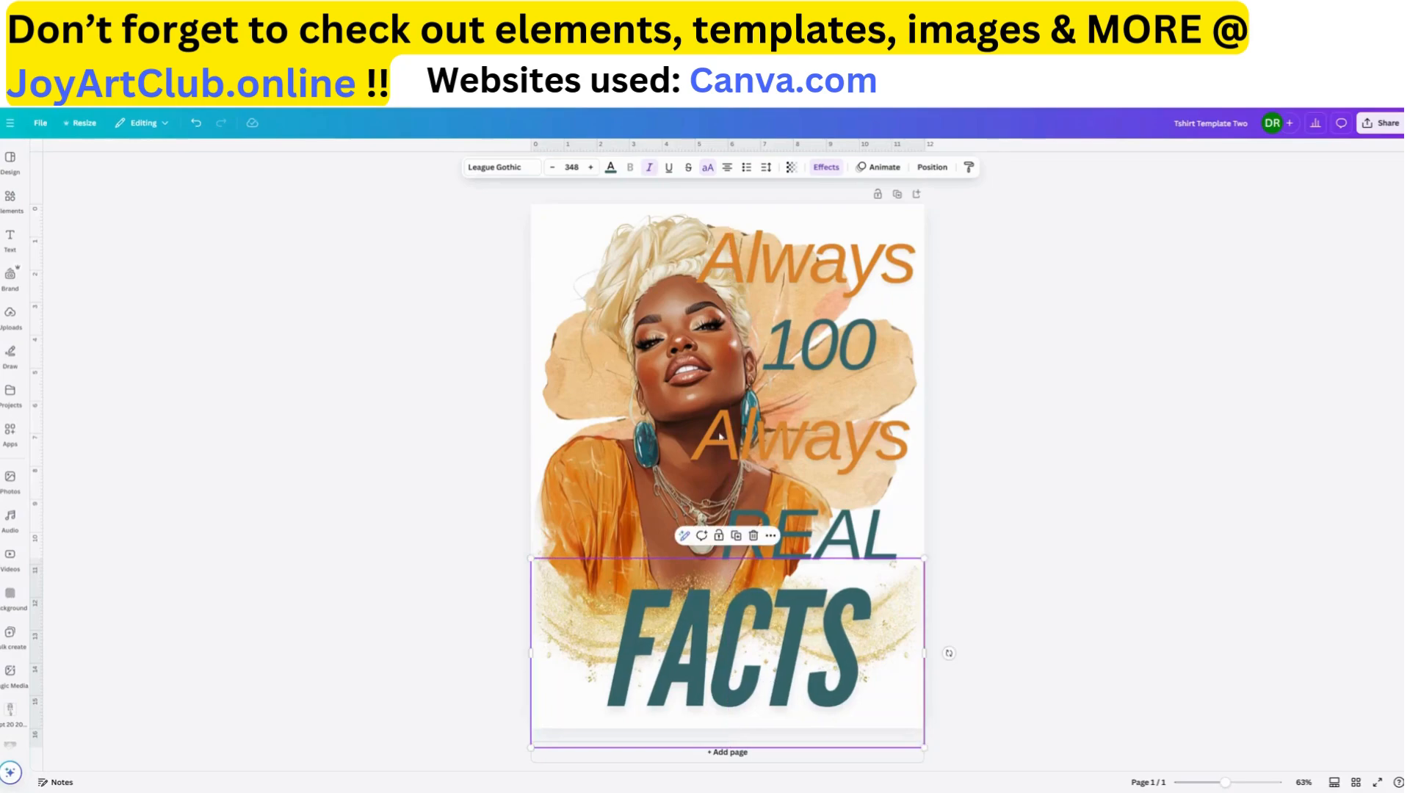
# Recolor the "FACTS" text to the document's orange and apply the Outline text effect
pyautogui.click(610, 169)
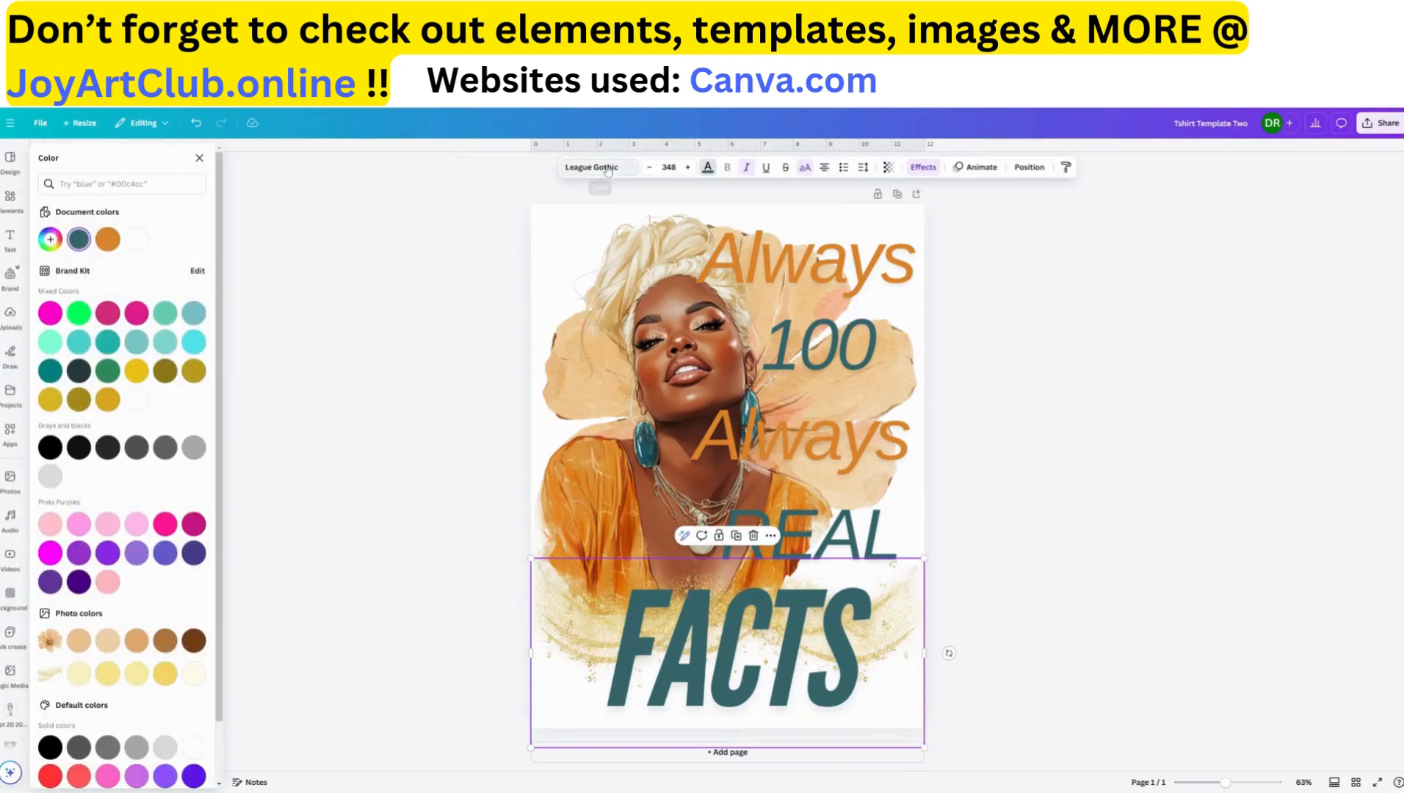
pyautogui.click(108, 239)
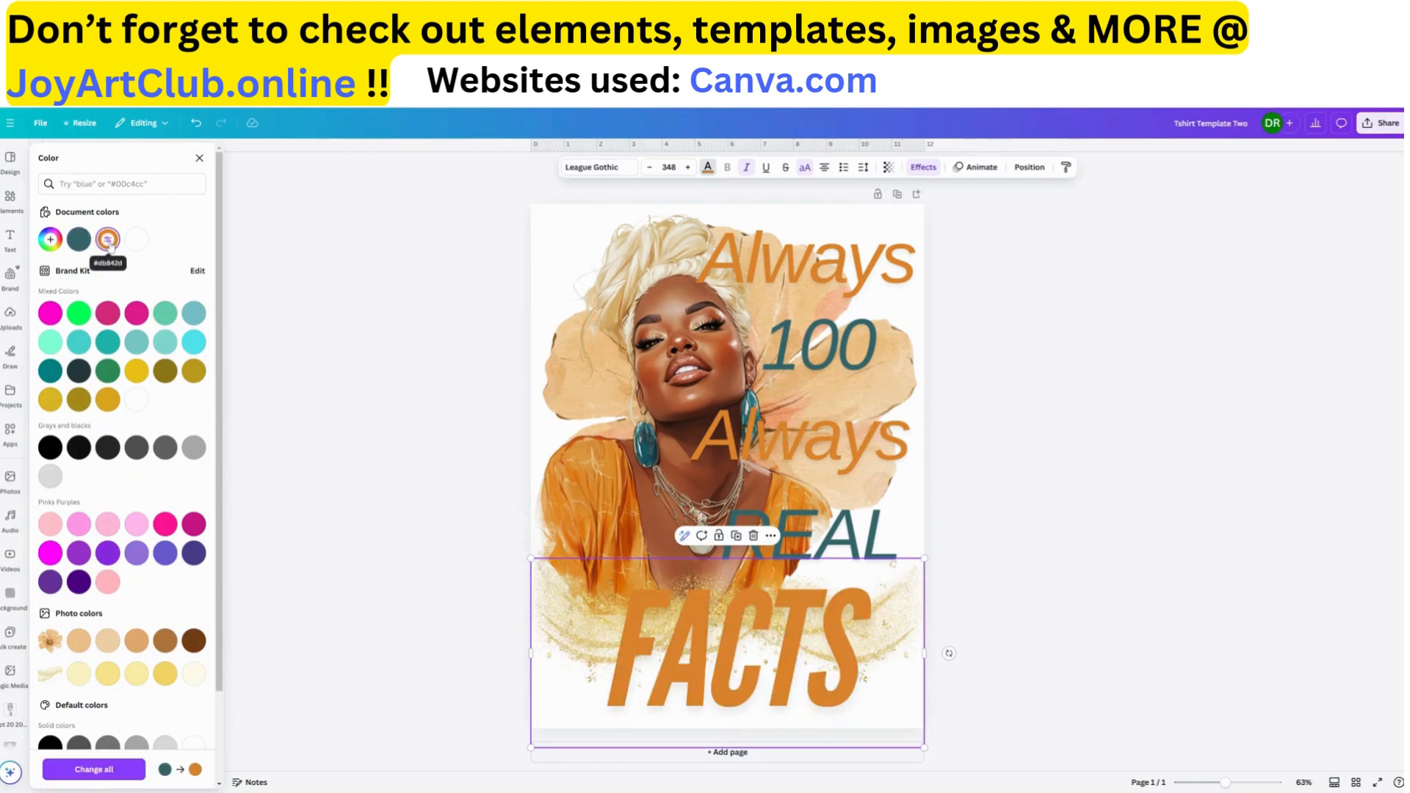
pyautogui.click(920, 169)
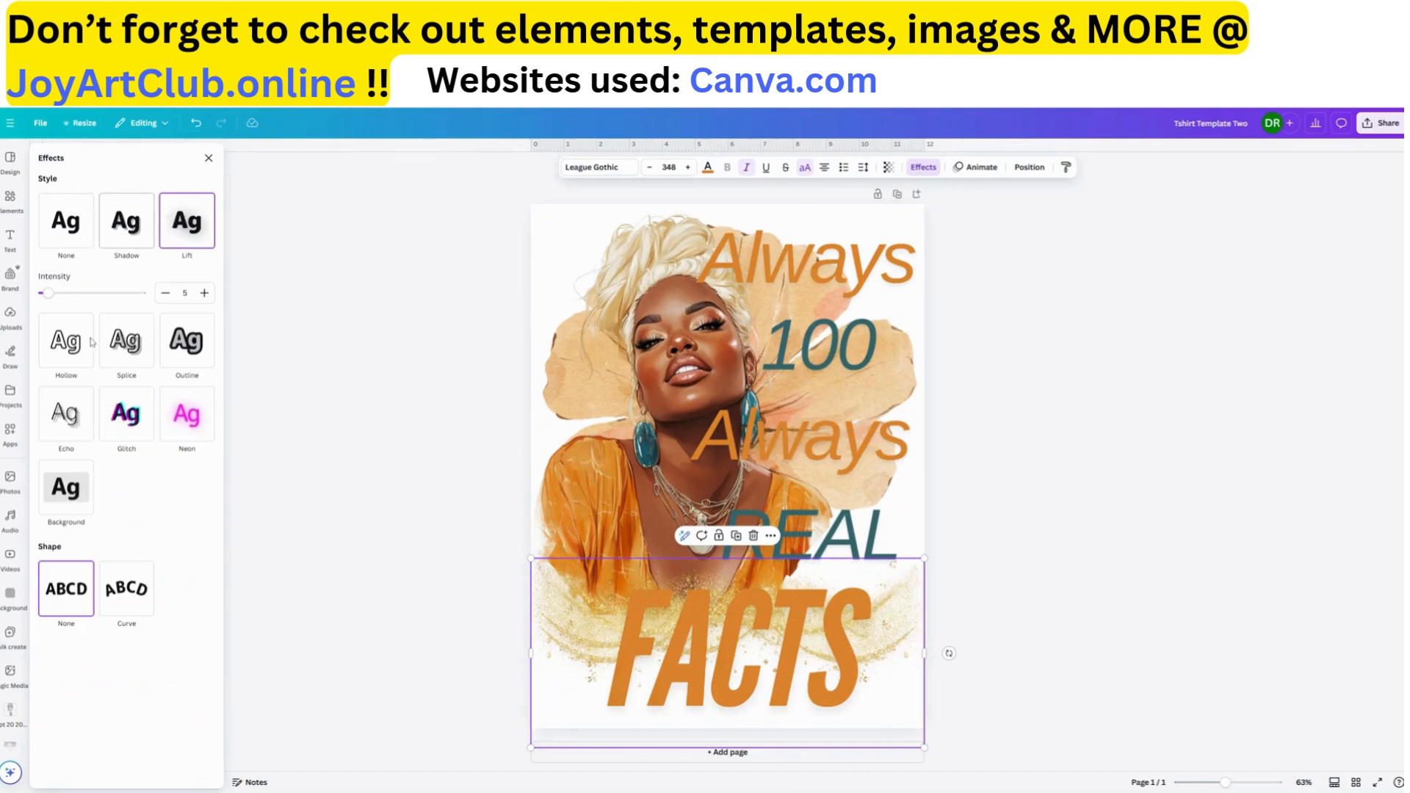
pyautogui.click(188, 342)
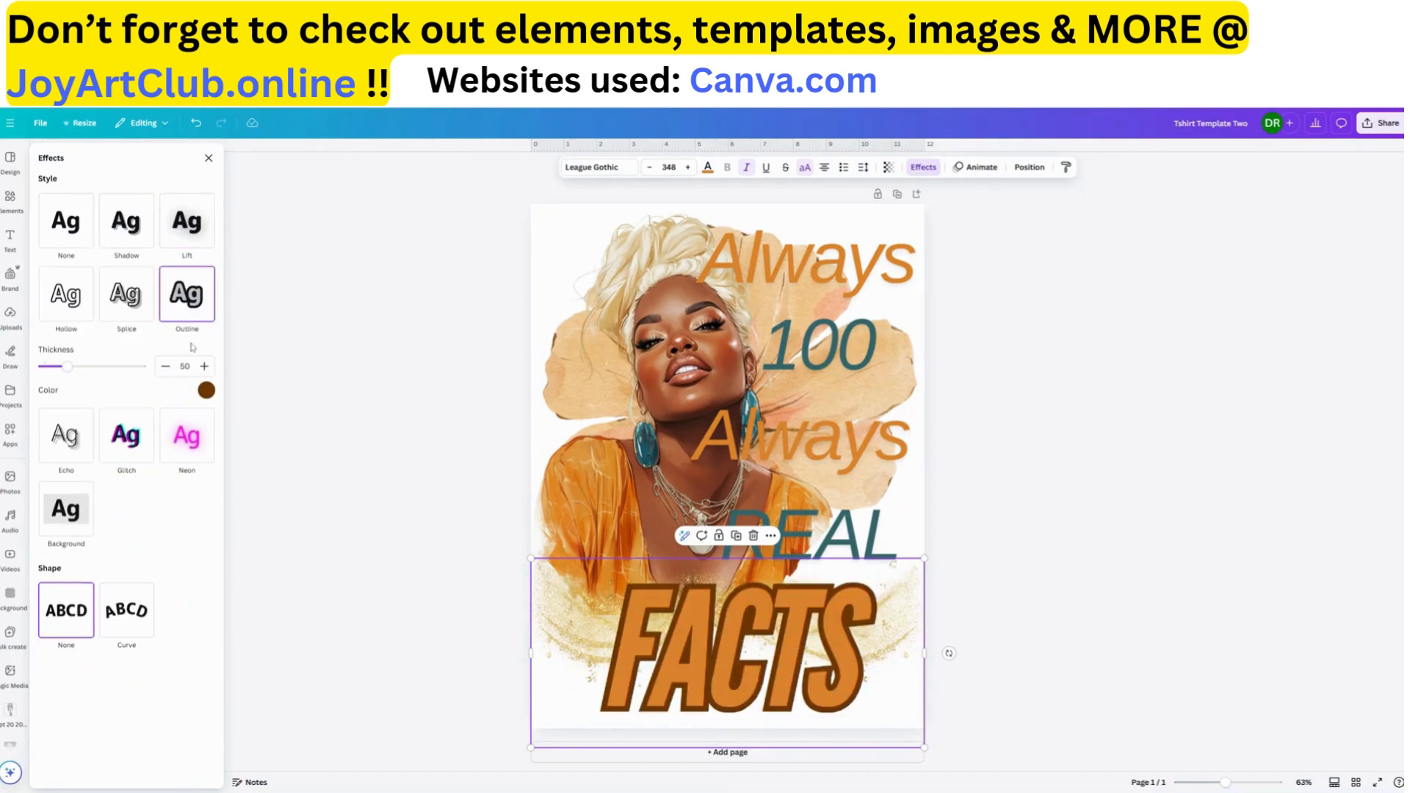
# Try near-black, orange and yellow for the "FACTS" outline, and settle on the document's dark teal
pyautogui.click(207, 391)
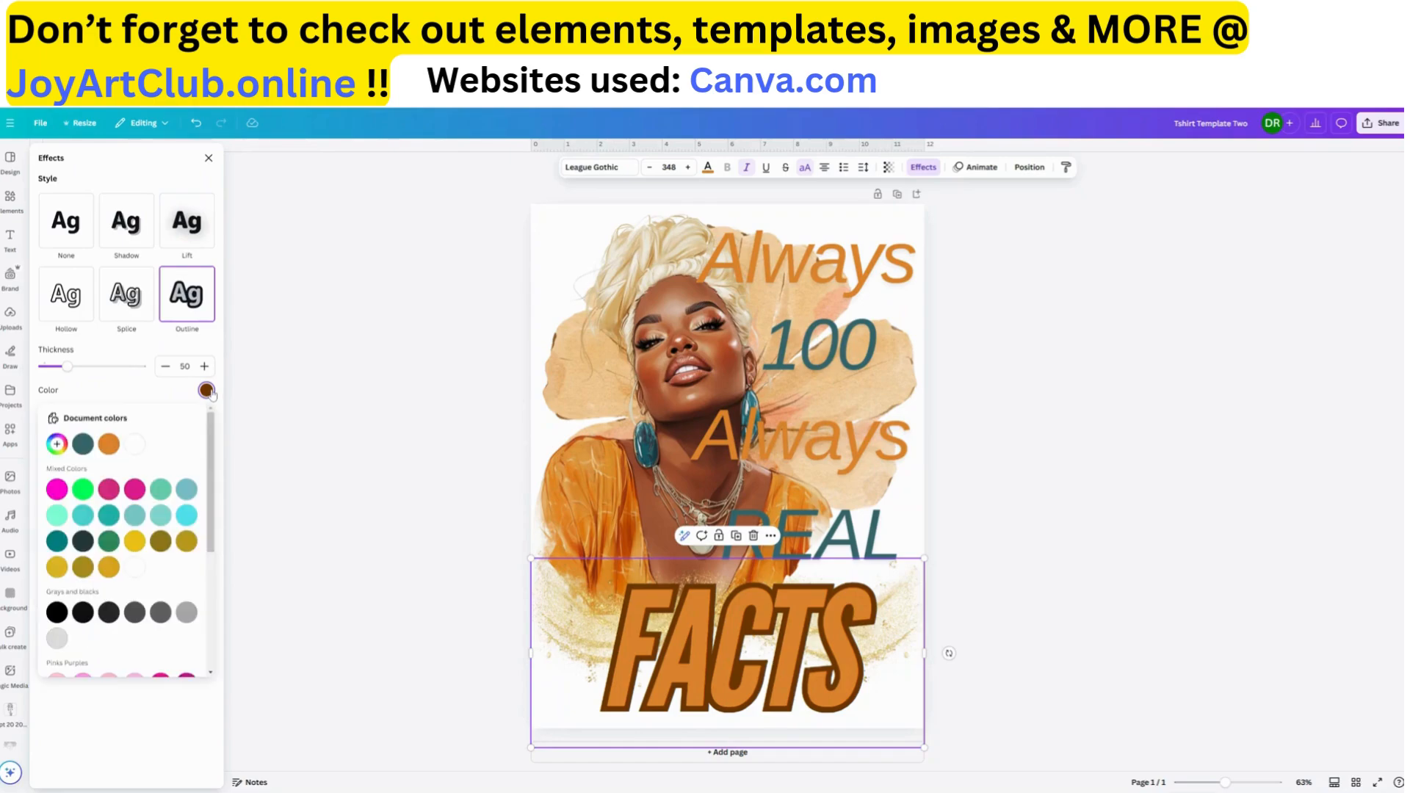
pyautogui.click(82, 542)
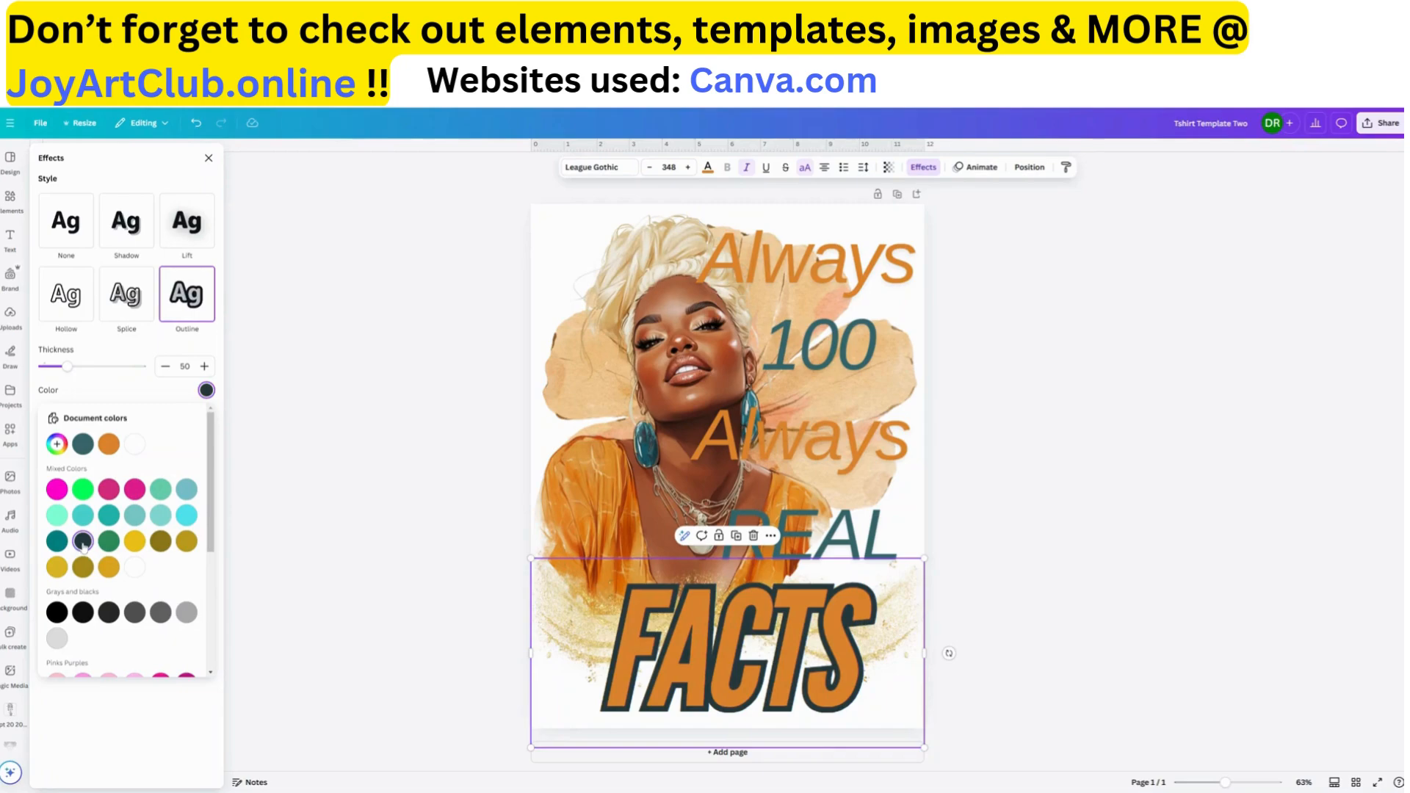
pyautogui.click(110, 443)
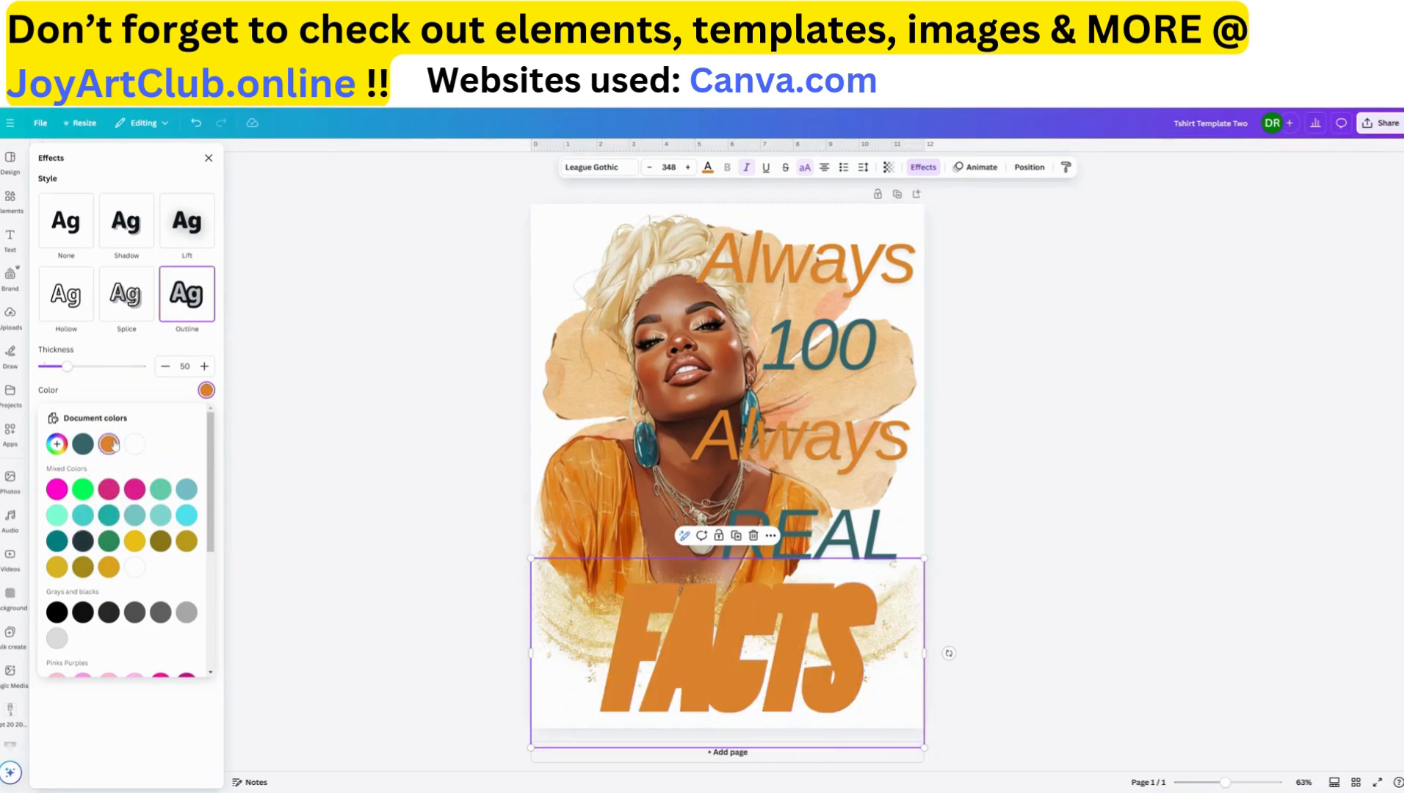
pyautogui.click(135, 541)
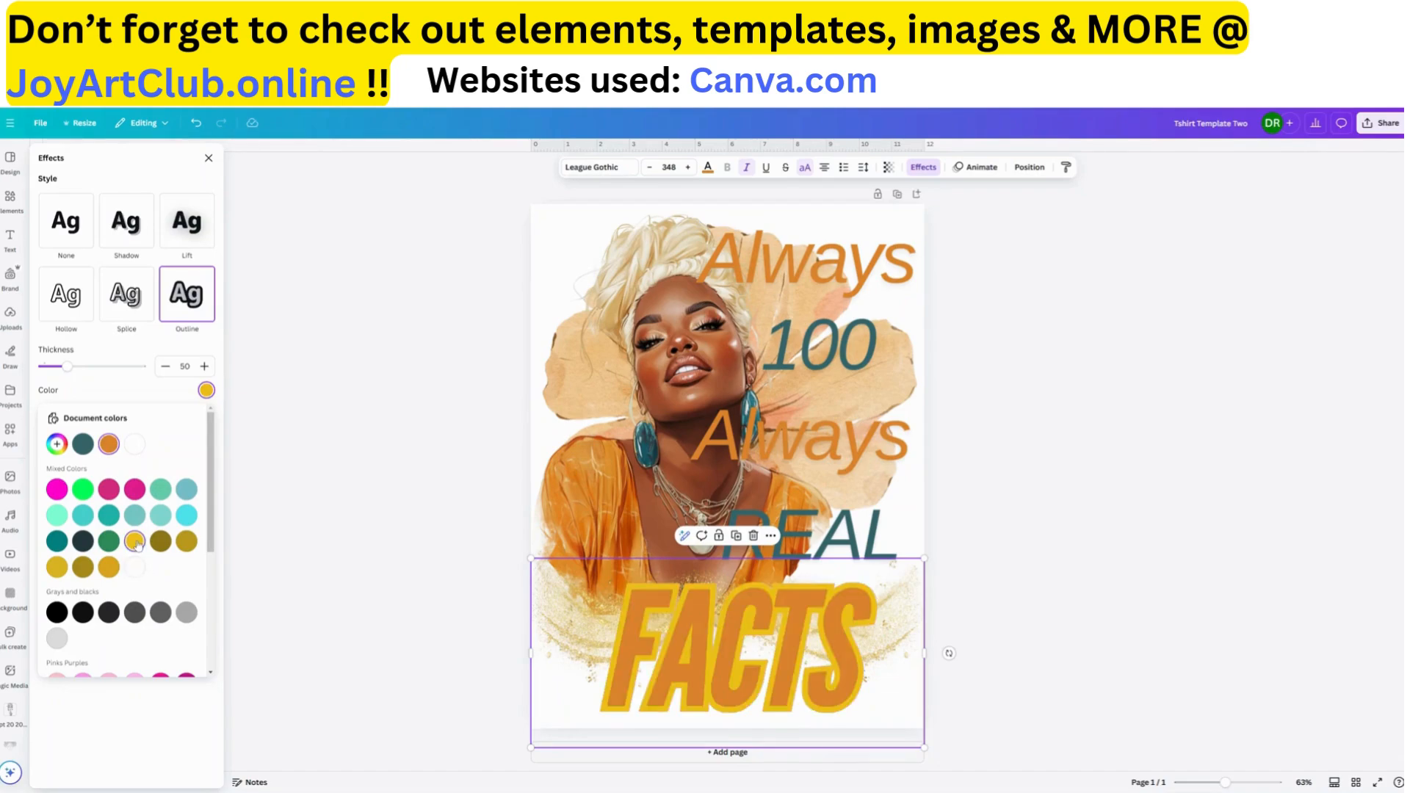
pyautogui.click(83, 541)
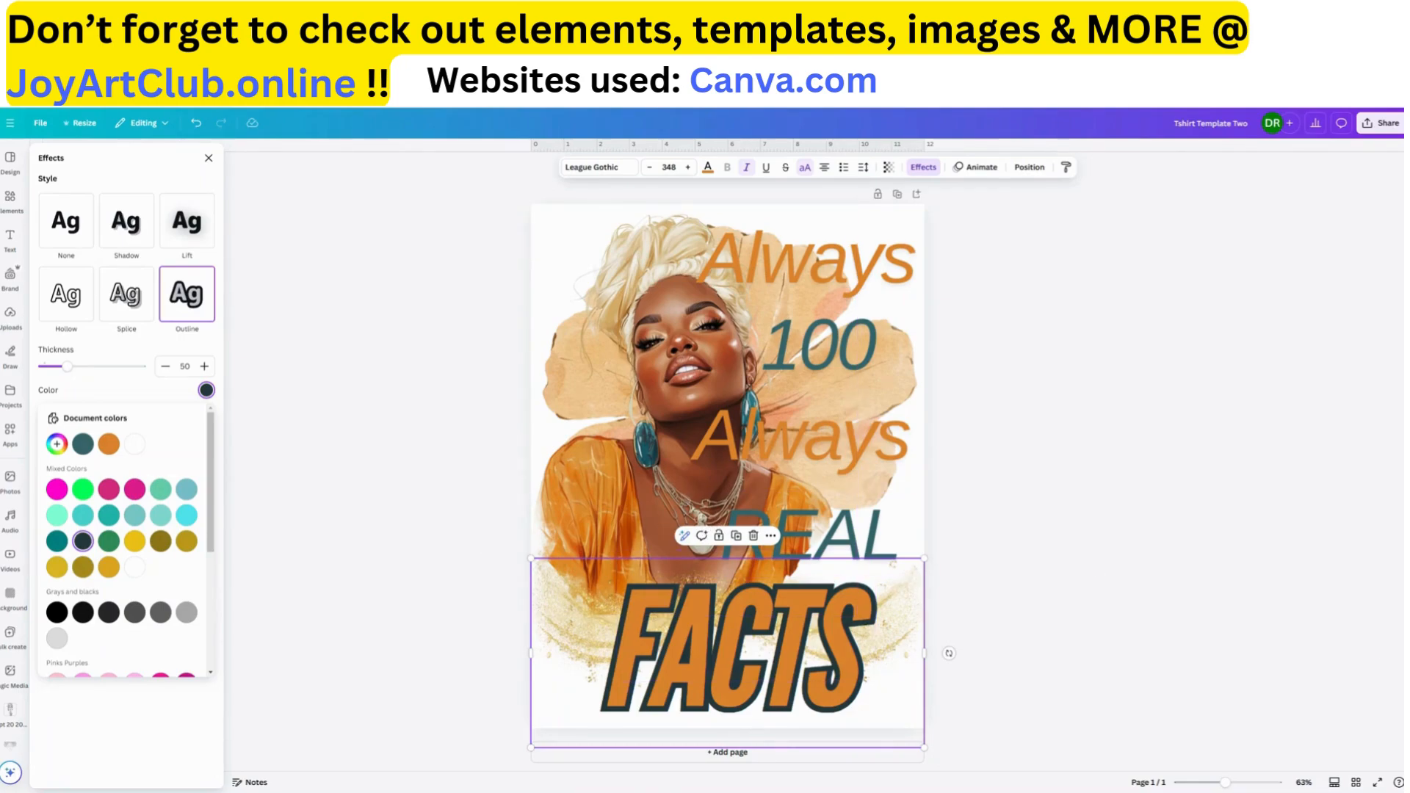
pyautogui.click(83, 445)
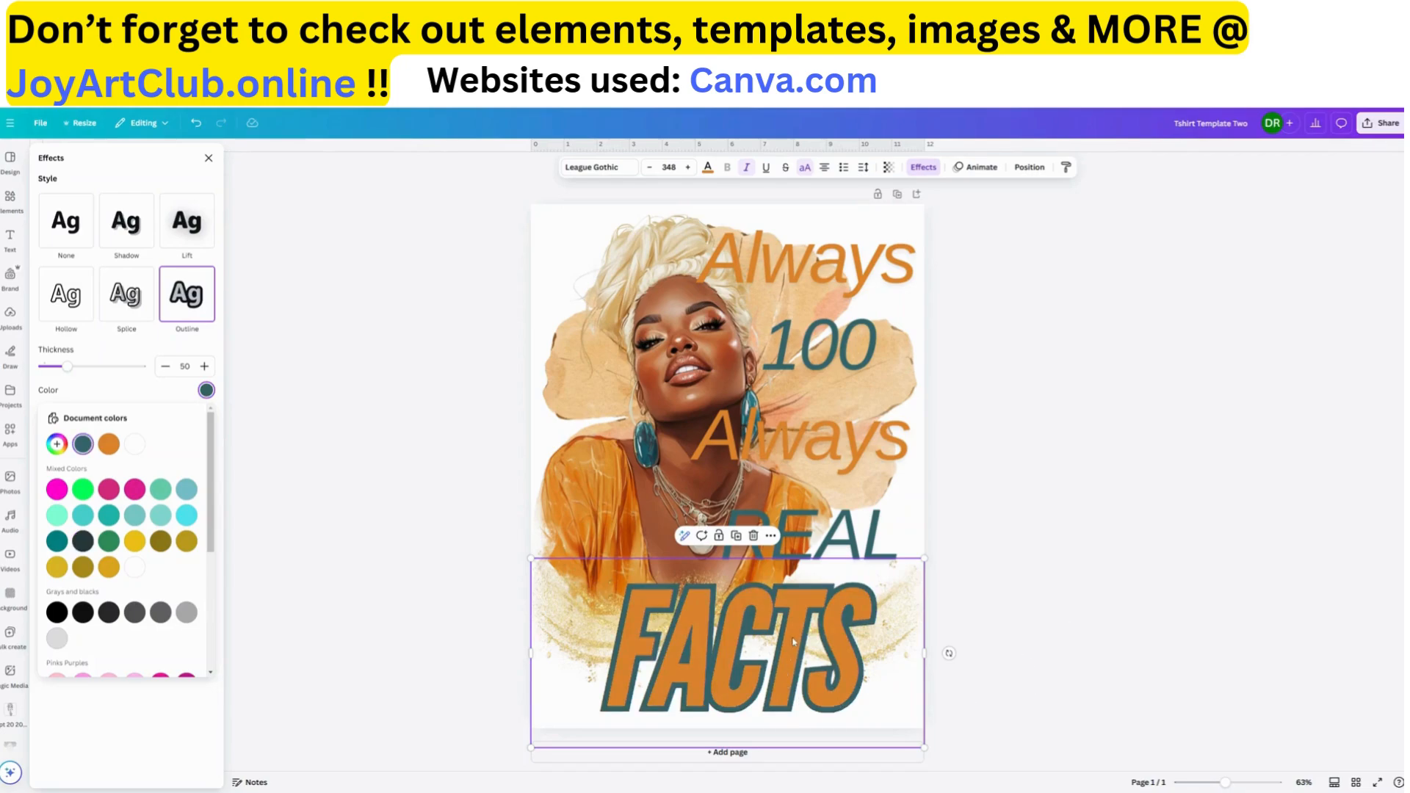
# Change the "FACTS" text to the Boho Regular font and widen its text box well past the page's left edge
pyautogui.click(594, 167)
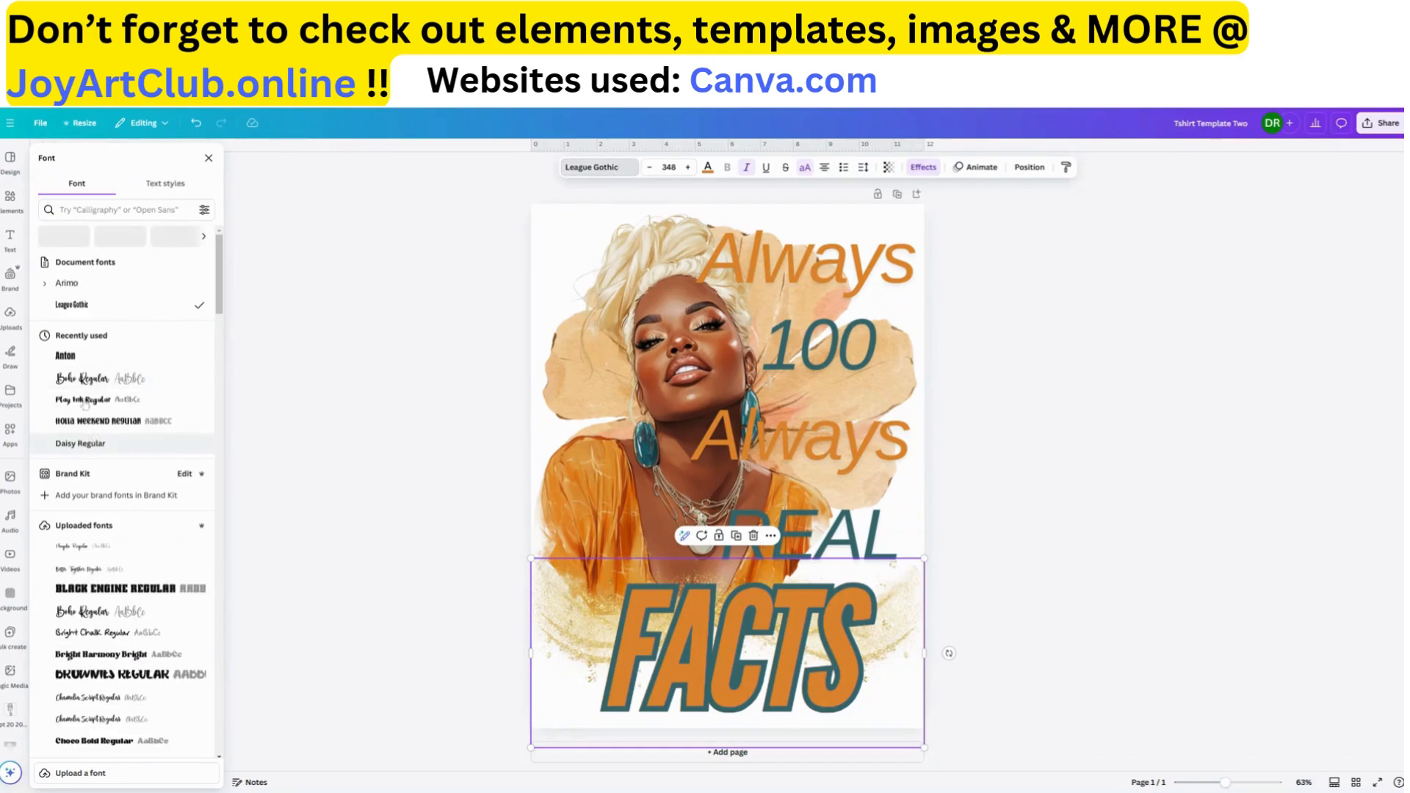
pyautogui.click(81, 380)
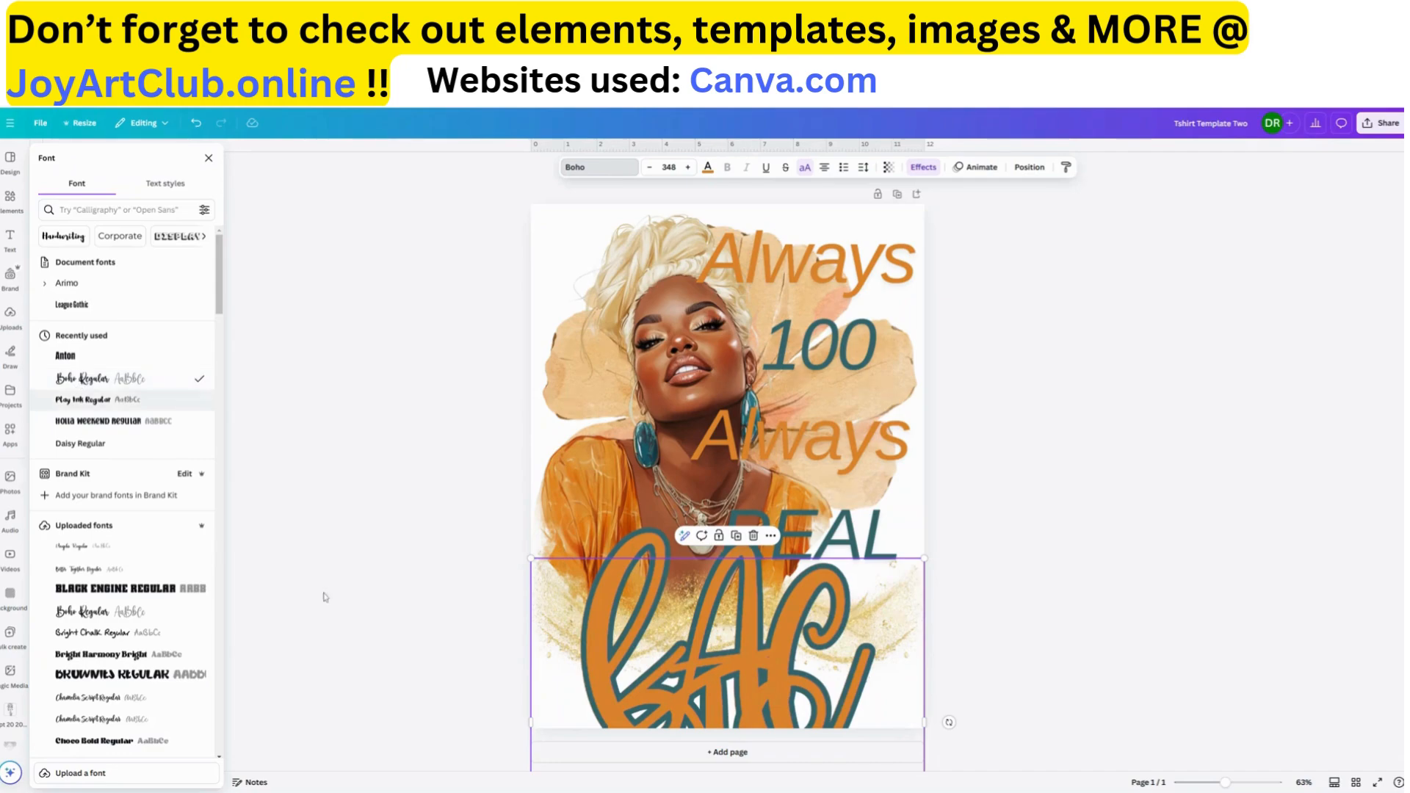
pyautogui.moveTo(528, 722); pyautogui.dragTo(281, 652)
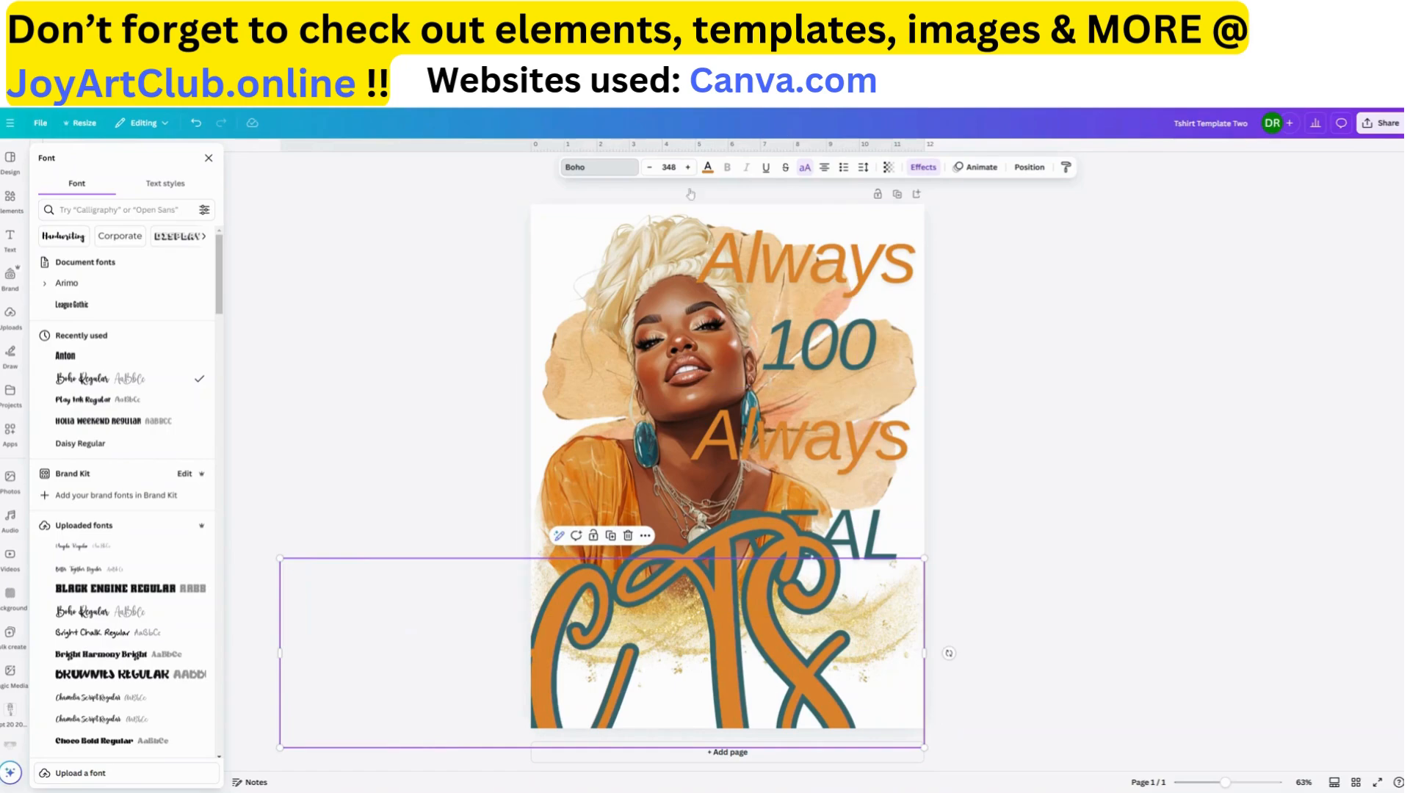
# Shrink the "FACTS" text to font size 199 and move it up over the gold swirls
pyautogui.click(649, 167)
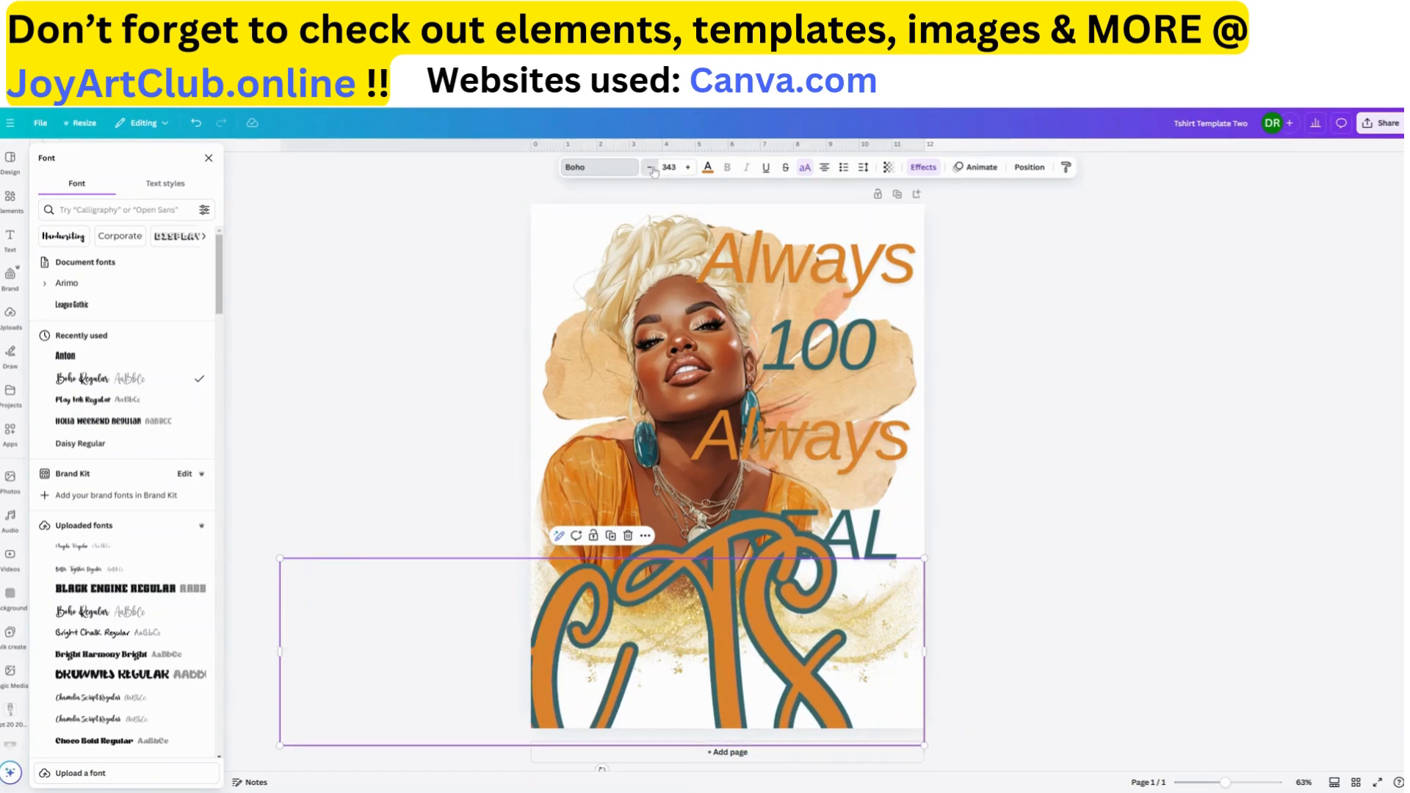
pyautogui.click(650, 167)
pyautogui.click(650, 167)
pyautogui.click(649, 168)
pyautogui.click(650, 168)
pyautogui.click(650, 167)
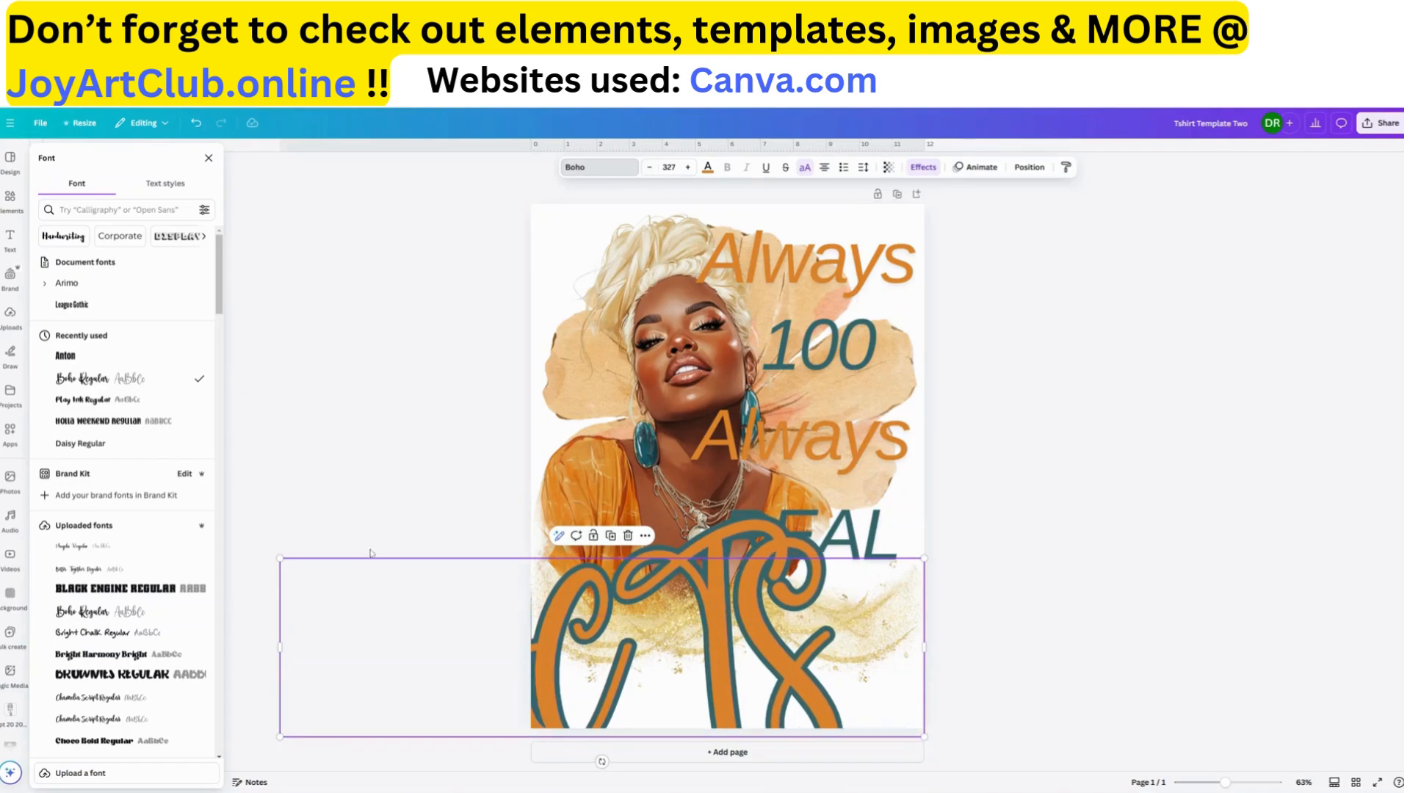
pyautogui.moveTo(279, 559); pyautogui.dragTo(519, 630)
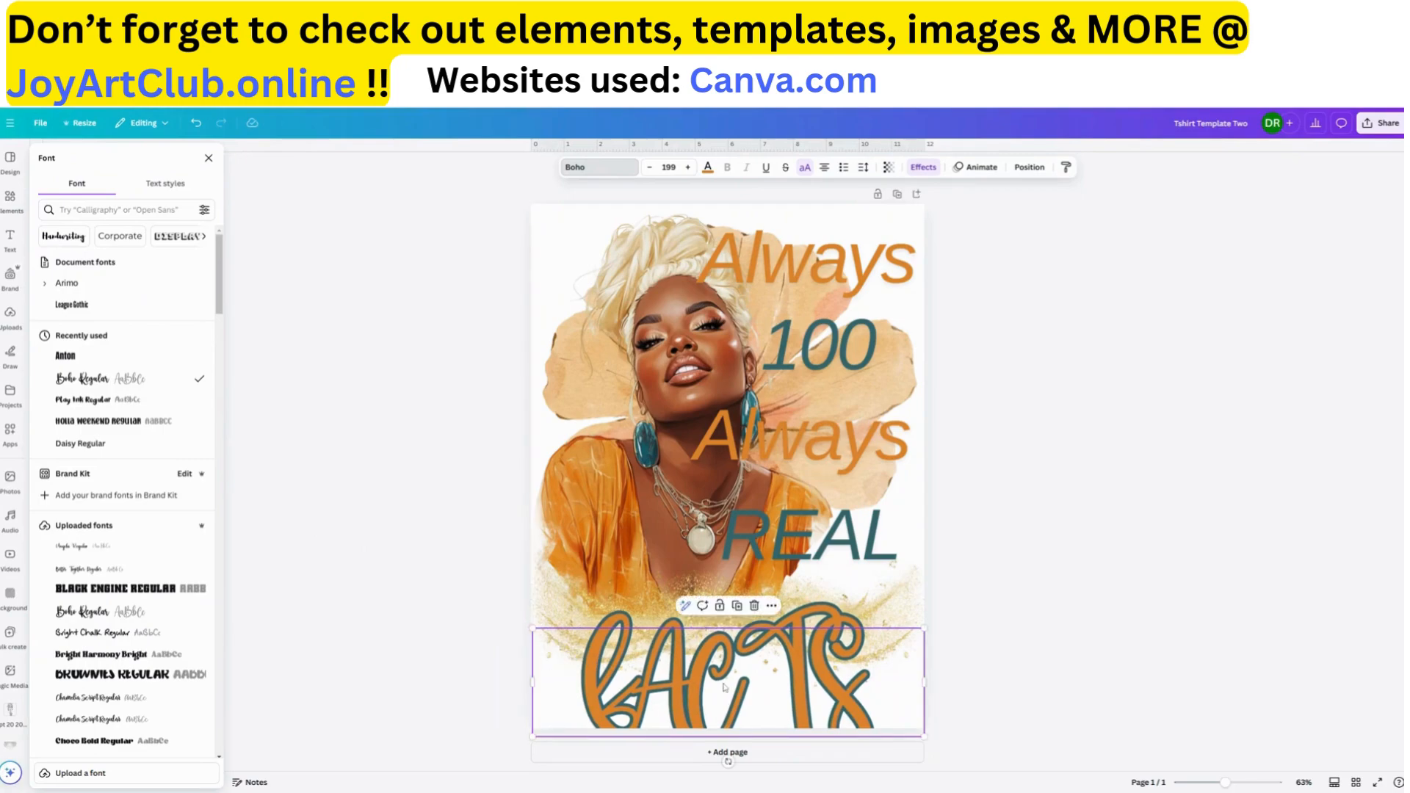
pyautogui.moveTo(721, 700); pyautogui.dragTo(728, 656)
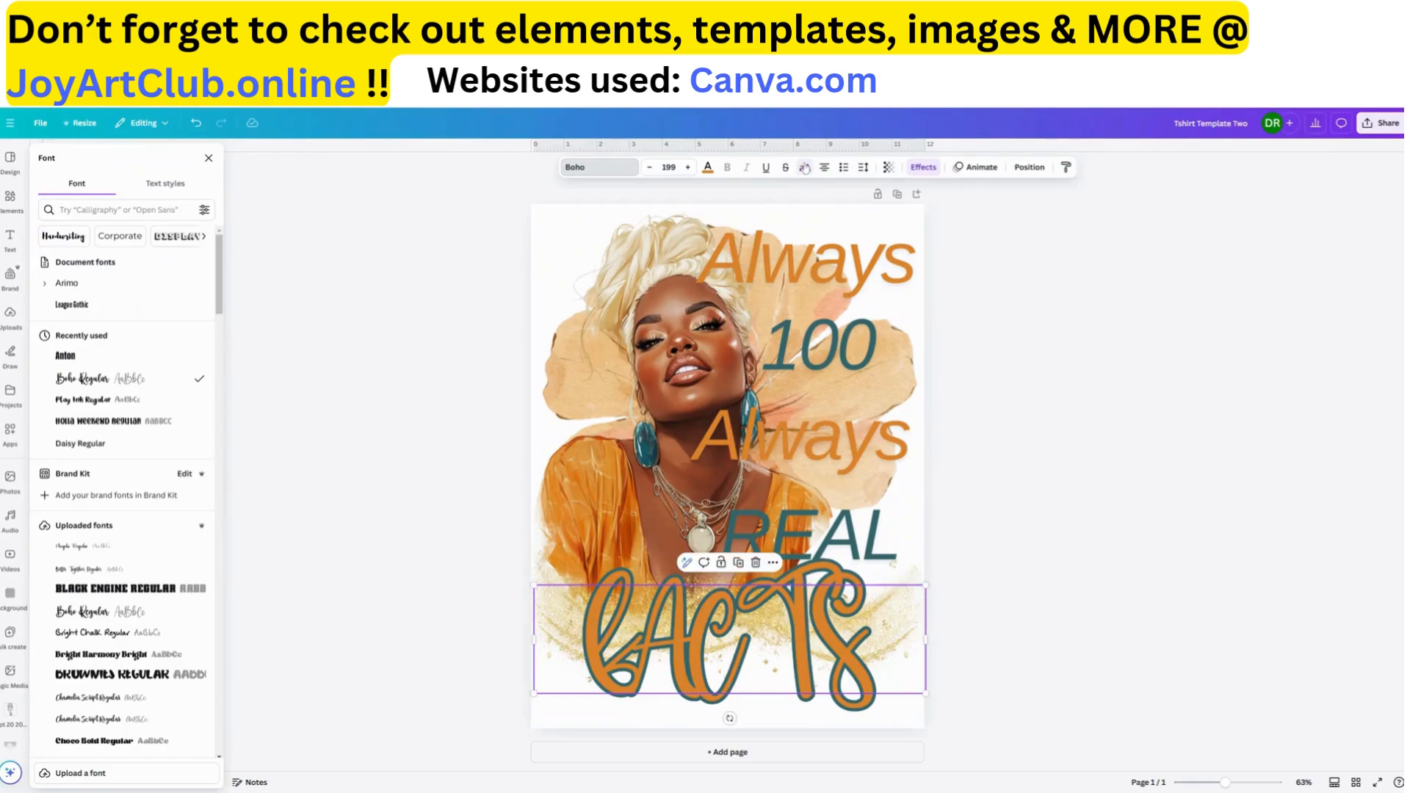
# Turn off uppercase for the "FACTS" text and retype it in lowercase as "facts"
pyautogui.click(696, 660)
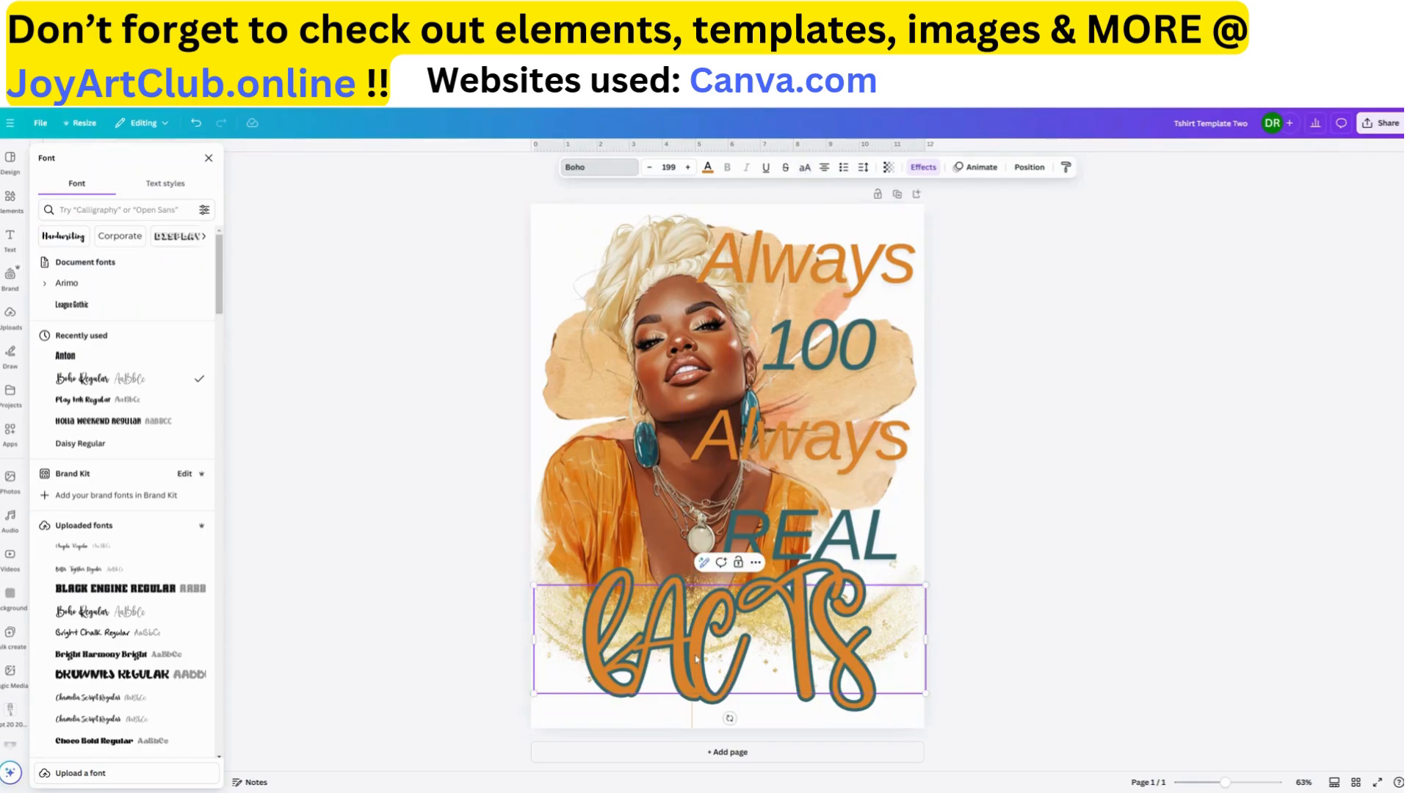
pyautogui.hotkey('ctrl', 'a')
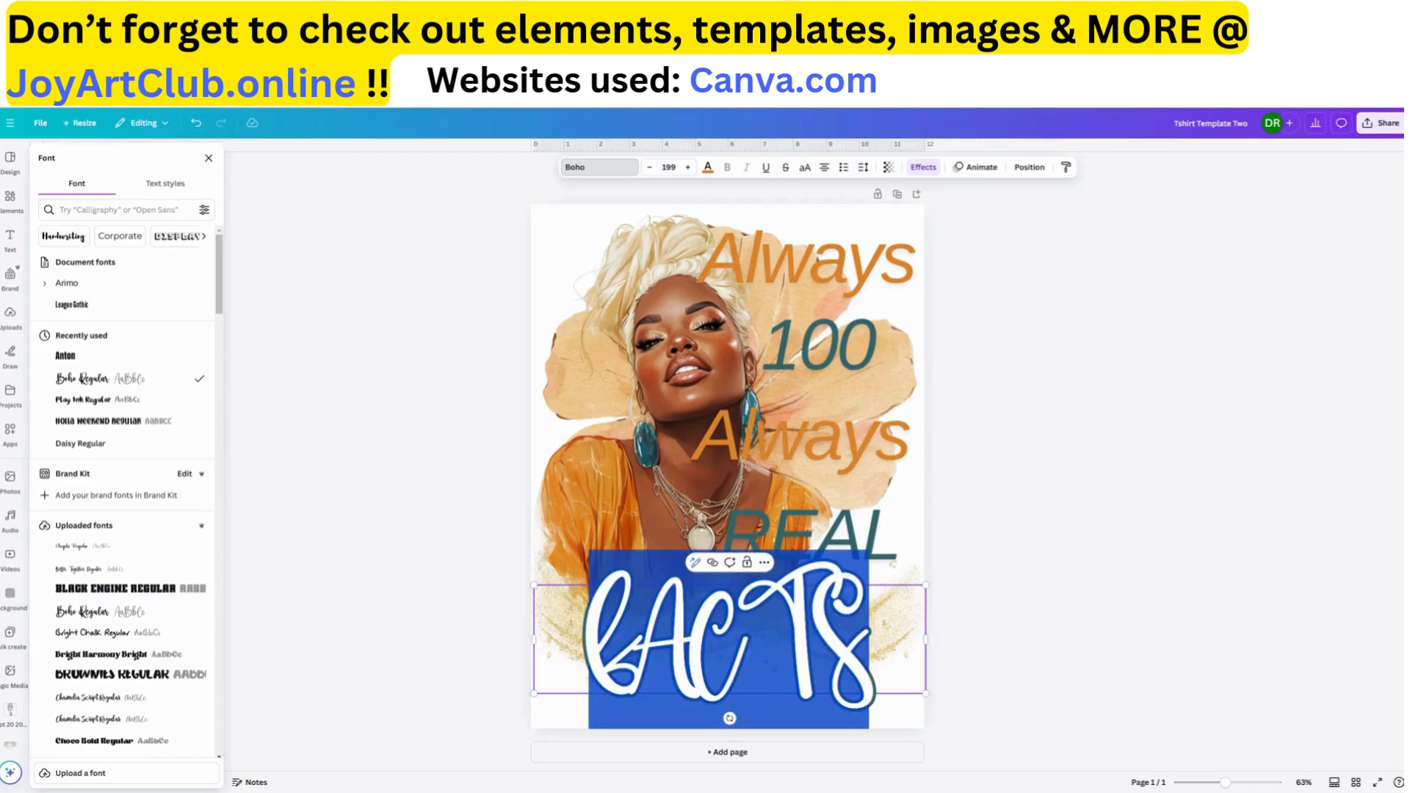
pyautogui.write('facts')
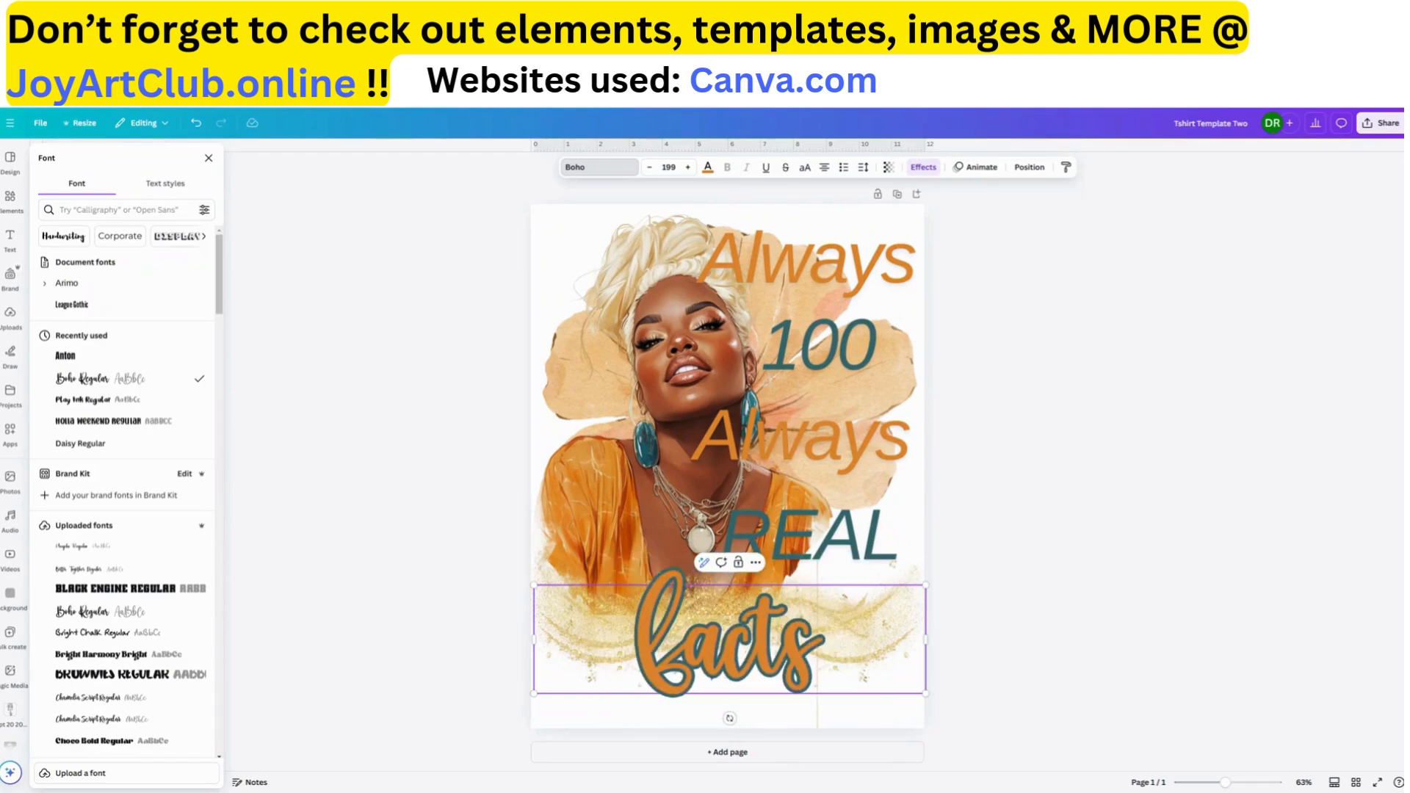
# Delete the letters of the bottom word, retype it as "facts" and reselect its text box
pyautogui.press('BackSpace')
pyautogui.press('BackSpace')
pyautogui.press('BackSpace')
pyautogui.press('BackSpace')
pyautogui.press('BackSpace')
pyautogui.write('b')
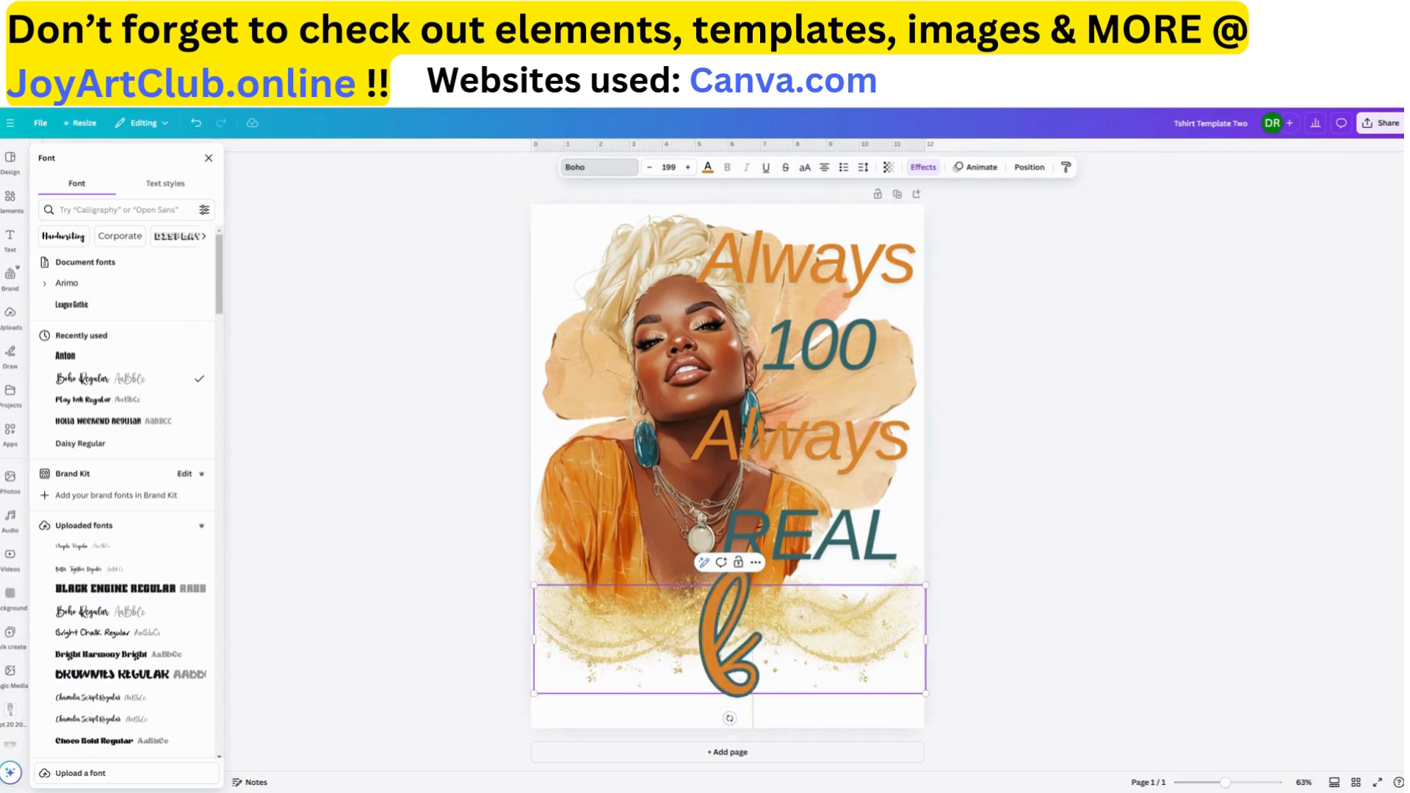
pyautogui.write('acts')
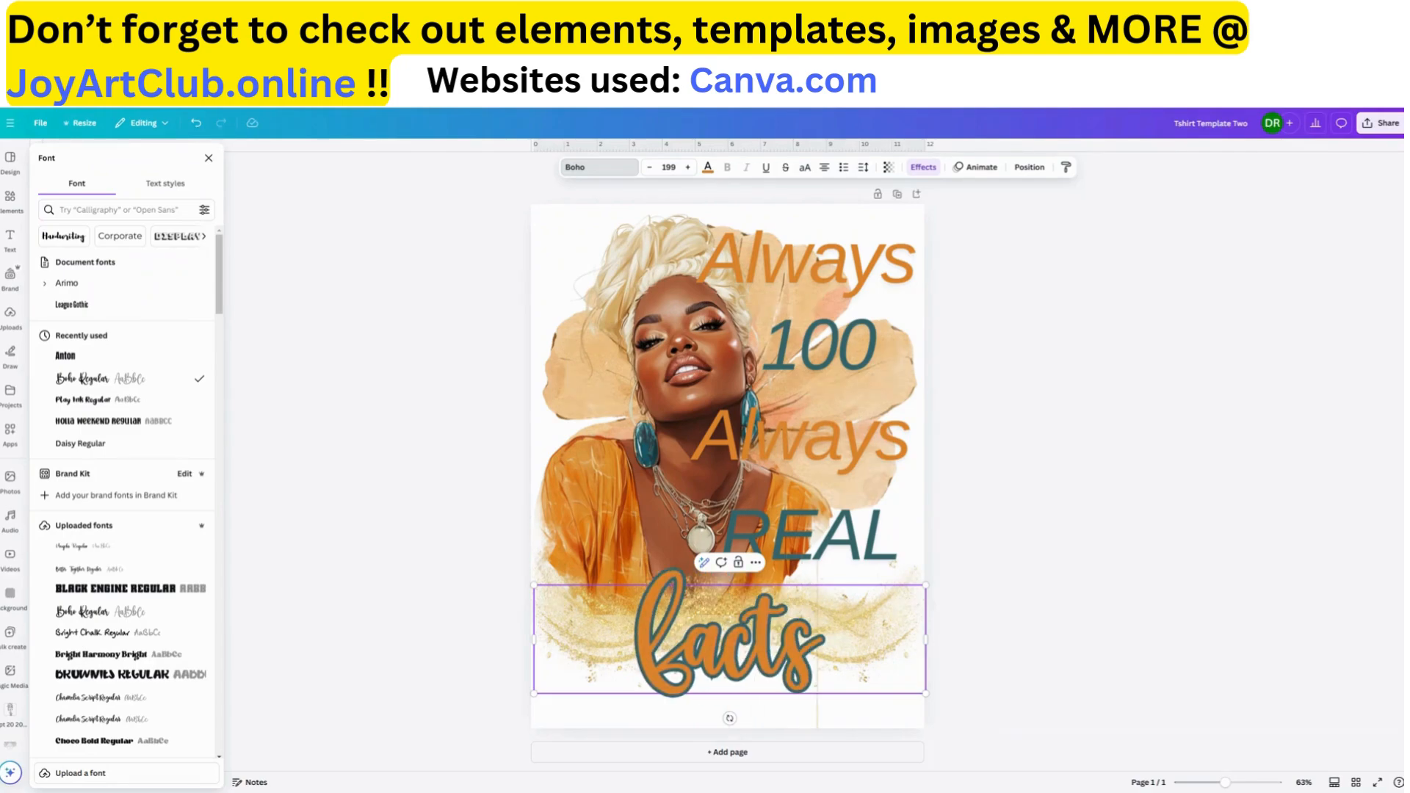
pyautogui.click(963, 596)
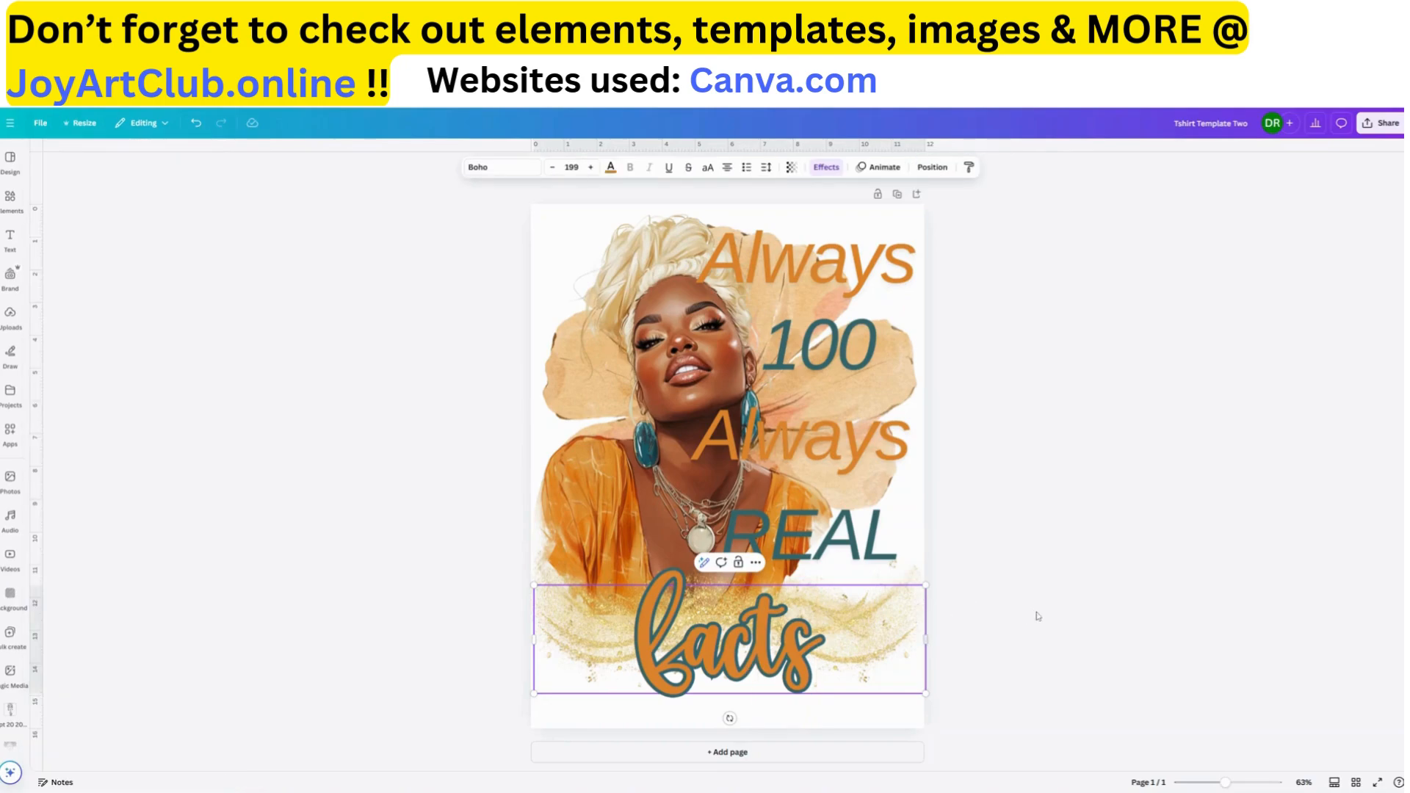
pyautogui.press('Escape')
pyautogui.click(722, 665)
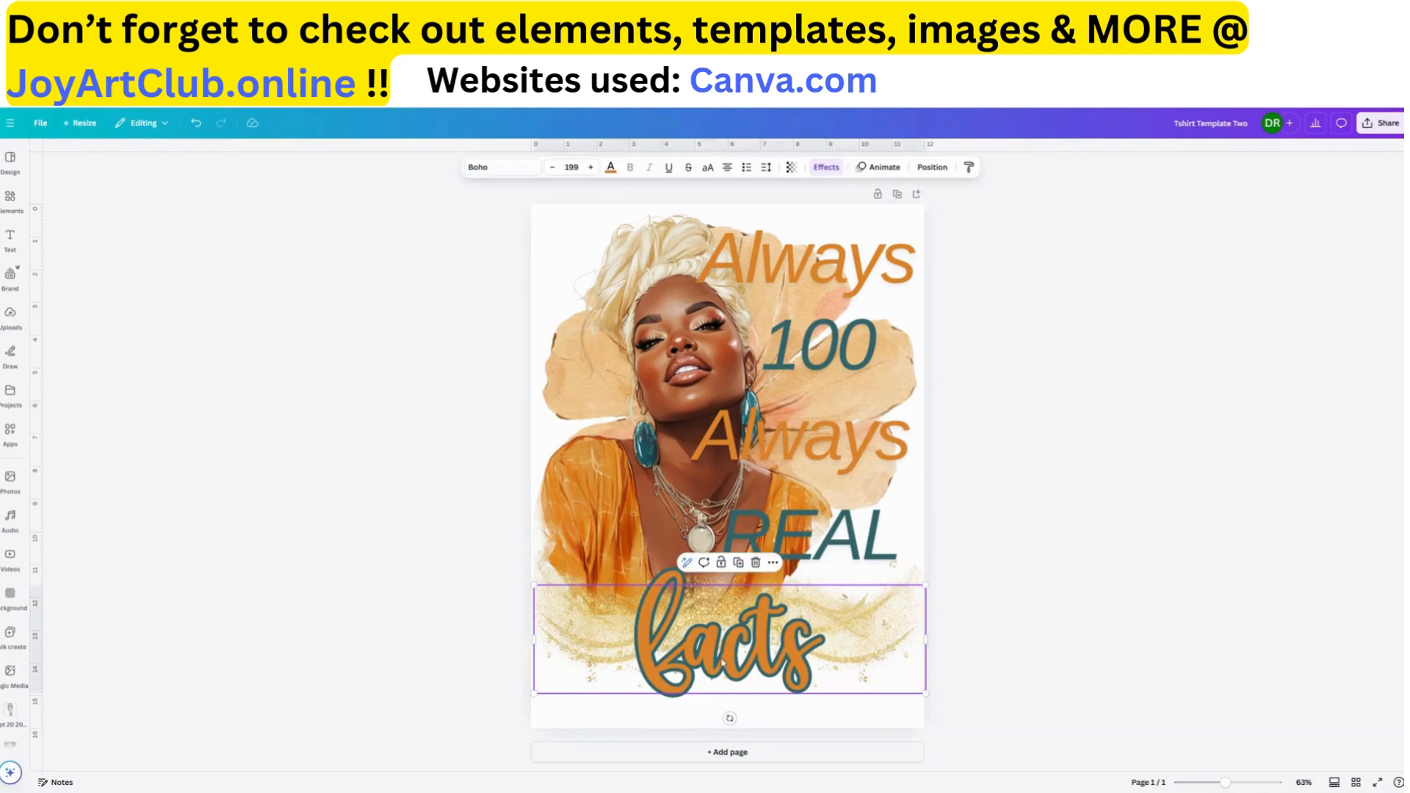
# Undo the retyping, lowercase, resizing and Boho font changes, back to the italic League Gothic "FACTS" at size 348
pyautogui.click(196, 124)
pyautogui.click(197, 124)
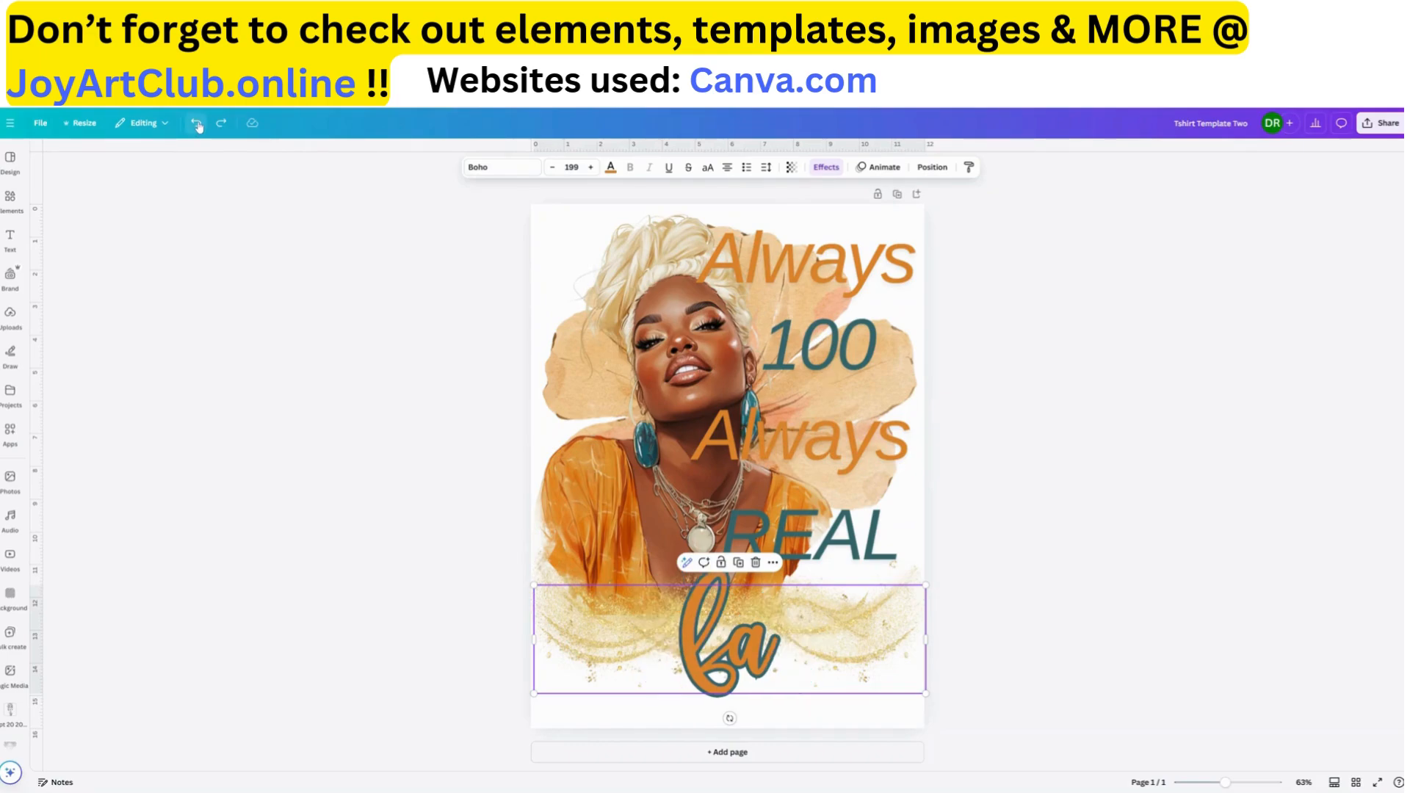
pyautogui.click(197, 124)
pyautogui.click(197, 124)
pyautogui.click(197, 124)
pyautogui.click(197, 124)
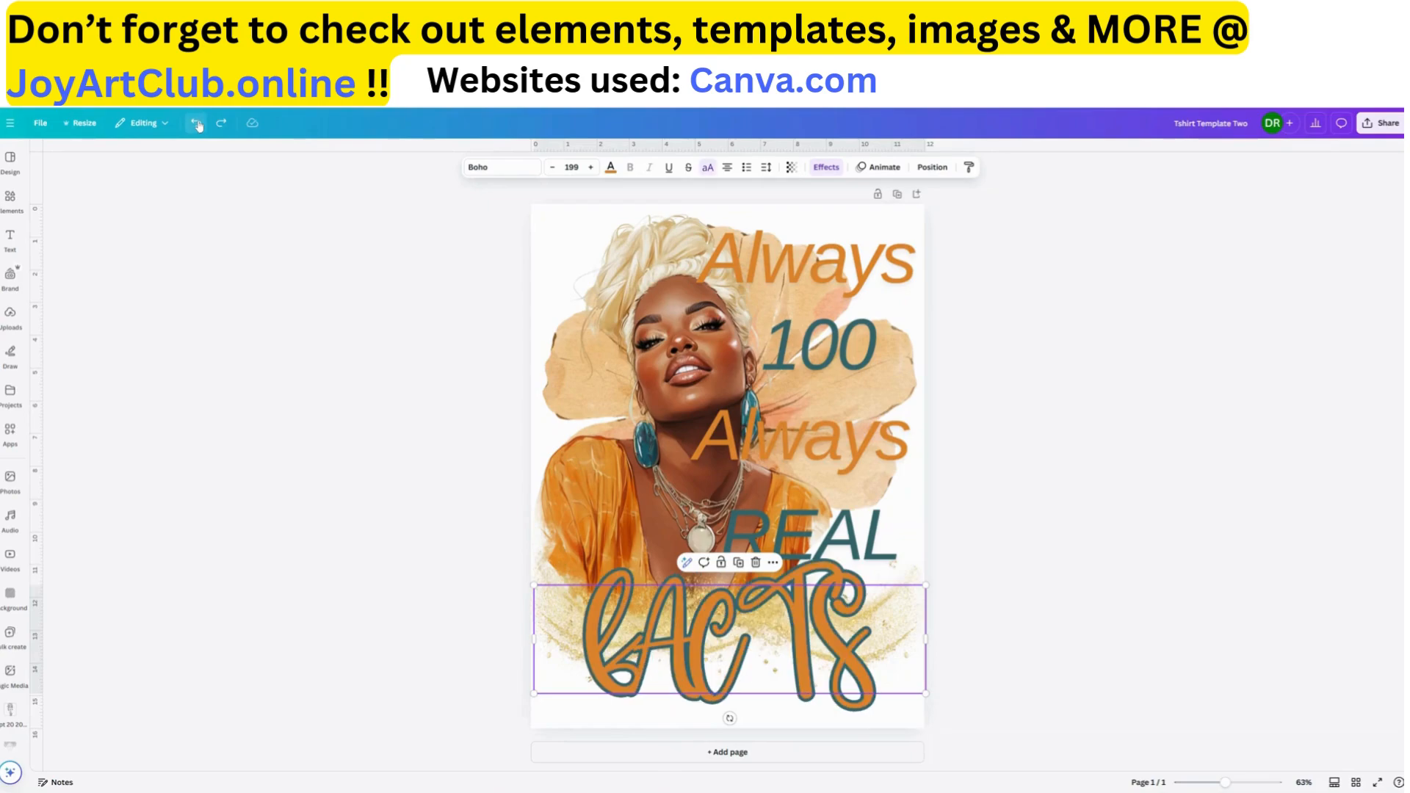
pyautogui.click(197, 124)
pyautogui.click(197, 124)
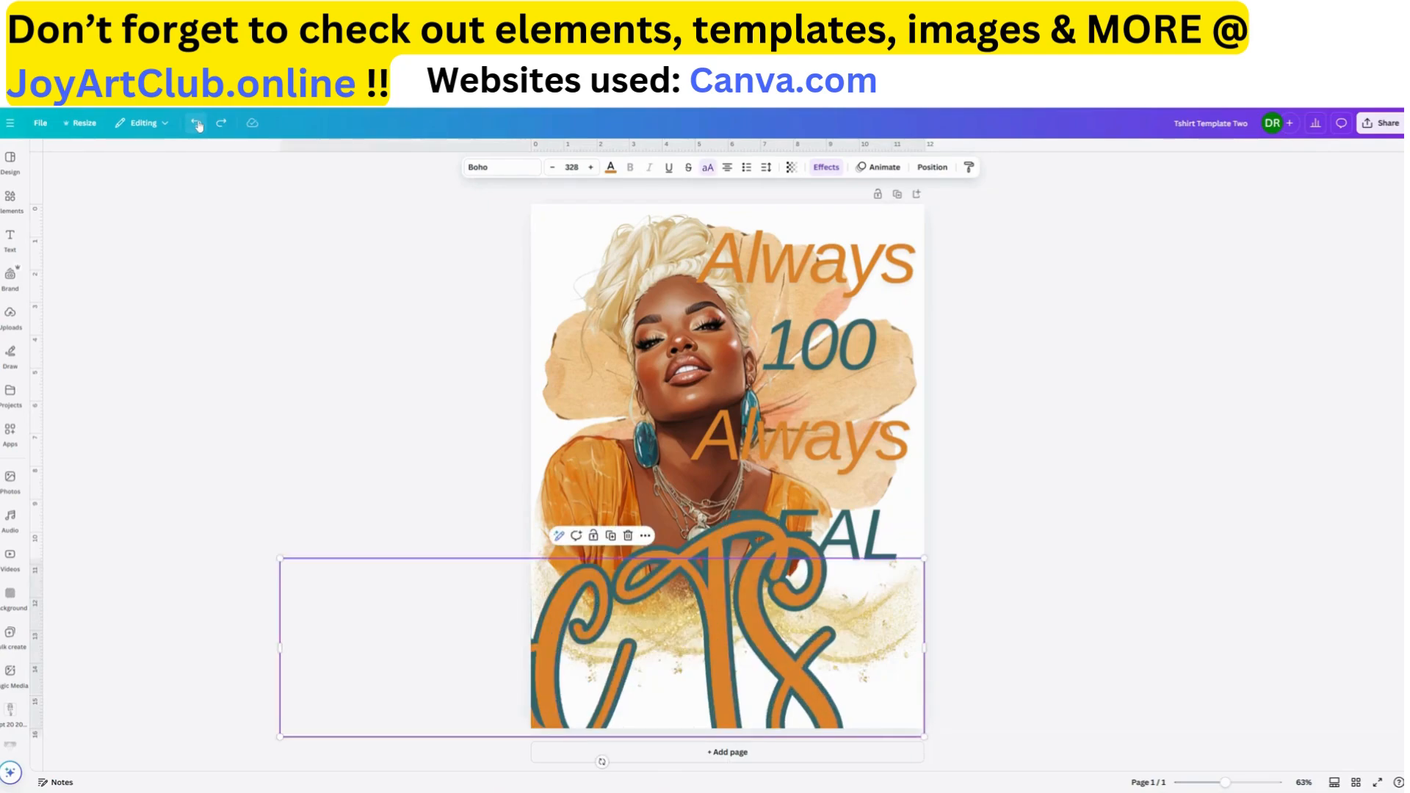
pyautogui.click(197, 124)
pyautogui.click(196, 124)
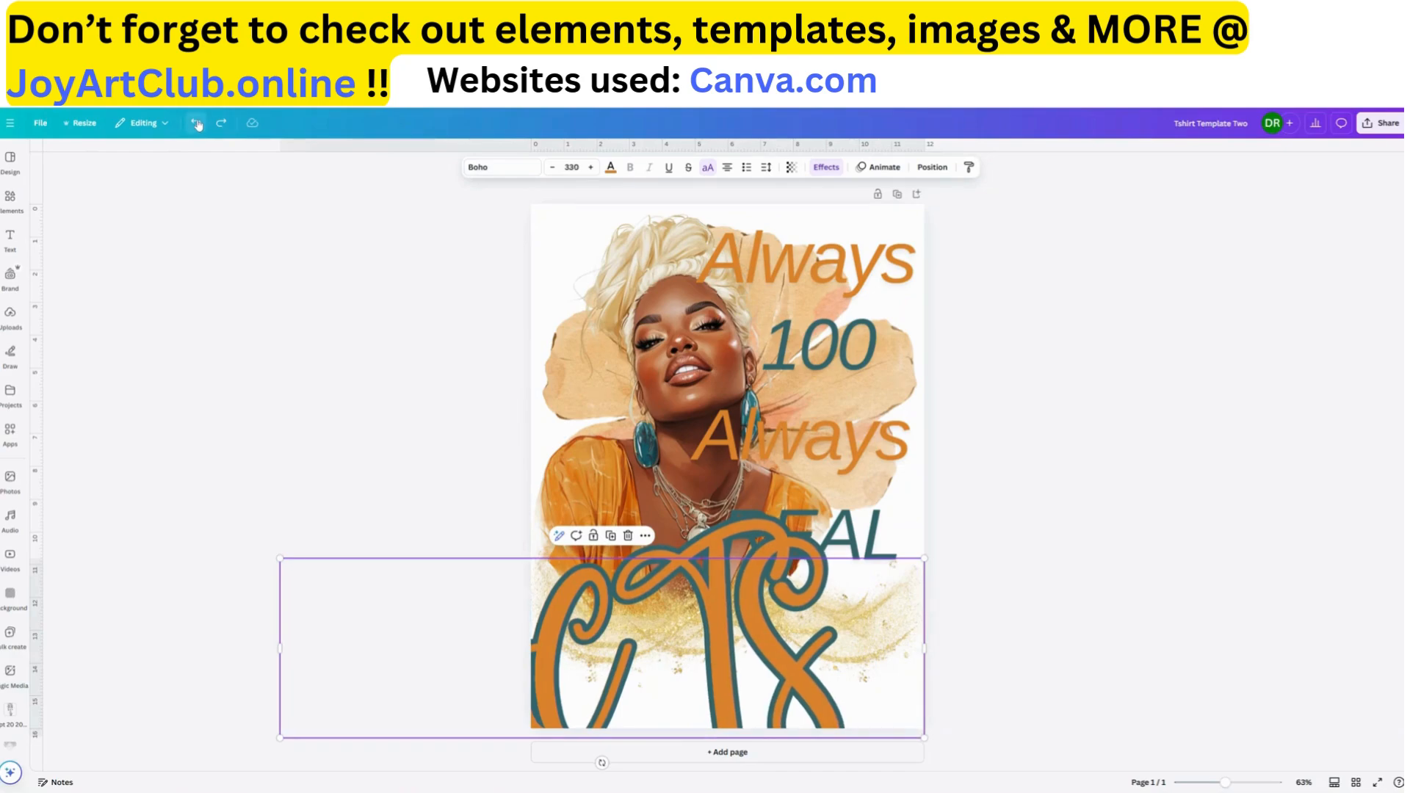
pyautogui.click(197, 124)
pyautogui.click(197, 124)
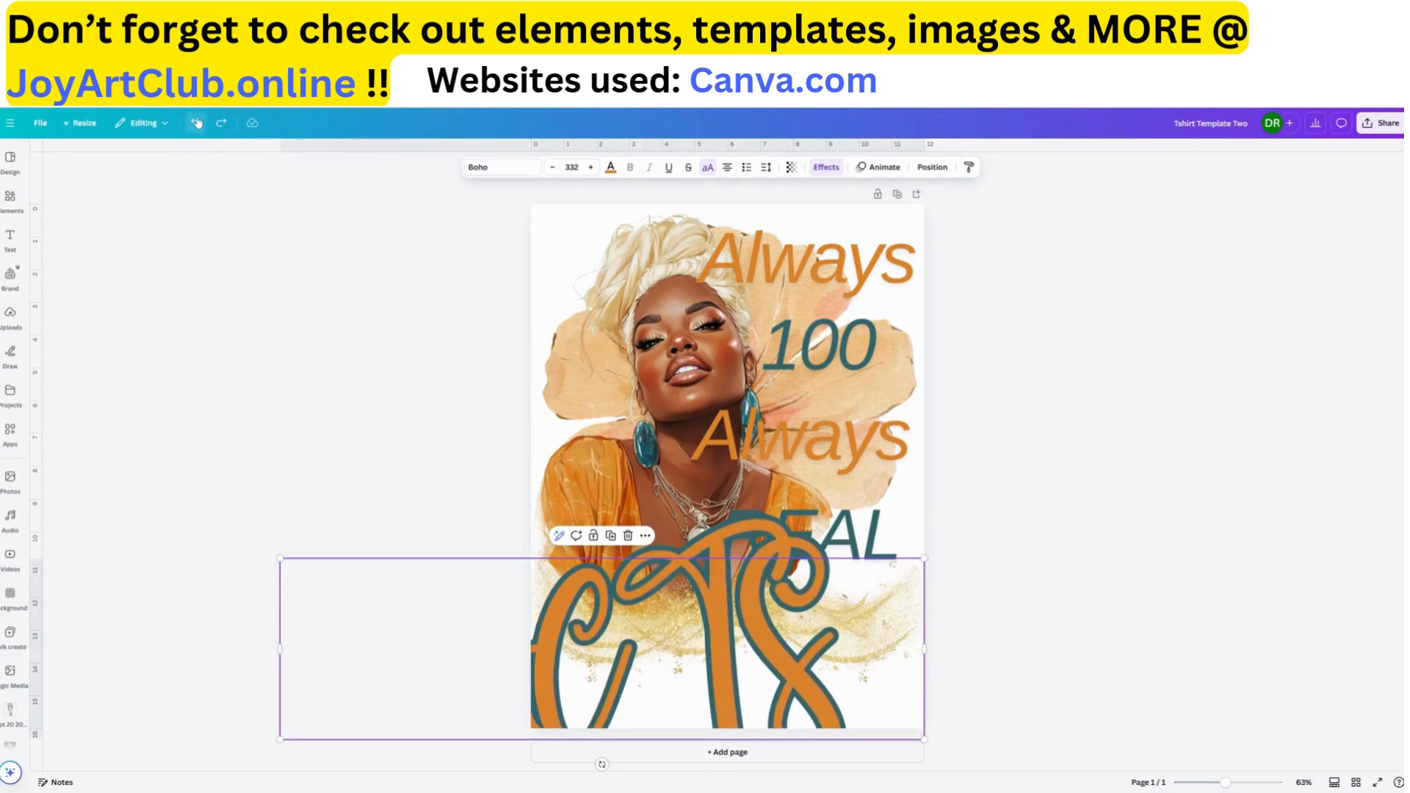
pyautogui.click(197, 124)
pyautogui.click(197, 124)
pyautogui.click(197, 123)
pyautogui.click(196, 123)
pyautogui.click(197, 122)
pyautogui.click(197, 123)
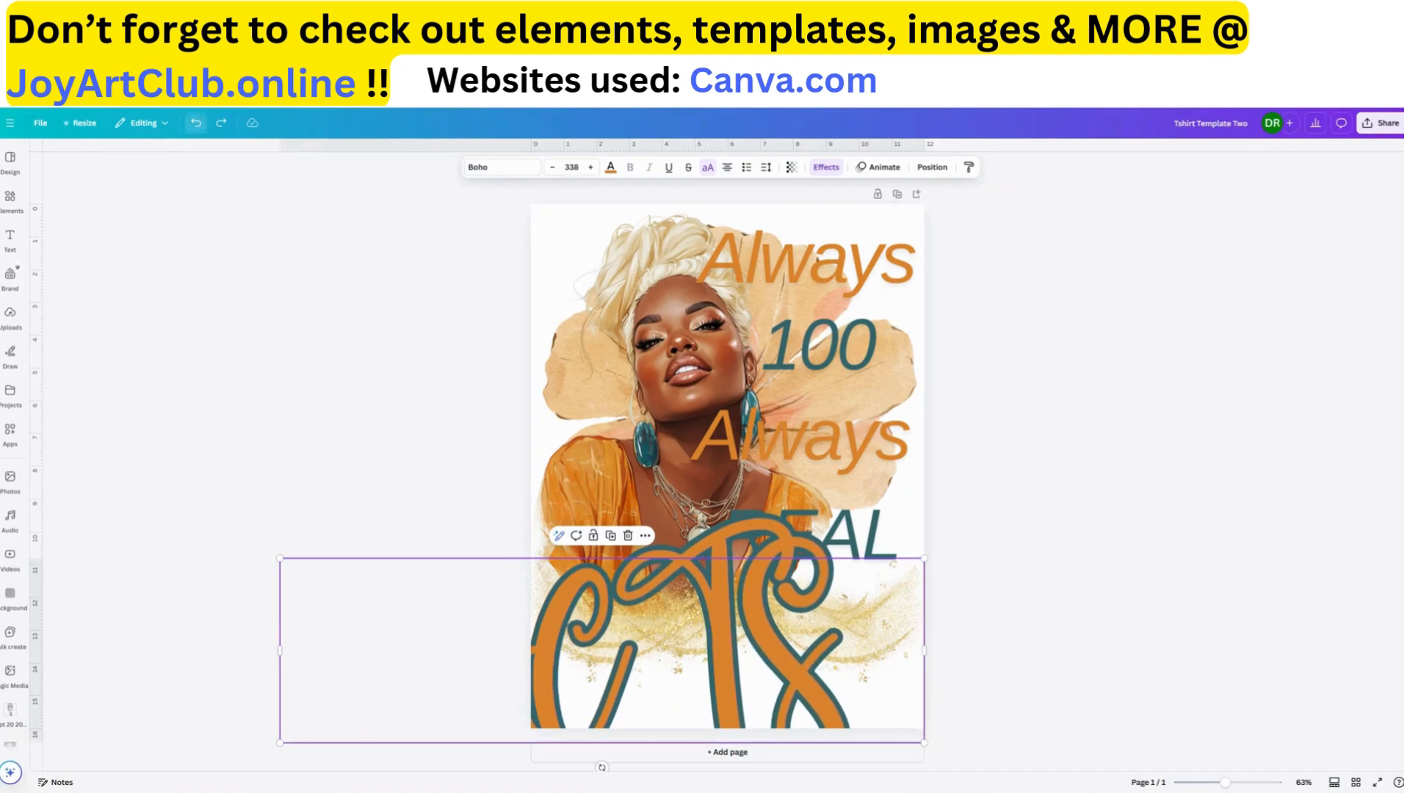
pyautogui.click(197, 123)
pyautogui.click(197, 122)
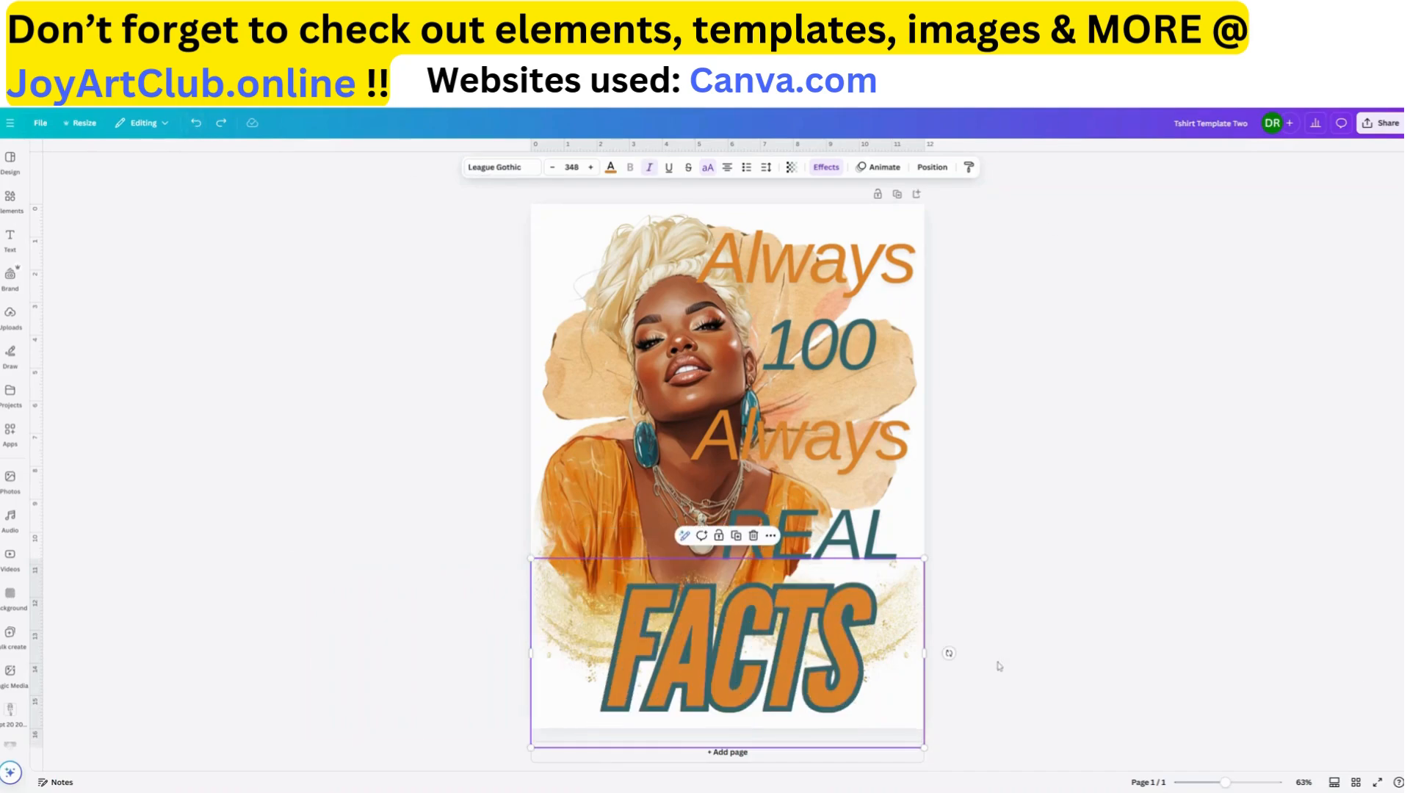
# Nudge "FACTS" slightly up, "REAL" slightly up and right, and the upper "Always" slightly right
pyautogui.click(848, 349)
pyautogui.moveTo(826, 673); pyautogui.dragTo(826, 665)
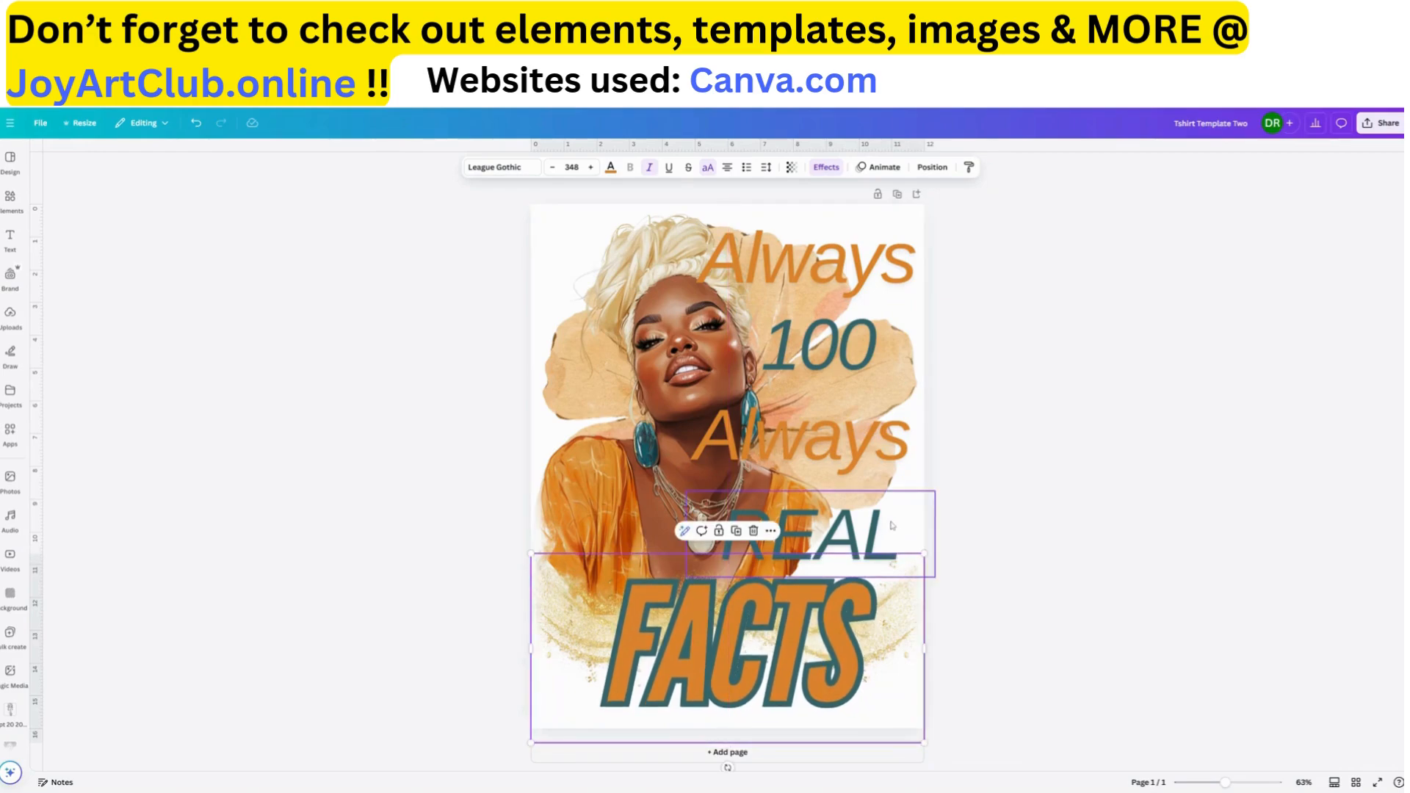
pyautogui.moveTo(890, 526); pyautogui.dragTo(886, 526)
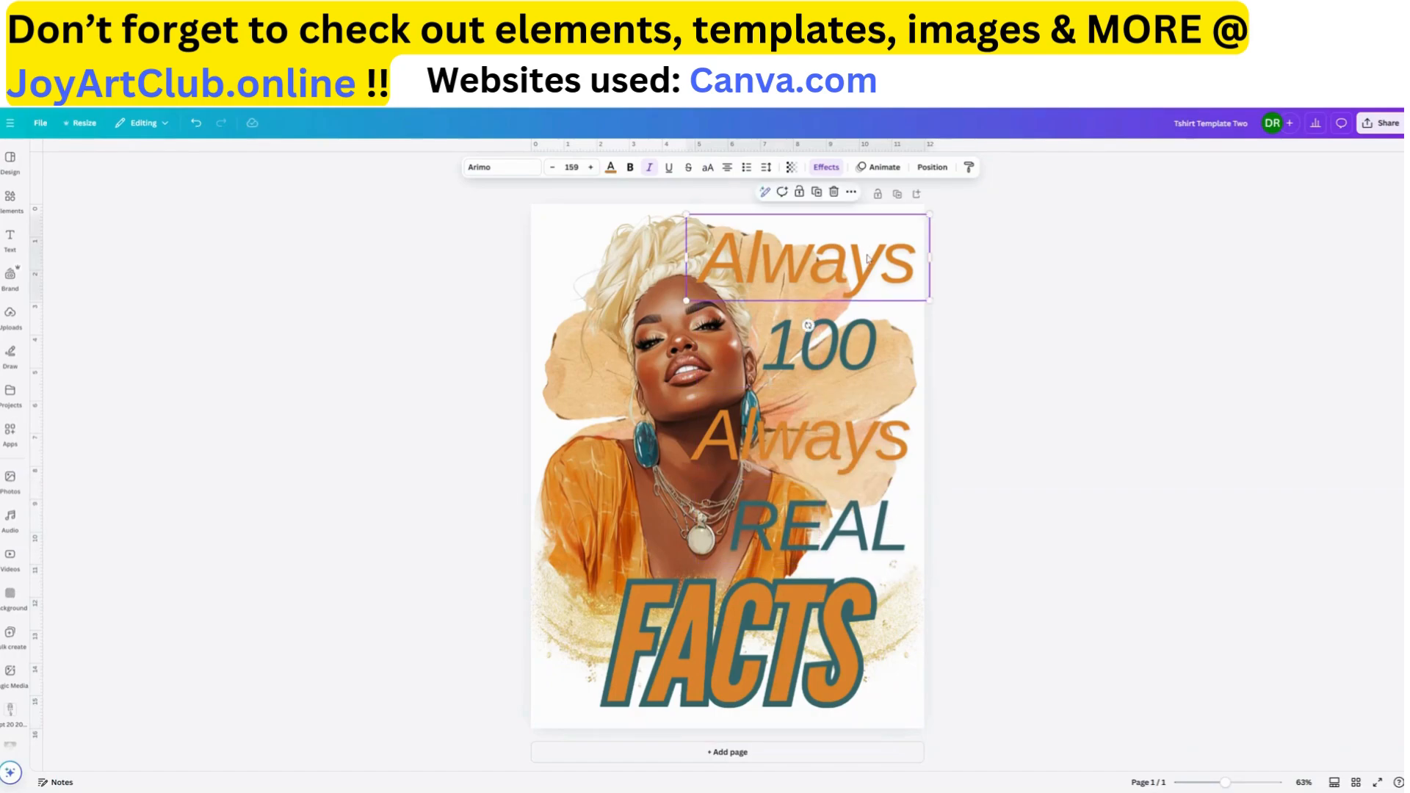
pyautogui.click(867, 248)
pyautogui.moveTo(866, 248); pyautogui.dragTo(868, 254)
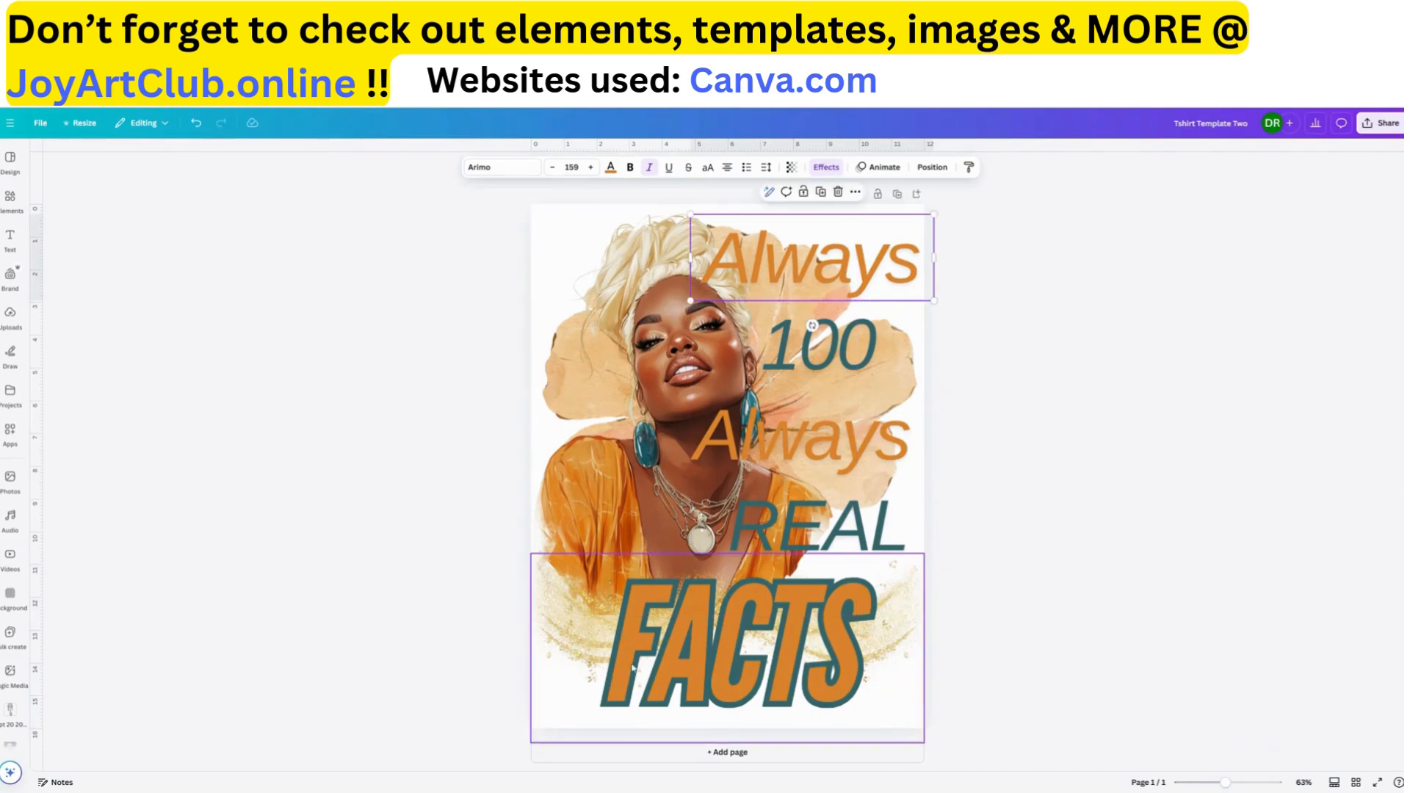
# Try dark slate, black, grey and gold for the "FACTS" outline, and settle on the dark charcoal
pyautogui.click(789, 670)
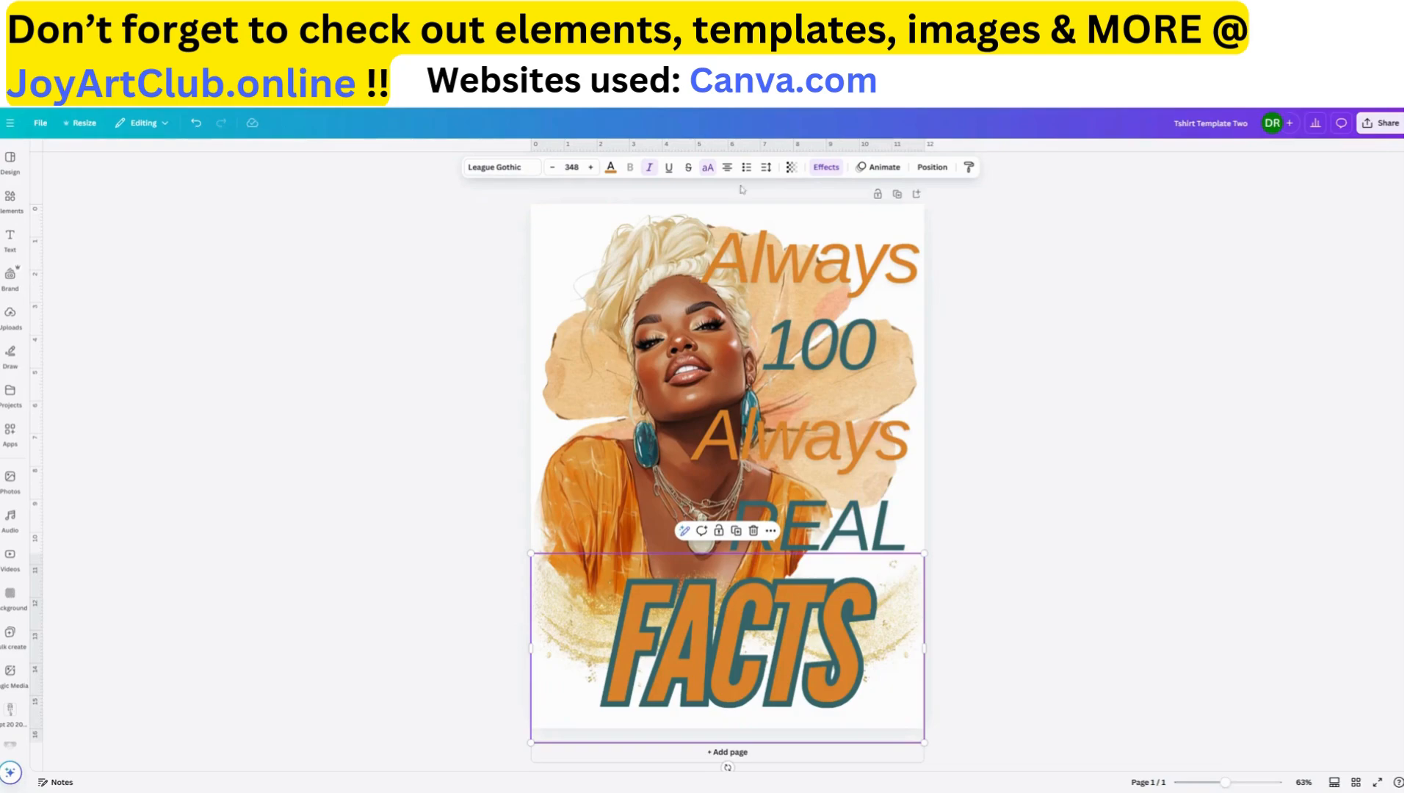
pyautogui.click(826, 168)
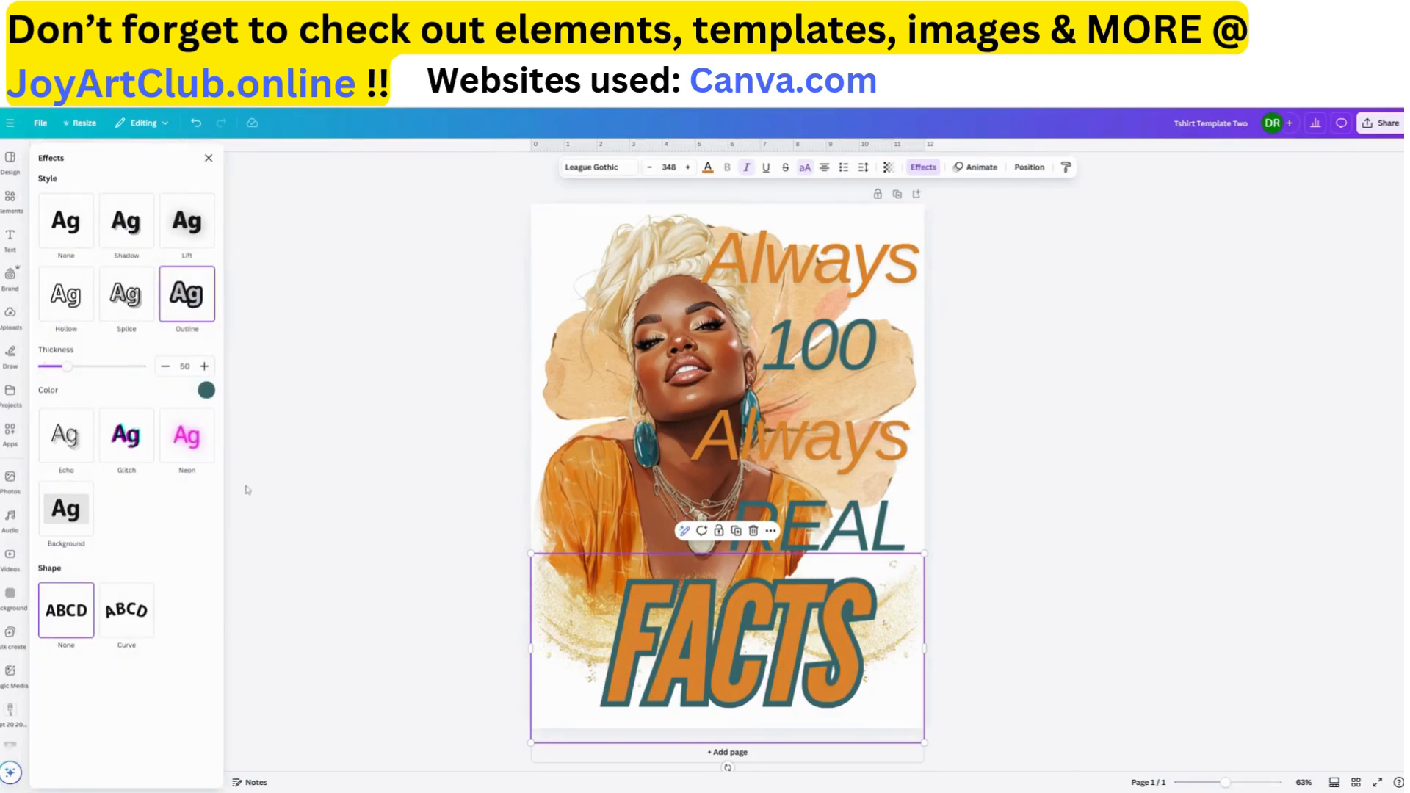
pyautogui.click(206, 390)
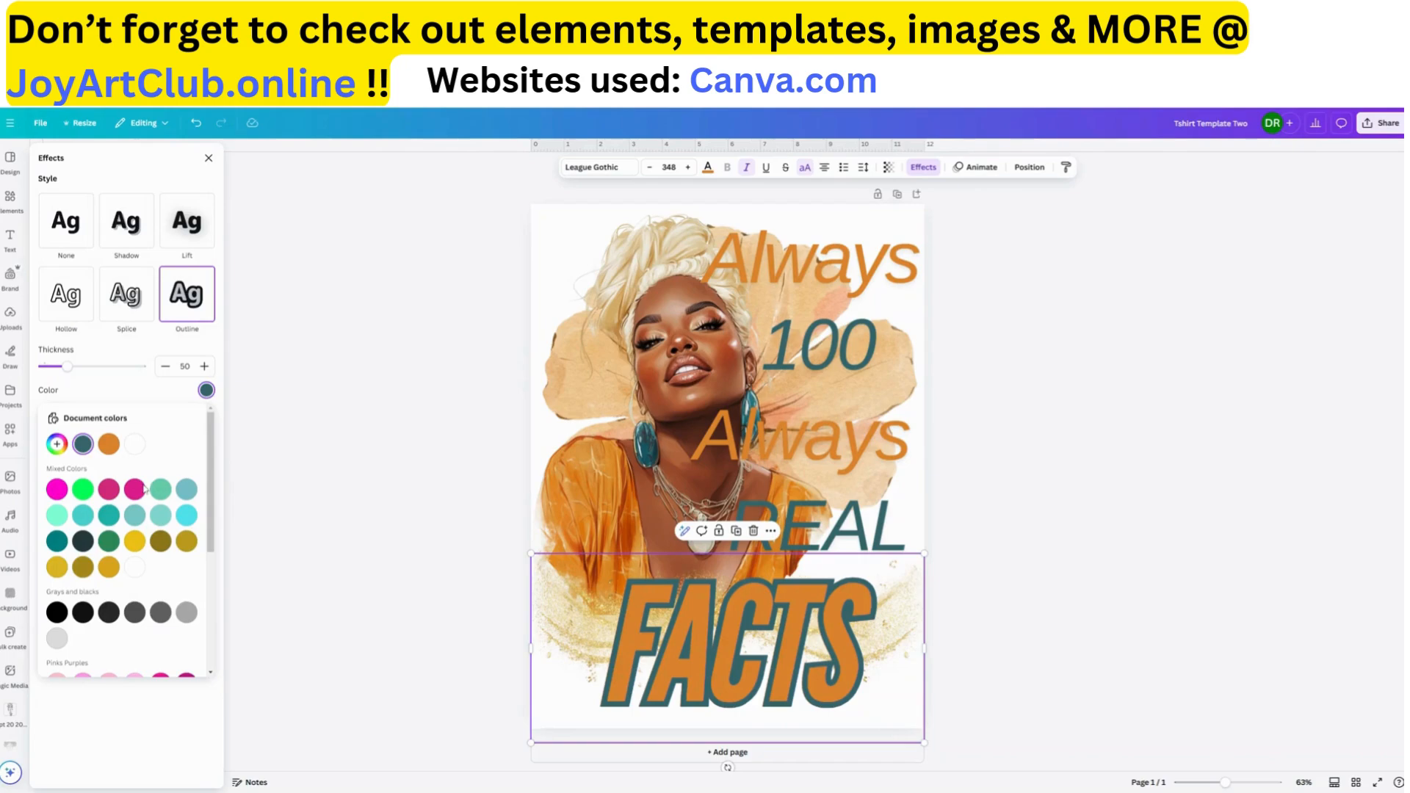
pyautogui.click(83, 541)
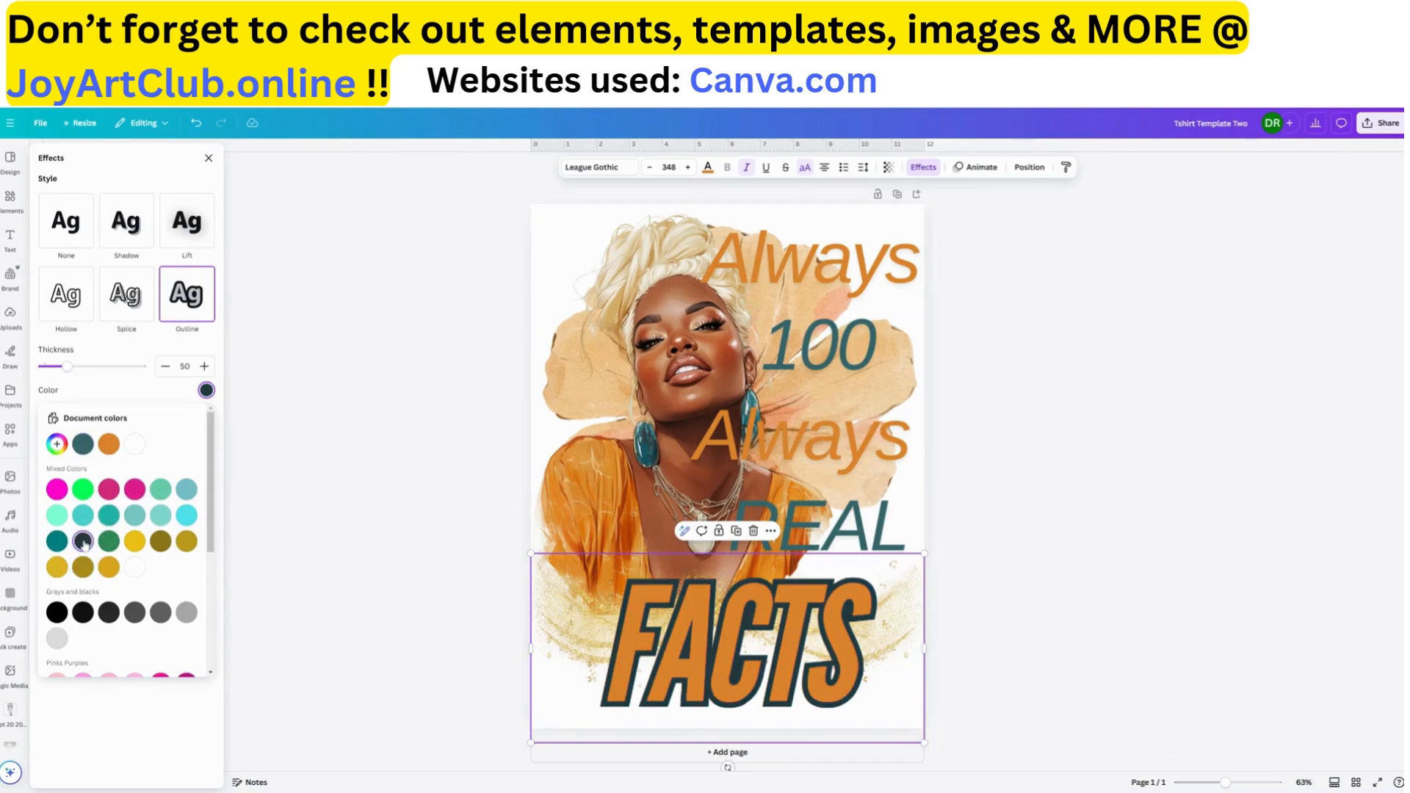
pyautogui.click(83, 617)
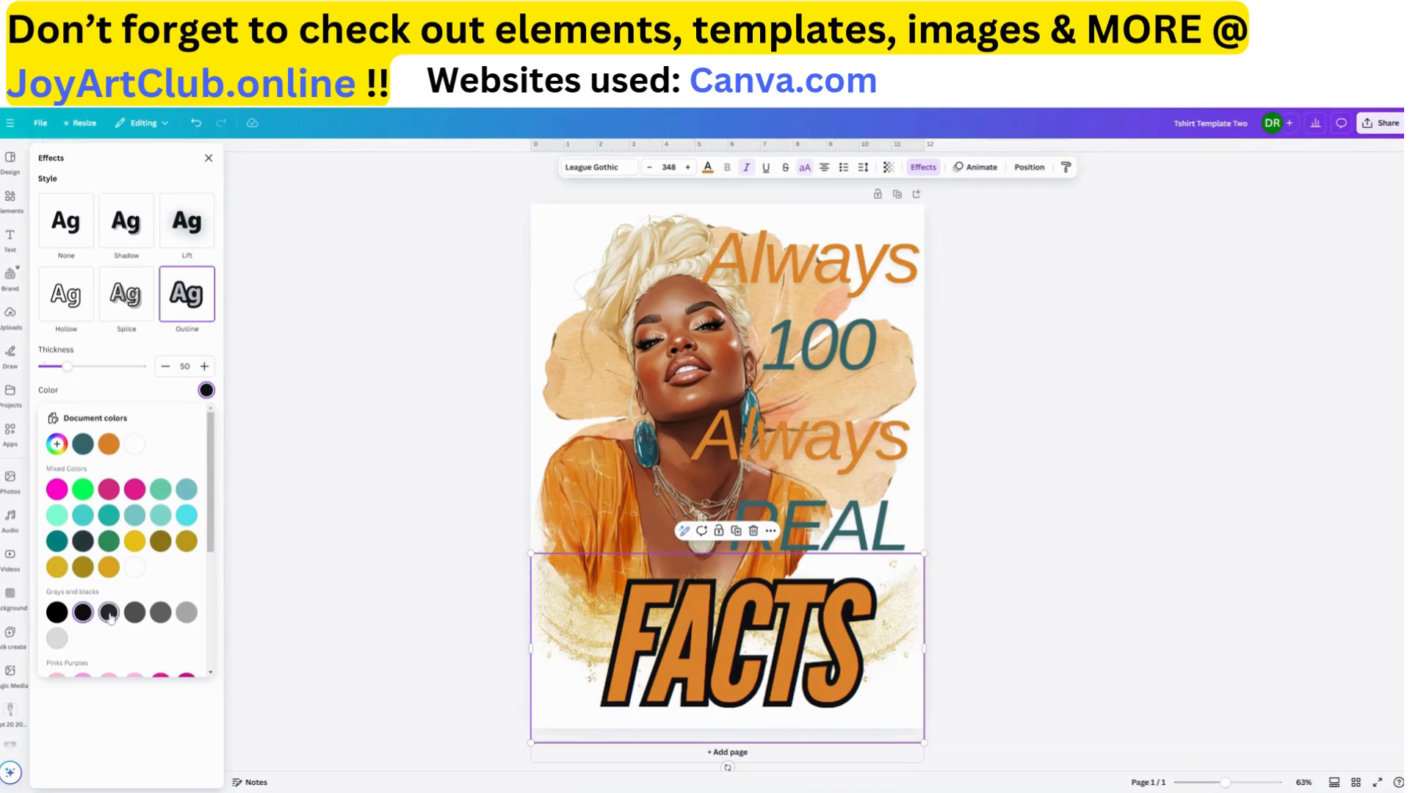
pyautogui.click(110, 615)
pyautogui.click(134, 614)
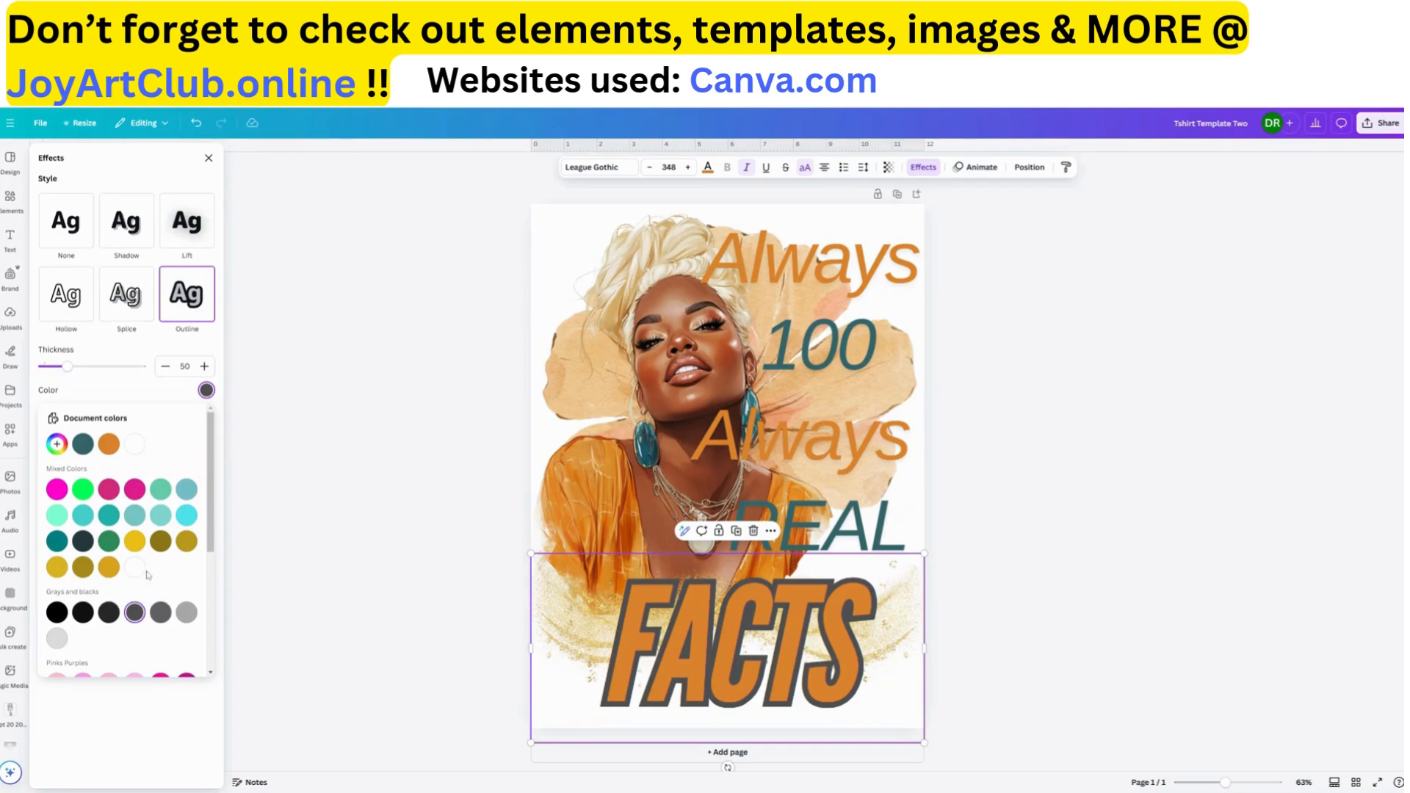
pyautogui.click(187, 541)
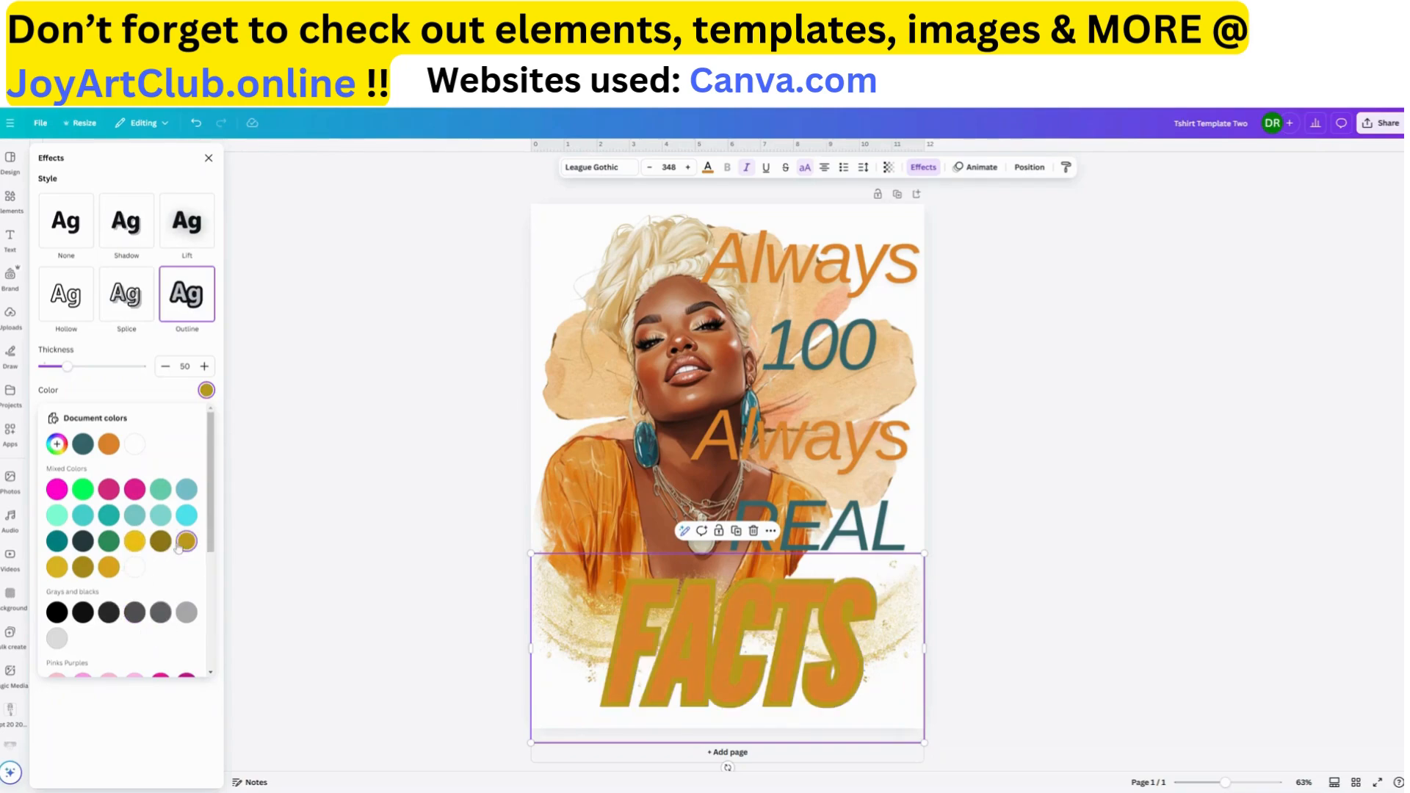
pyautogui.click(134, 541)
pyautogui.click(111, 619)
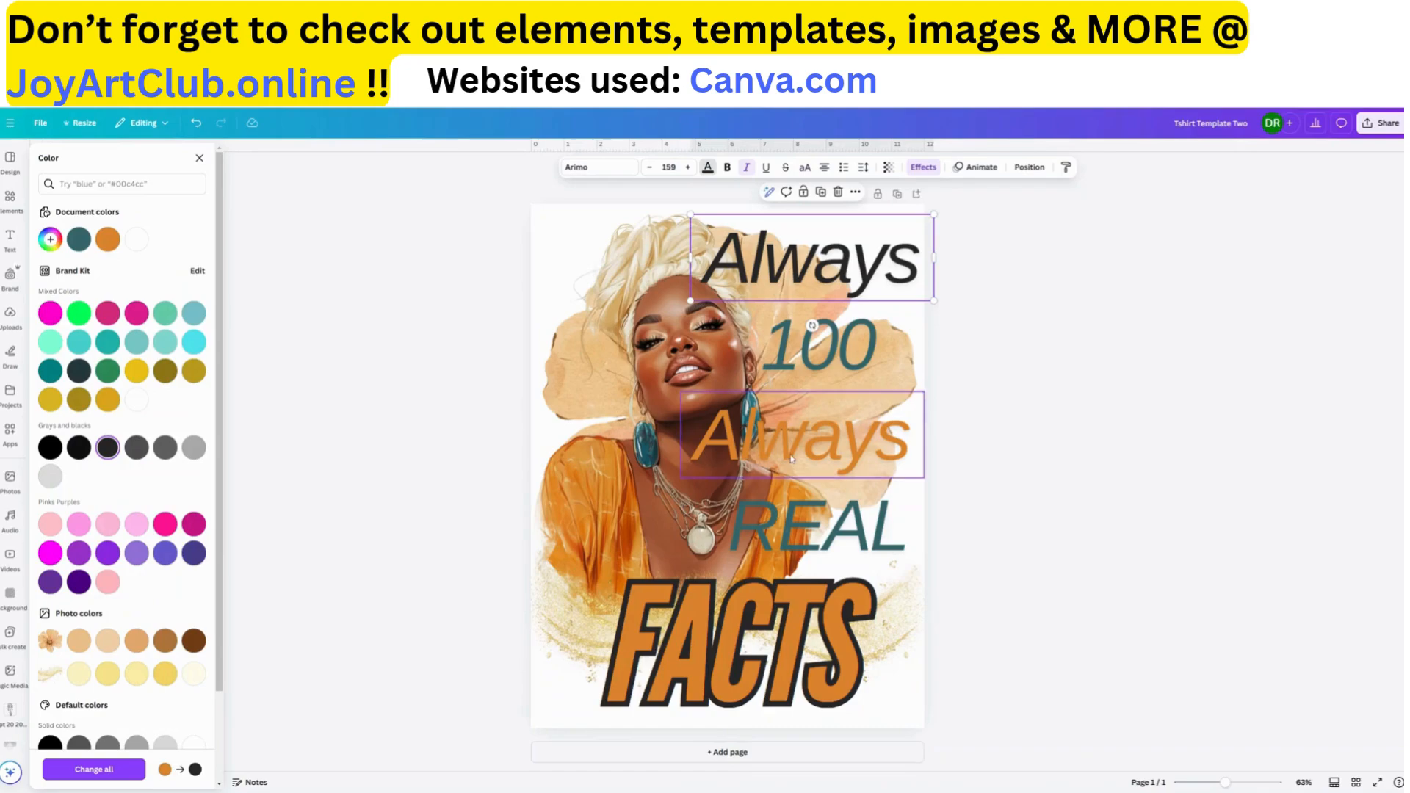
# Recolor the upper "Always" dark charcoal and copy its style onto the lower "Always"
pyautogui.click(793, 455)
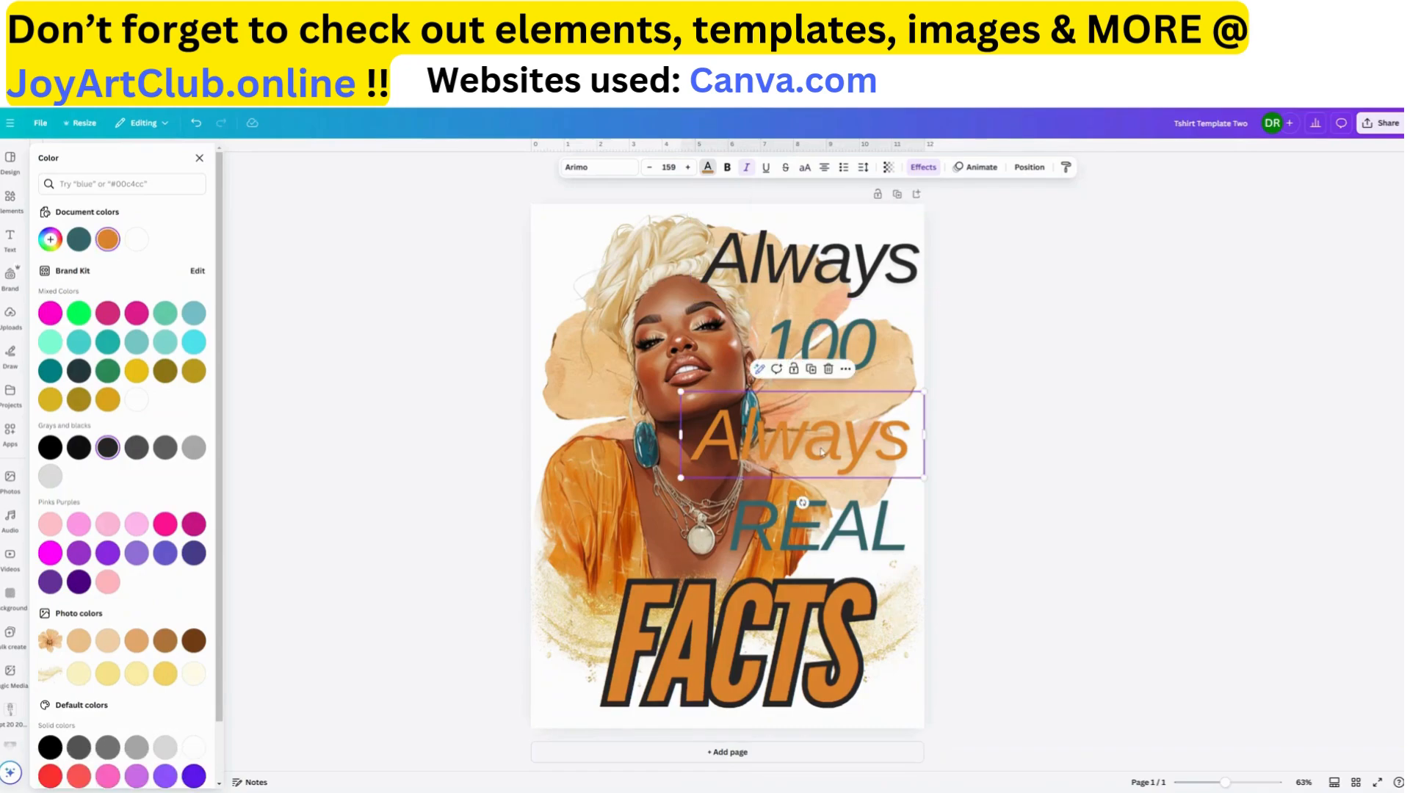
pyautogui.click(845, 263)
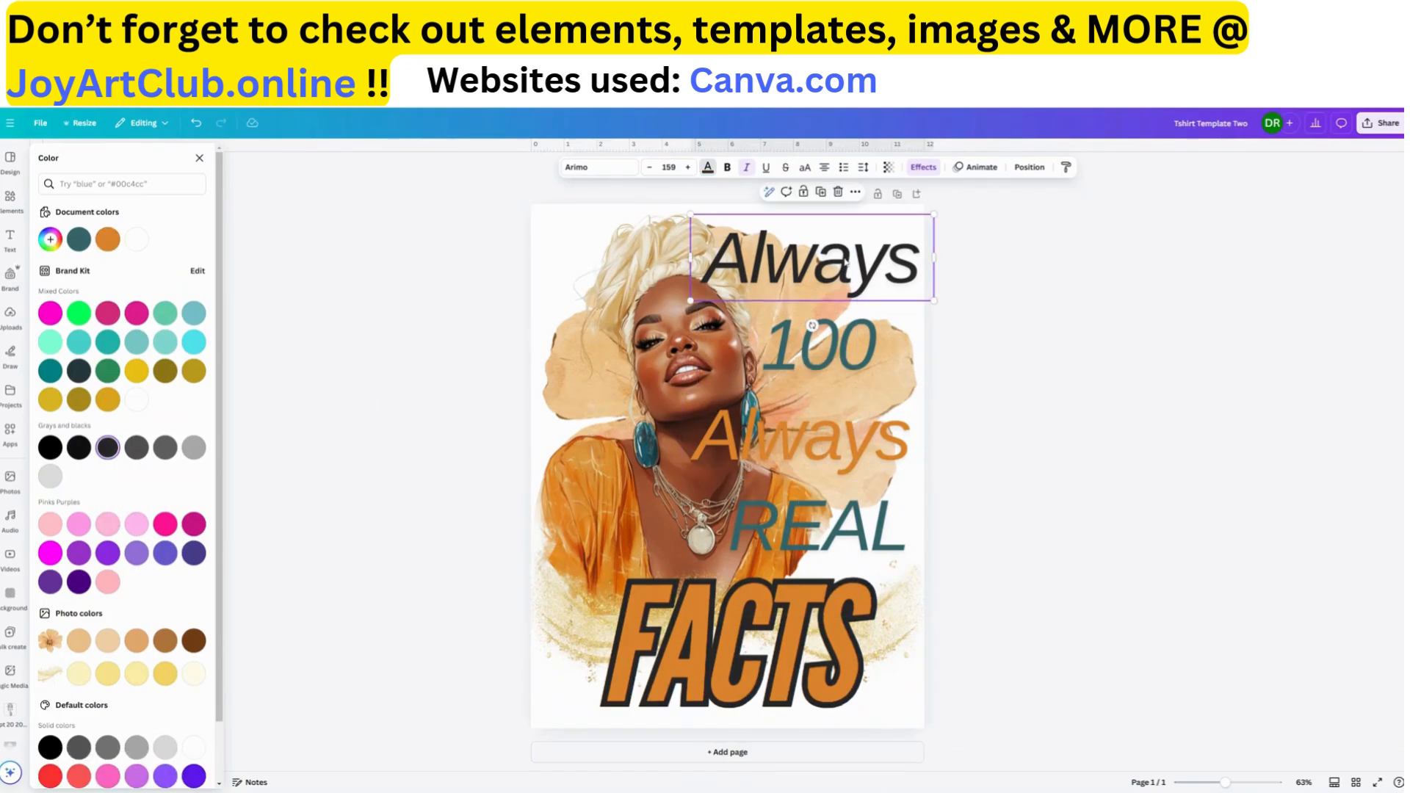
pyautogui.click(857, 193)
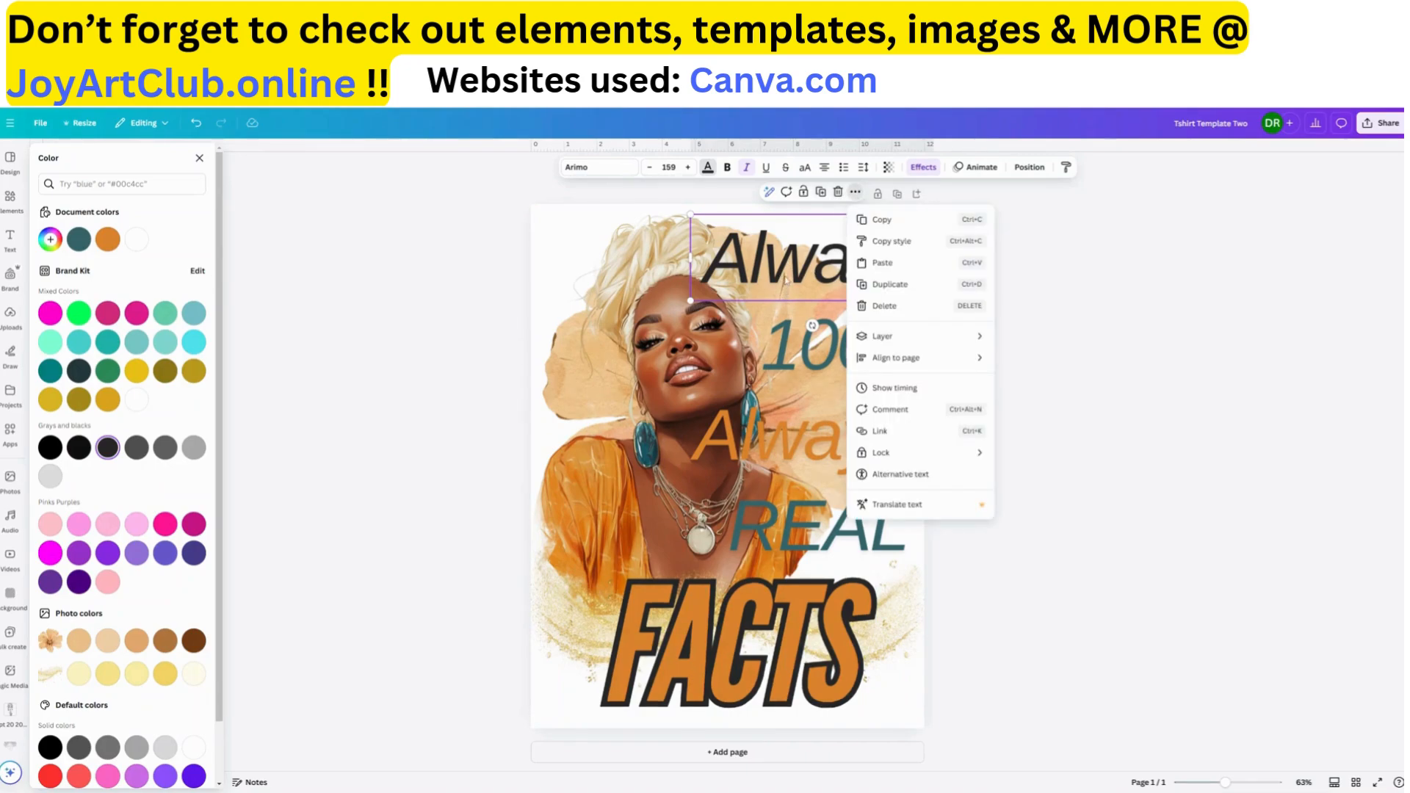
pyautogui.click(891, 241)
pyautogui.click(808, 450)
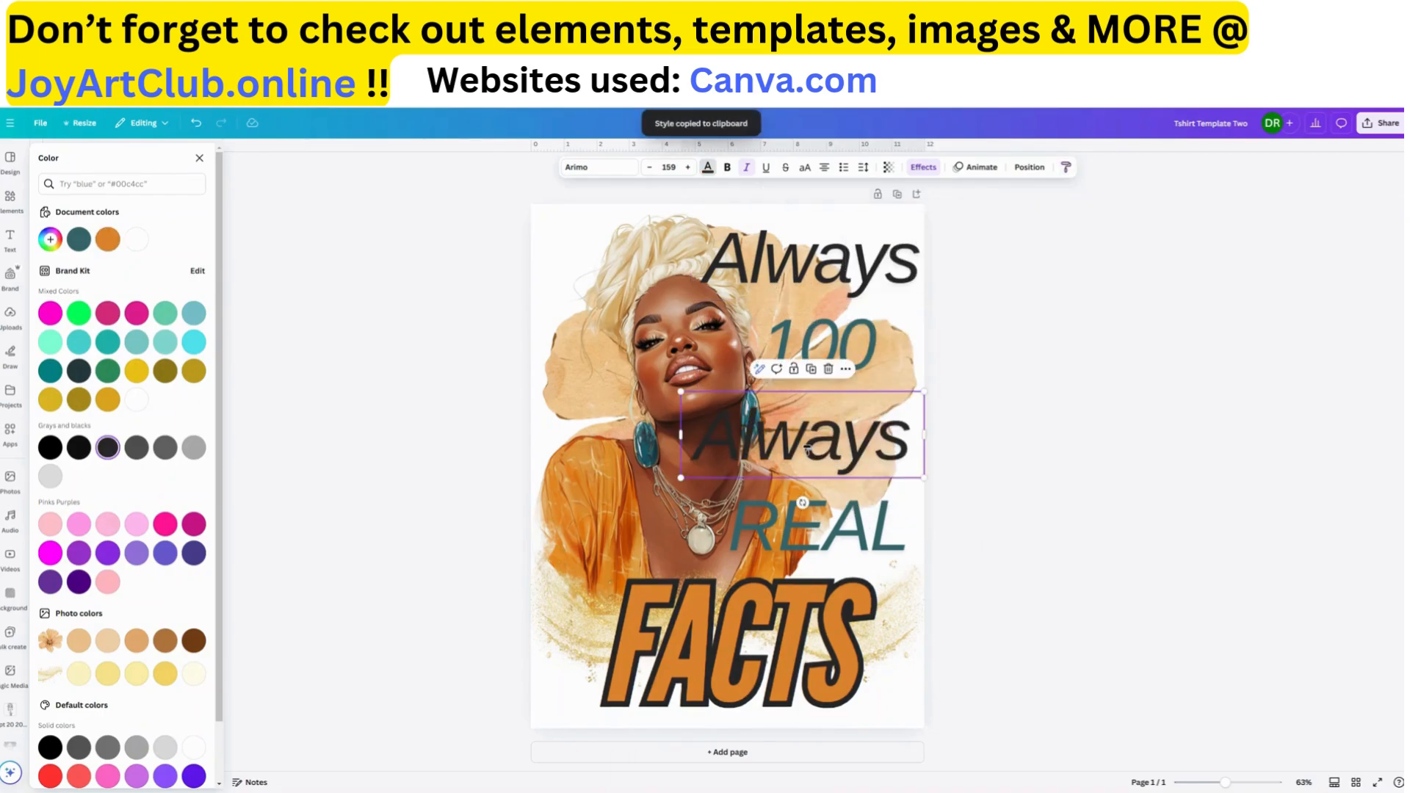
# Move the lower "Always" slightly down, and undo both that move and its copied charcoal style
pyautogui.moveTo(779, 451); pyautogui.dragTo(807, 447)
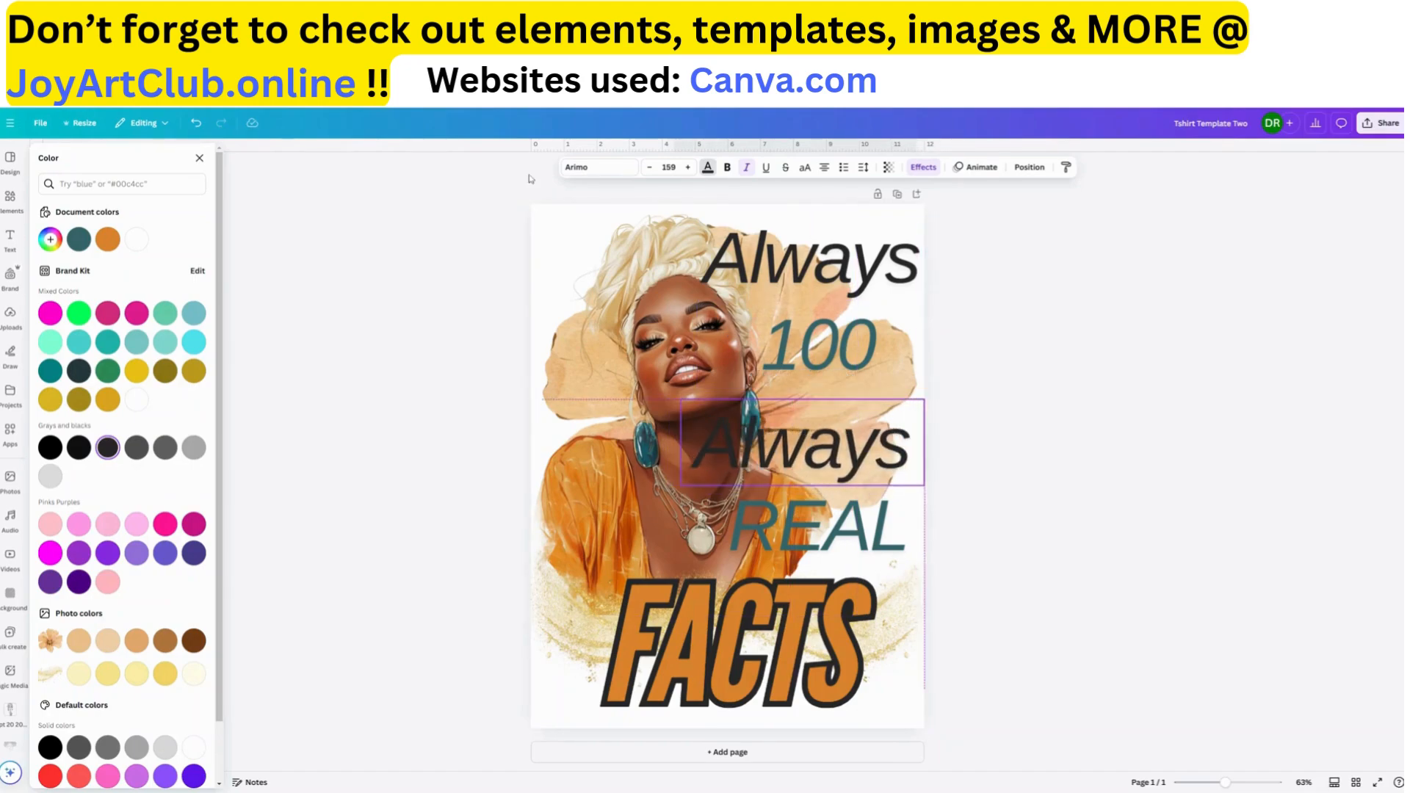
pyautogui.click(196, 123)
pyautogui.click(195, 125)
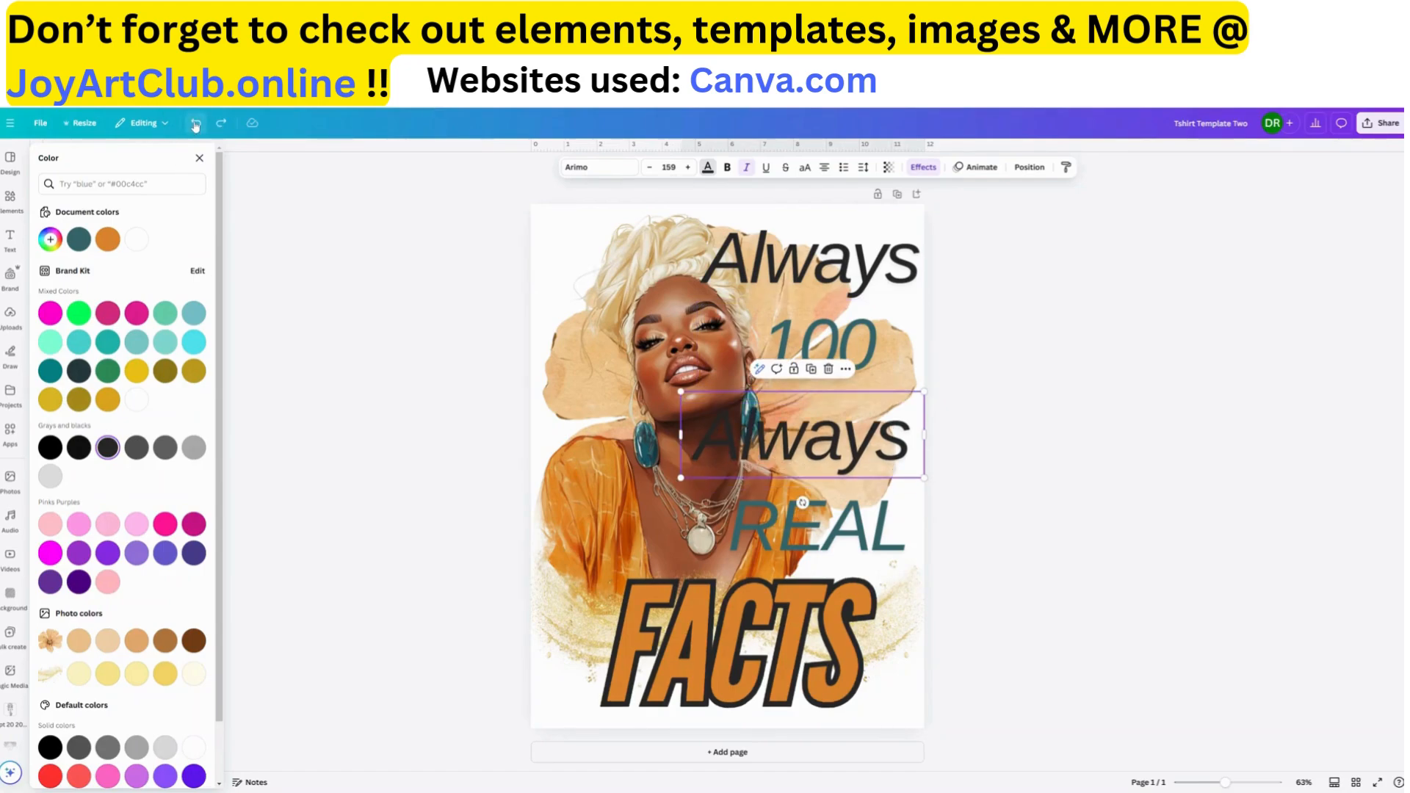
pyautogui.click(196, 125)
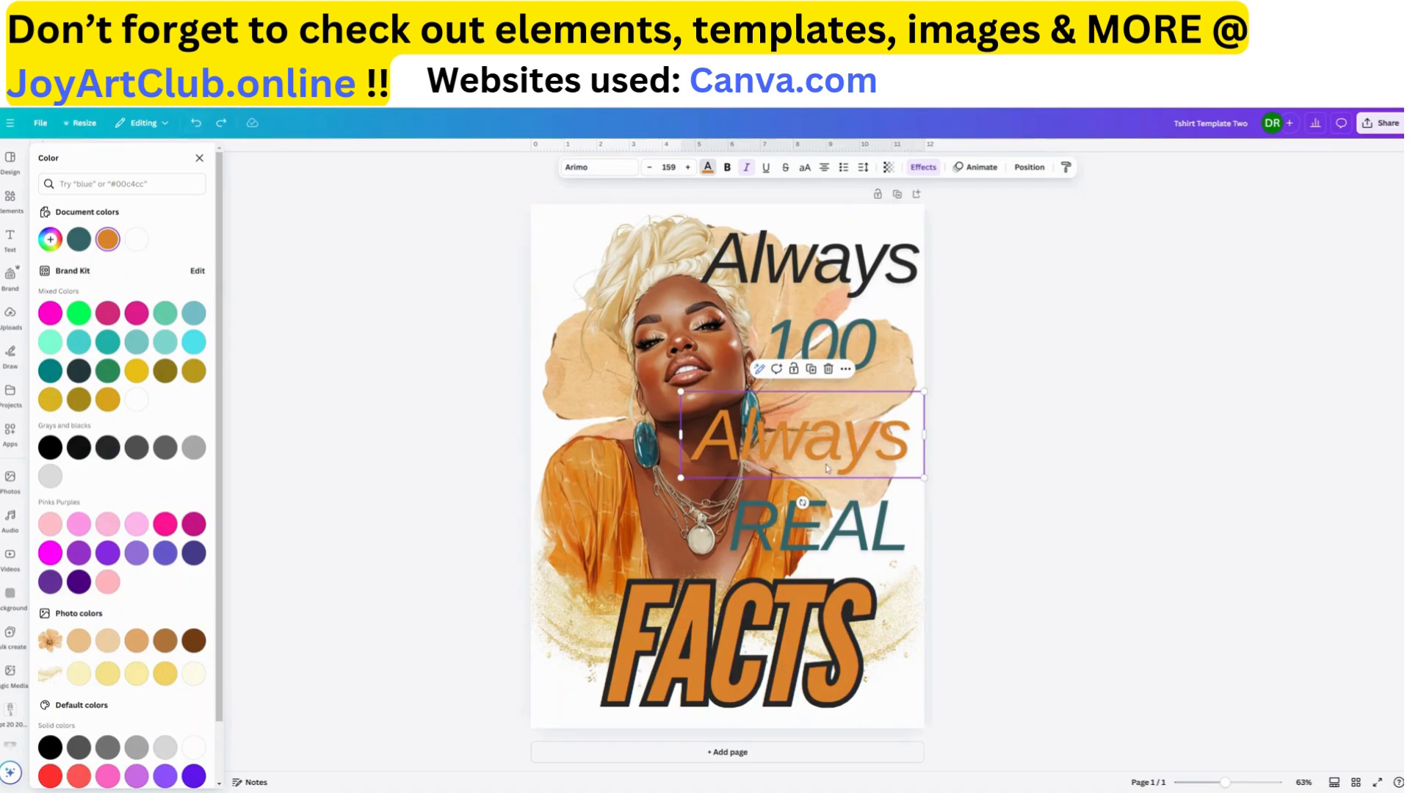
# Nudge the lower "Always" slightly down and the upper "Always" slightly up and left
pyautogui.moveTo(829, 476); pyautogui.dragTo(828, 484)
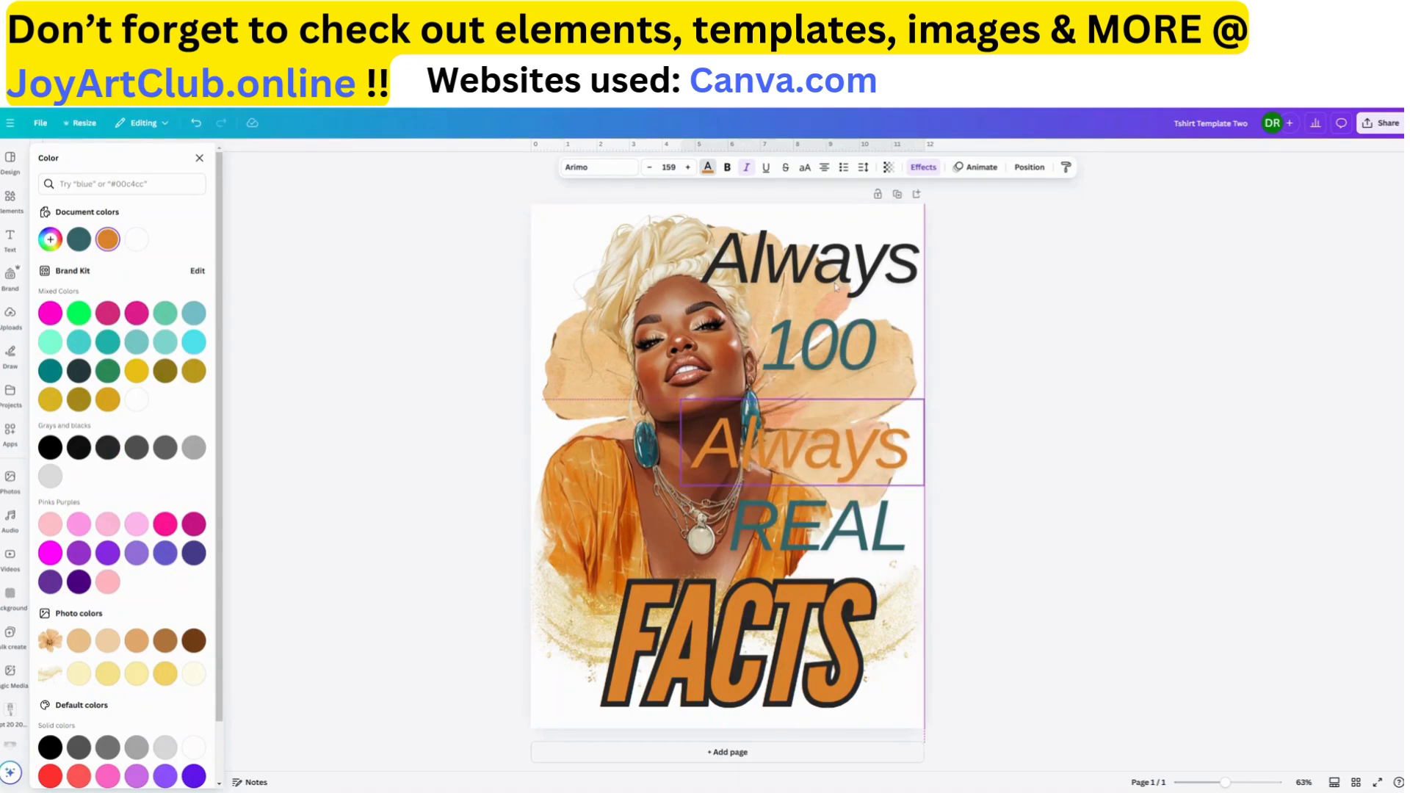
pyautogui.click(857, 288)
pyautogui.moveTo(857, 287); pyautogui.dragTo(852, 281)
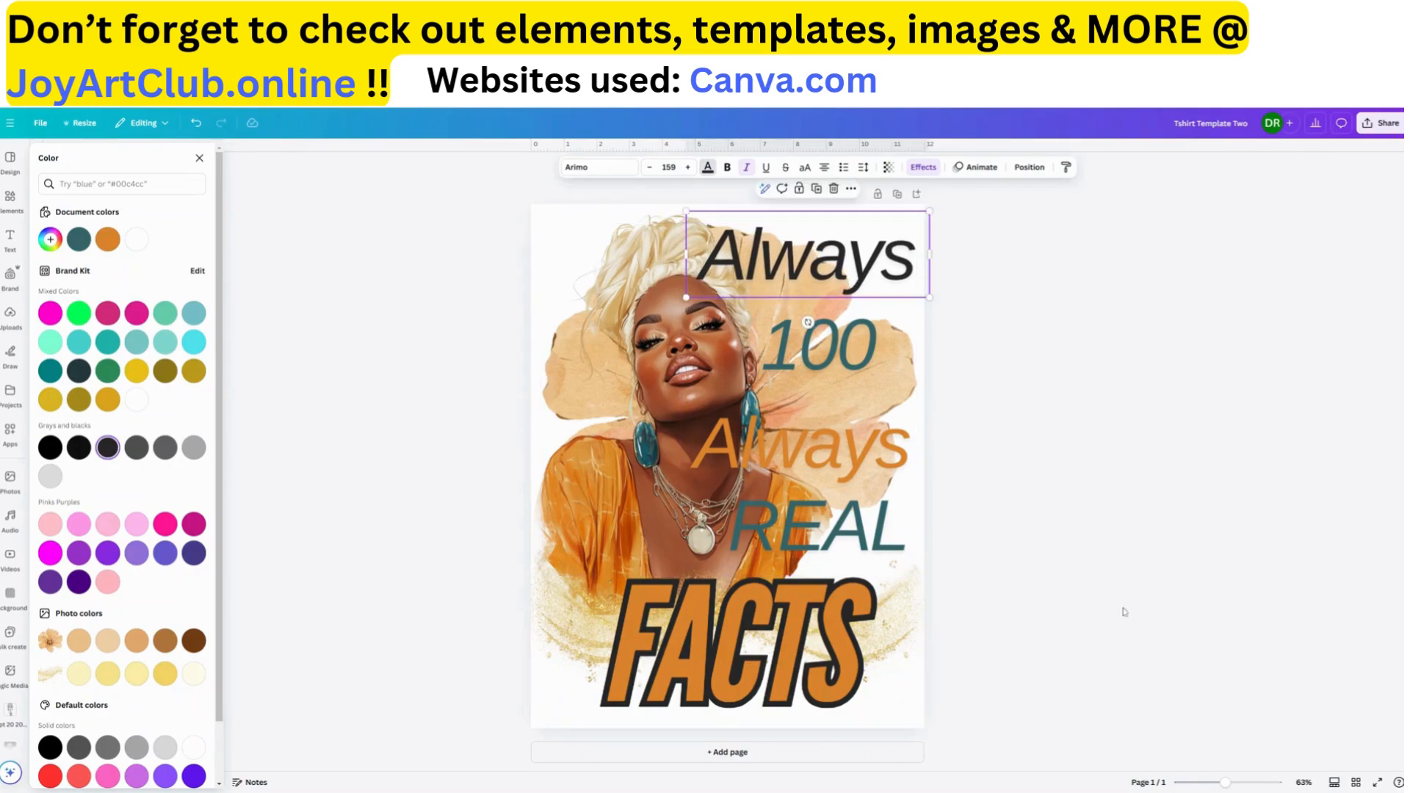
pyautogui.click(1089, 614)
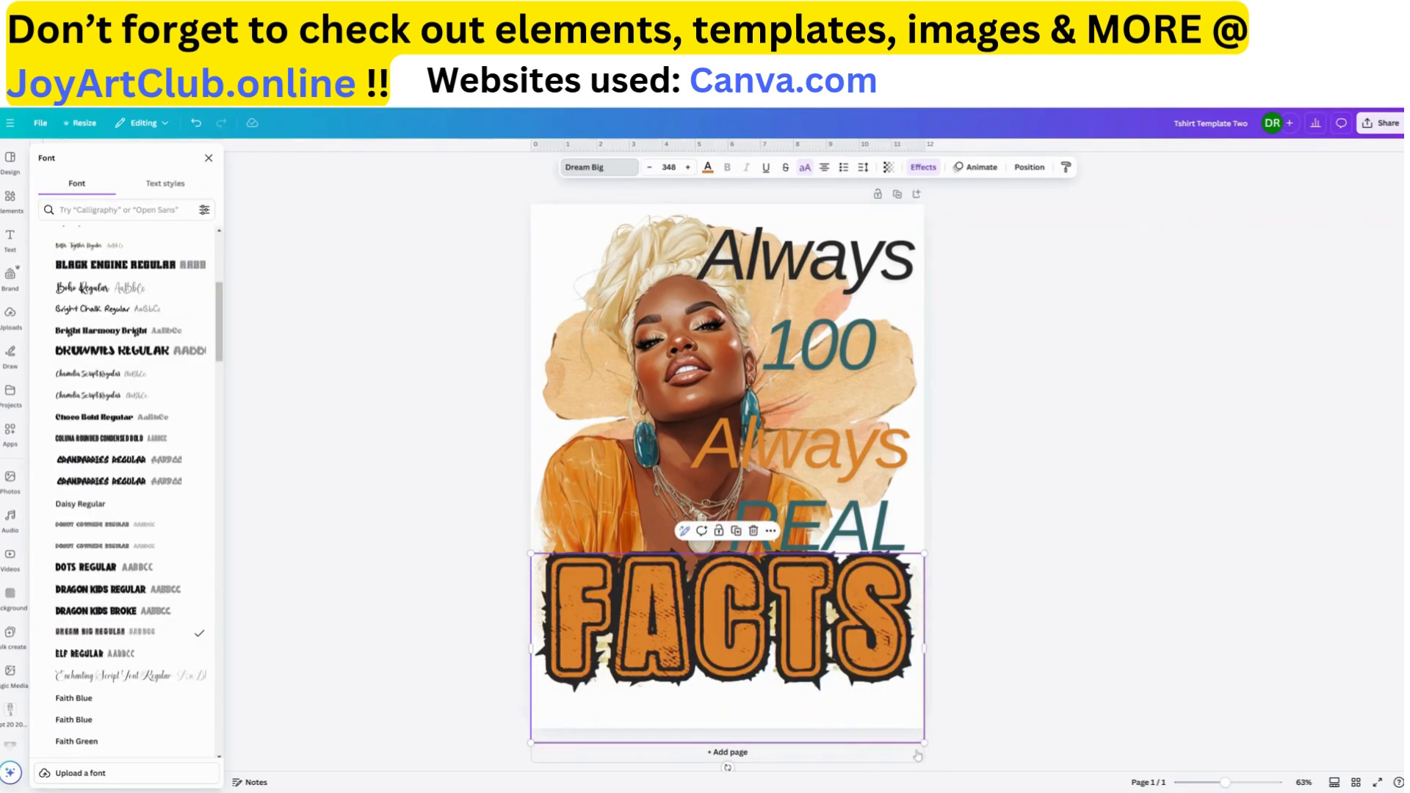
# Change the "FACTS" text to the Dream Big Regular font and move it slightly down, clear of "REAL"
pyautogui.moveTo(923, 742)
pyautogui.mouseDown()
pyautogui.moveTo(907, 732)
pyautogui.moveTo(924, 741)
pyautogui.mouseUp()
pyautogui.moveTo(800, 644); pyautogui.dragTo(799, 656)
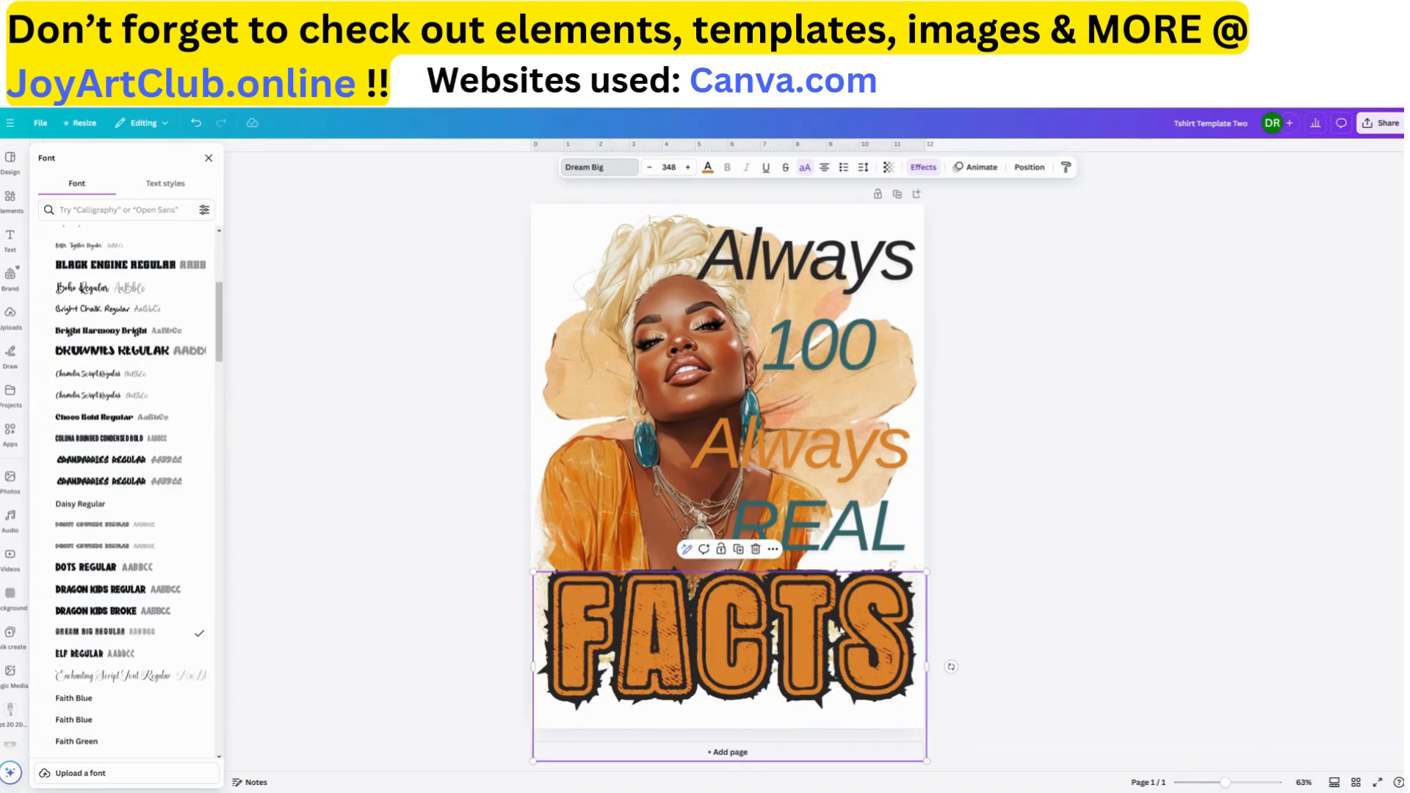
# Remove the outline effect from the "FACTS" text and move it slightly down
pyautogui.click(923, 168)
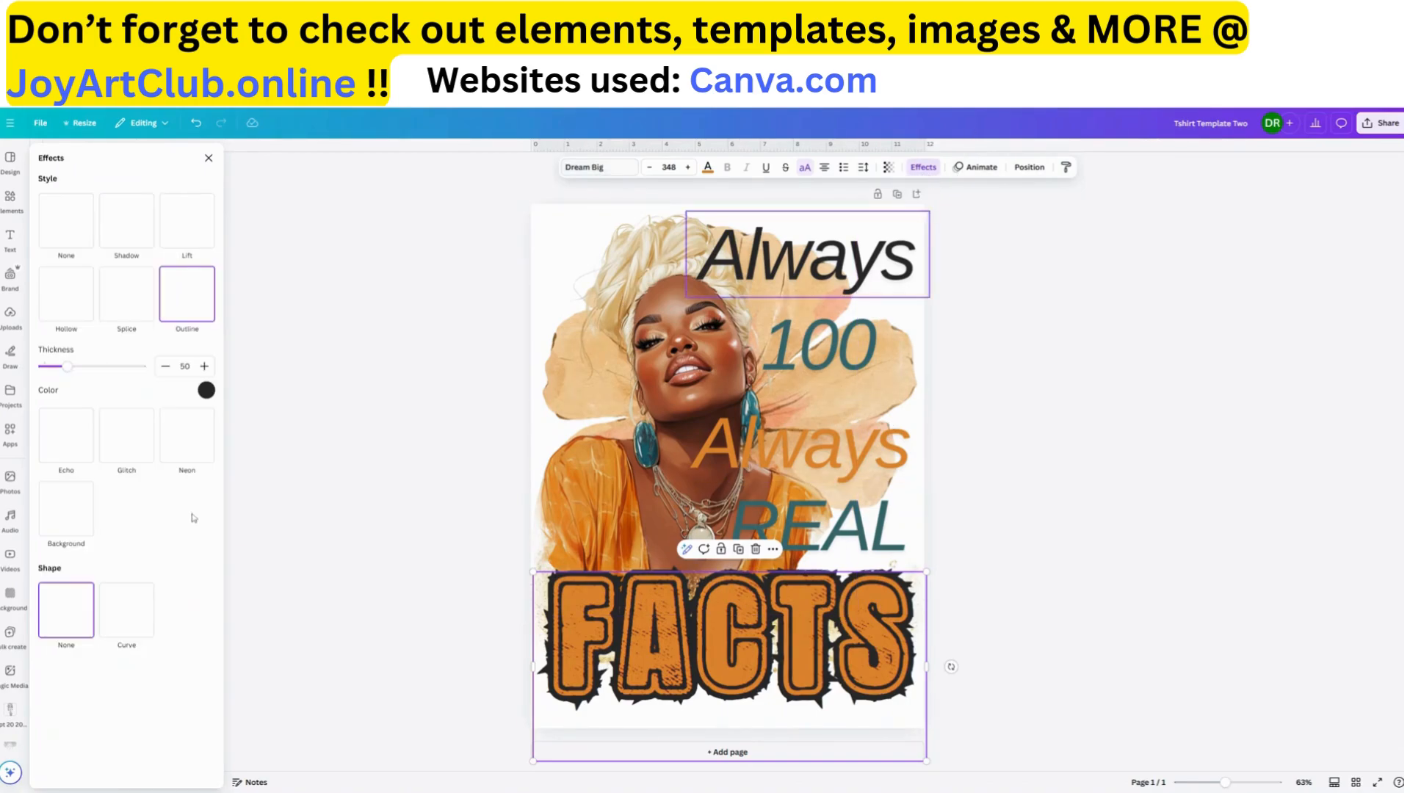
pyautogui.click(207, 391)
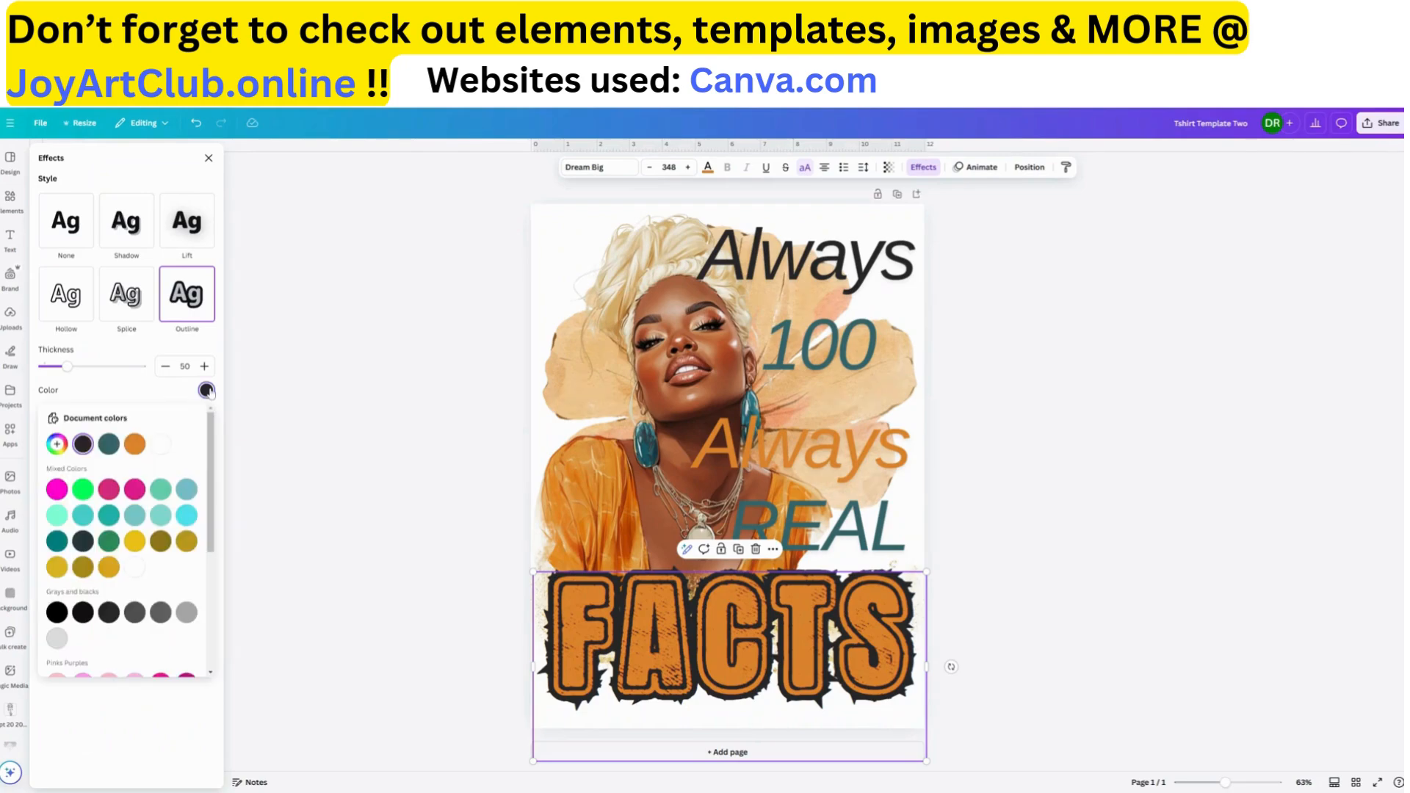
pyautogui.click(68, 229)
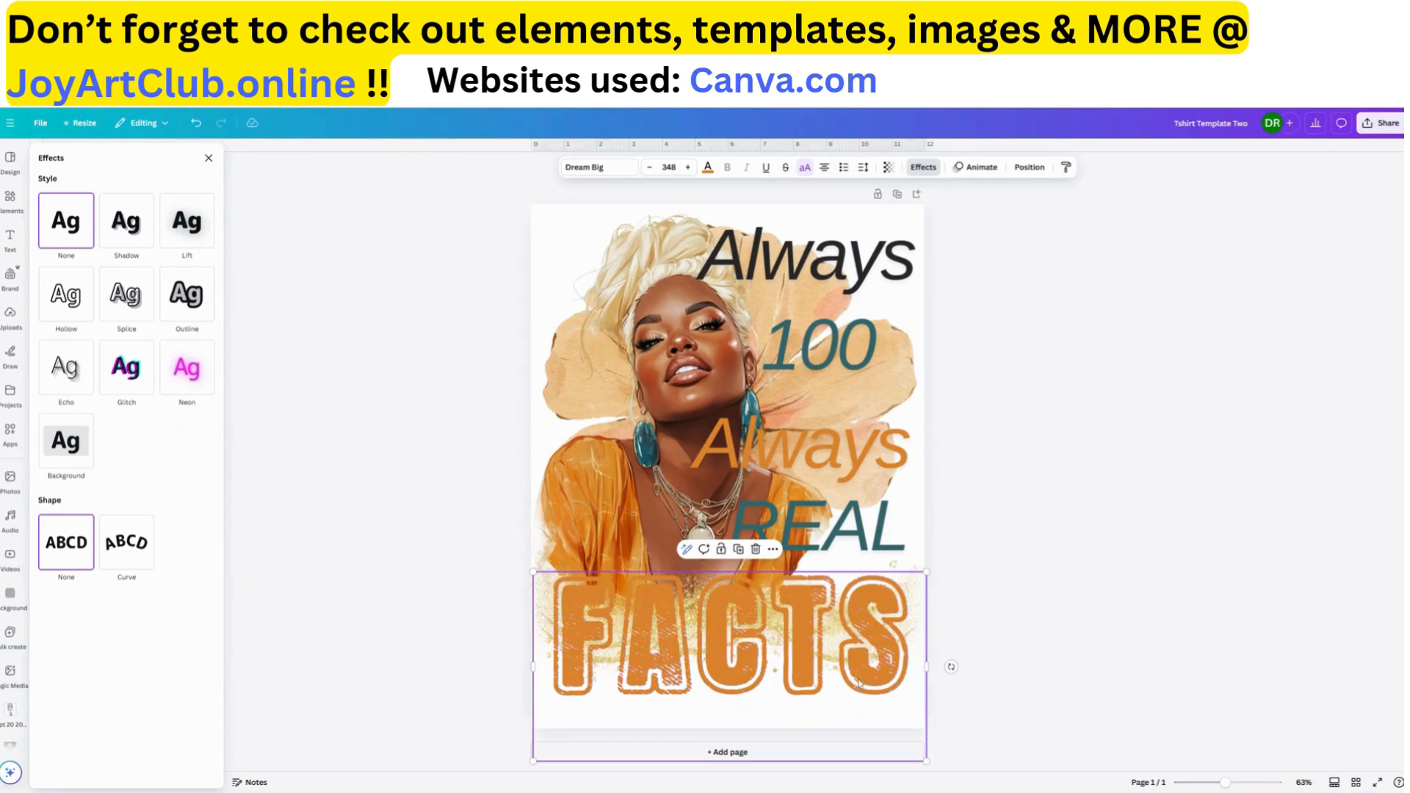
pyautogui.moveTo(859, 676)
pyautogui.mouseDown()
pyautogui.moveTo(860, 693)
pyautogui.moveTo(851, 674)
pyautogui.mouseUp()
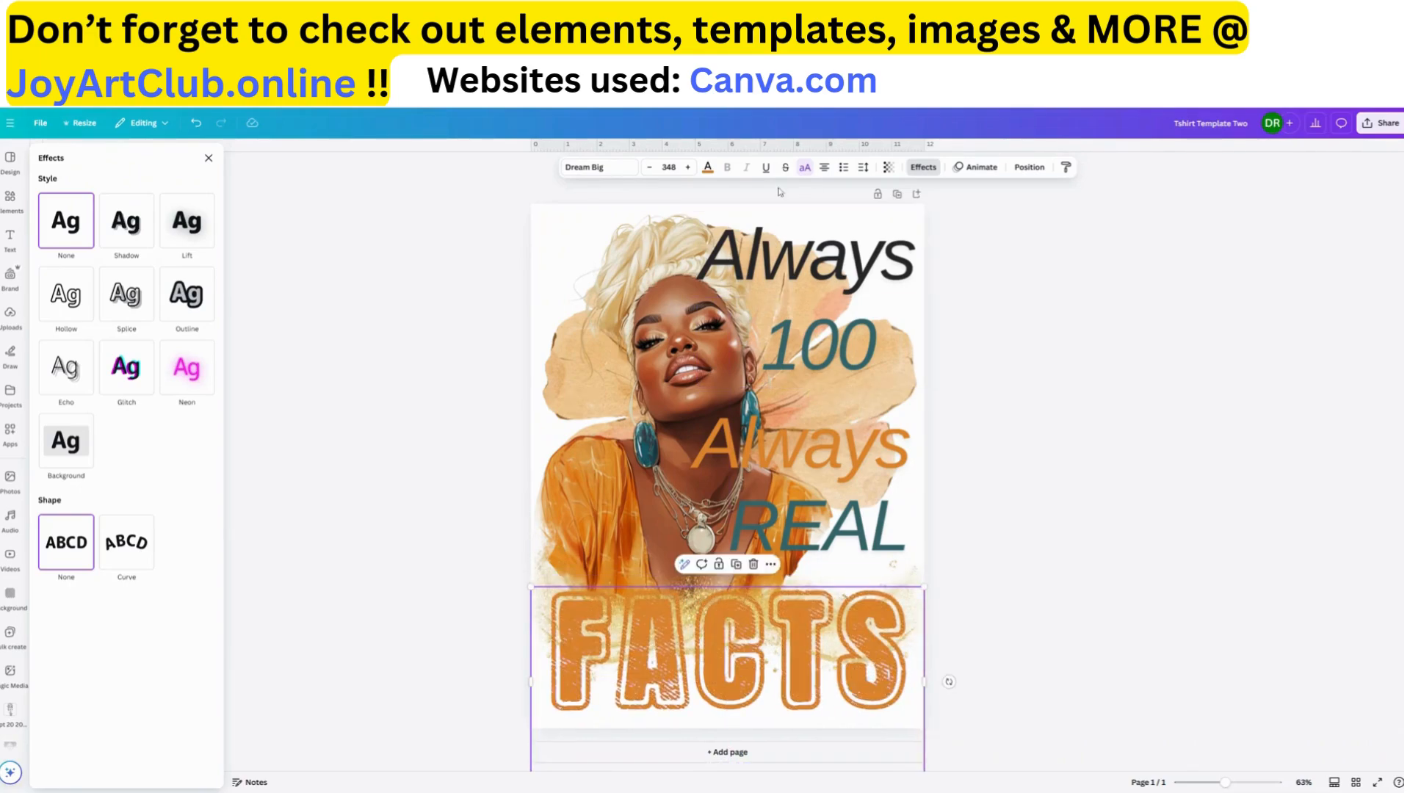
# Try dark charcoal on the "FACTS" text, and settle on the document's dark teal
pyautogui.click(707, 168)
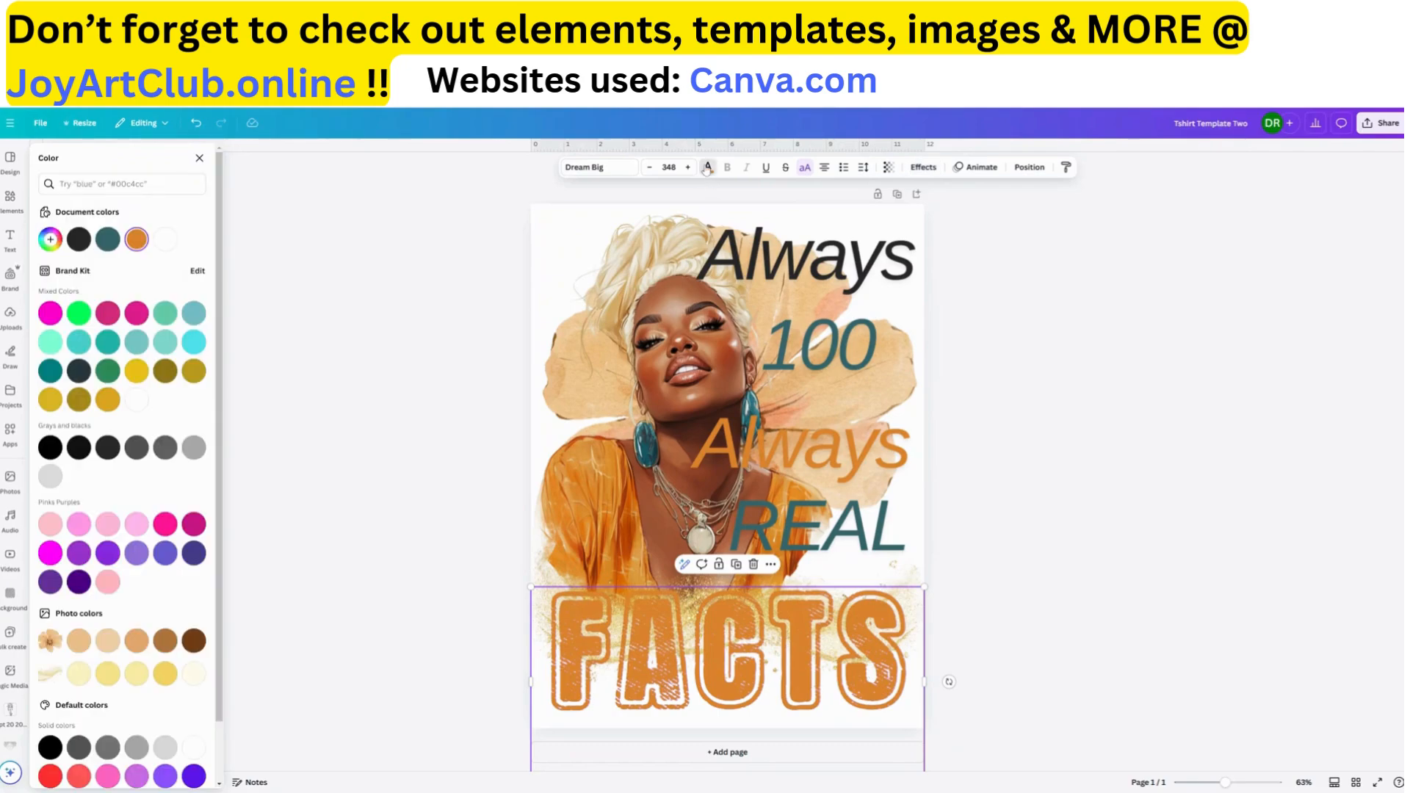
pyautogui.click(79, 239)
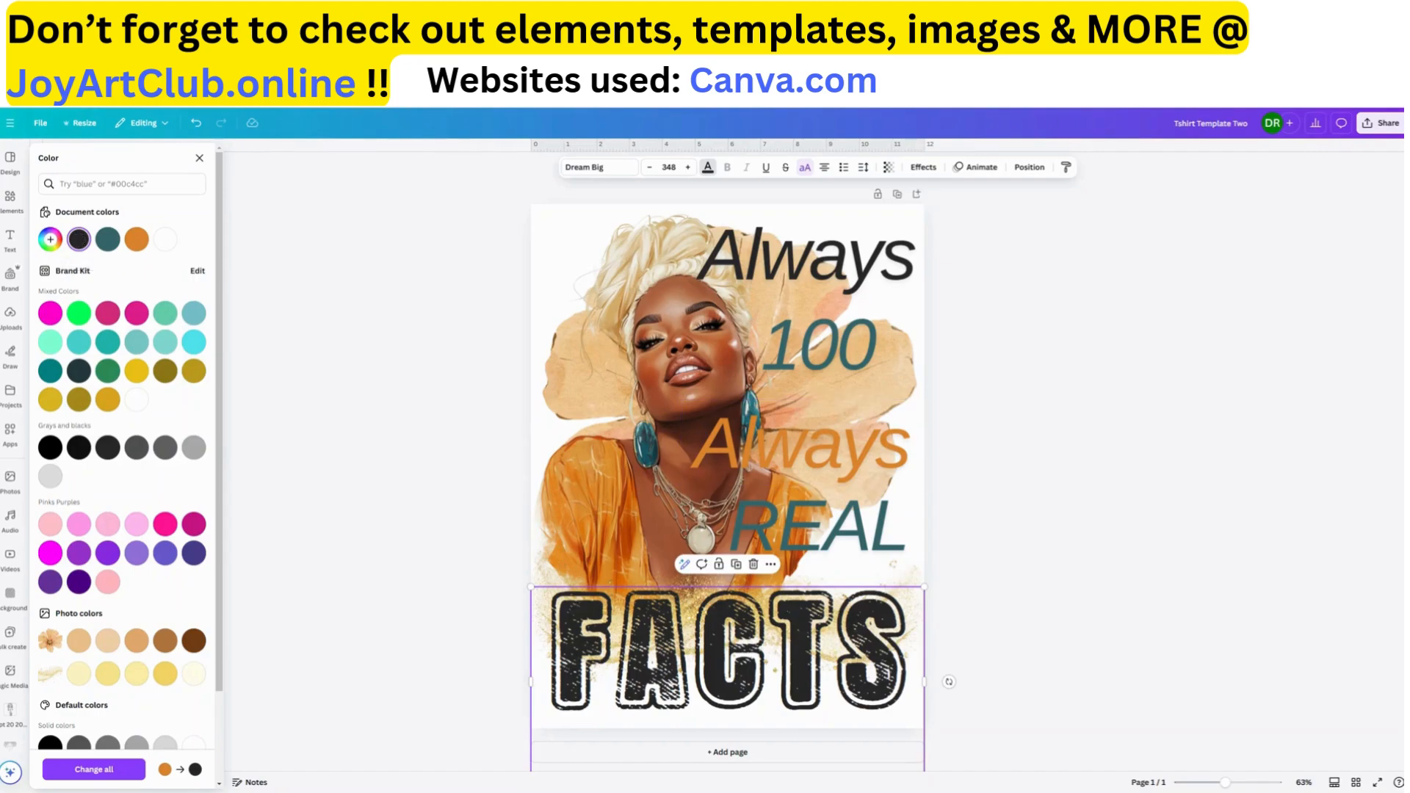
pyautogui.click(108, 239)
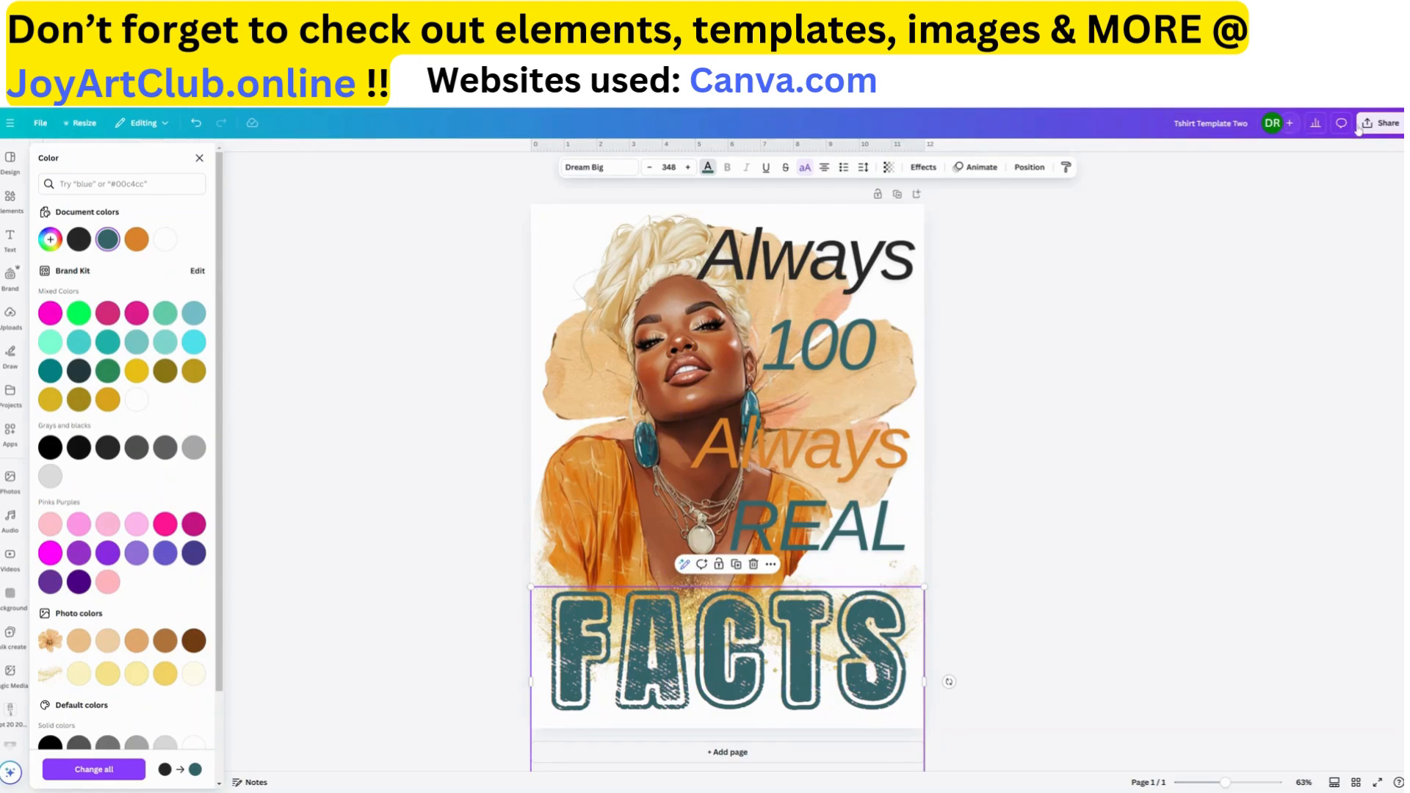
# Download the T-shirt design as a PNG with a transparent background and the size multiplier set to 3.125
pyautogui.click(1382, 123)
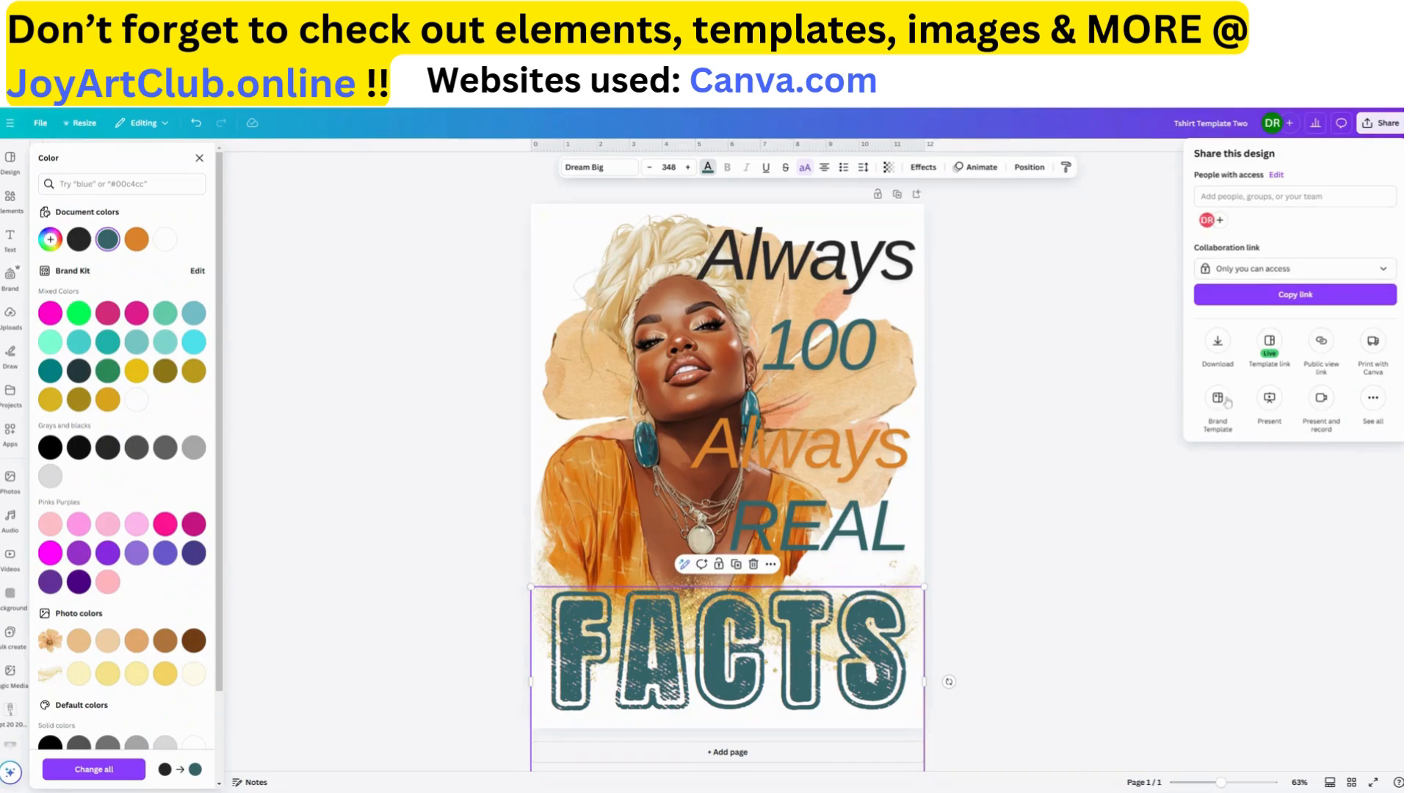
pyautogui.click(1218, 343)
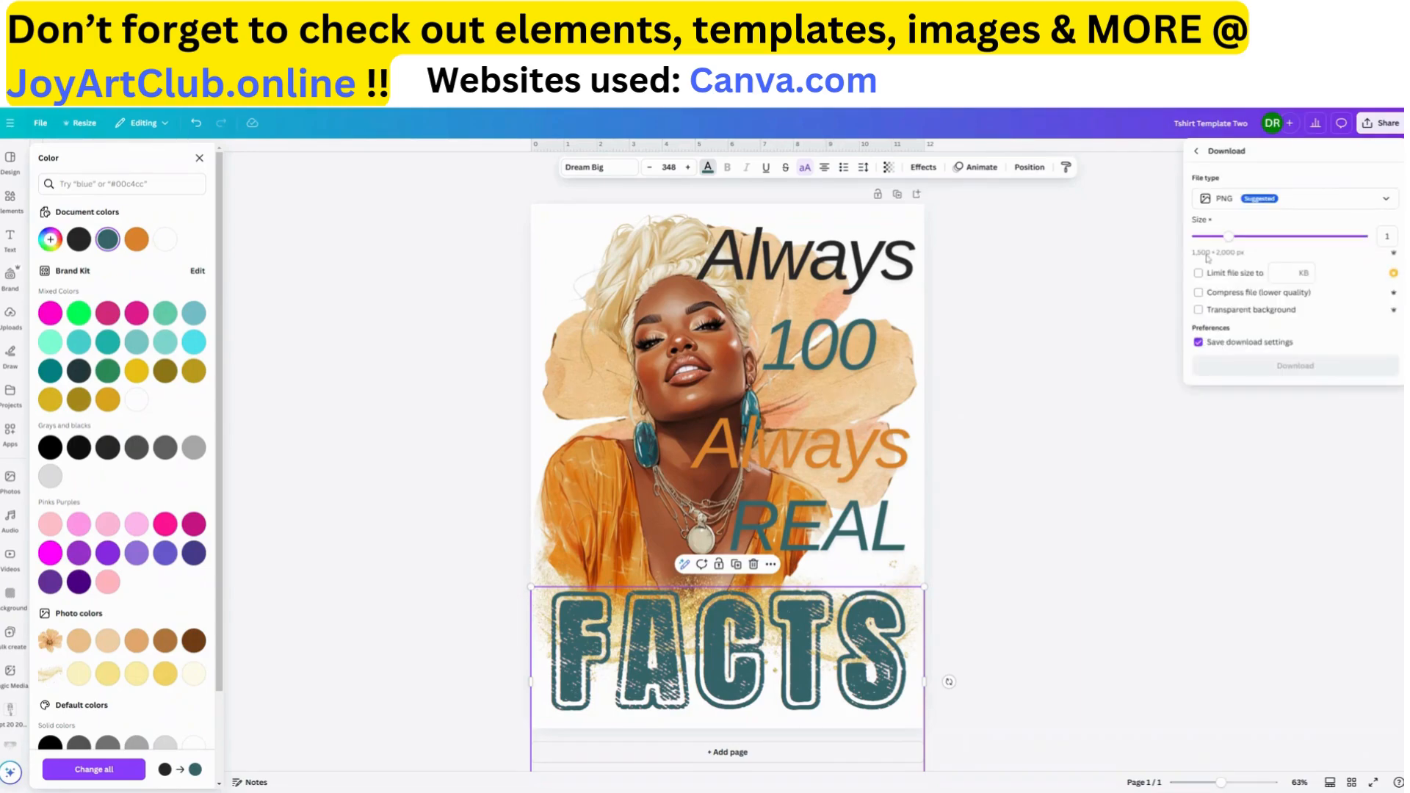
pyautogui.click(1198, 309)
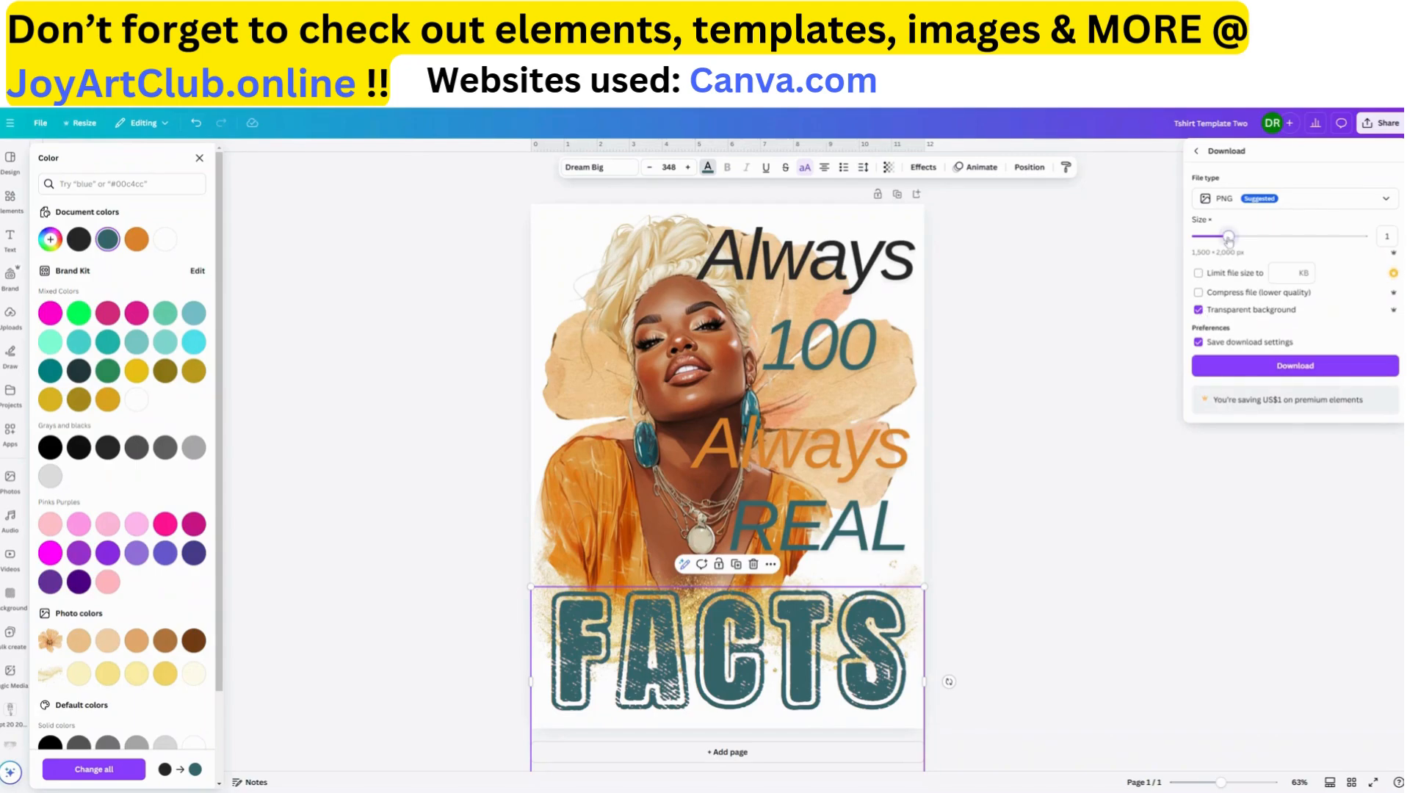
pyautogui.moveTo(1229, 241); pyautogui.dragTo(1365, 247)
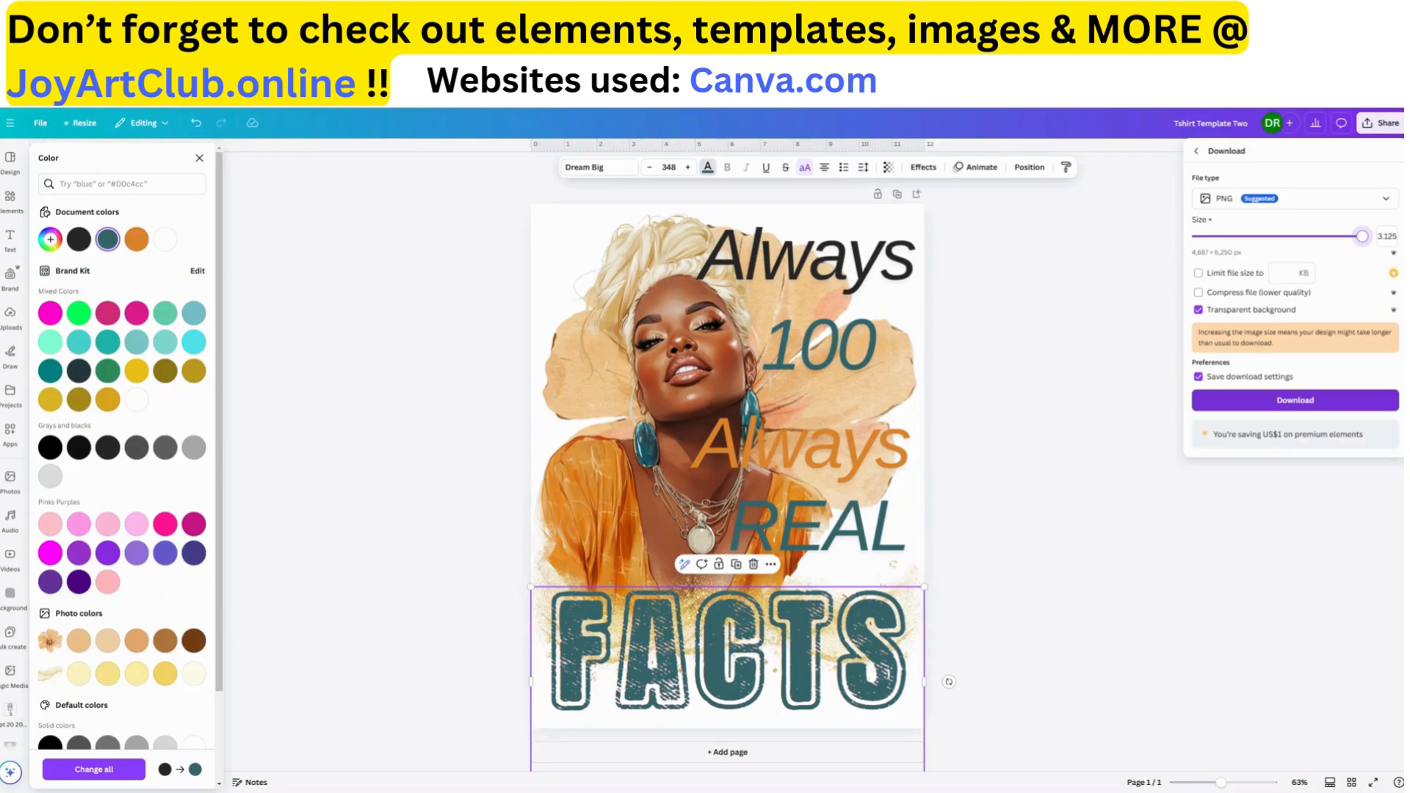
pyautogui.click(1294, 403)
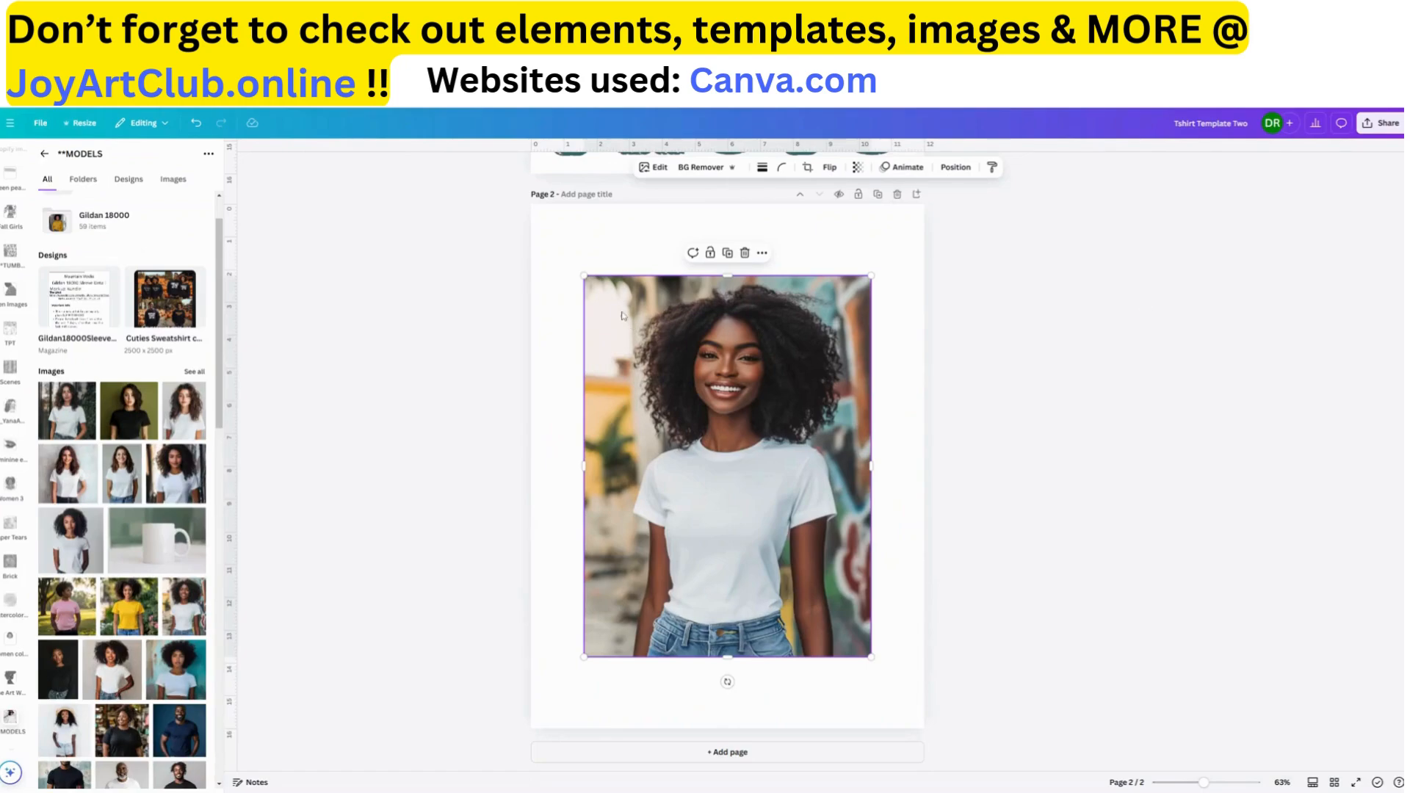
# Align the model photo with page 2's upper-left corner, enlarge it to fill the page, and reposition it so the shirt is centered
pyautogui.scroll(5, 621, 316)
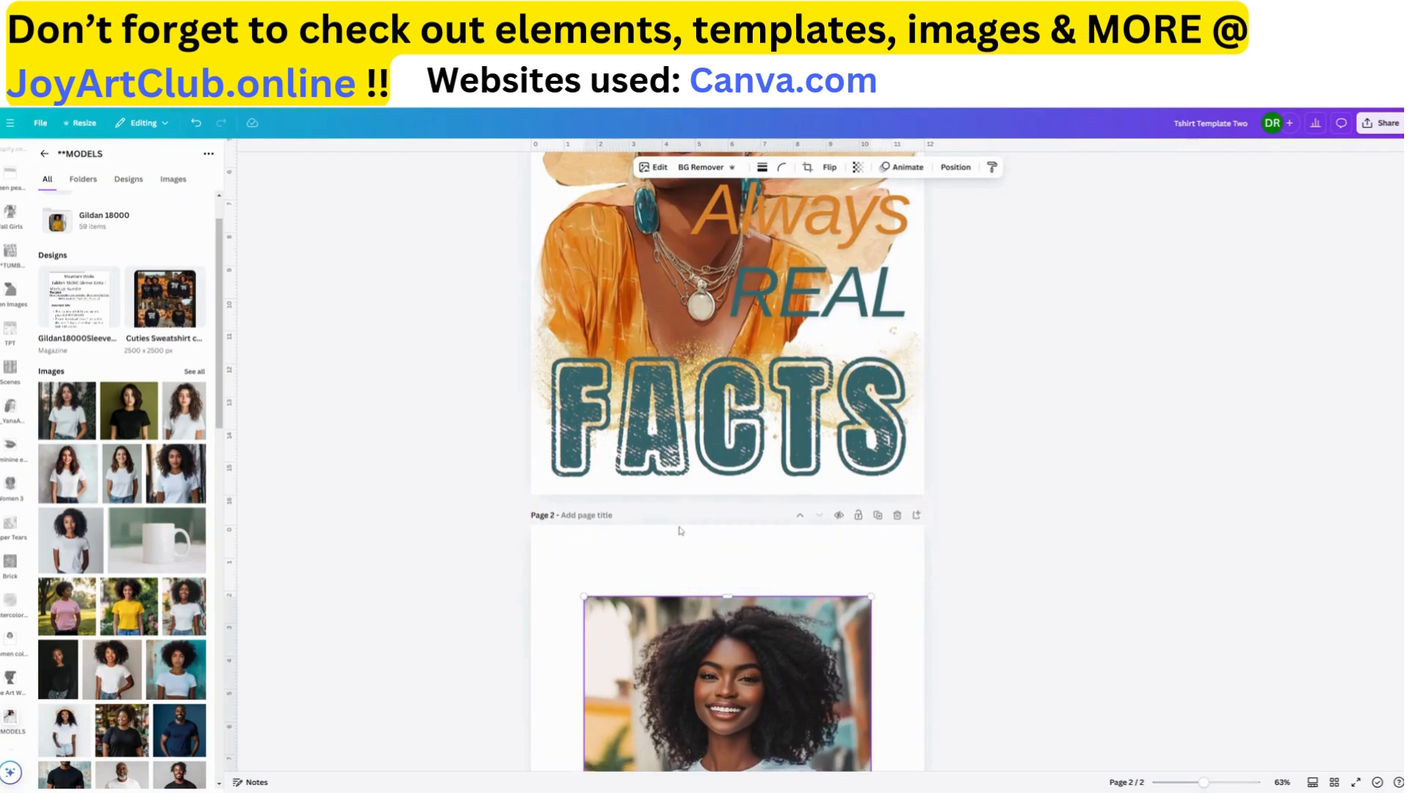
pyautogui.scroll(-5, 680, 530)
pyautogui.moveTo(680, 492); pyautogui.dragTo(619, 418)
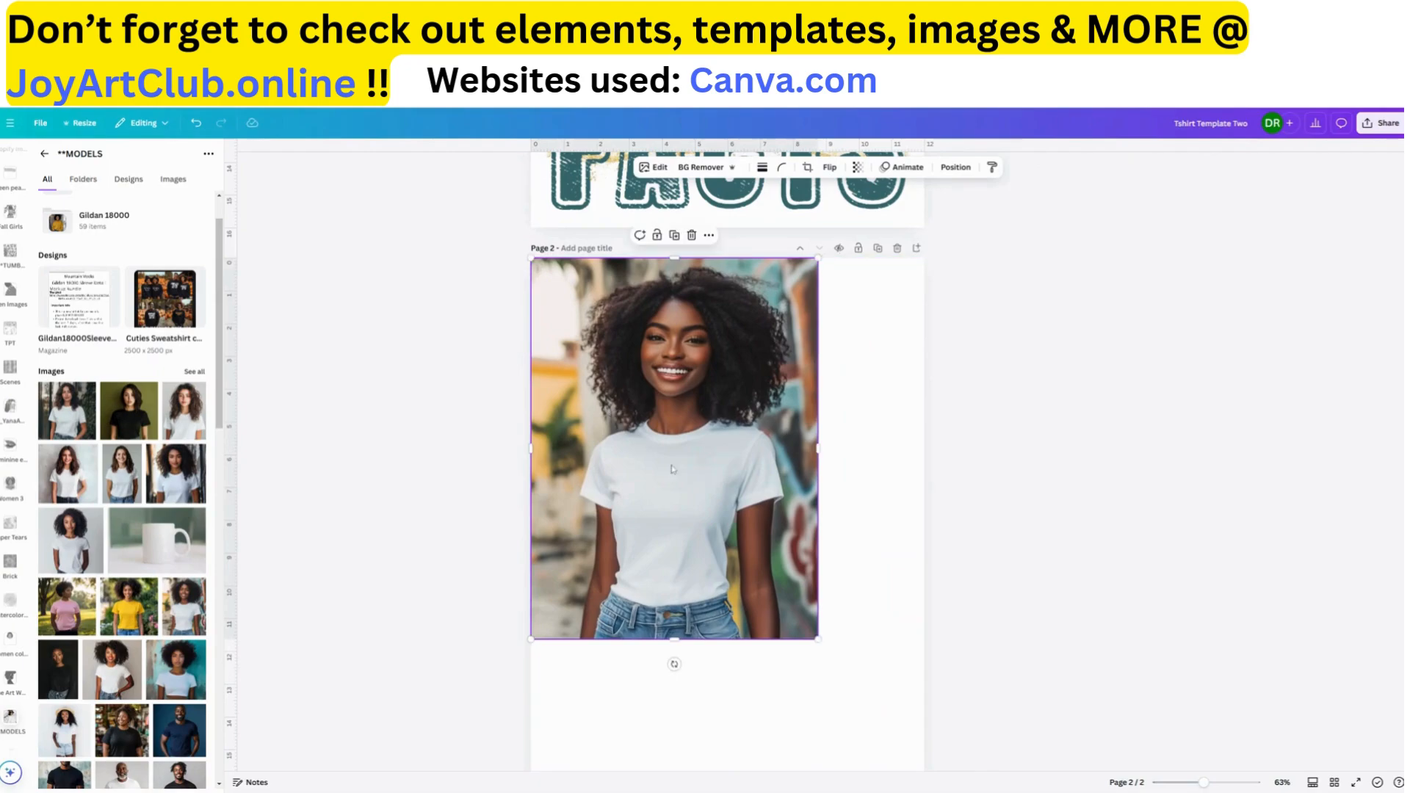
pyautogui.moveTo(866, 680); pyautogui.dragTo(973, 788)
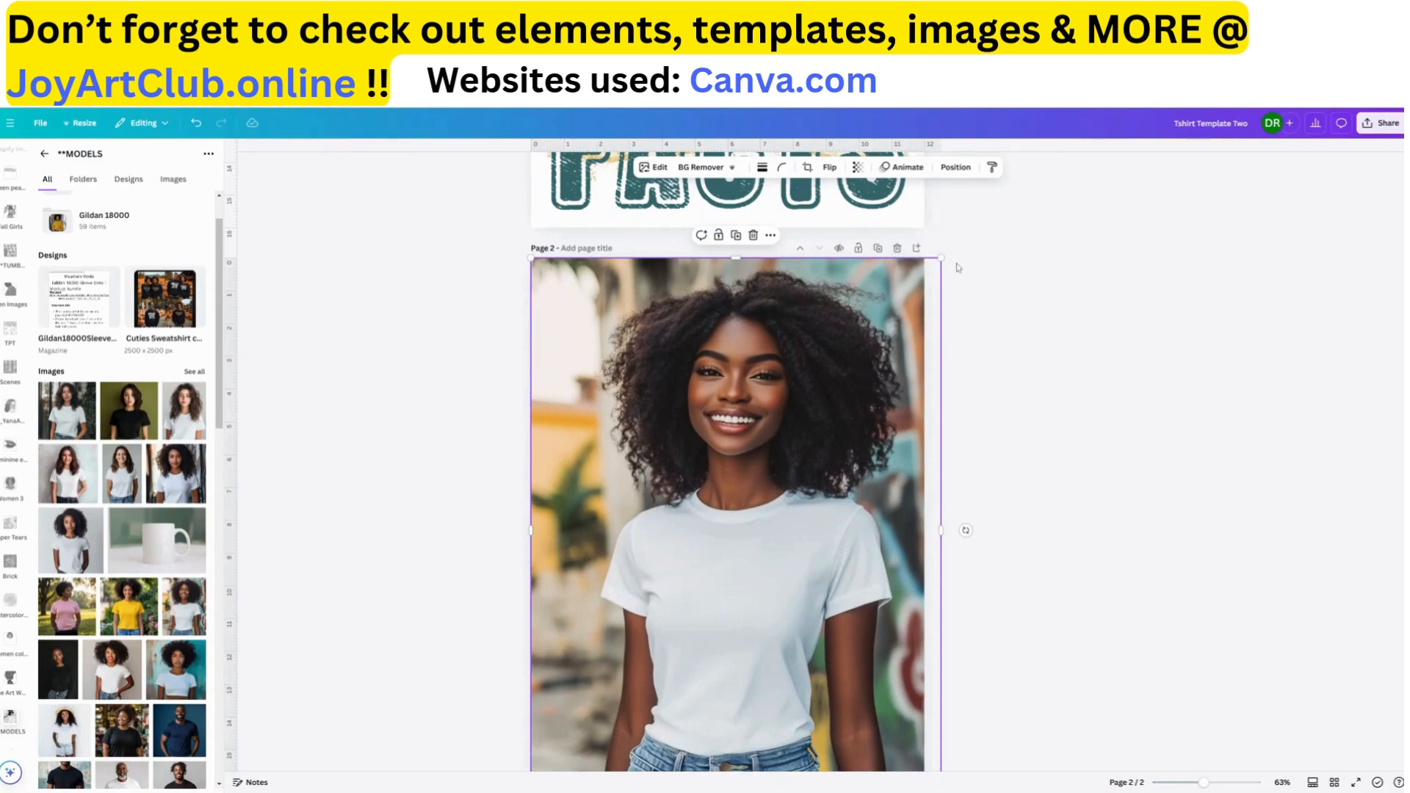
pyautogui.moveTo(991, 234); pyautogui.dragTo(1057, 211)
pyautogui.moveTo(744, 465); pyautogui.dragTo(736, 445)
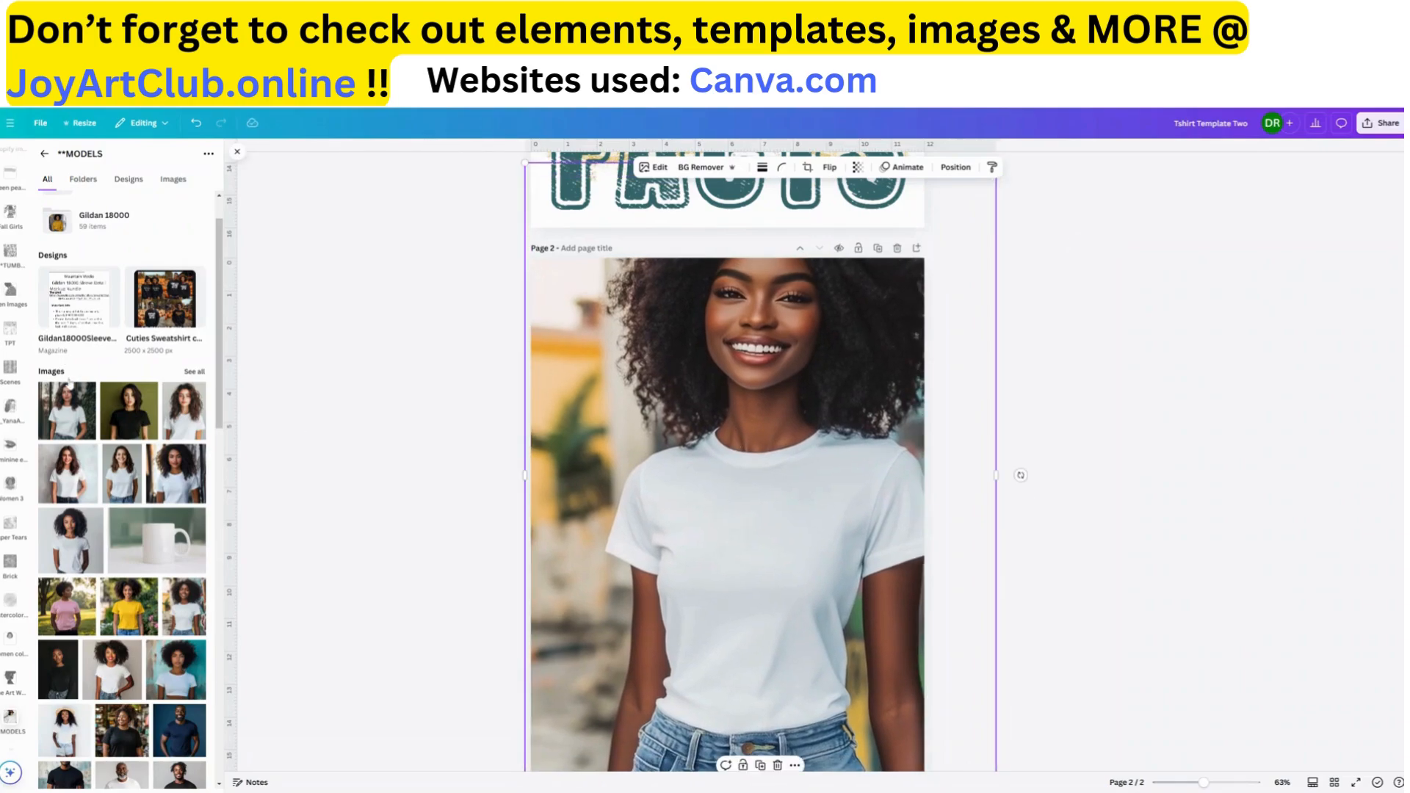
# Add the finished "FACTS" T-shirt graphic to the uploads and place it on page 2 over the model photo
pyautogui.scroll(15, 11, 227)
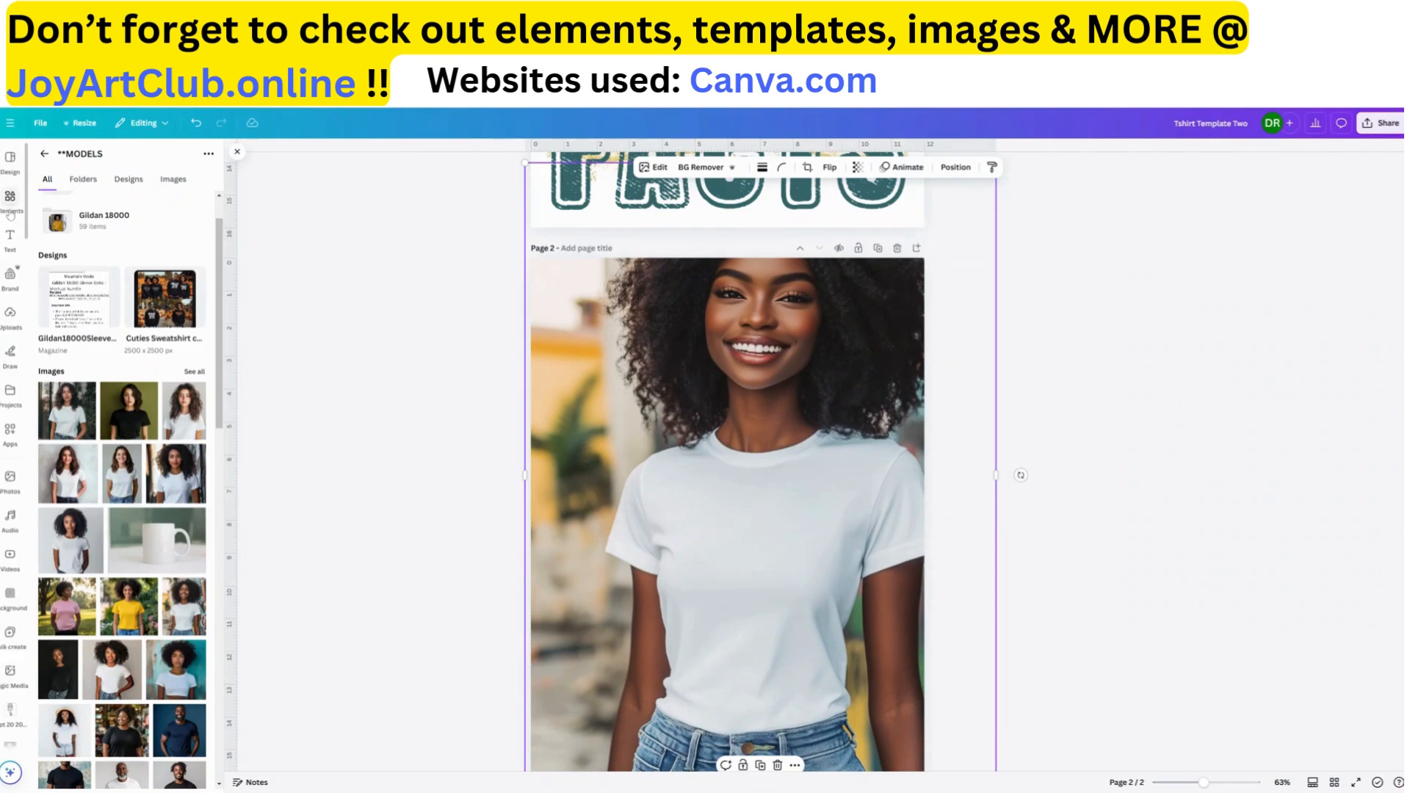
pyautogui.scroll(5, 11, 220)
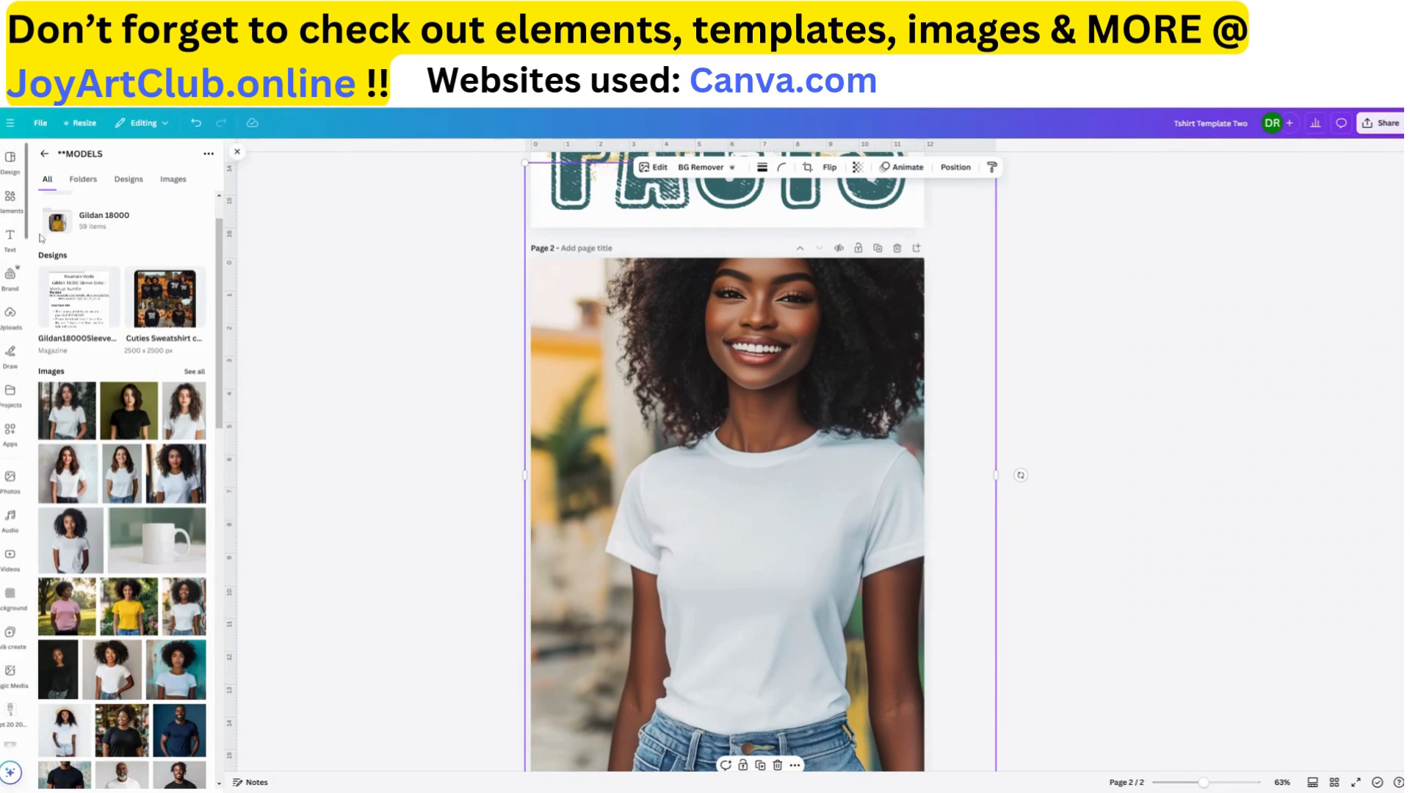
pyautogui.click(10, 315)
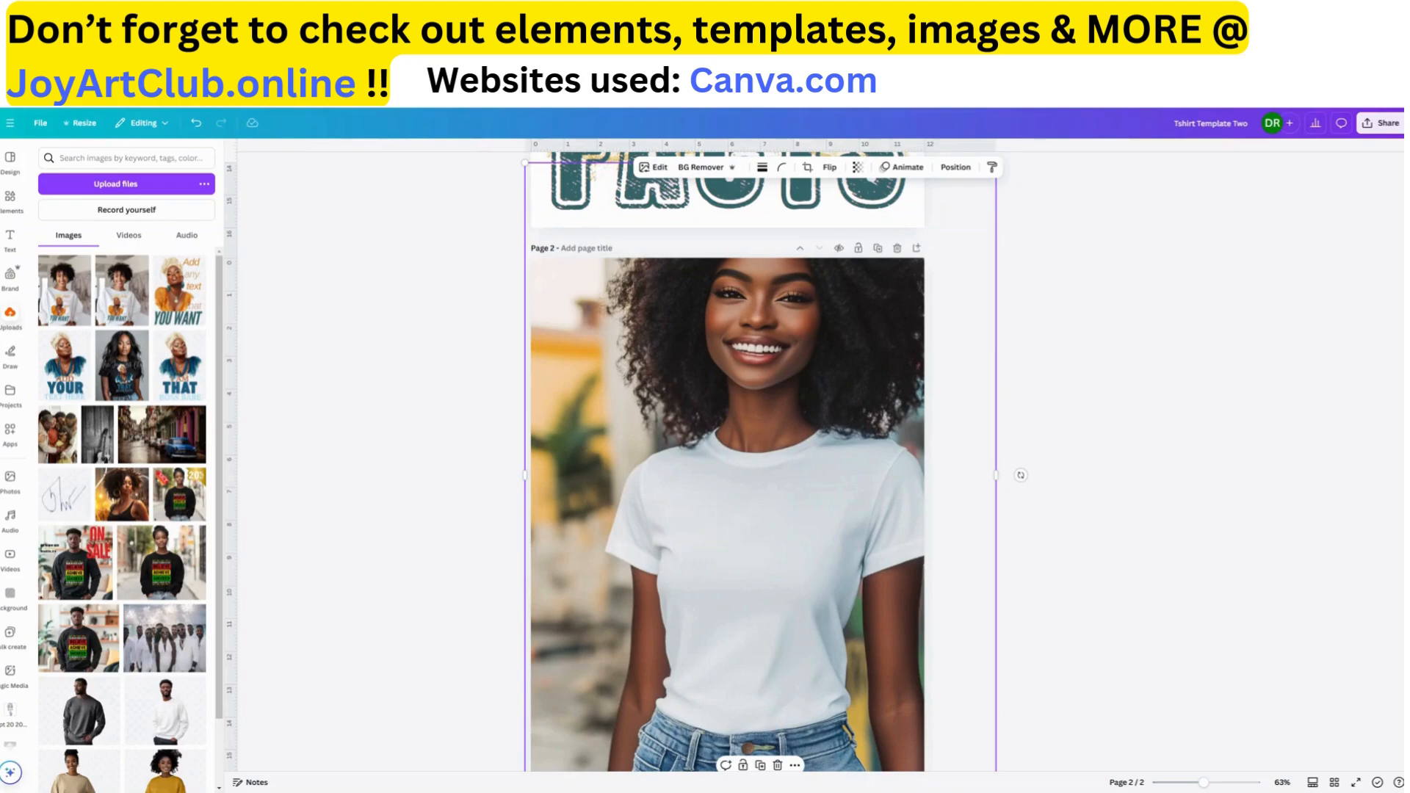
pyautogui.hotkey('ctrl', 'v')
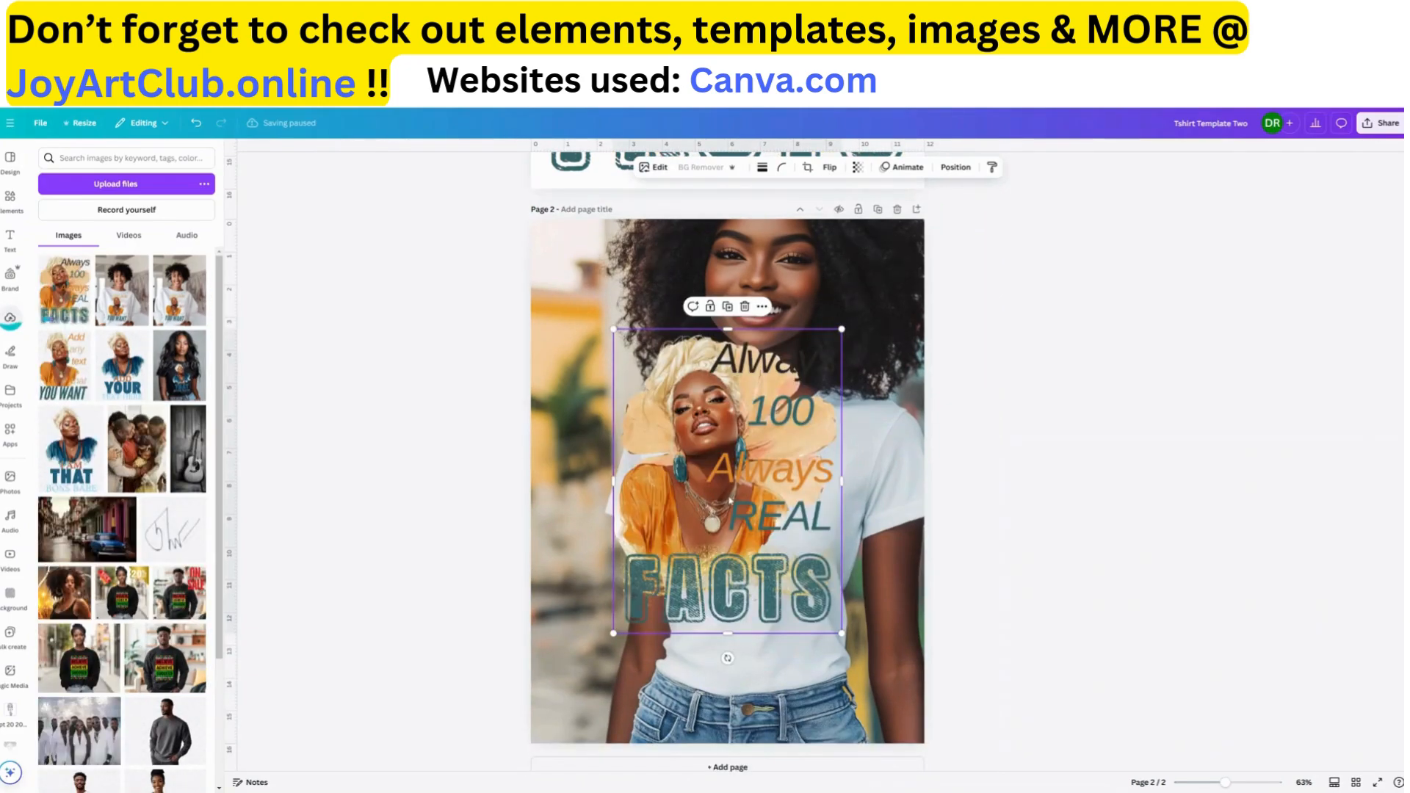
# Shrink the T-shirt graphic to fit the white shirt and position it on the model's chest
pyautogui.moveTo(732, 497); pyautogui.dragTo(748, 558)
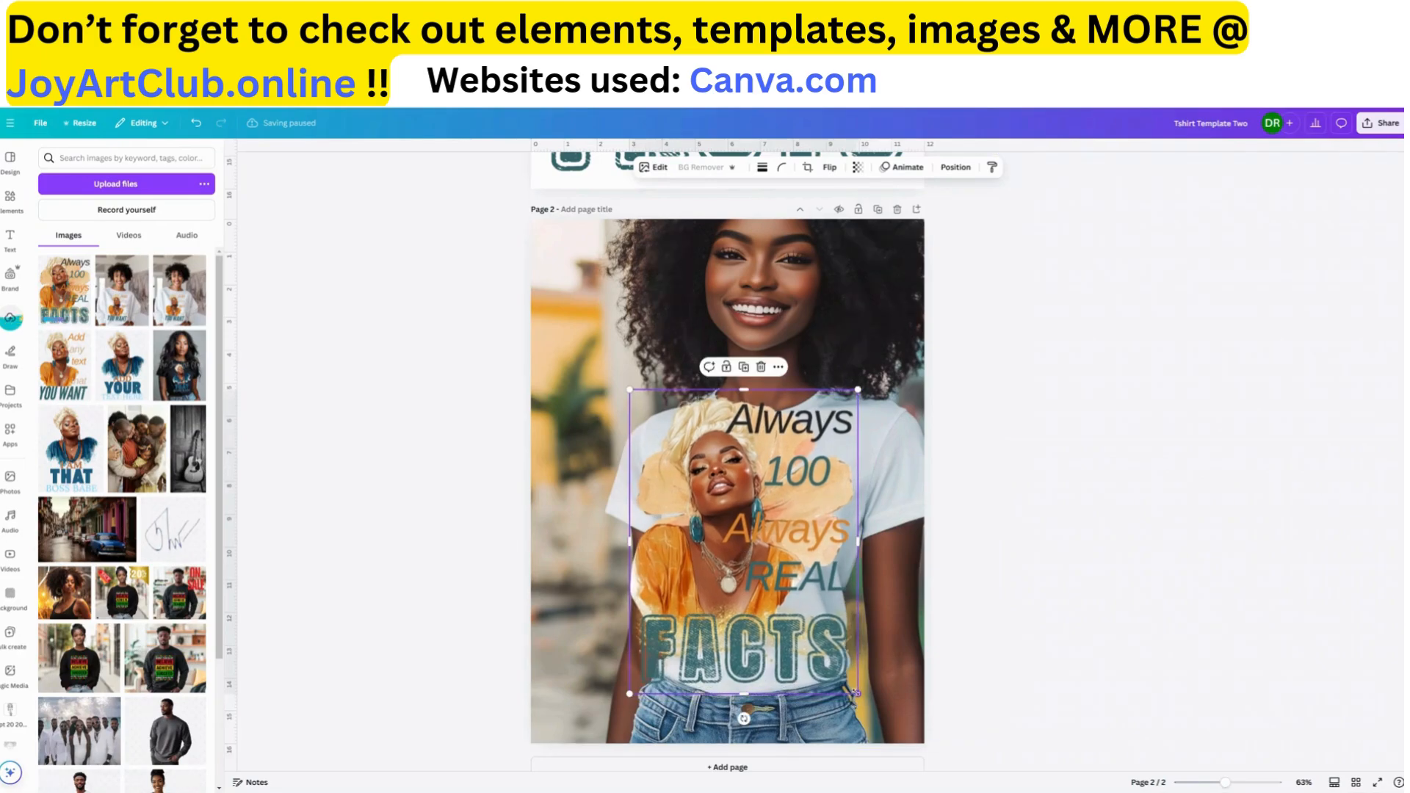
pyautogui.moveTo(856, 691); pyautogui.dragTo(790, 615)
pyautogui.moveTo(733, 518); pyautogui.dragTo(772, 569)
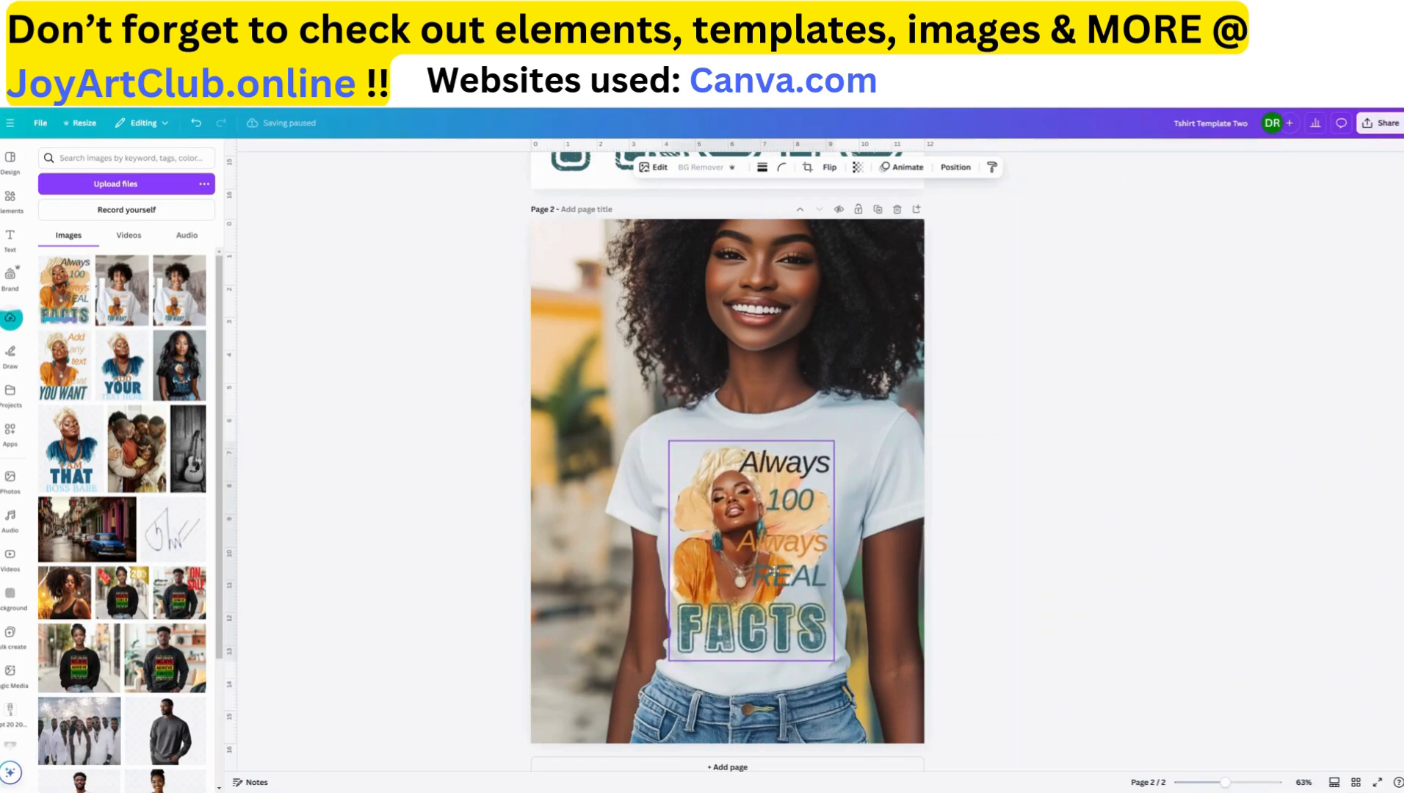
# Tilt the graphic slightly clockwise to follow the shirt's angle and nudge it slightly left on the chest
pyautogui.moveTo(750, 685); pyautogui.dragTo(740, 684)
pyautogui.moveTo(777, 598); pyautogui.dragTo(781, 612)
pyautogui.moveTo(750, 686); pyautogui.dragTo(754, 671)
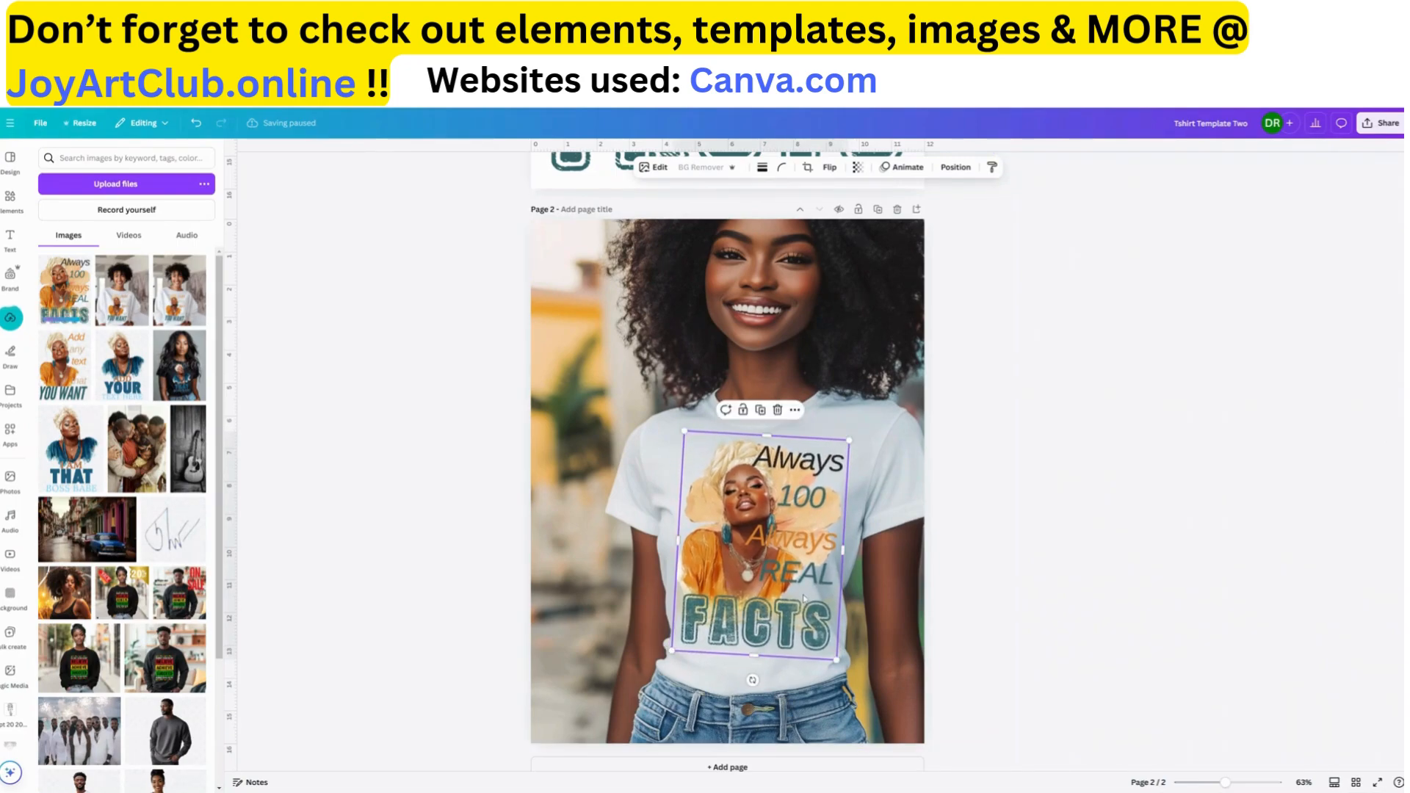
pyautogui.click(958, 605)
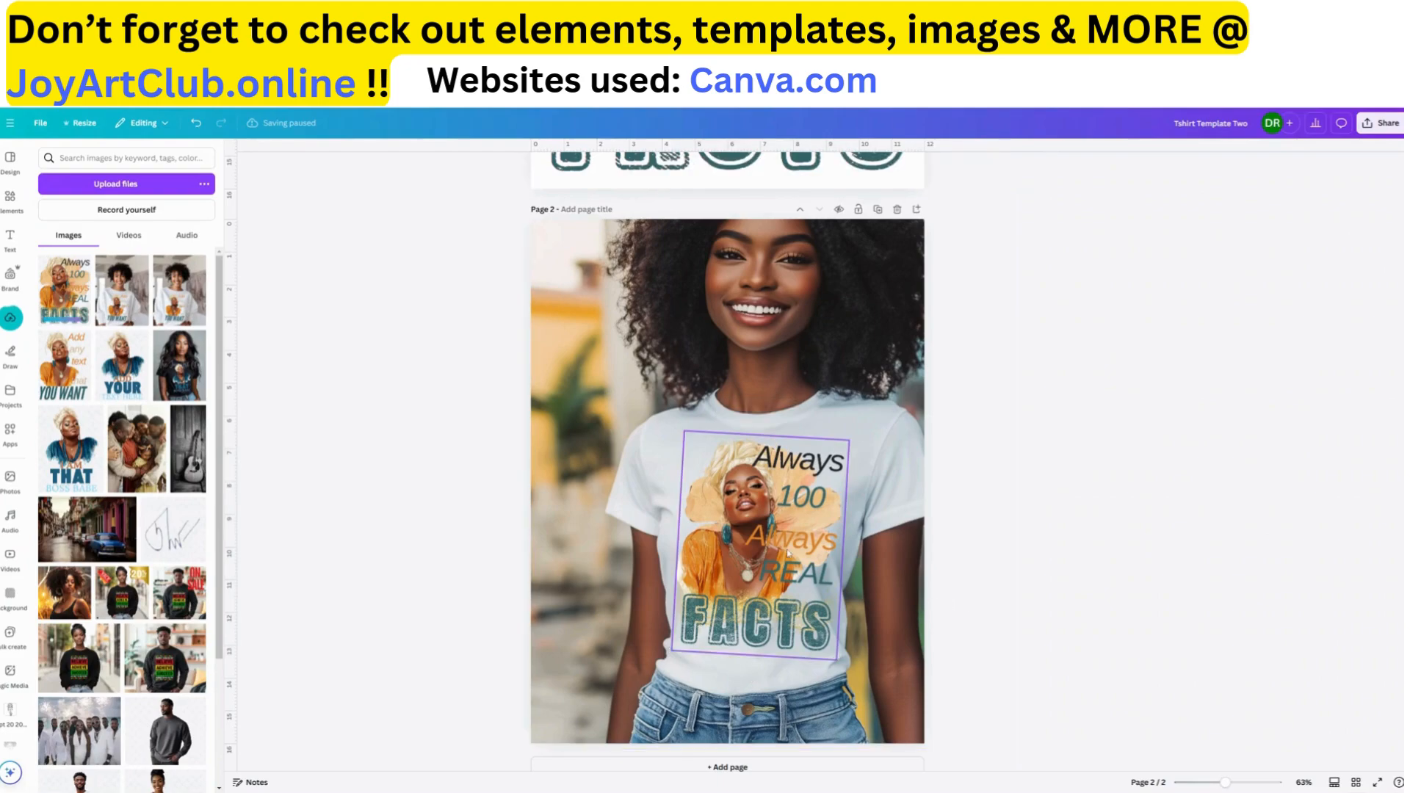
pyautogui.moveTo(784, 552); pyautogui.dragTo(776, 552)
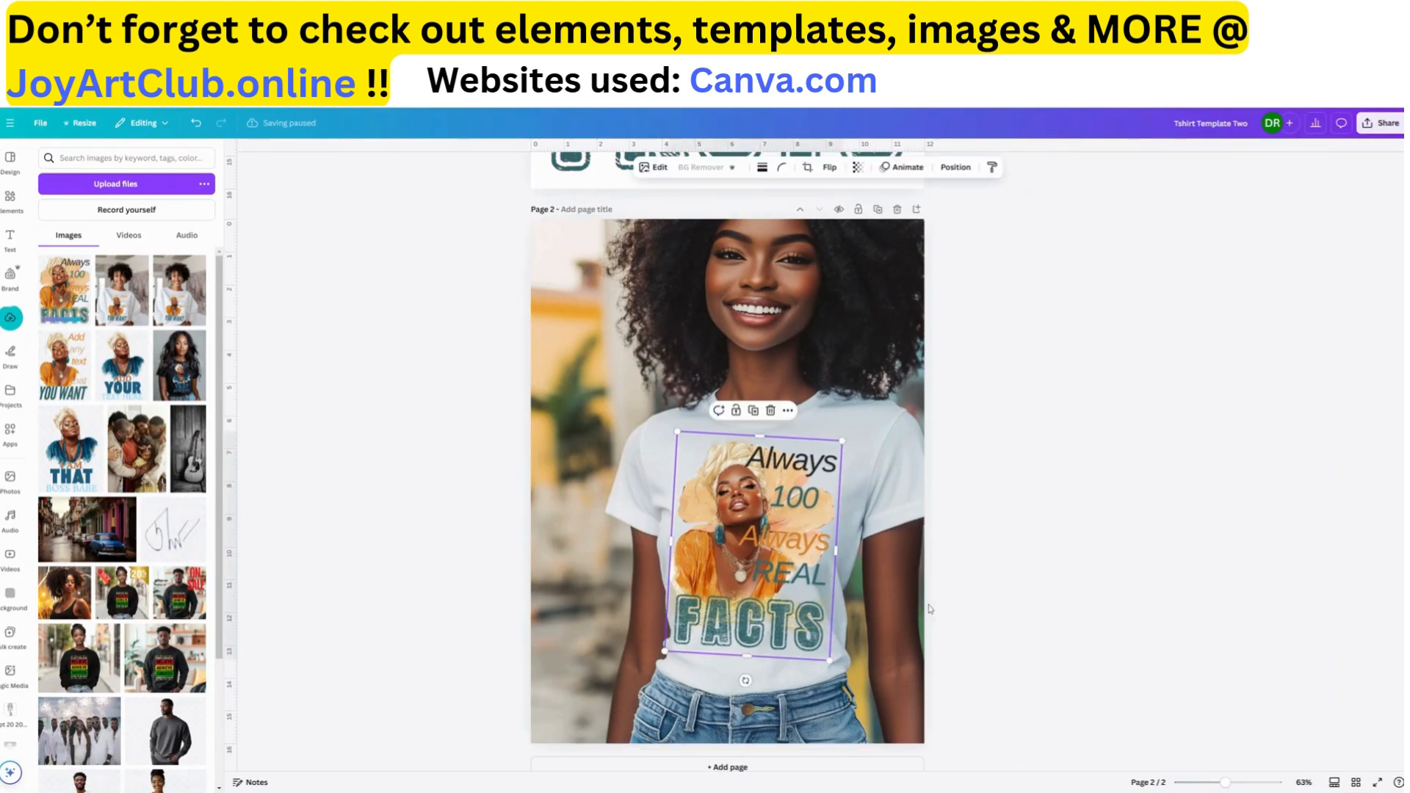
pyautogui.click(891, 608)
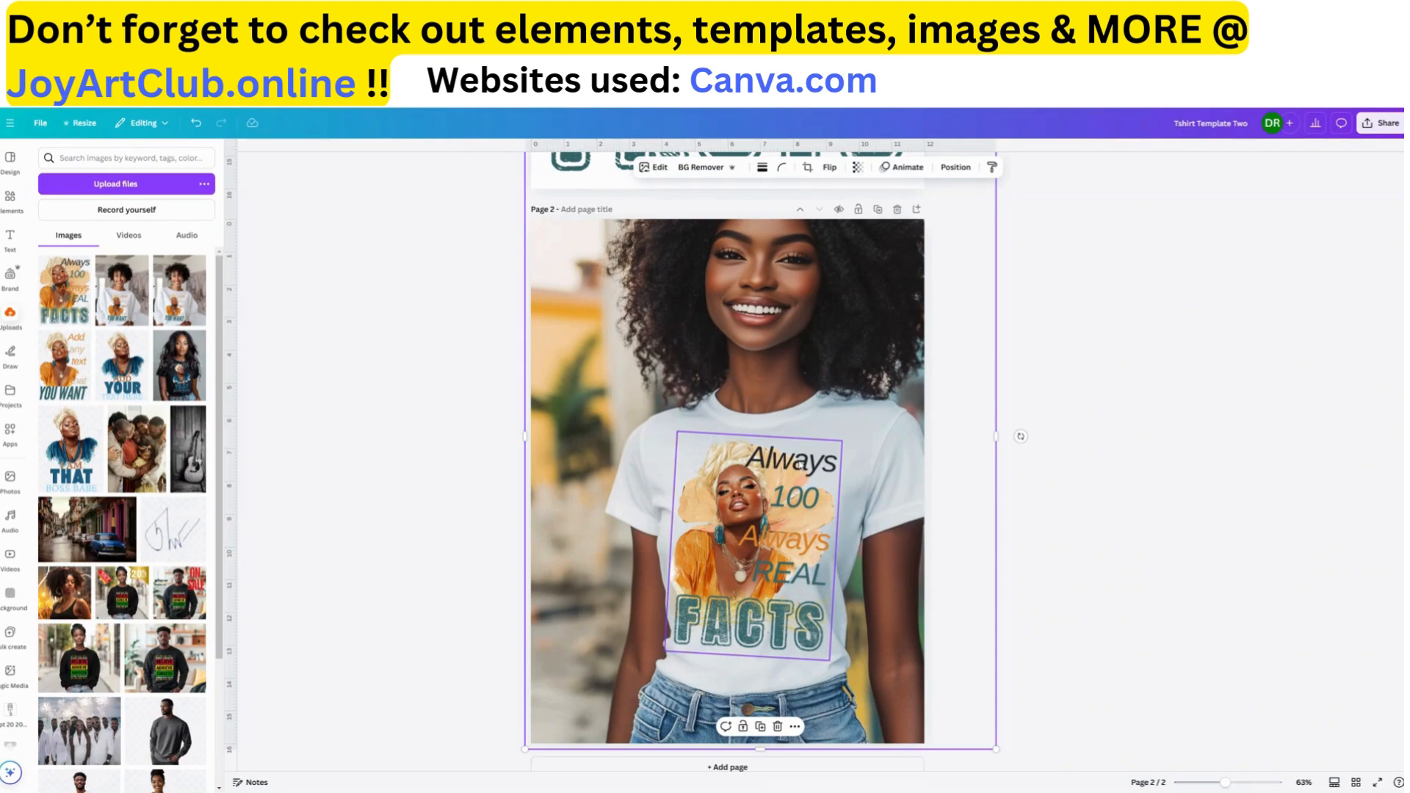
pyautogui.click(1147, 494)
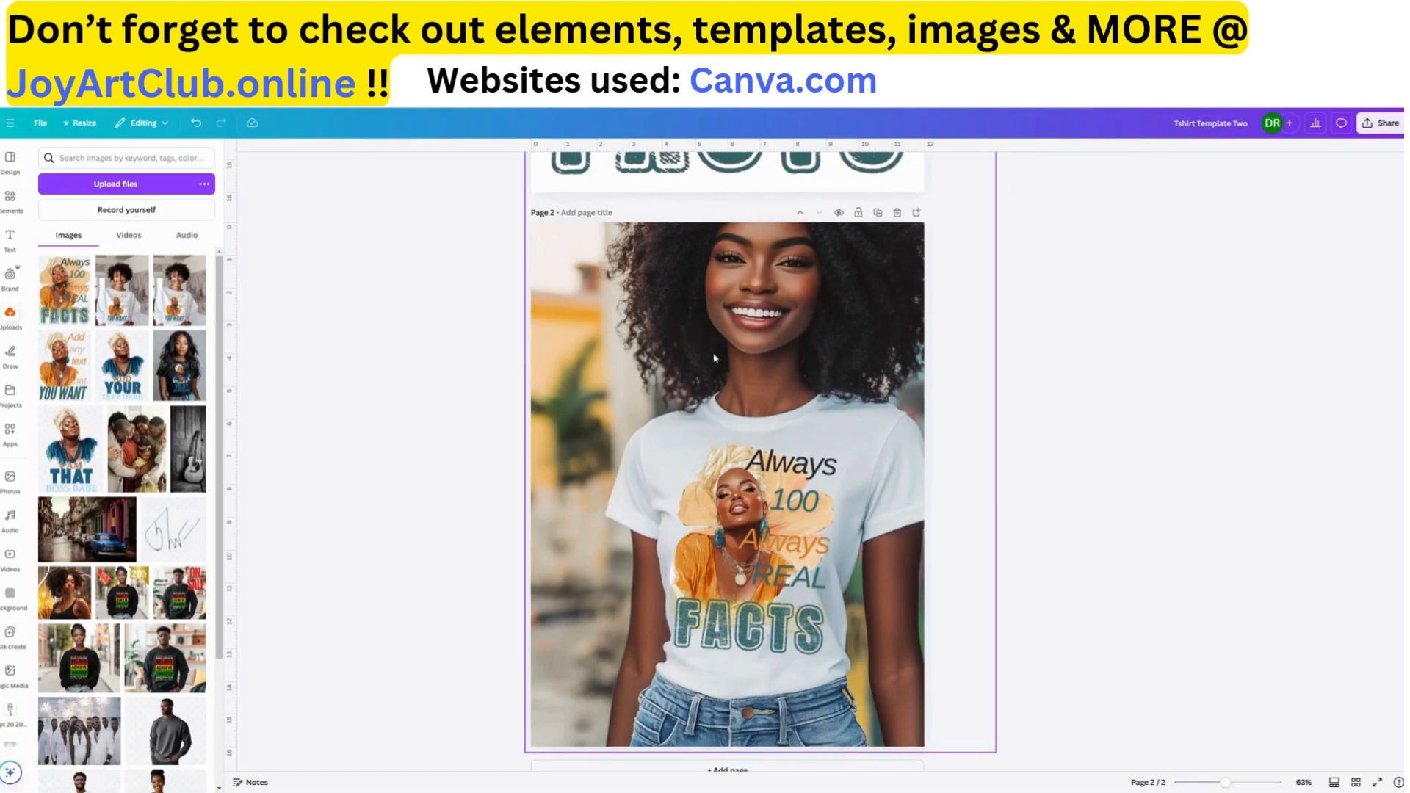
# Create a new custom-size design of 2500 × 2100 px
pyautogui.scroll(3, 696, 345)
pyautogui.scroll(-3, 699, 367)
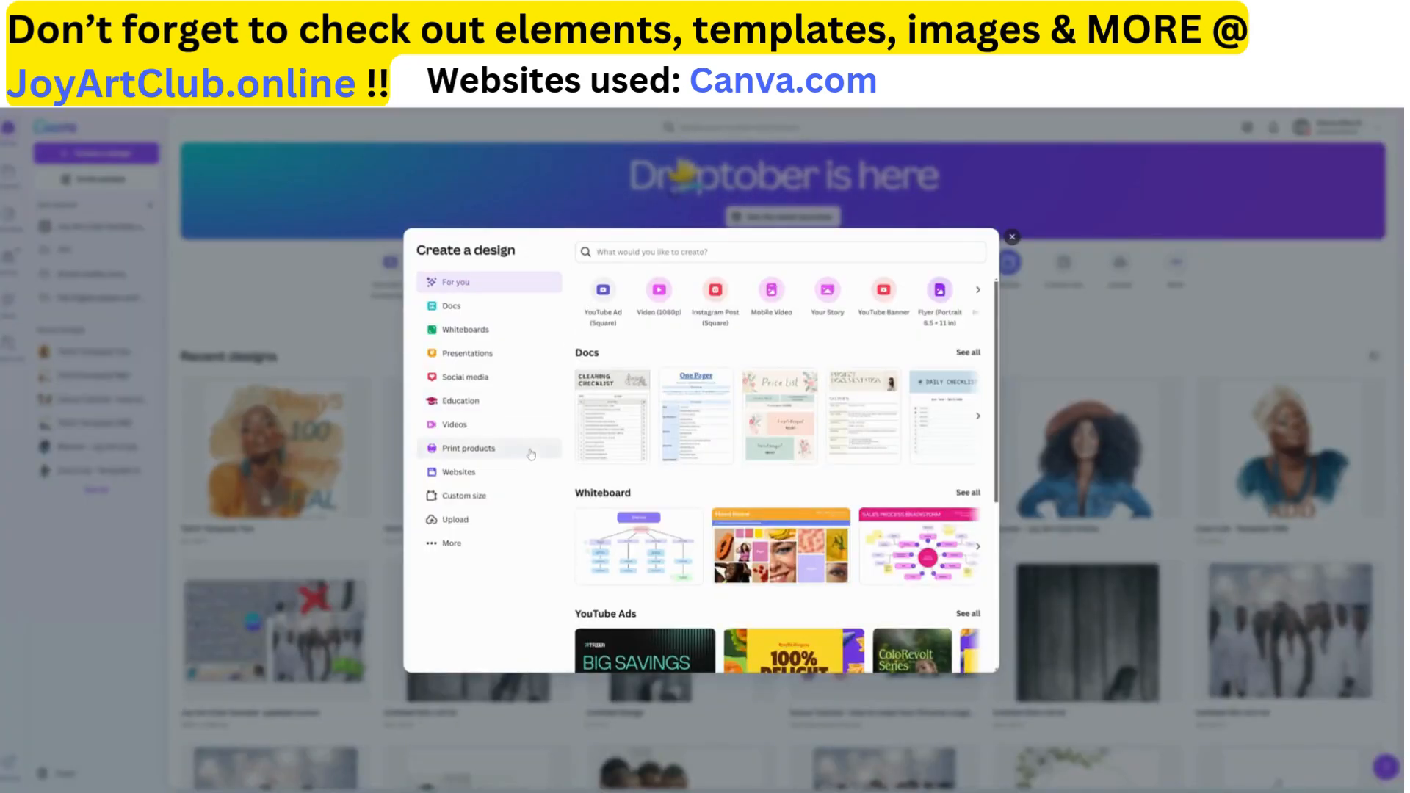
pyautogui.click(464, 499)
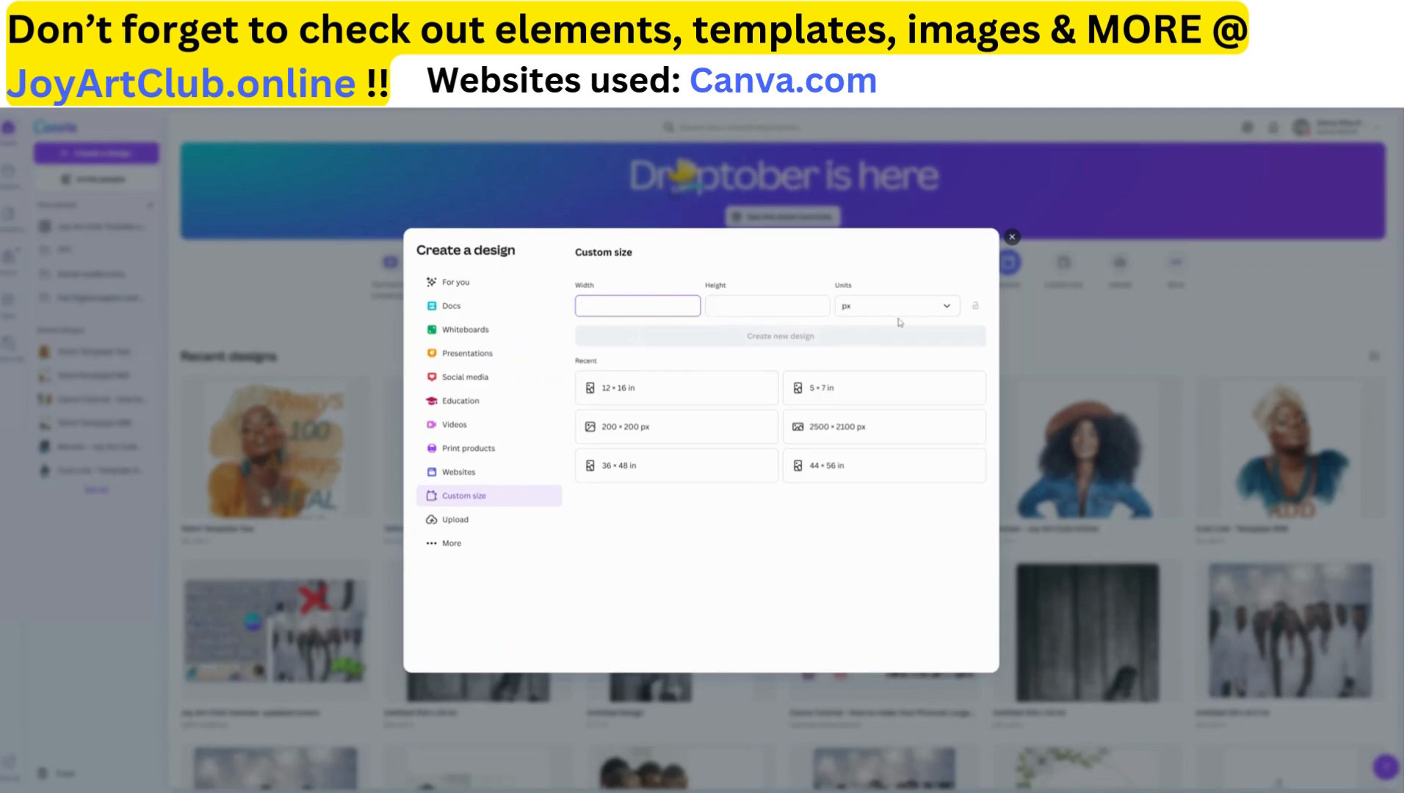
pyautogui.click(852, 431)
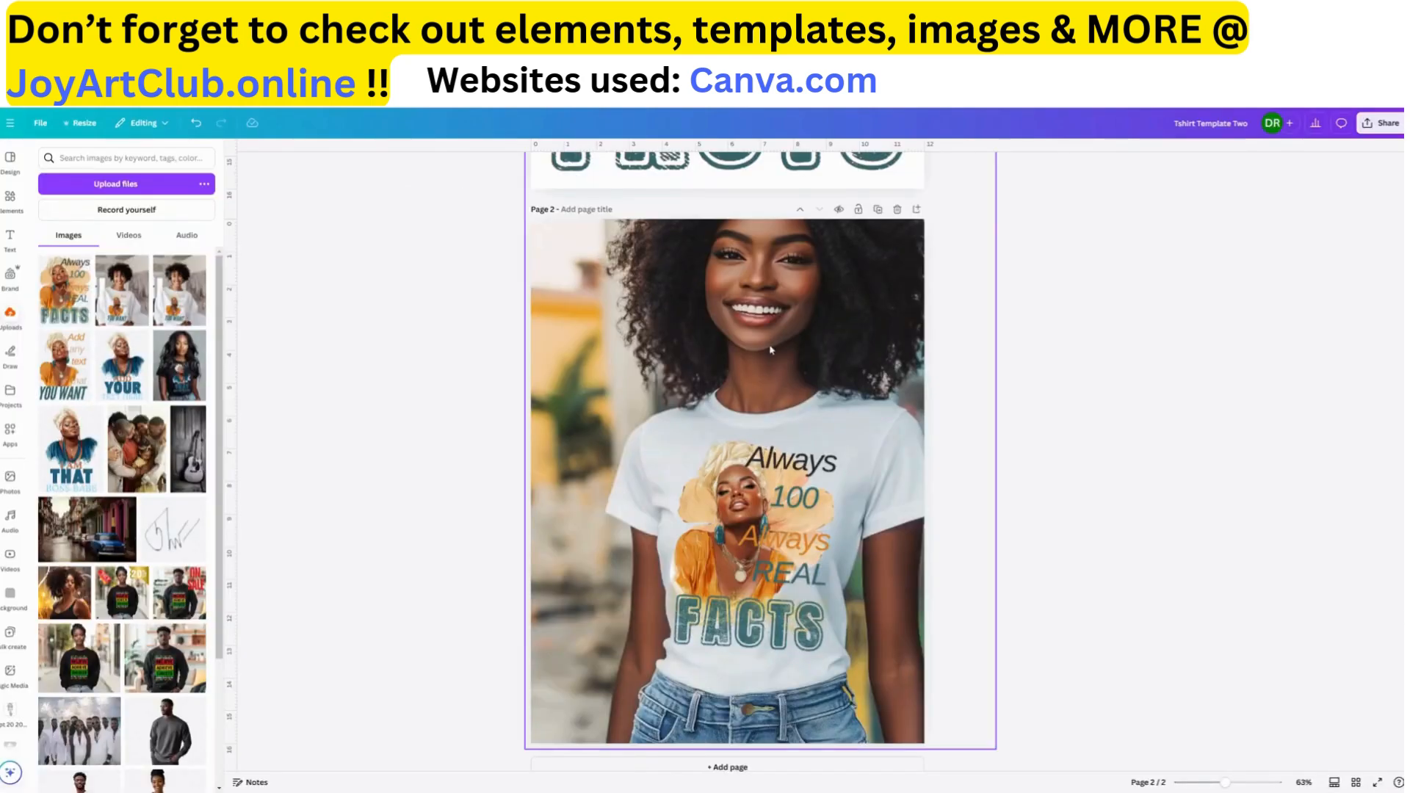
# Copy the model photo from page 2 of the T-shirt template into the new blank design
pyautogui.click(727, 362)
pyautogui.rightClick(728, 362)
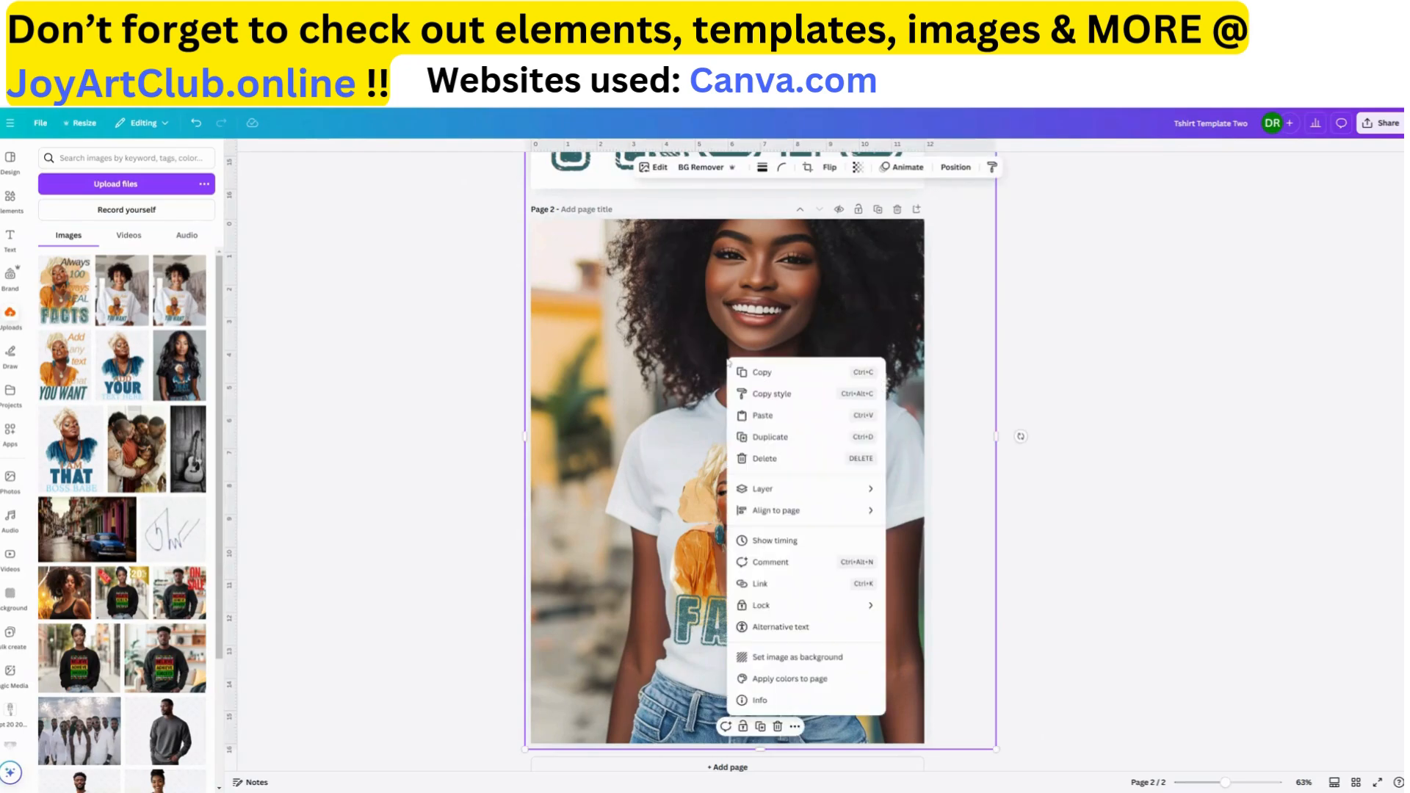
pyautogui.click(761, 372)
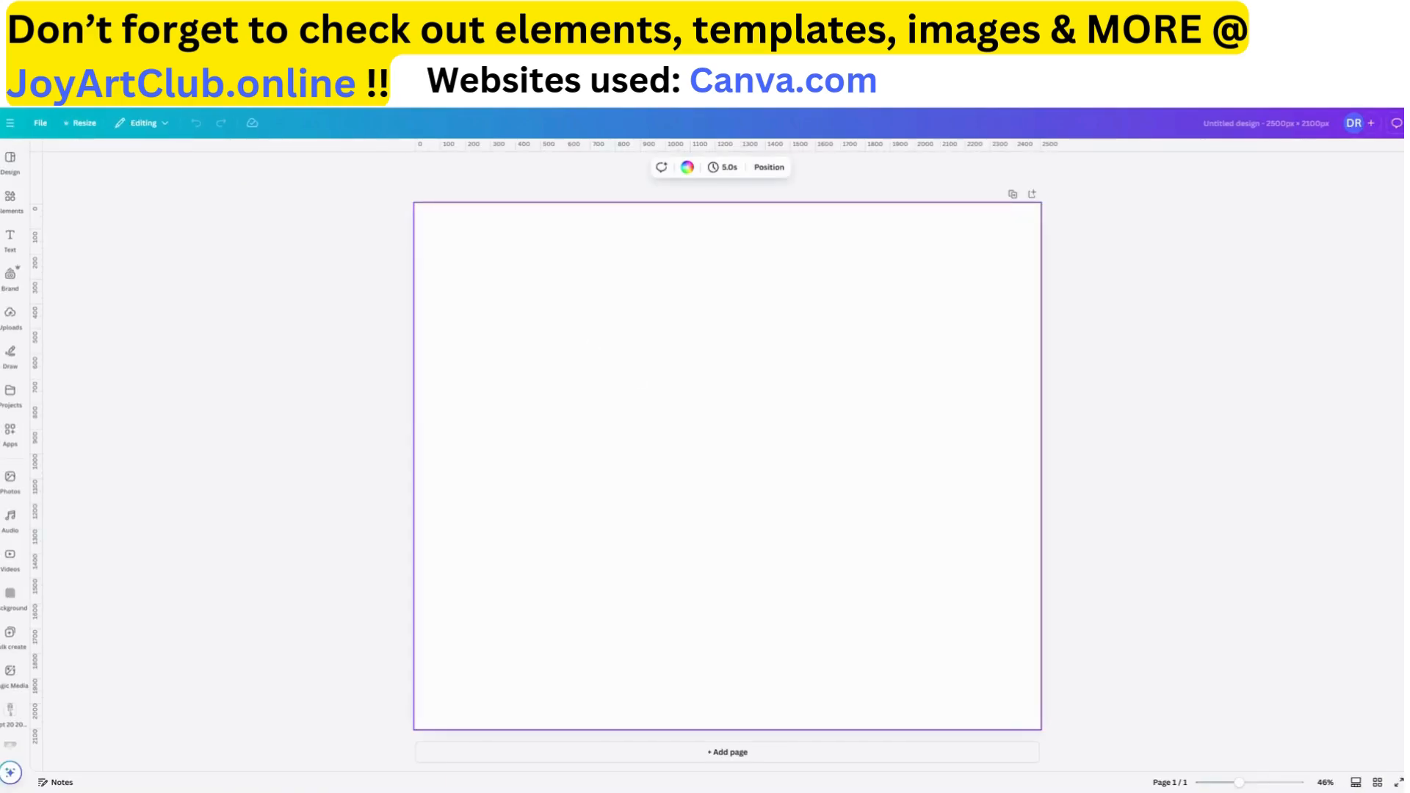
pyautogui.hotkey('ctrl', 'v')
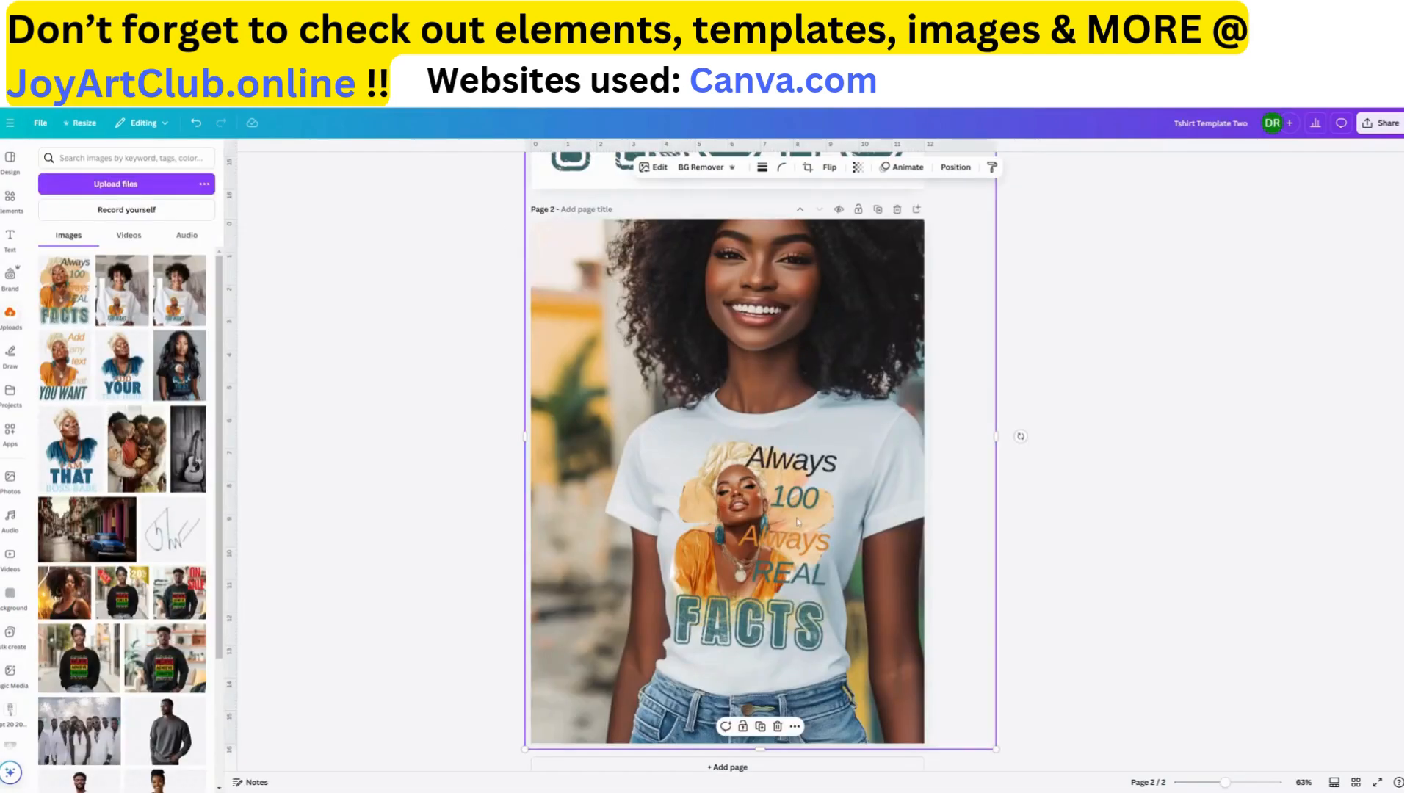
# Copy the tilted "FACTS" graphic from the T-shirt template and paste it over the model photo in the new design
pyautogui.click(797, 521)
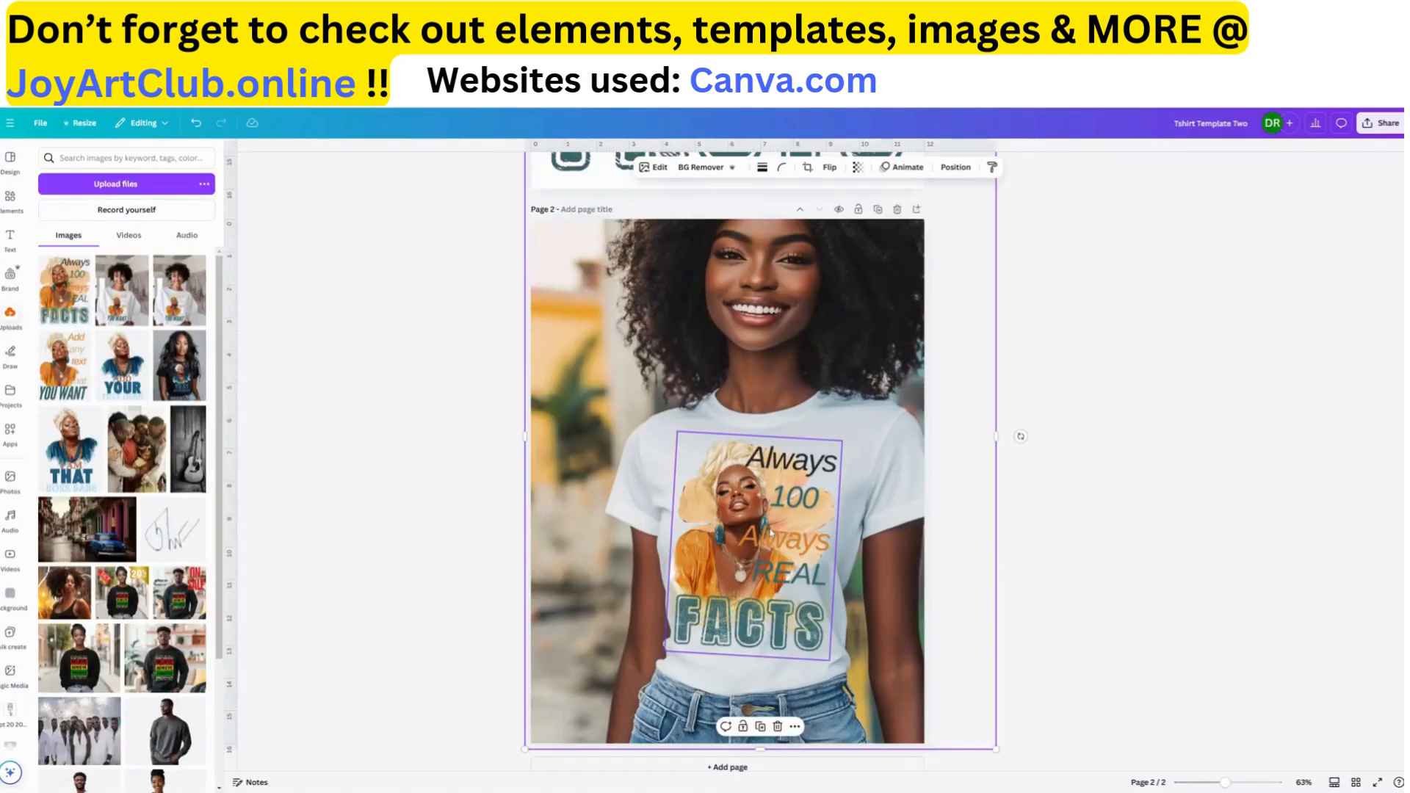
pyautogui.rightClick(769, 527)
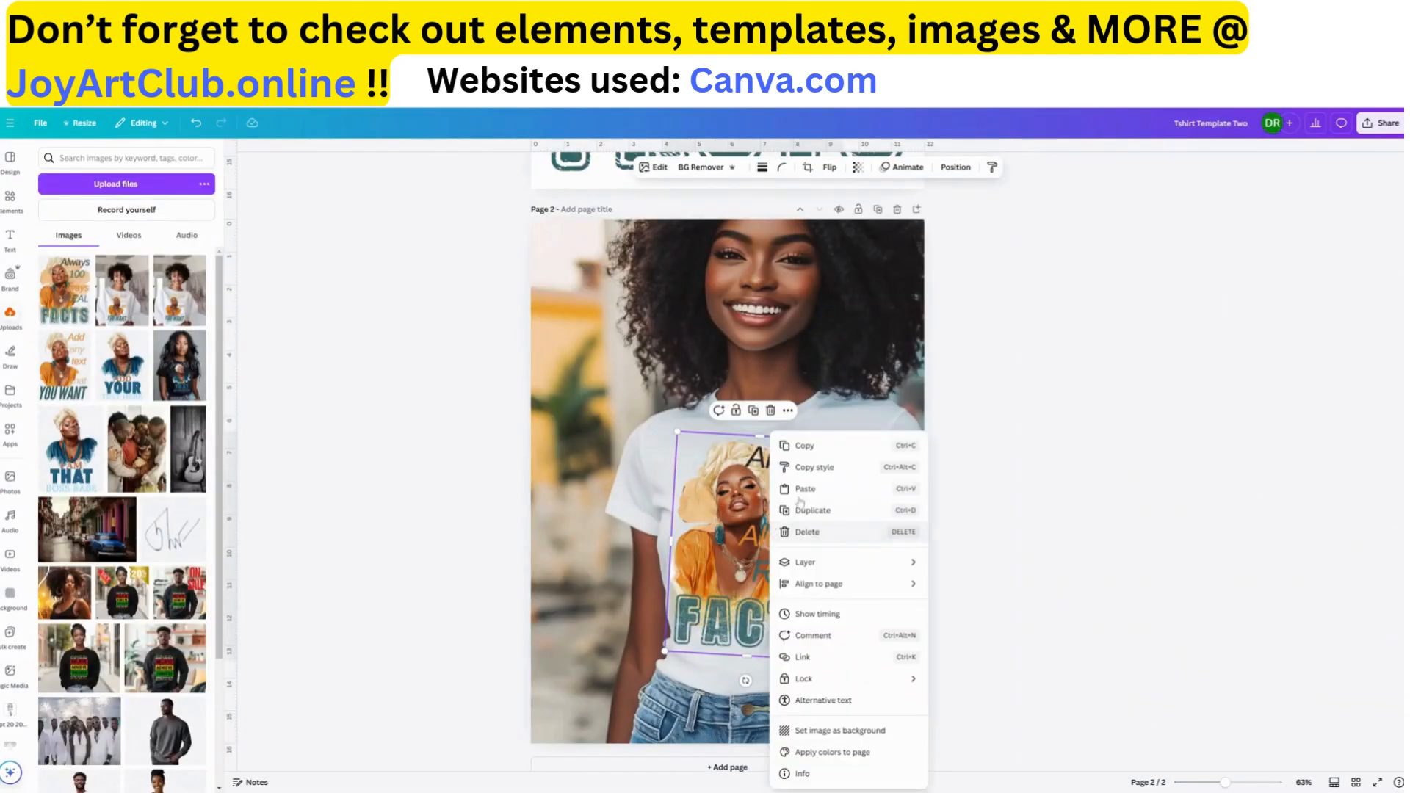
pyautogui.click(804, 443)
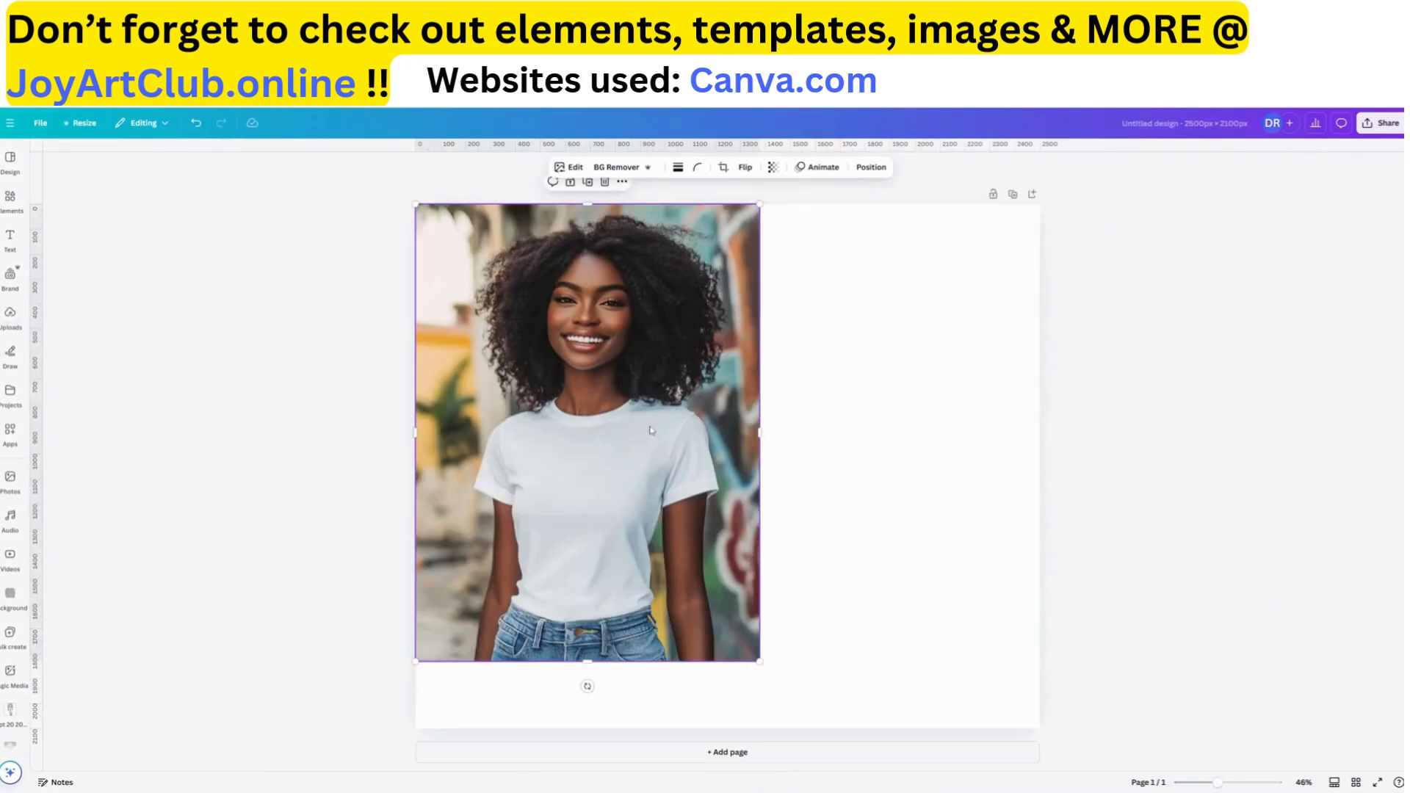
pyautogui.hotkey('ctrl', 'v')
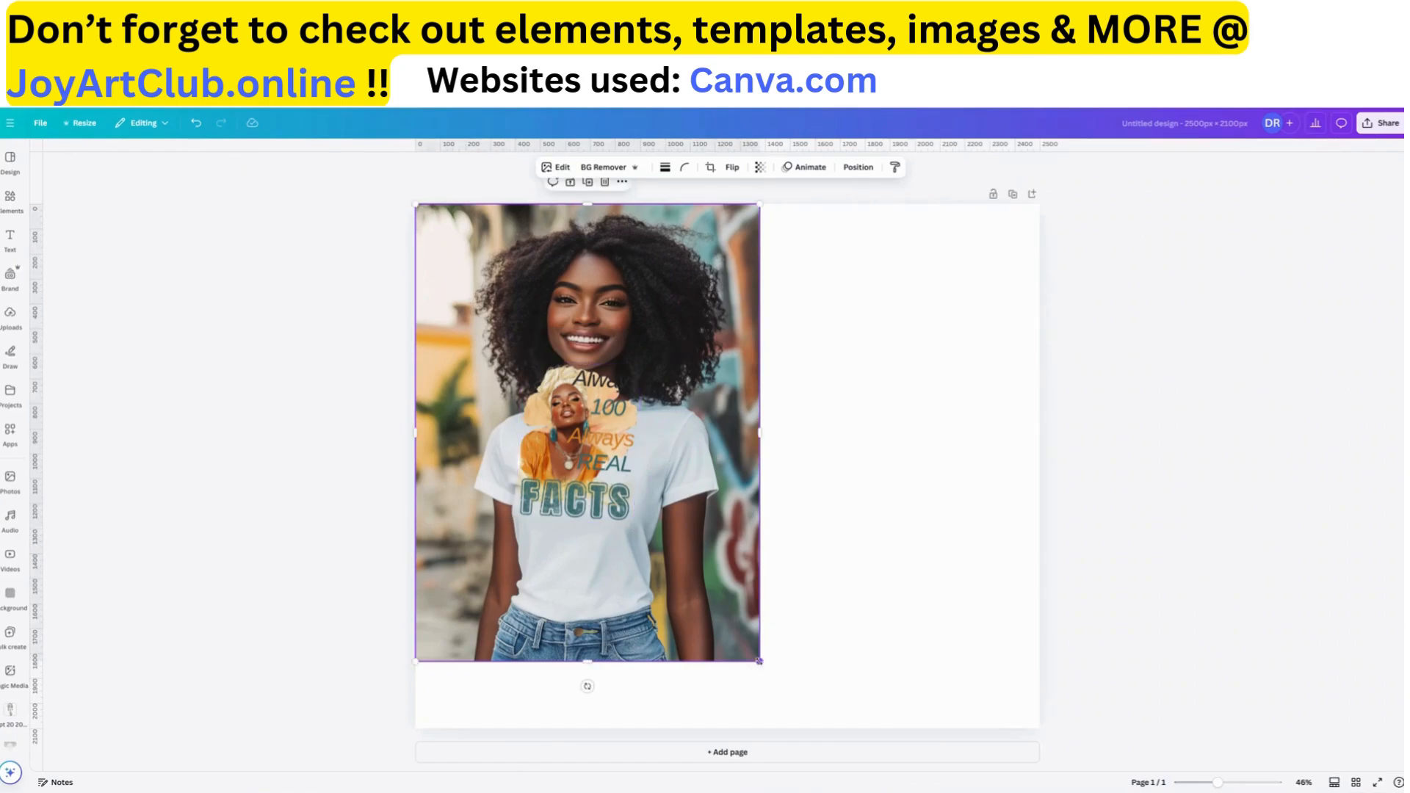
# Enlarge the model photo to cover the full page width and shift it up so the white shirt fills the page
pyautogui.moveTo(760, 662); pyautogui.dragTo(1062, 786)
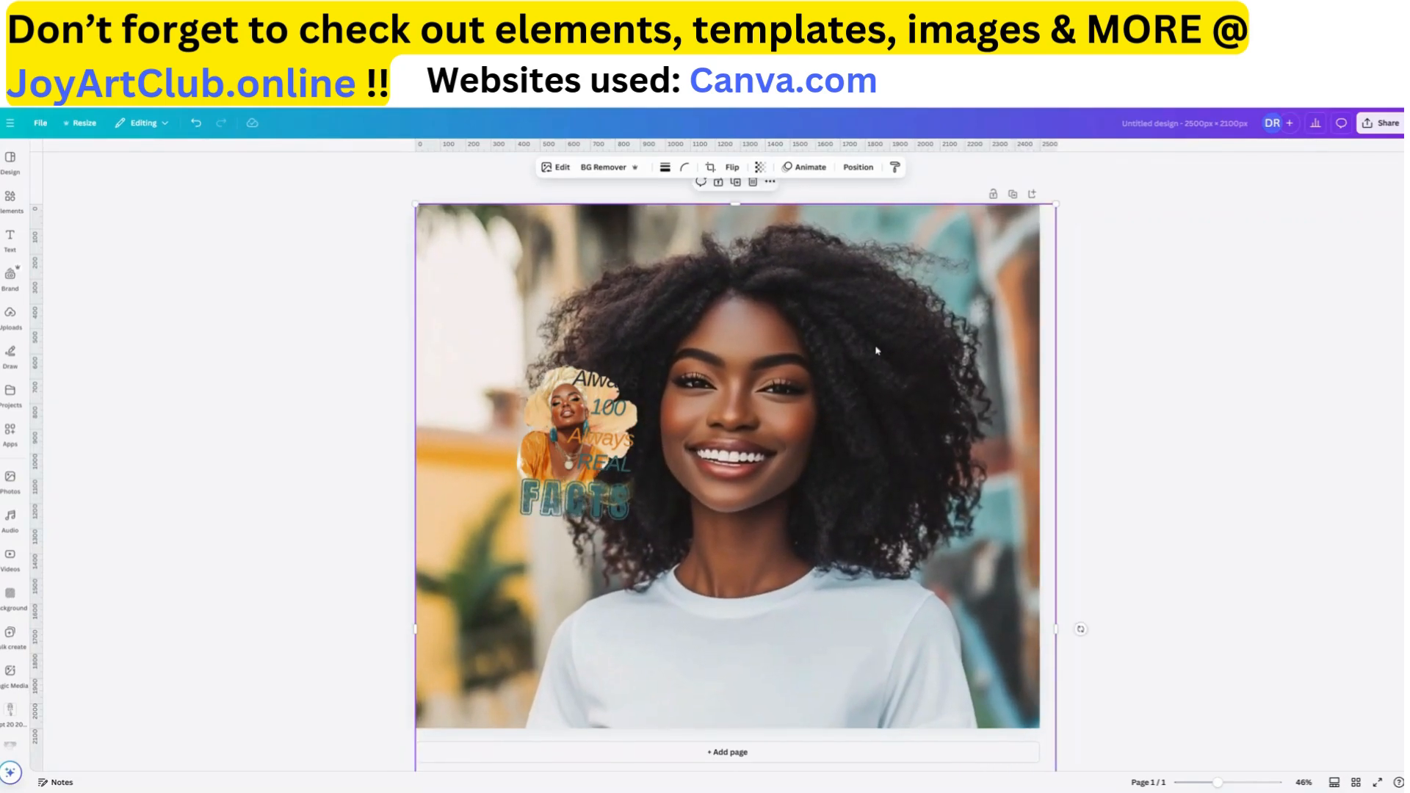
pyautogui.moveTo(856, 433); pyautogui.dragTo(854, 190)
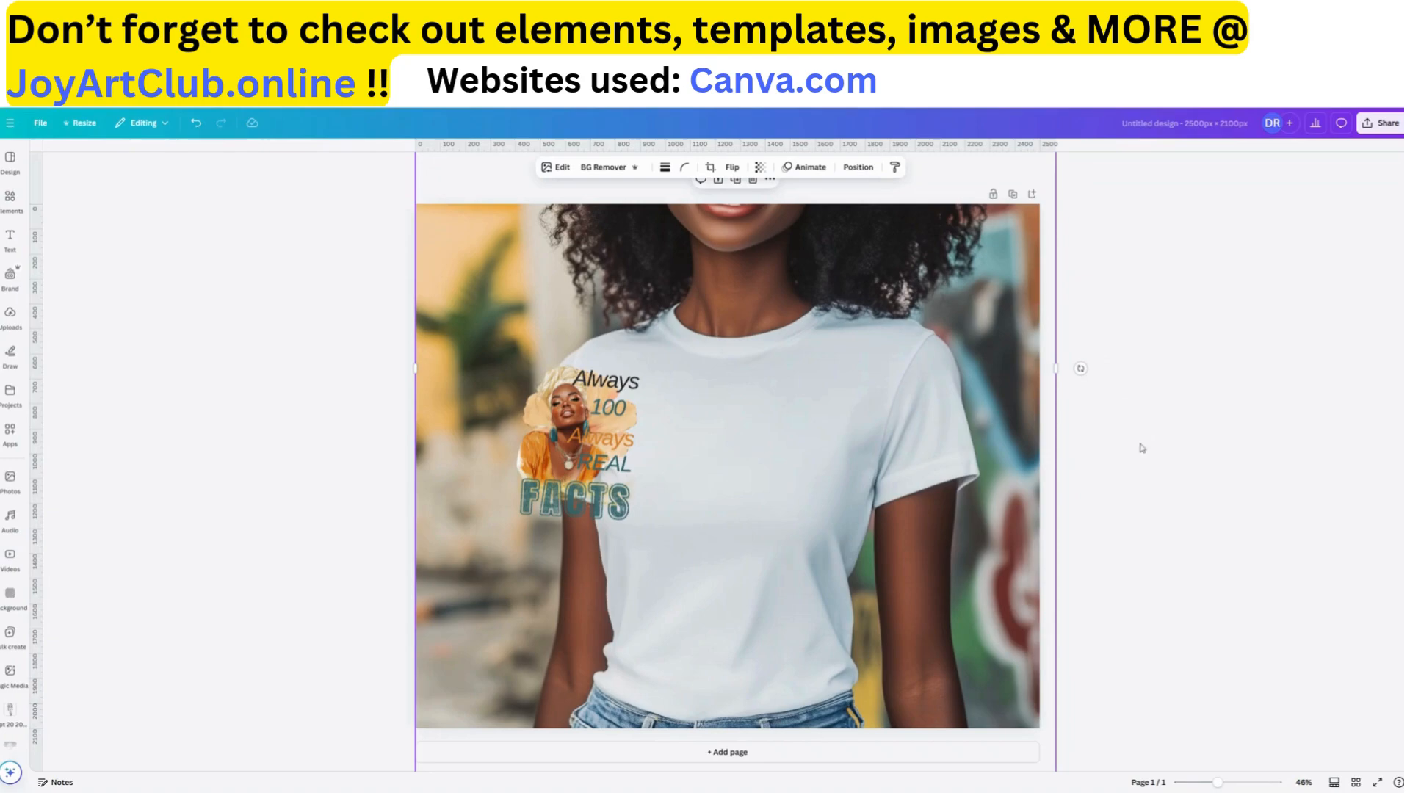
pyautogui.click(1226, 463)
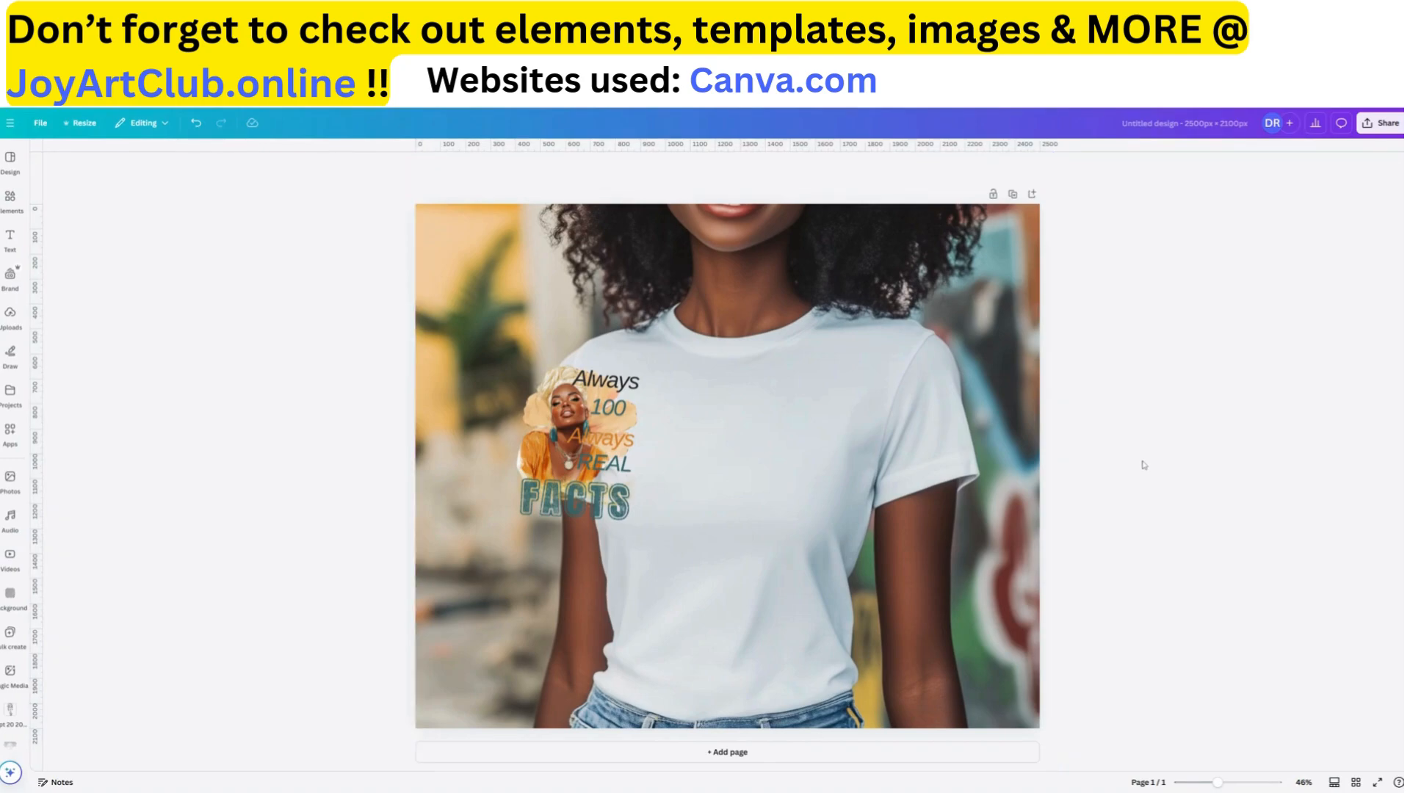
# Move the "FACTS" graphic onto the shirt, enlarge it to cover most of the shirt front, and center it on the chest
pyautogui.moveTo(599, 459); pyautogui.dragTo(713, 482)
pyautogui.moveTo(748, 550); pyautogui.dragTo(827, 668)
pyautogui.moveTo(731, 509); pyautogui.dragTo(772, 460)
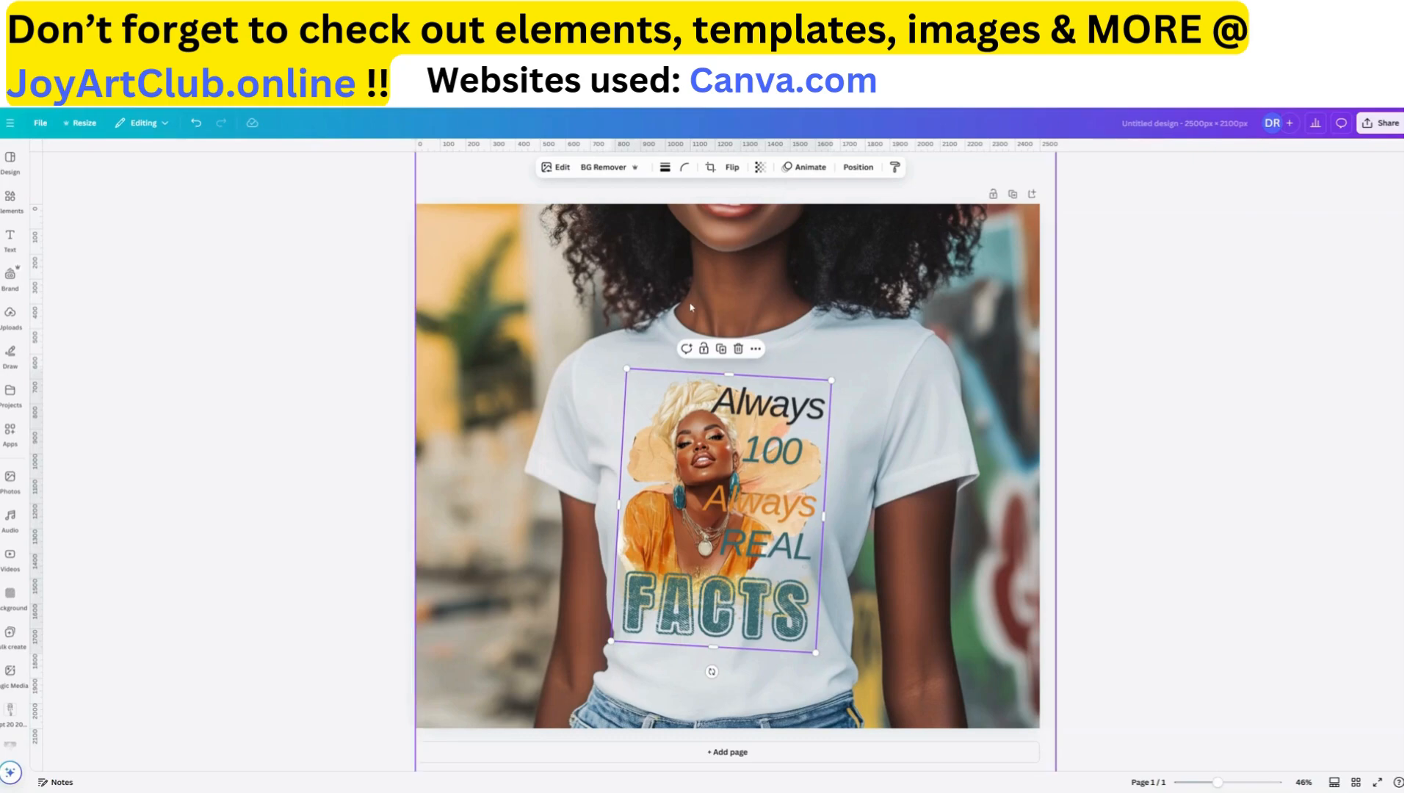
pyautogui.moveTo(777, 538); pyautogui.dragTo(778, 544)
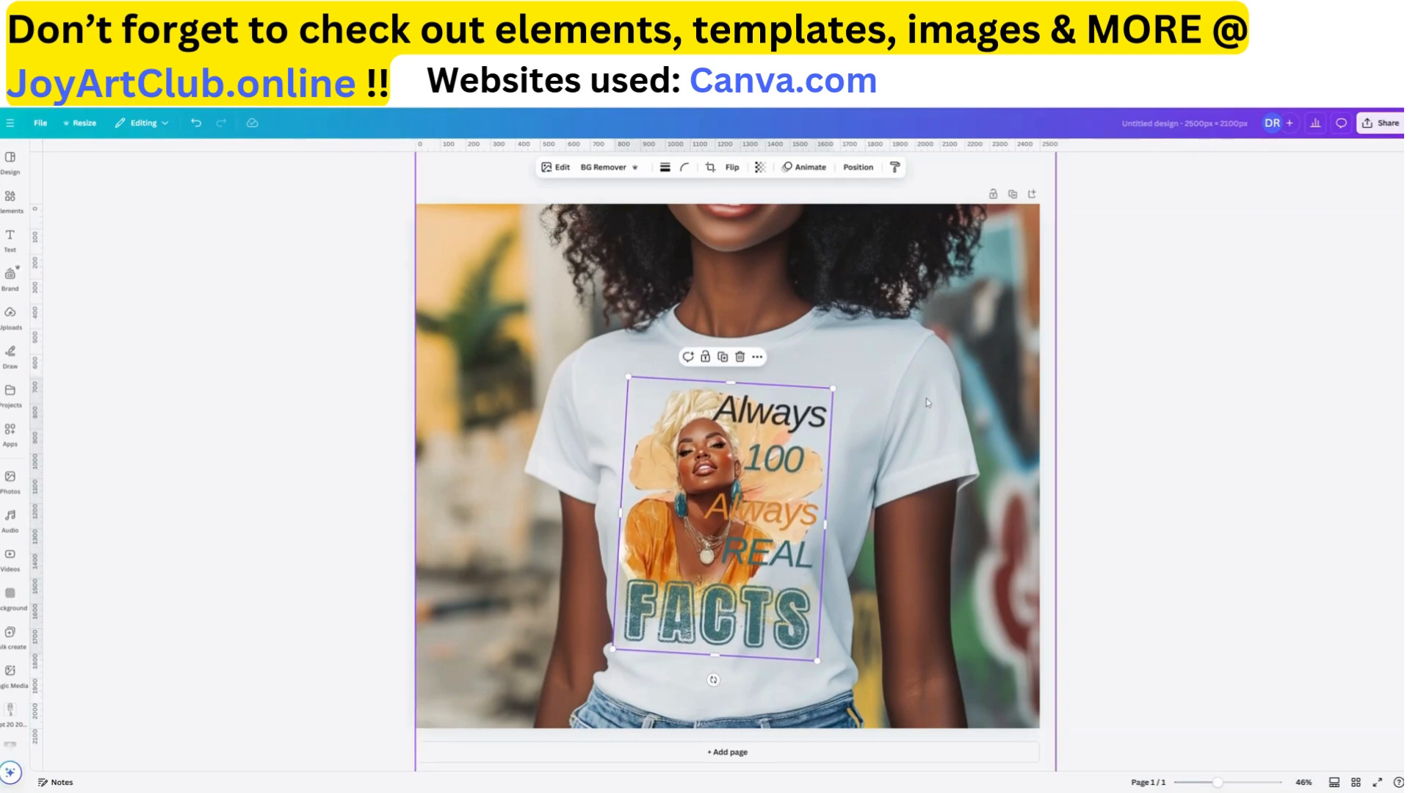
pyautogui.click(1159, 500)
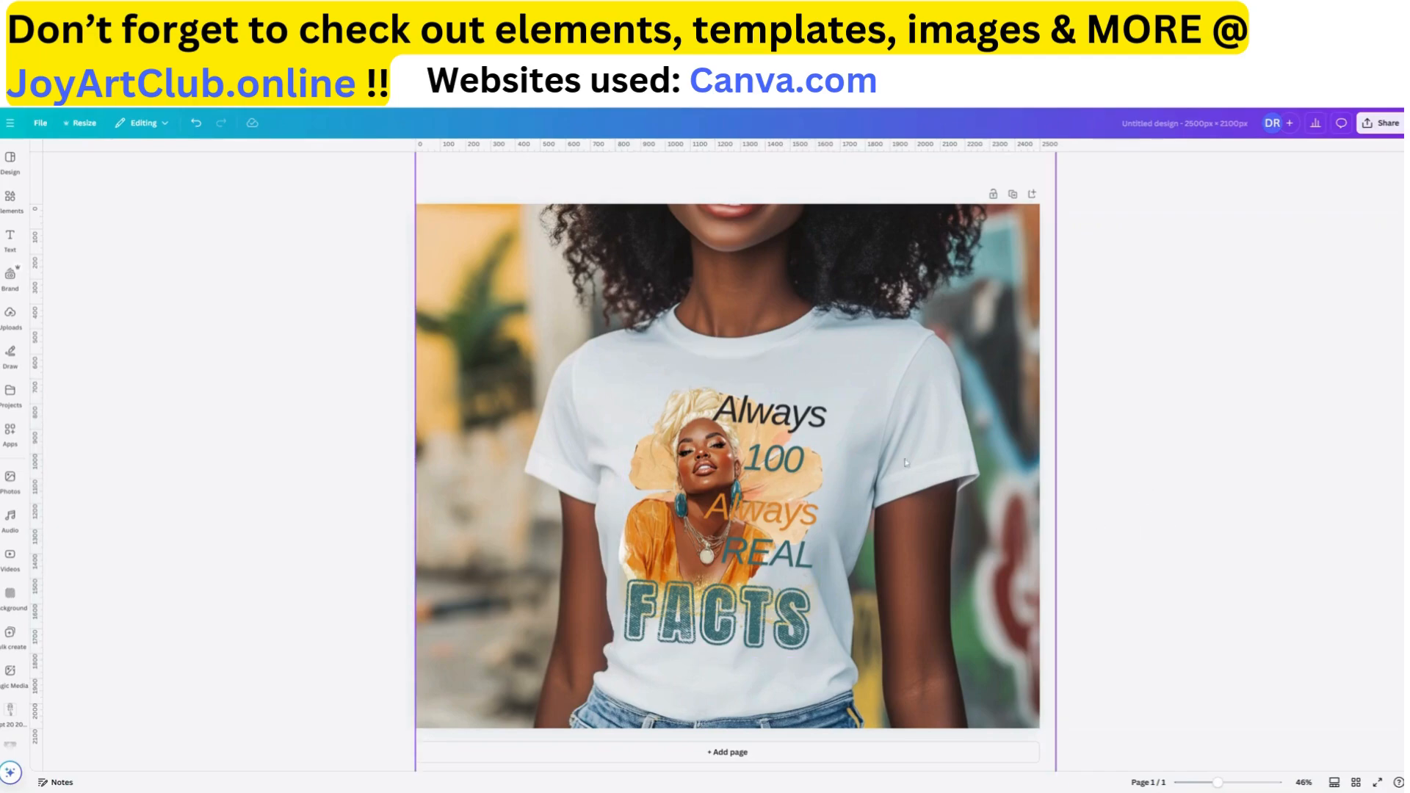
# Rotate the "FACTS" graphic very slightly counterclockwise and nudge it slightly up on the shirt
pyautogui.click(723, 566)
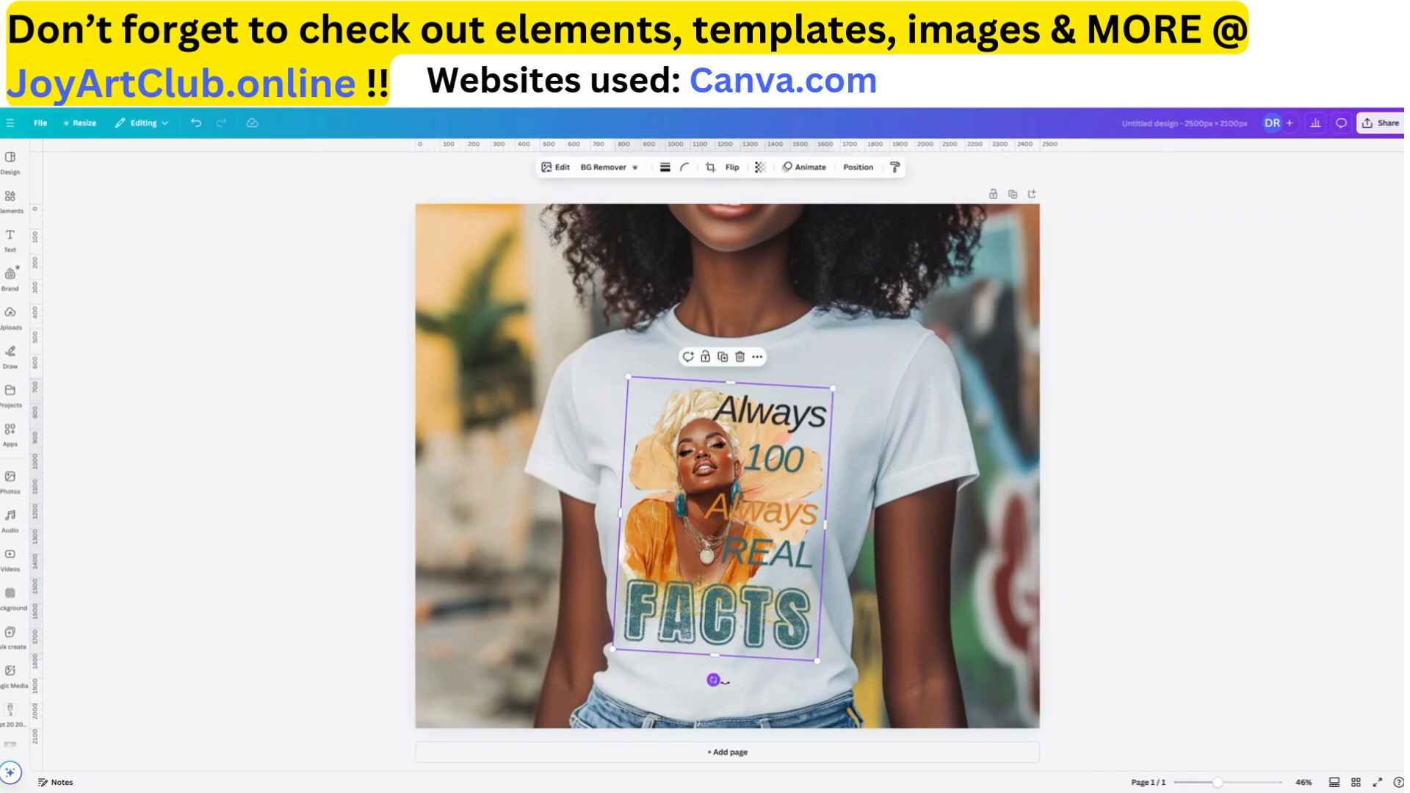
pyautogui.moveTo(717, 676); pyautogui.dragTo(715, 677)
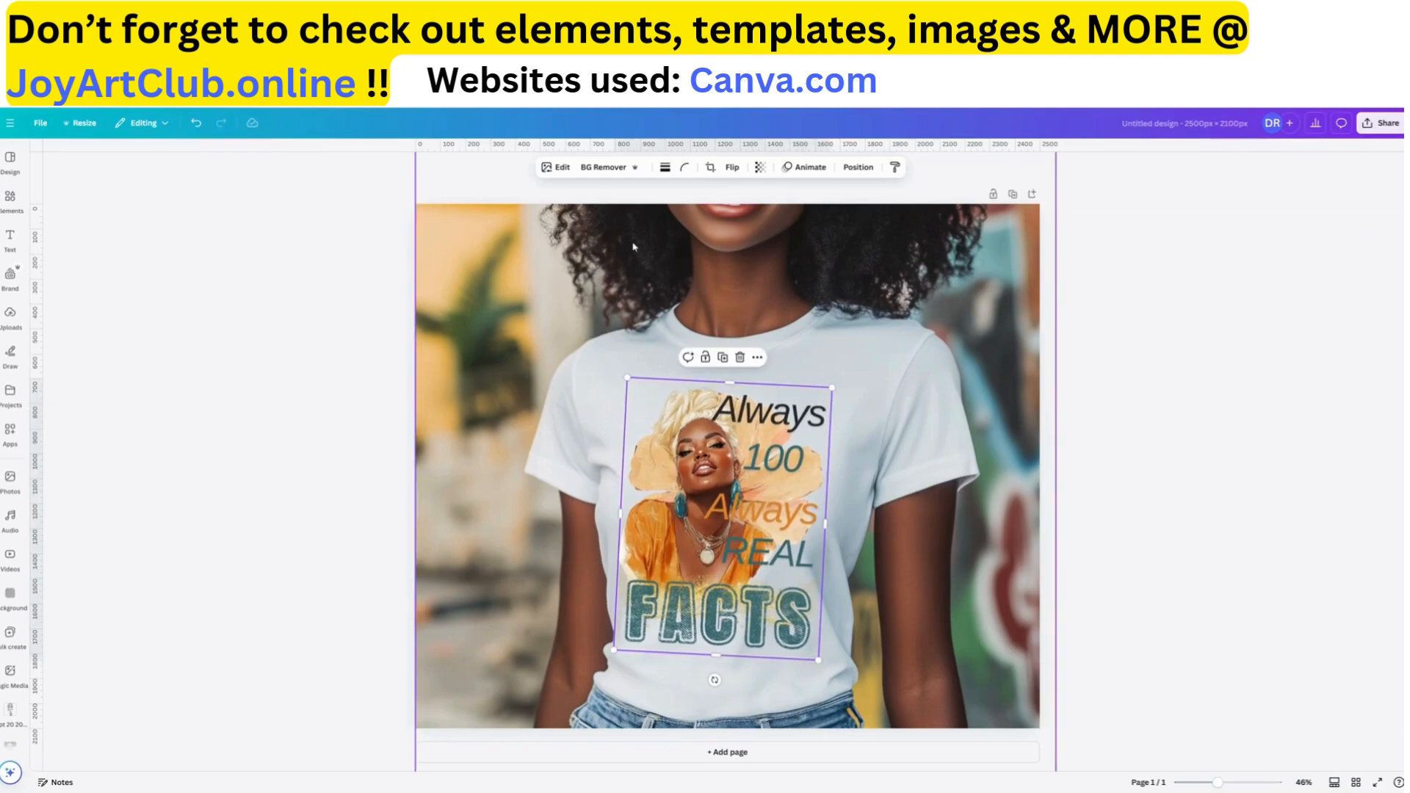
pyautogui.click(1168, 395)
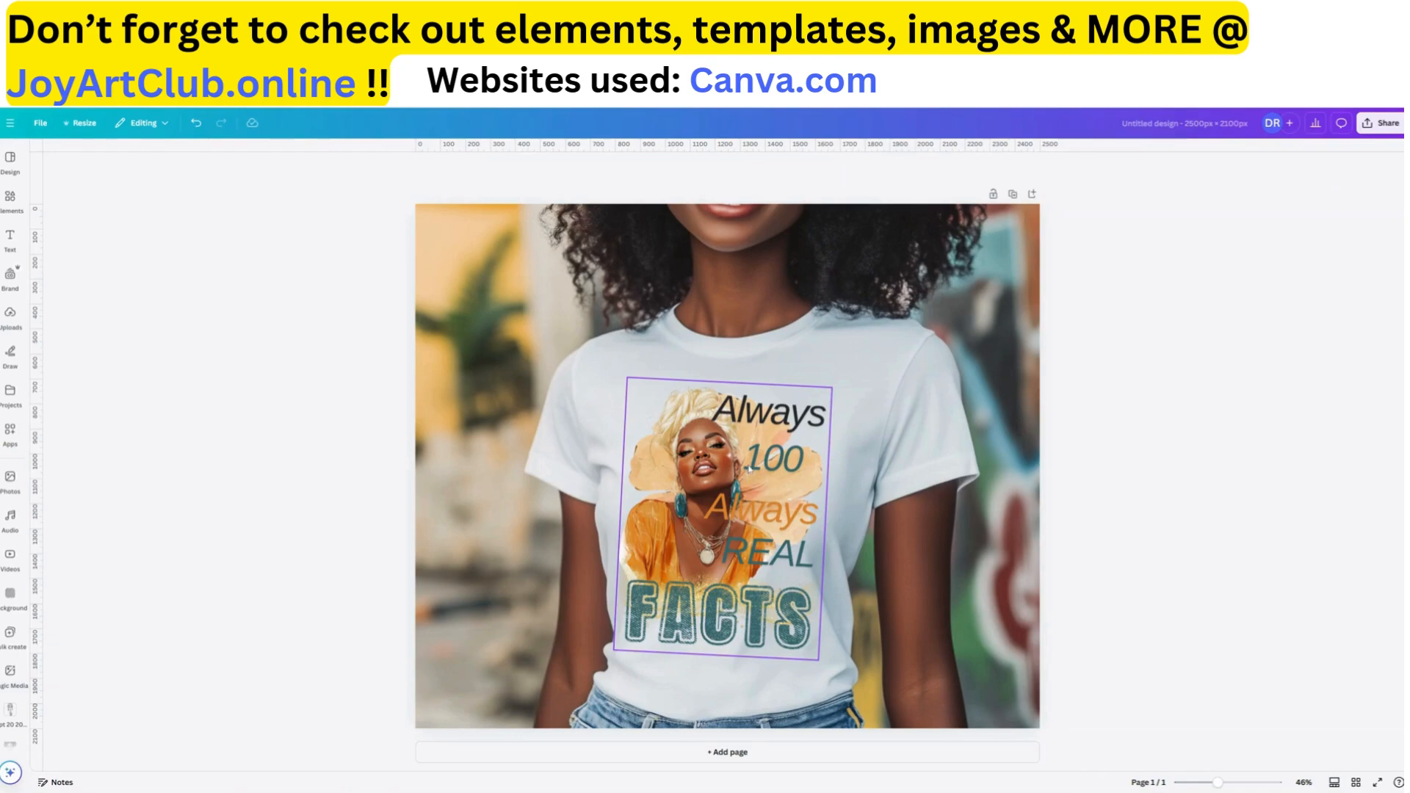
pyautogui.moveTo(747, 469); pyautogui.dragTo(746, 462)
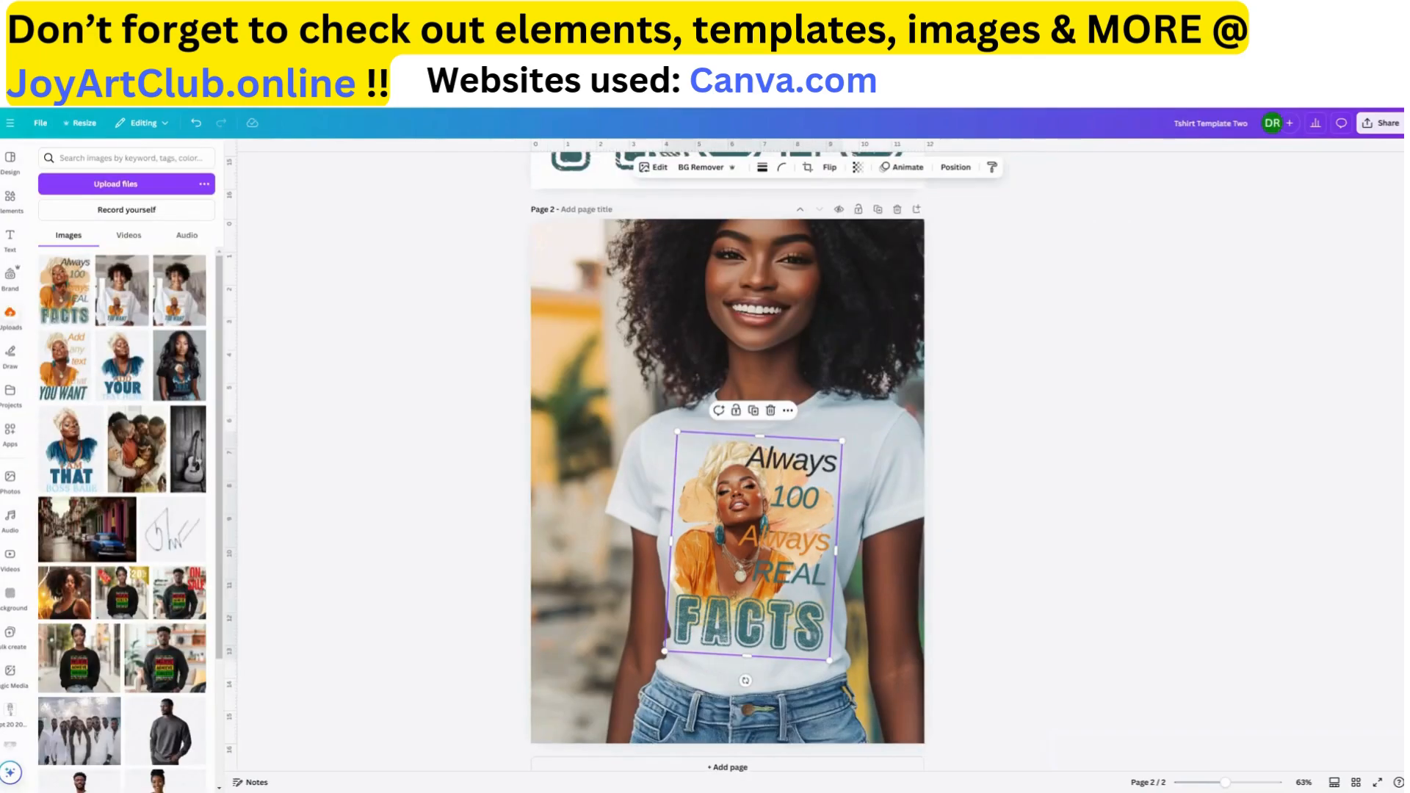
pyautogui.scroll(8, 708, 429)
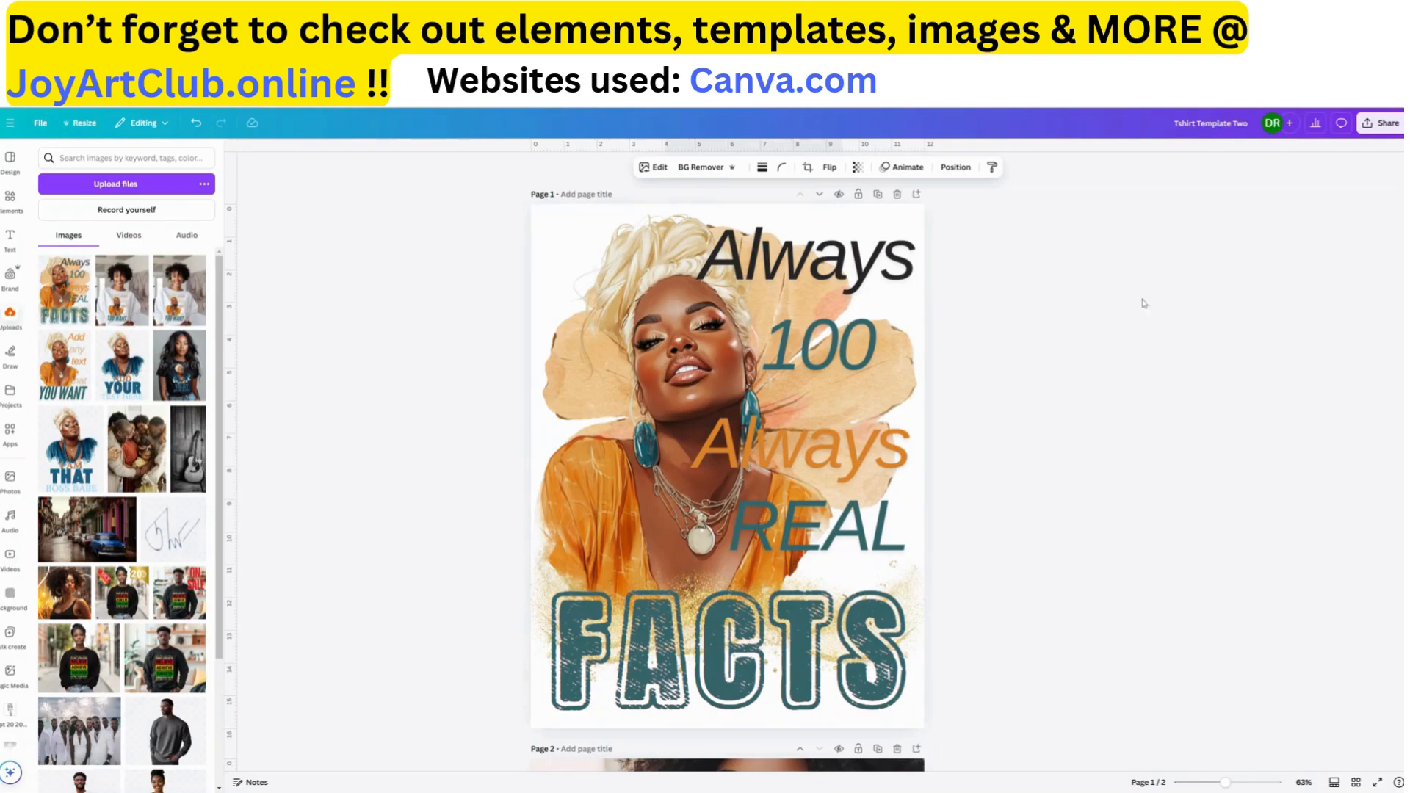
pyautogui.click(879, 194)
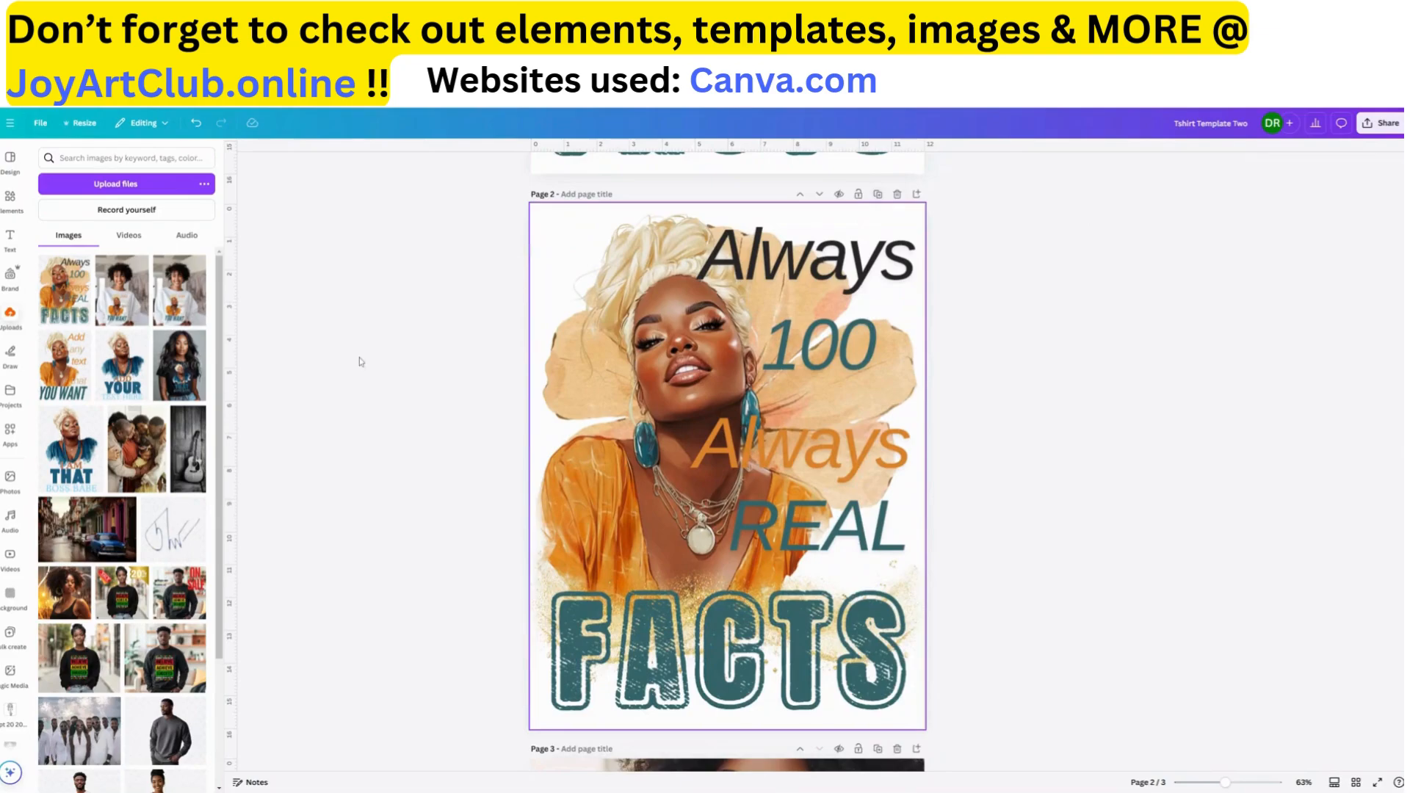
pyautogui.click(896, 195)
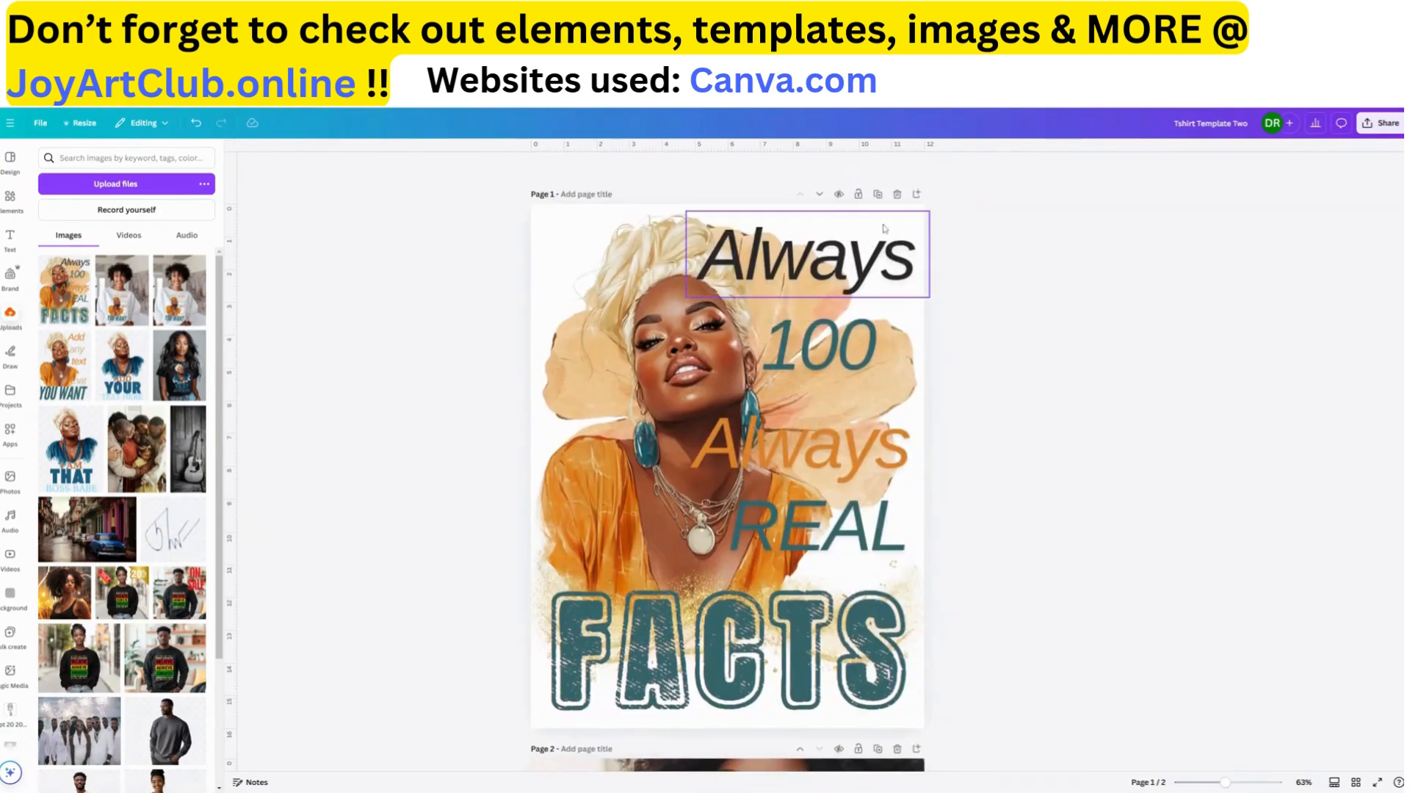
# Add a blank page after page 1 of the T-shirt template and place the uploaded "YOU WANT" graphic on it, enlarged to nearly page width
pyautogui.click(916, 194)
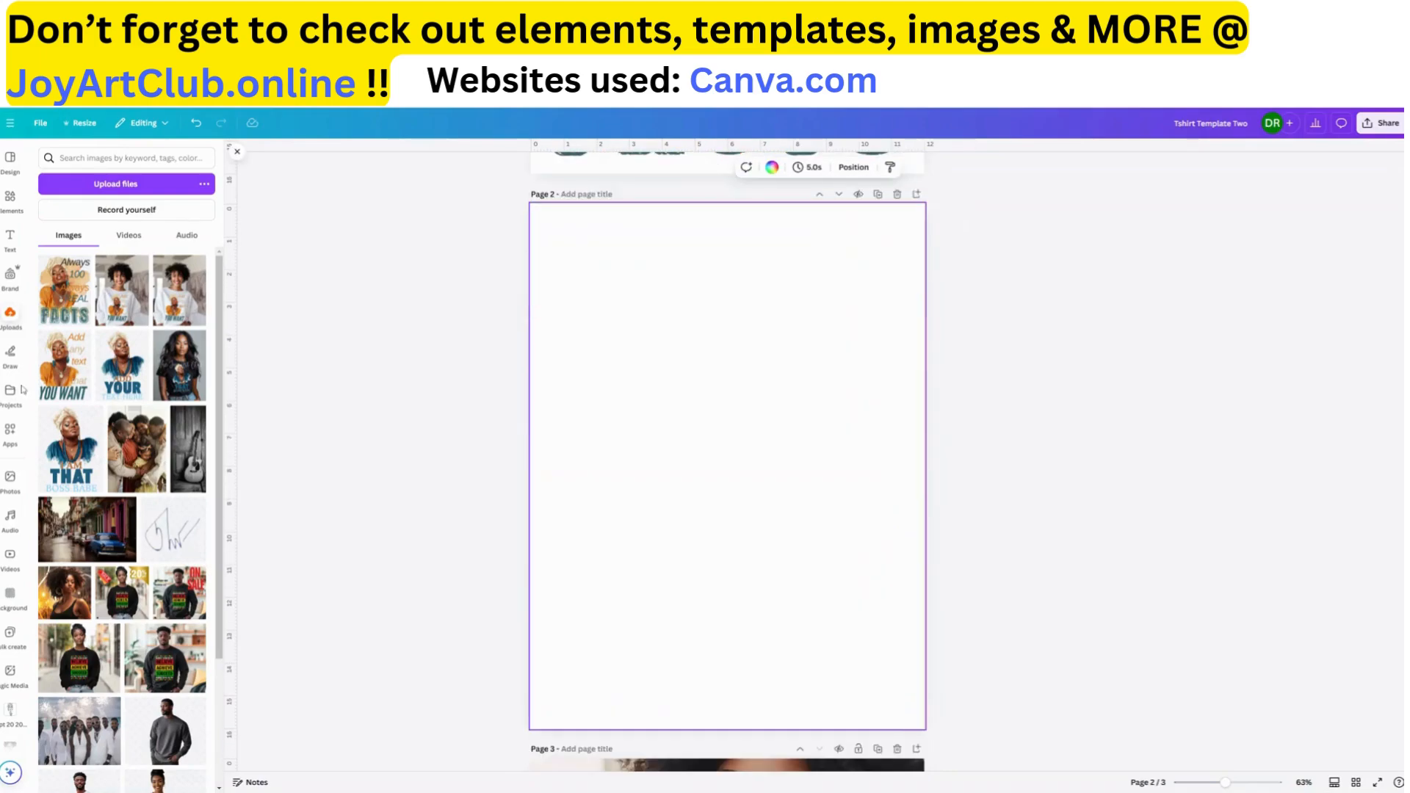
pyautogui.click(70, 371)
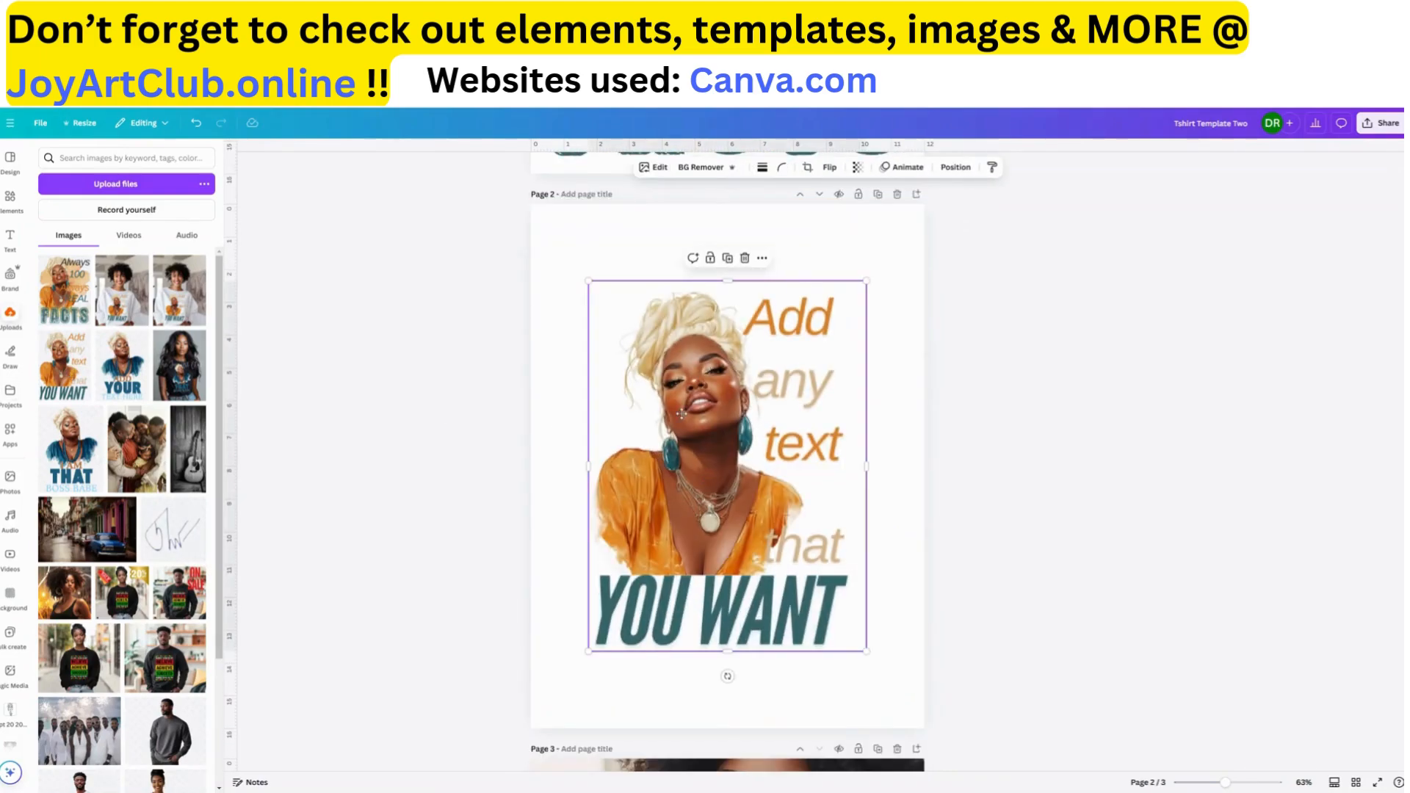
pyautogui.moveTo(681, 413); pyautogui.dragTo(650, 346)
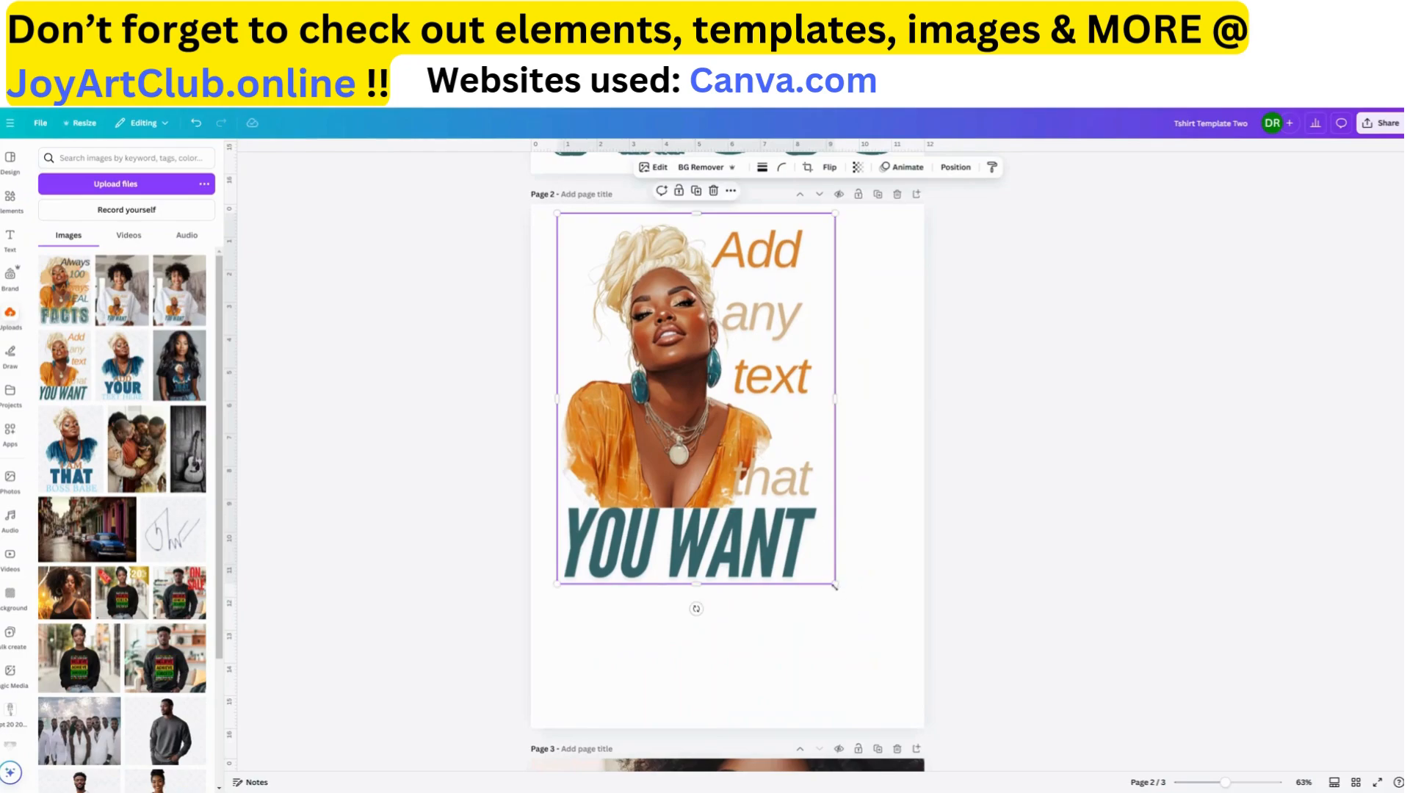
pyautogui.moveTo(835, 586); pyautogui.dragTo(906, 670)
# Move the "YOU WANT" graphic on page 2 up and left into the page's upper-left corner
pyautogui.scroll(4, 830, 433)
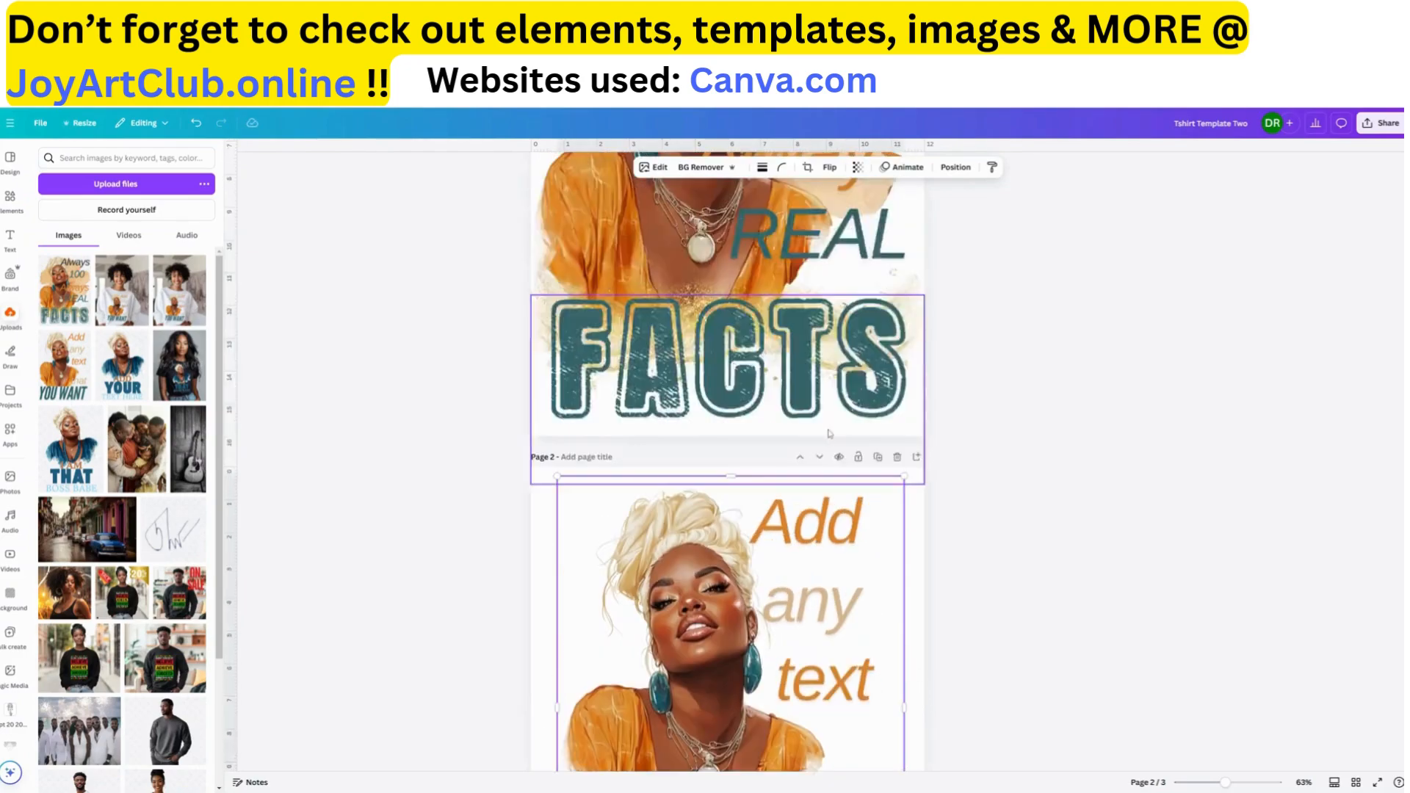
pyautogui.scroll(5, 830, 433)
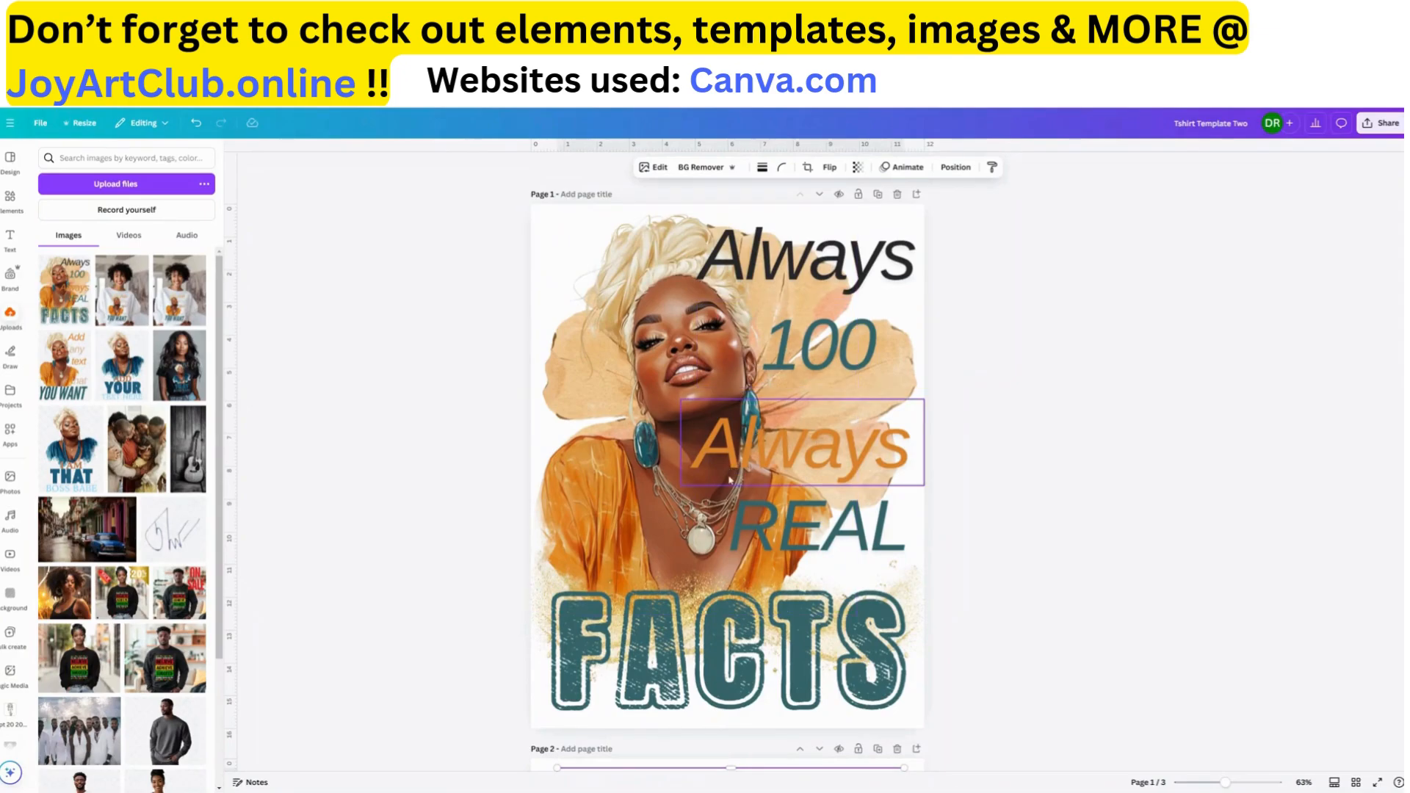
pyautogui.scroll(-10, 729, 479)
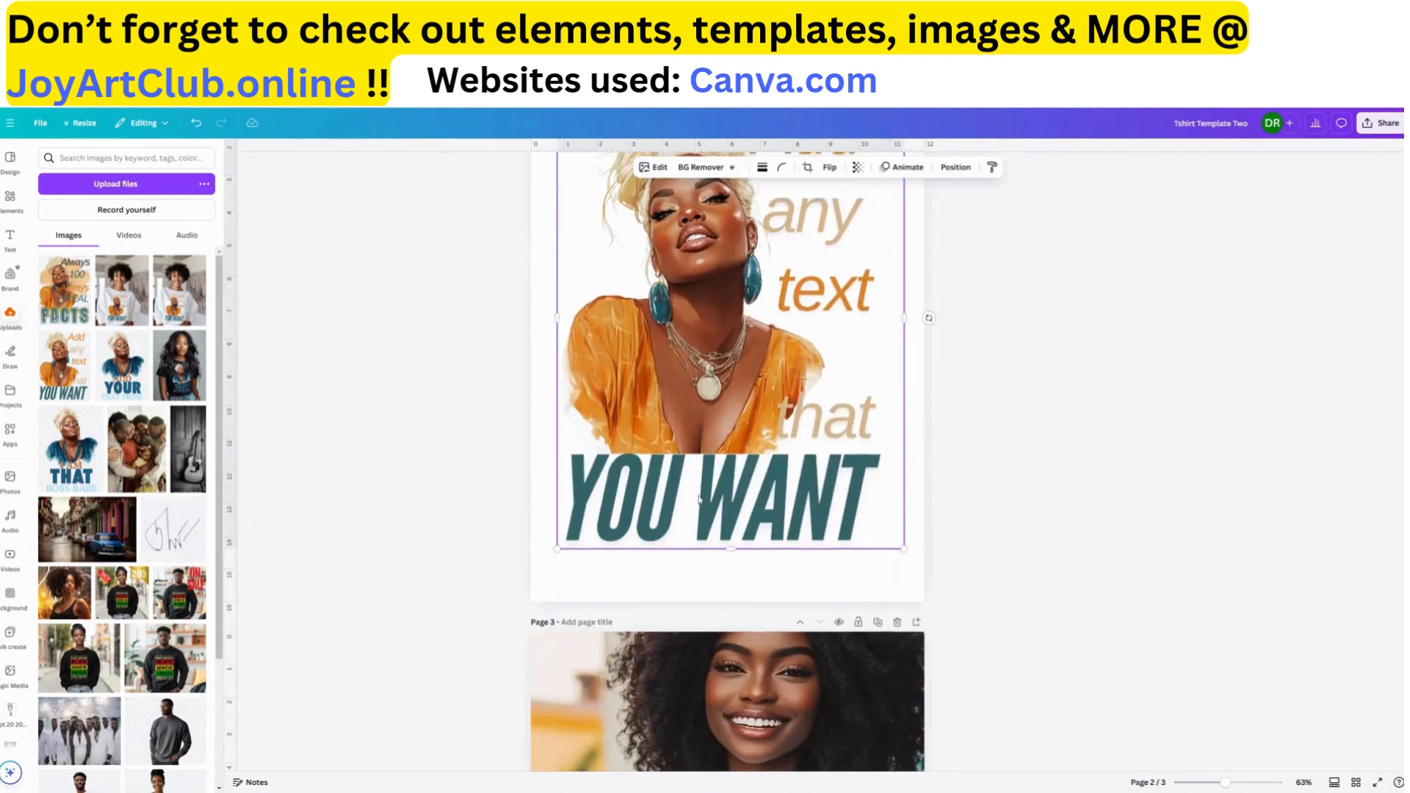
pyautogui.scroll(12, 699, 500)
pyautogui.scroll(-6, 702, 496)
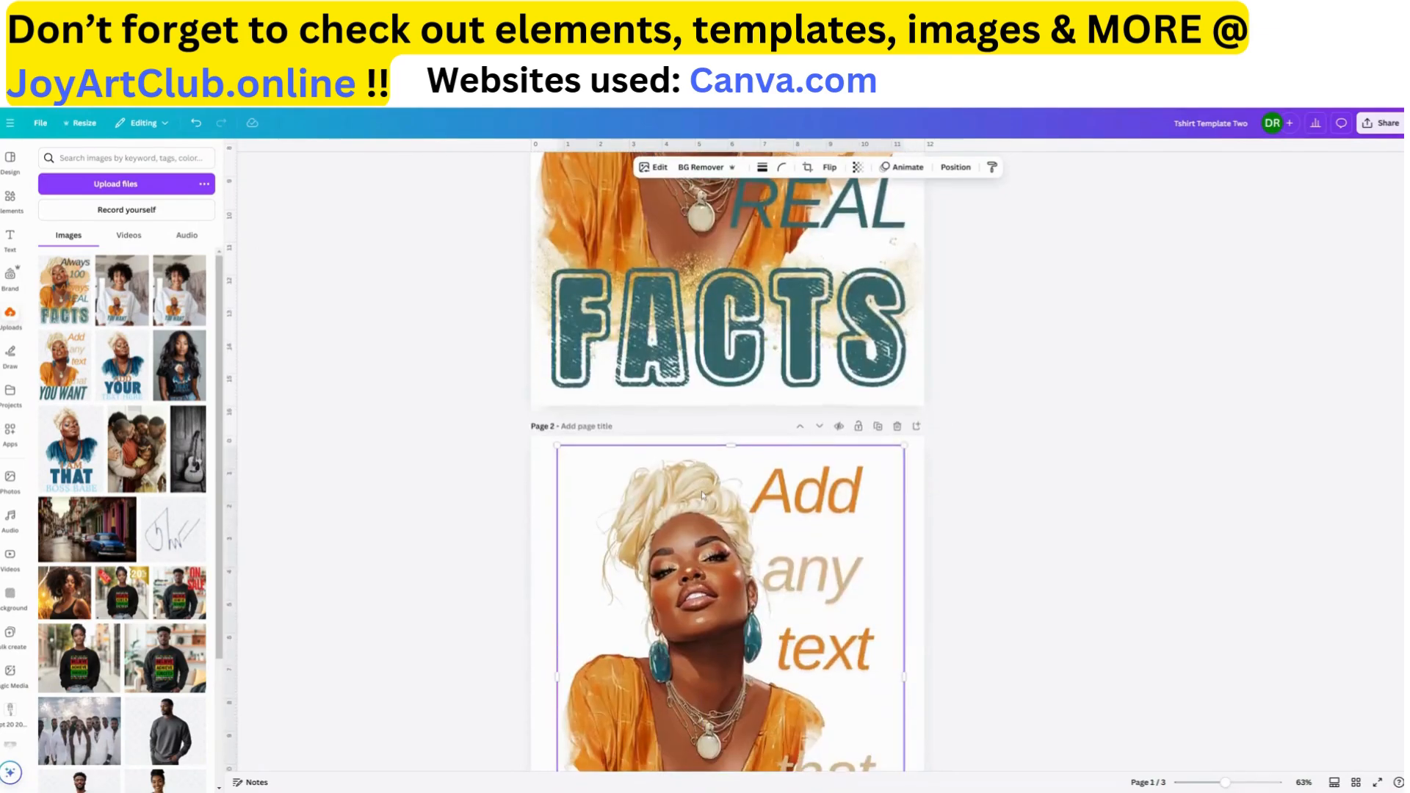
pyautogui.scroll(-3, 703, 496)
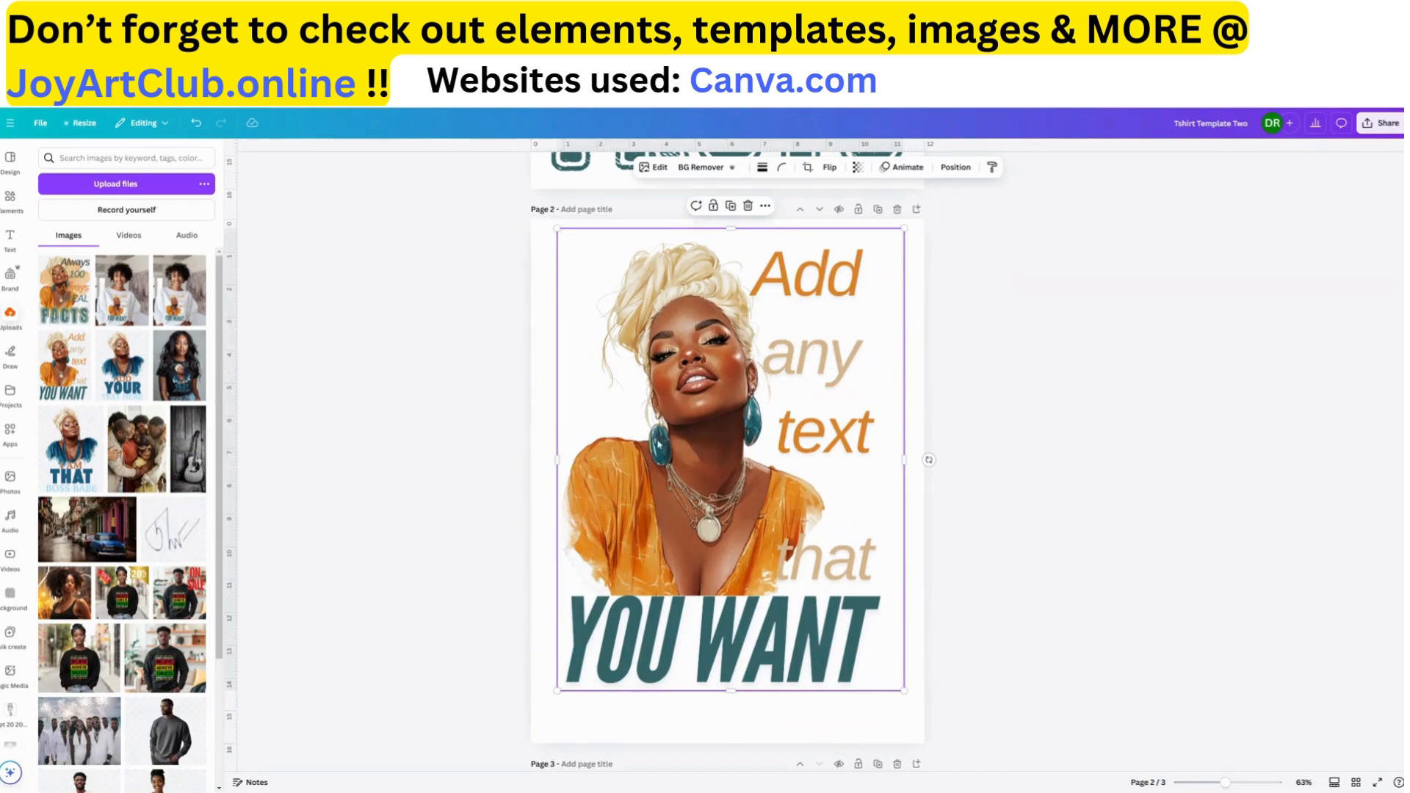
pyautogui.moveTo(659, 444)
pyautogui.mouseDown()
pyautogui.moveTo(624, 439)
pyautogui.moveTo(677, 439)
pyautogui.moveTo(663, 433)
pyautogui.mouseUp()
# Inspect the individual text elements on page 1 by selecting "100", the orange "Always", "REAL", "FACTS" and the black "Always" in turn
pyautogui.scroll(7, 815, 597)
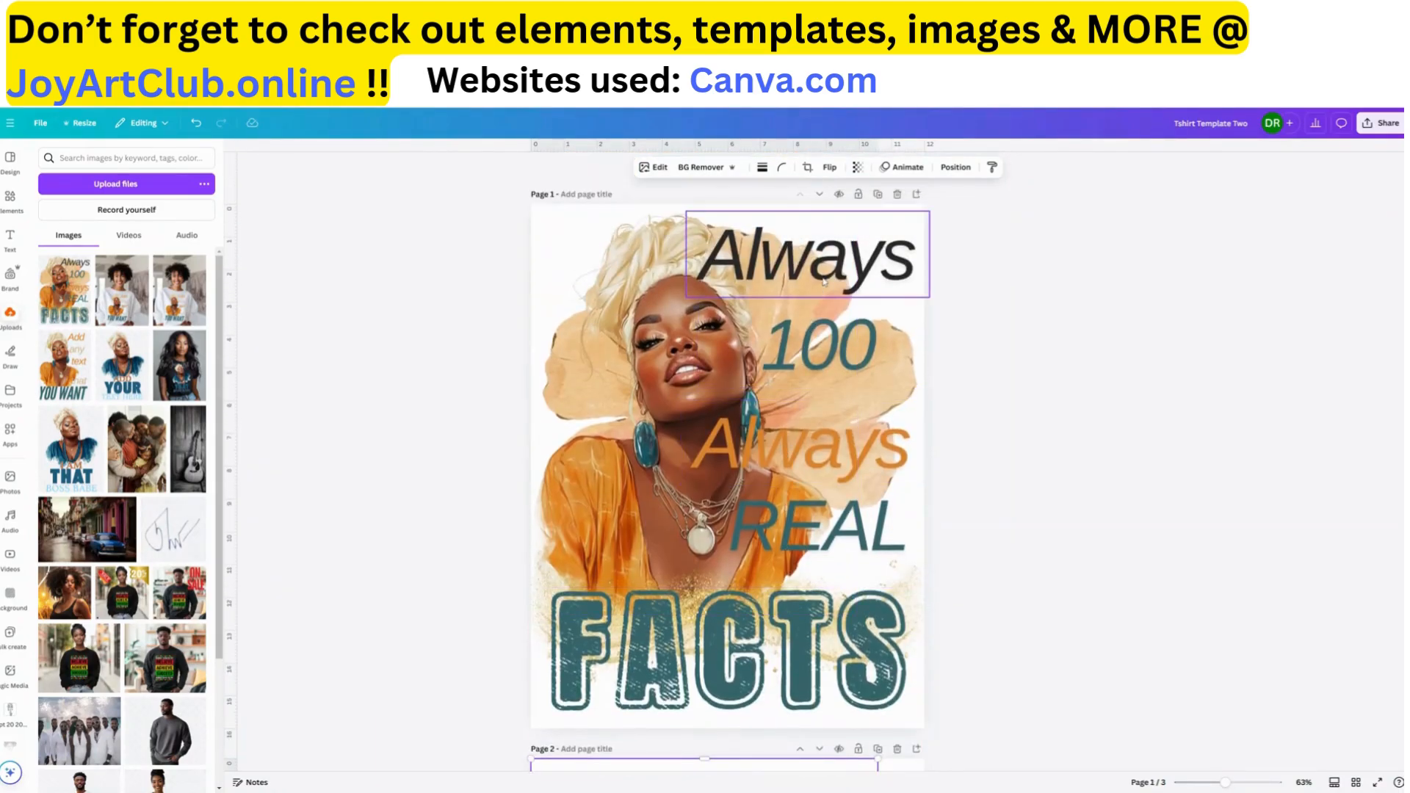
pyautogui.click(844, 350)
pyautogui.click(843, 465)
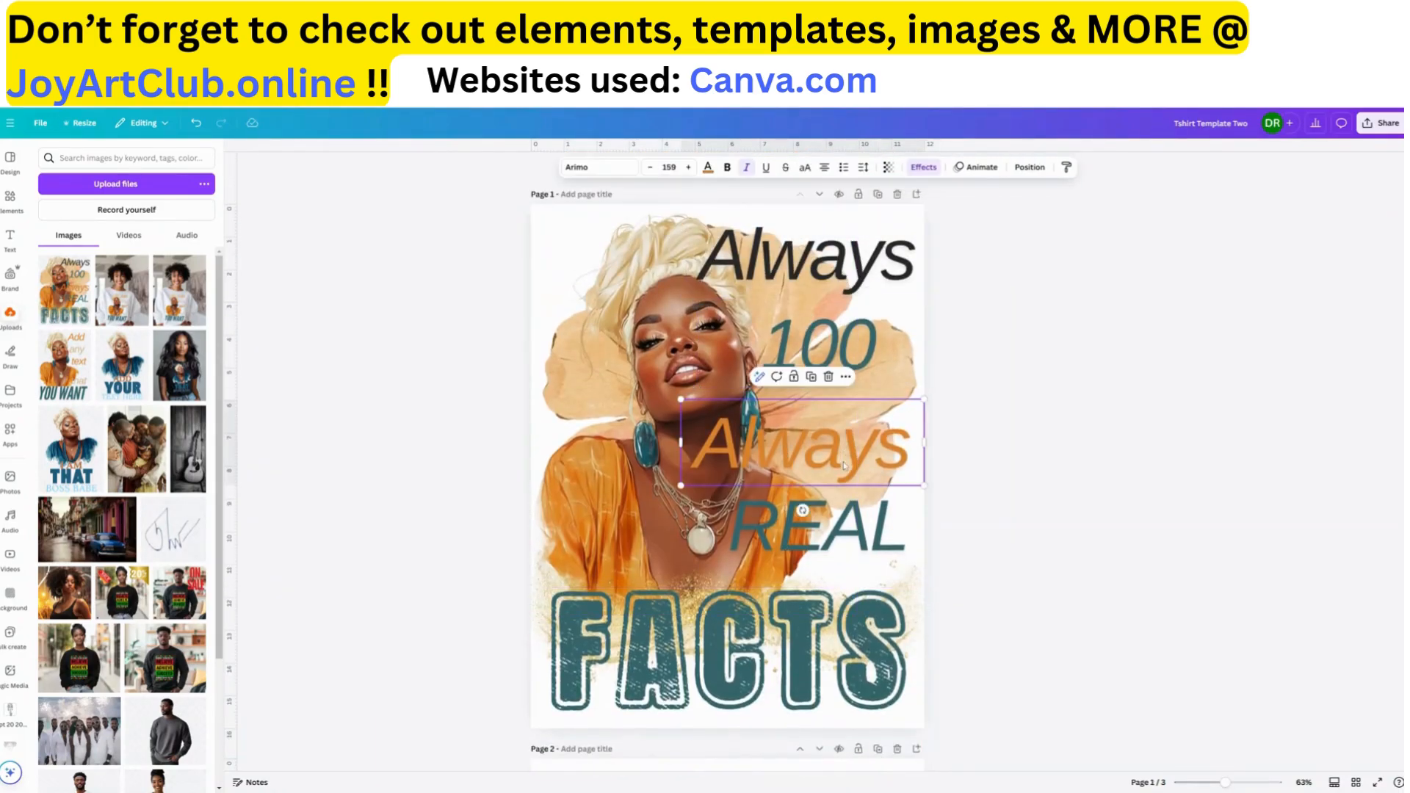
pyautogui.click(838, 547)
pyautogui.click(848, 639)
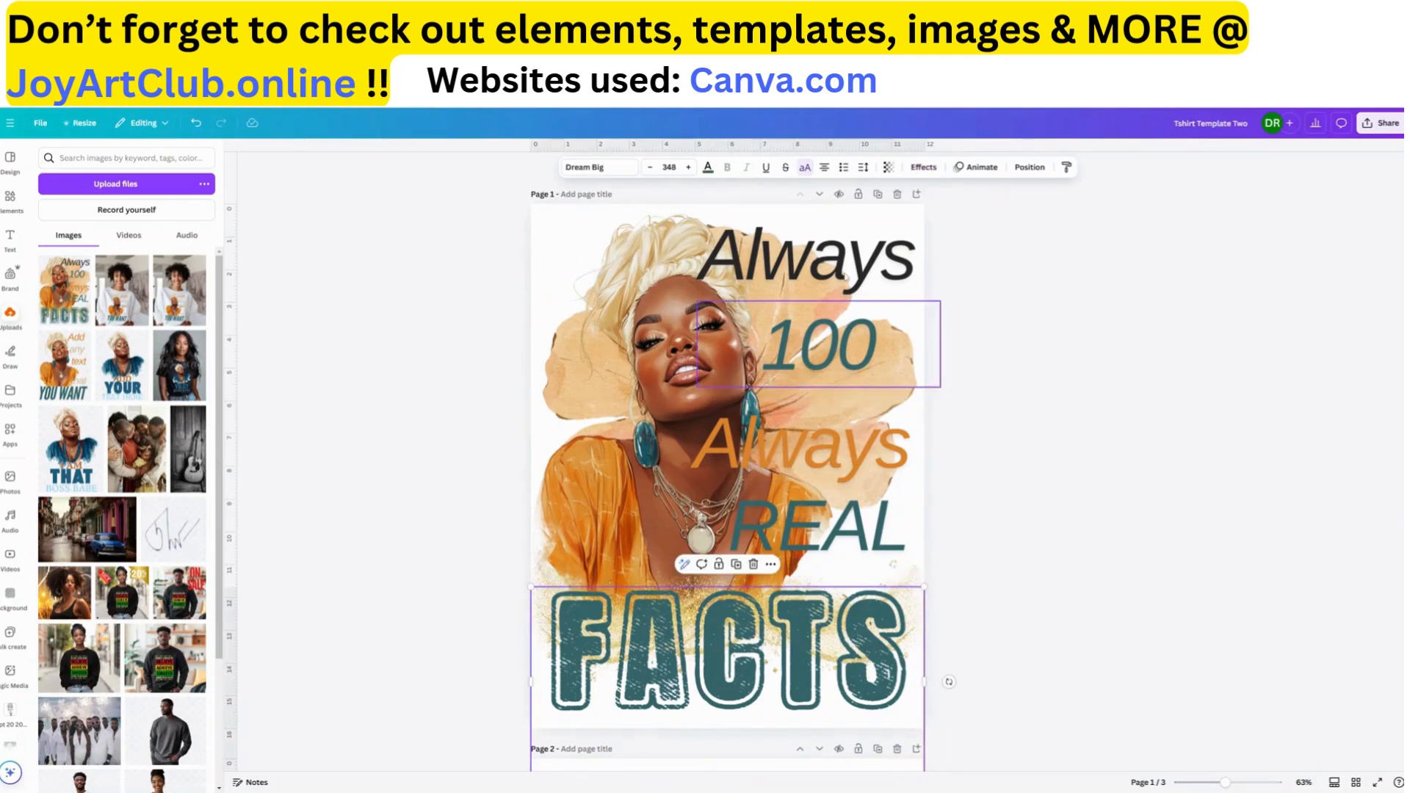
pyautogui.click(850, 259)
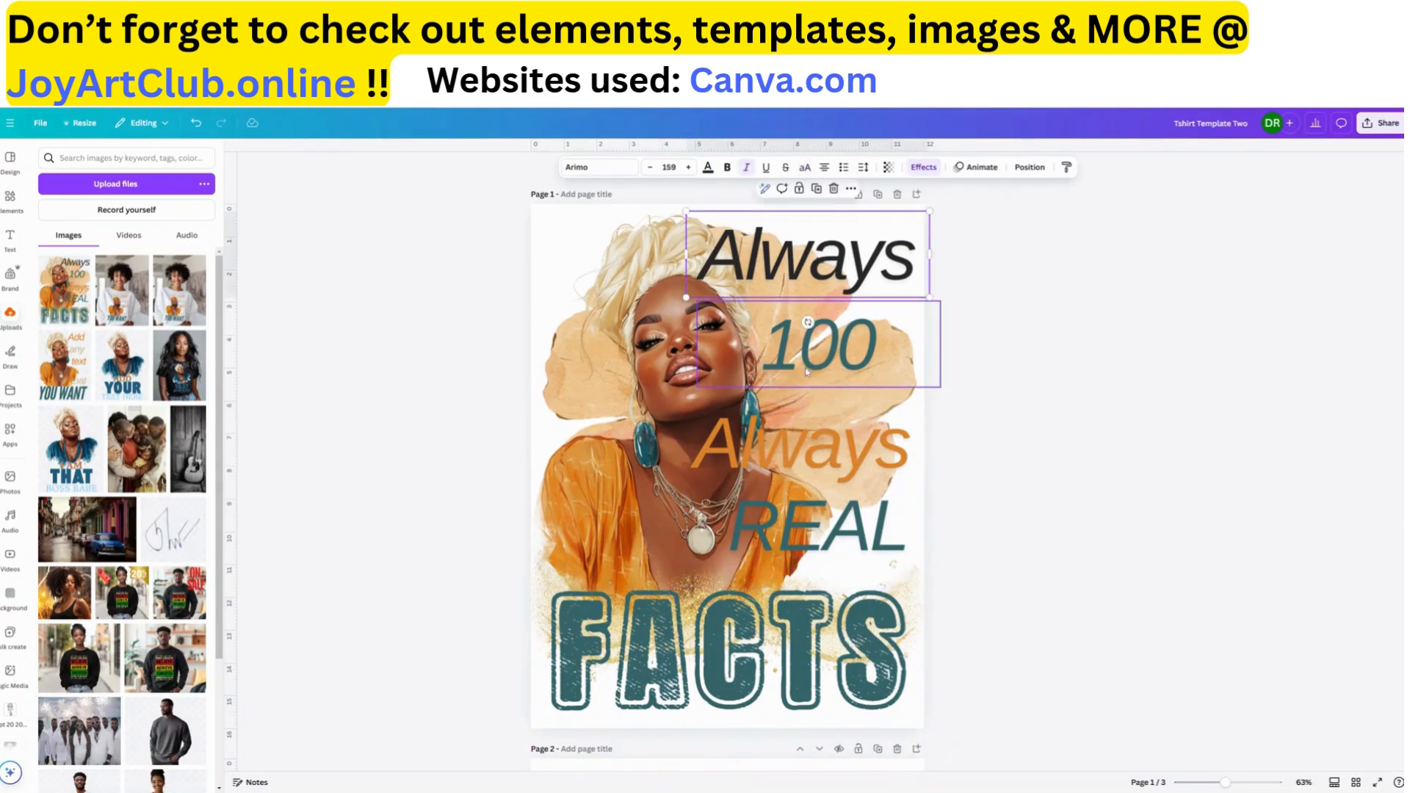